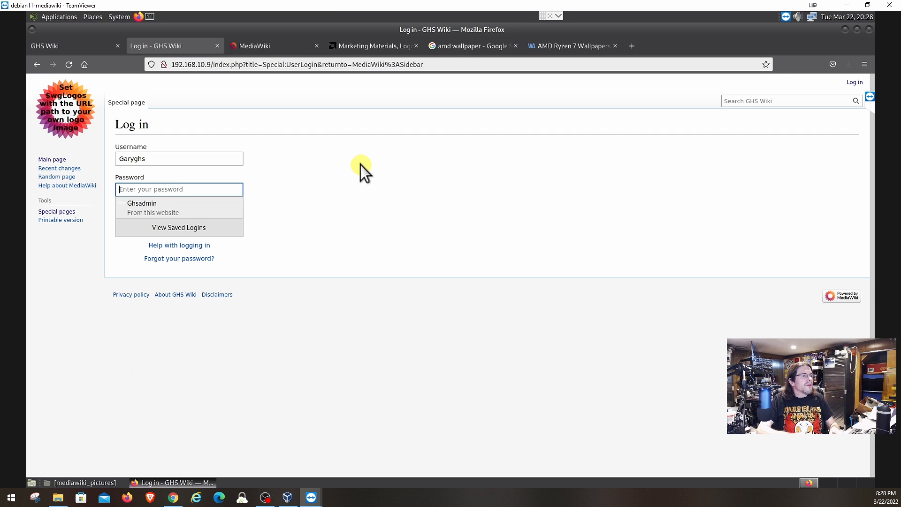
Log in to GHS Wiki as admin using the saved administrator login suggestion.
{"action": "key", "text": "shift+Tab"}
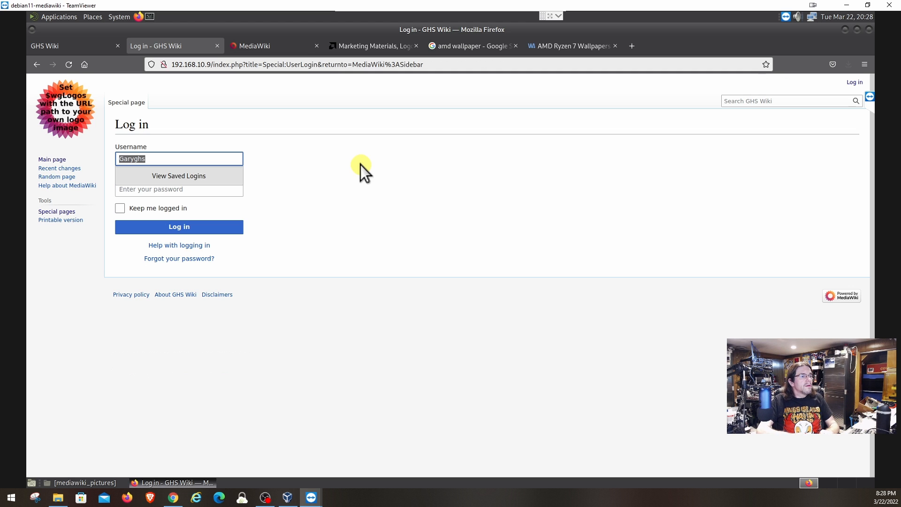
{"action": "type", "text": "gh"}
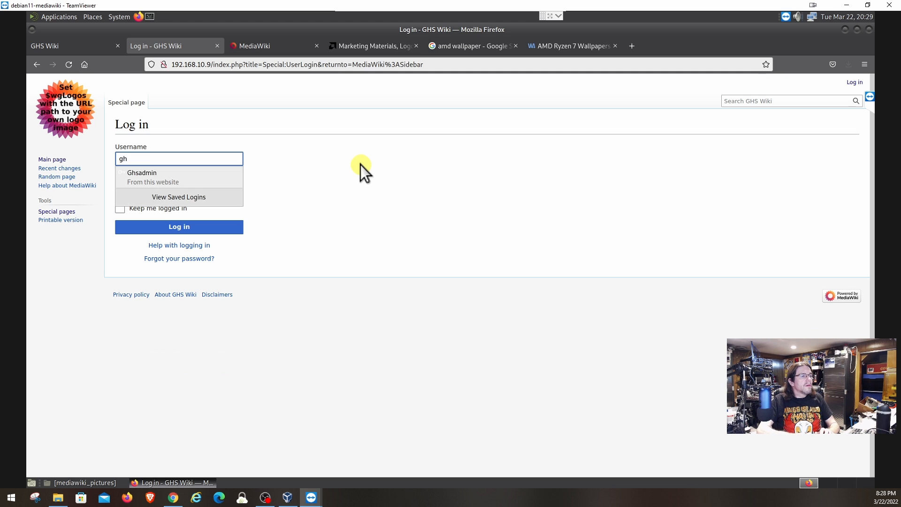
{"action": "type", "text": "s"}
{"action": "key", "text": "Down"}
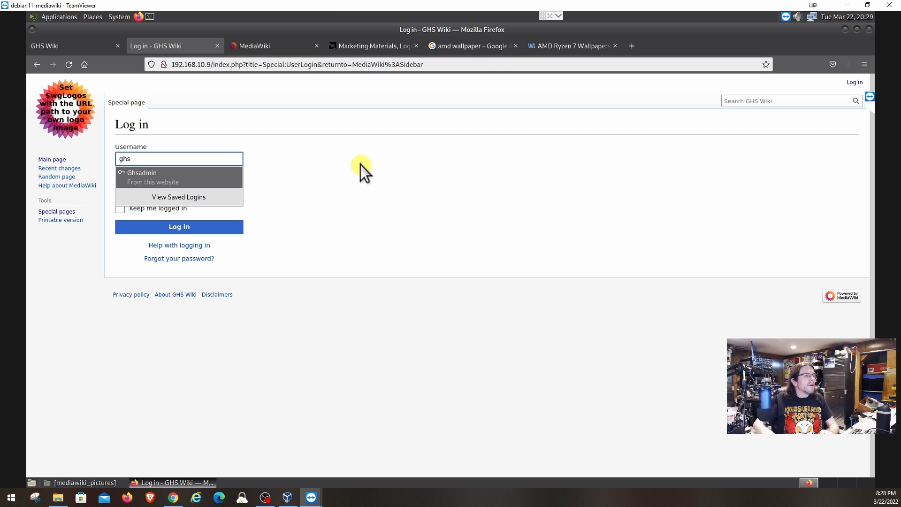
{"action": "key", "text": "Return"}
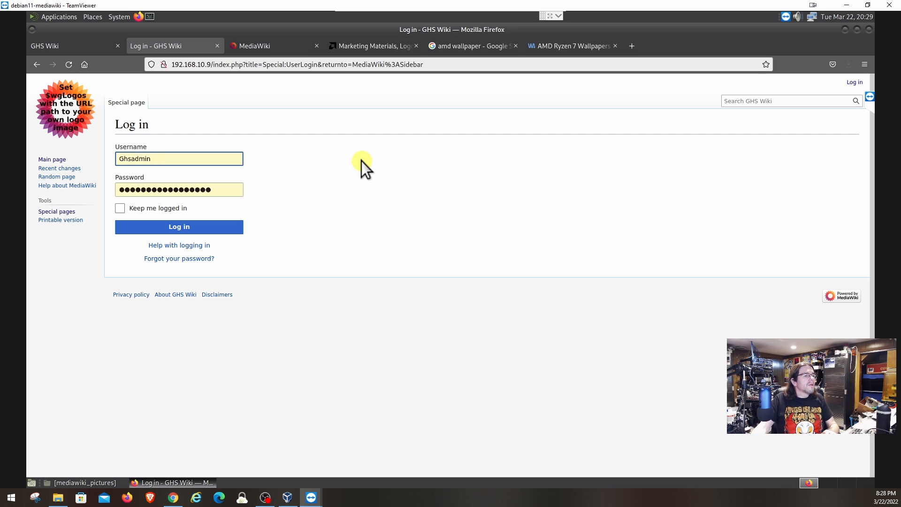
{"action": "left_click", "coordinate": [186, 233]}
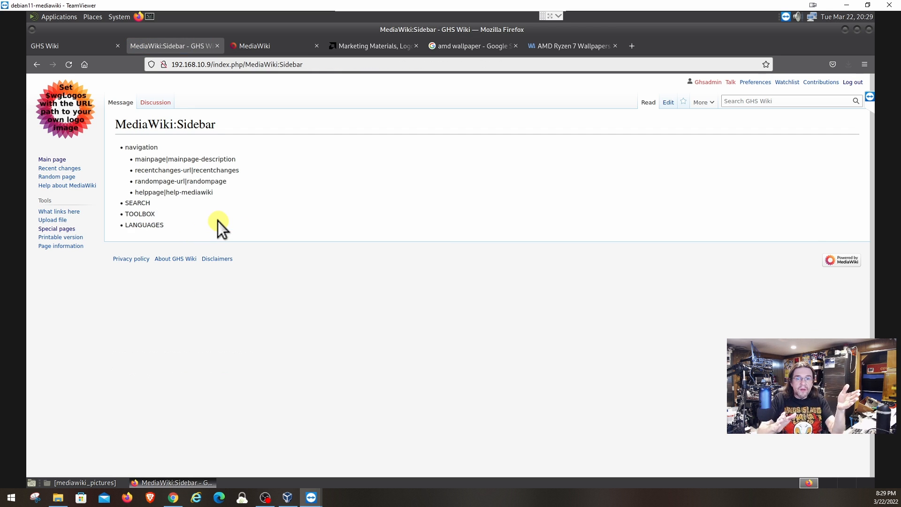
Open the User list from Special pages and view the other user's profile.
{"action": "left_click", "coordinate": [63, 230]}
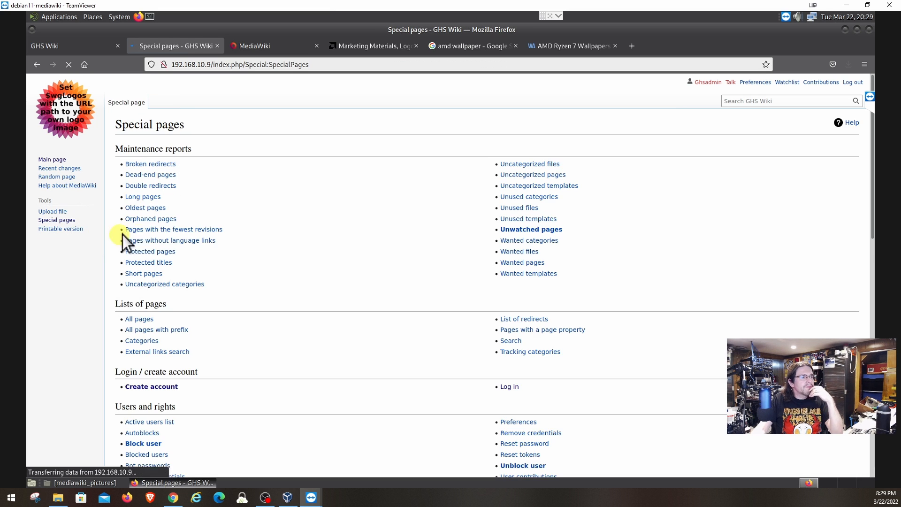
{"action": "scroll", "coordinate": [290, 278], "scroll_direction": "down", "scroll_amount": 5}
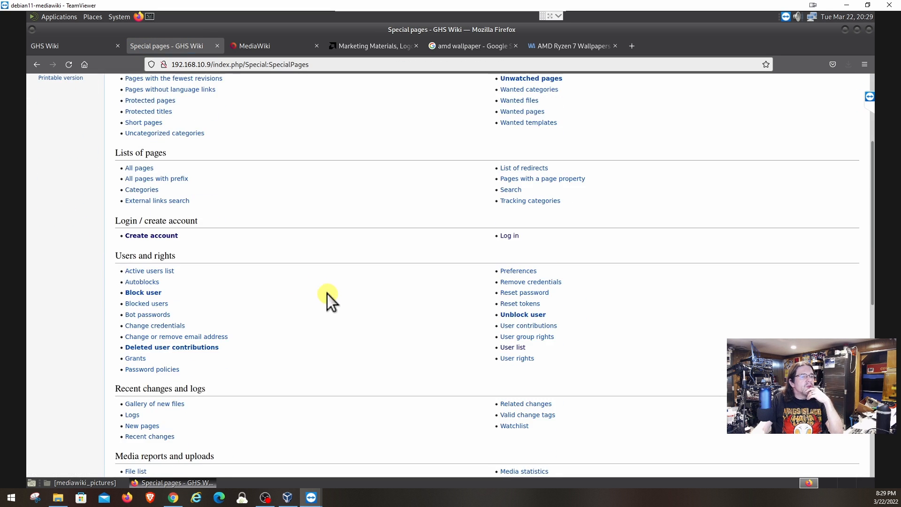
{"action": "left_click", "coordinate": [510, 348]}
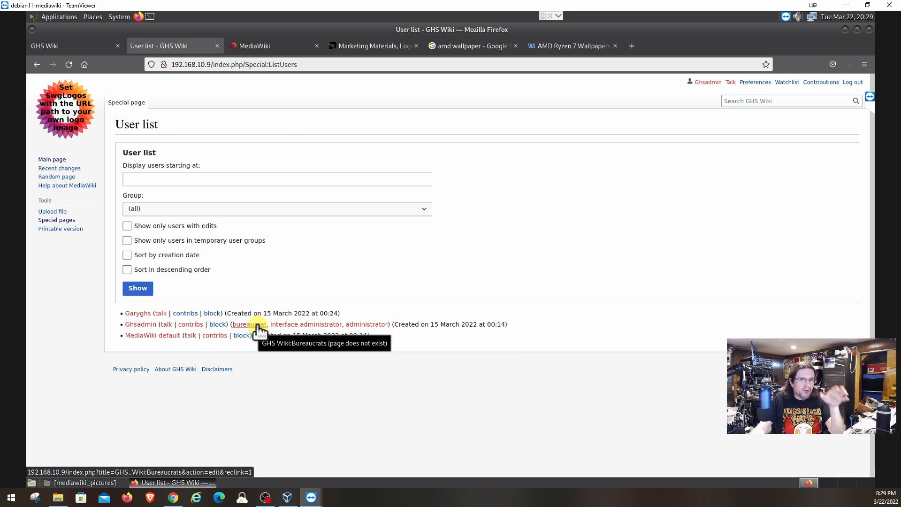
{"action": "left_click", "coordinate": [135, 314]}
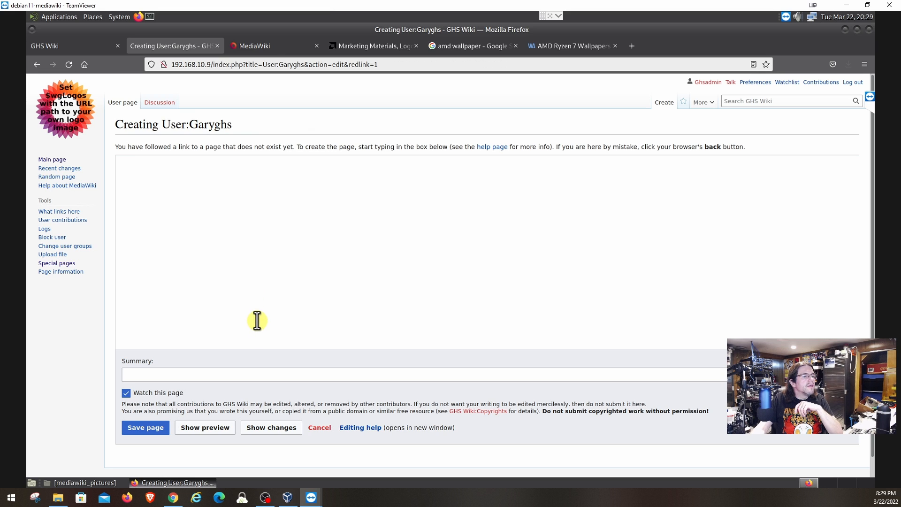
{"action": "left_click", "coordinate": [37, 65]}
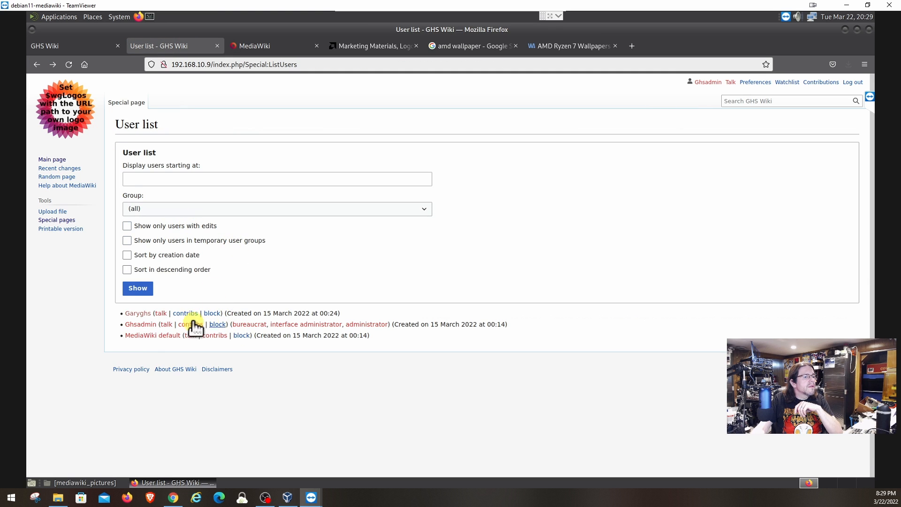
Filter the user list to names starting with the other user's username, then return.
{"action": "left_click", "coordinate": [150, 178]}
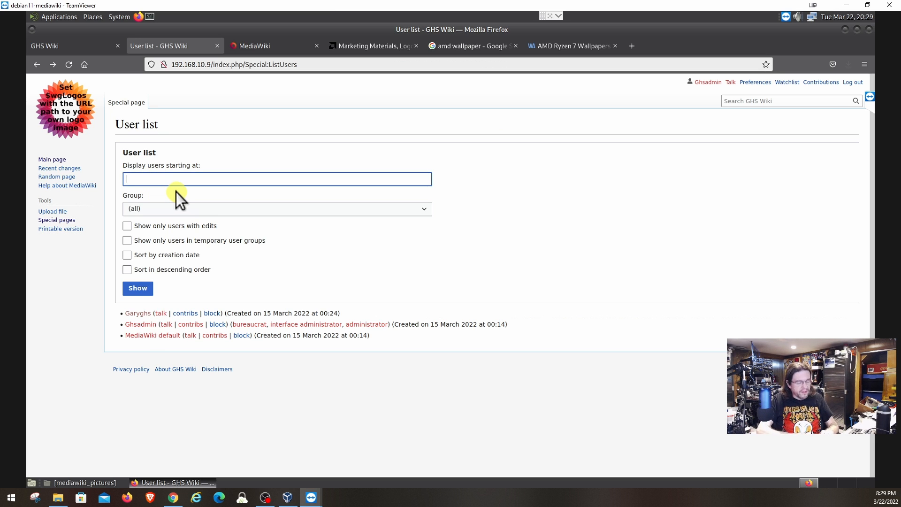
{"action": "type", "text": "garyghs"}
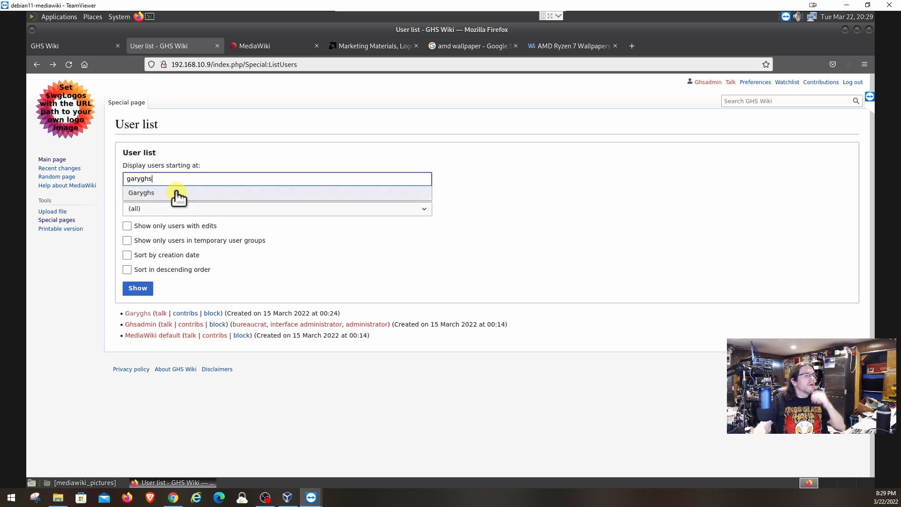
{"action": "left_click", "coordinate": [151, 194]}
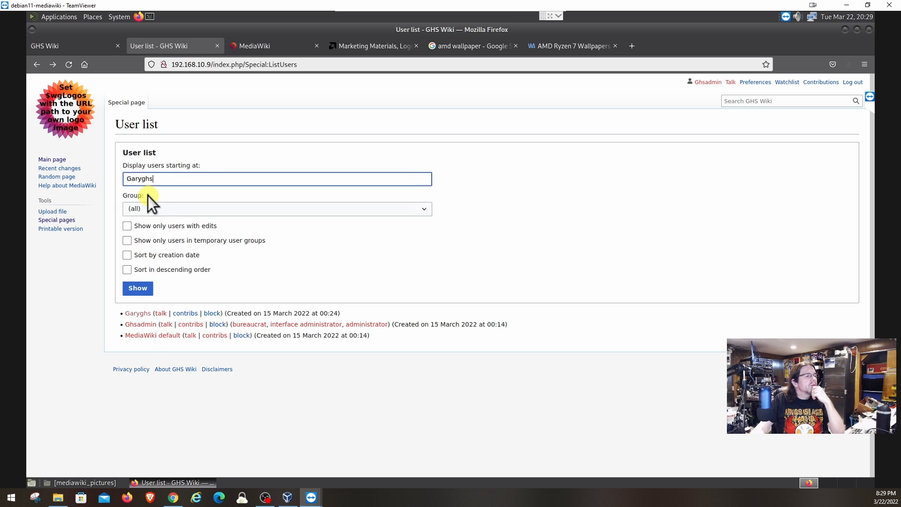
{"action": "left_click", "coordinate": [139, 289]}
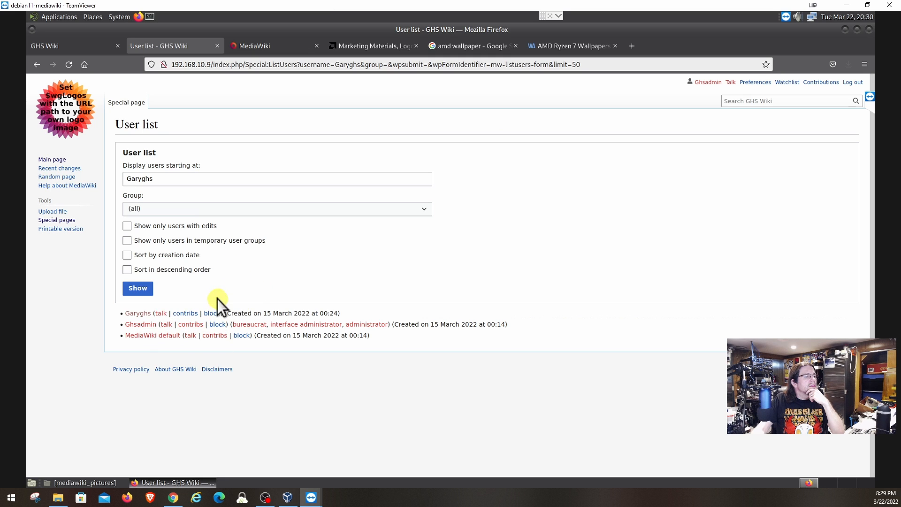
{"action": "left_click", "coordinate": [37, 65]}
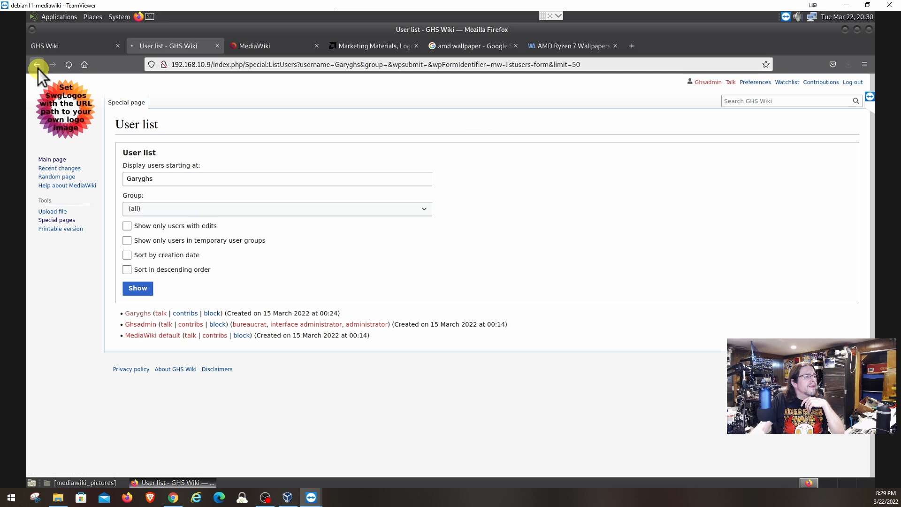
Load the other user's group memberships on the User rights page.
{"action": "left_click", "coordinate": [51, 221]}
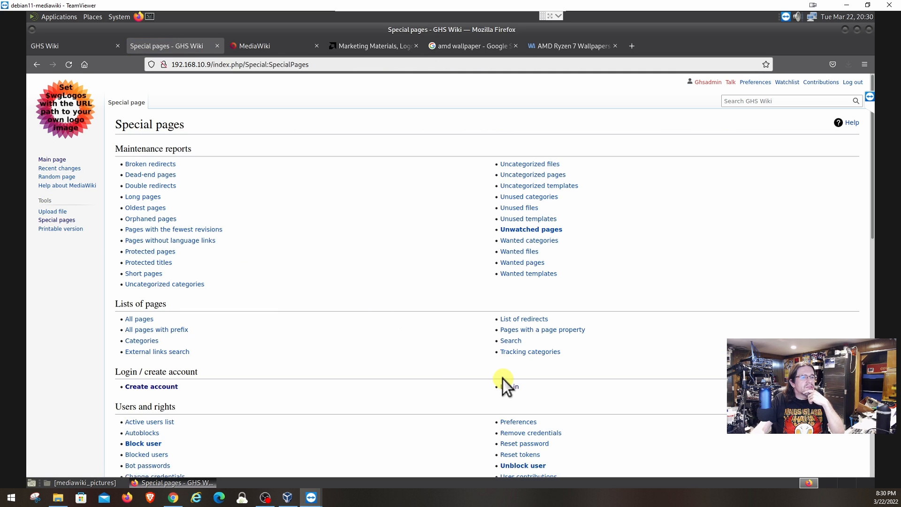
{"action": "scroll", "coordinate": [502, 378], "scroll_direction": "down", "scroll_amount": 4}
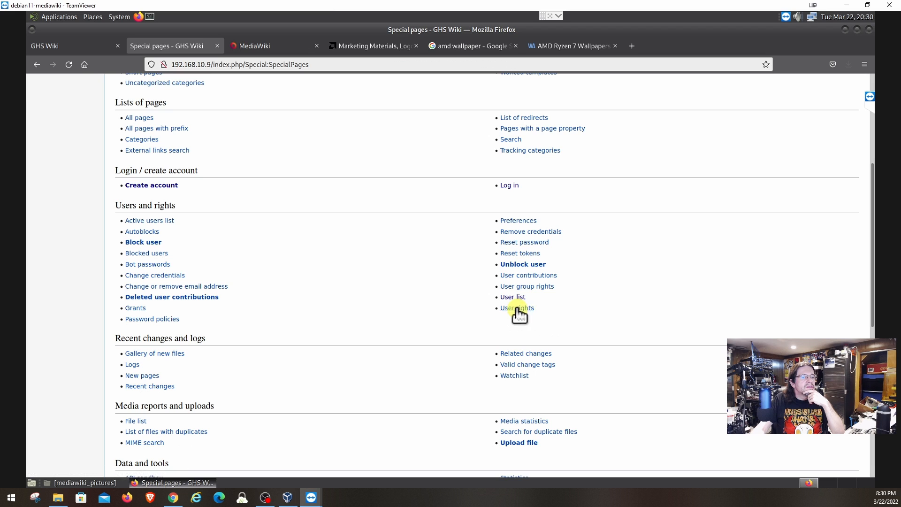
{"action": "left_click", "coordinate": [517, 310]}
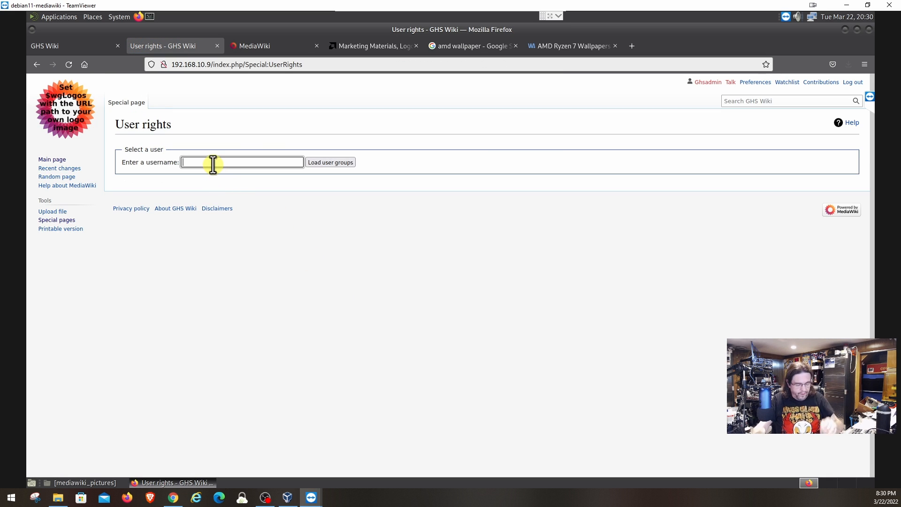
{"action": "type", "text": "Gary"}
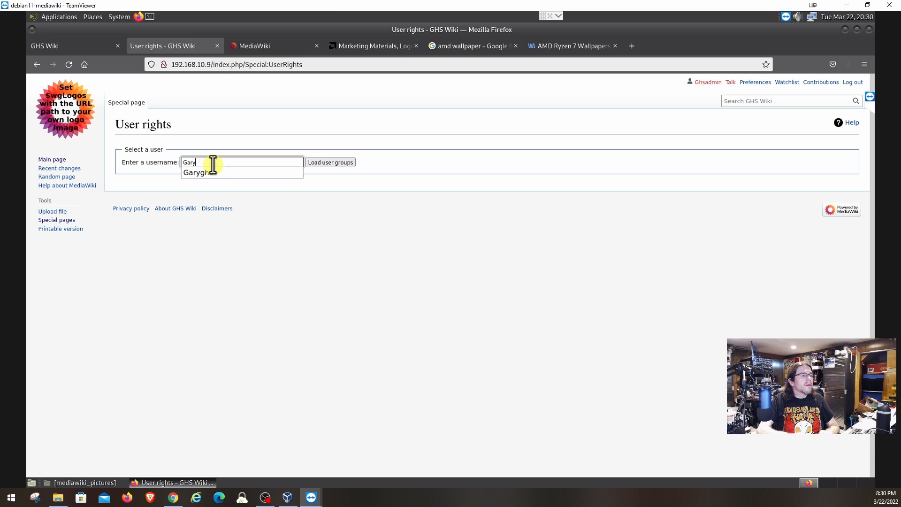
{"action": "left_click", "coordinate": [210, 172]}
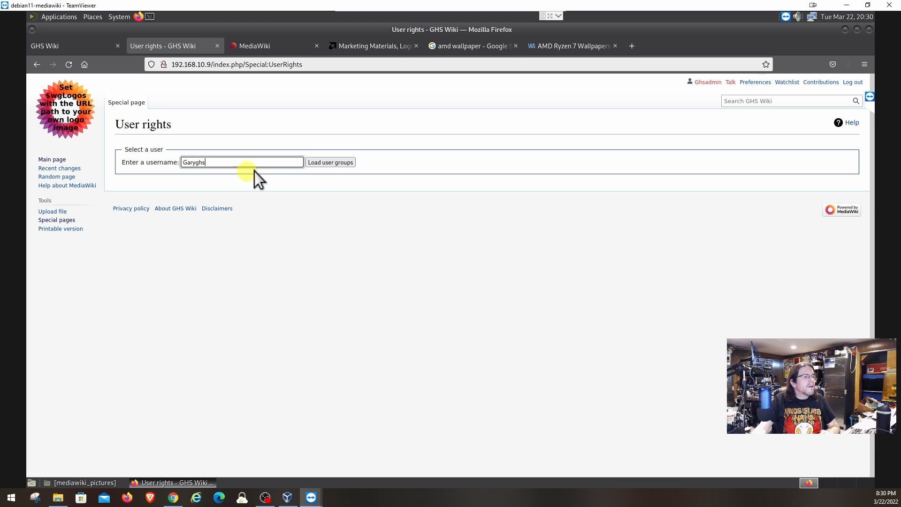
{"action": "left_click", "coordinate": [334, 165]}
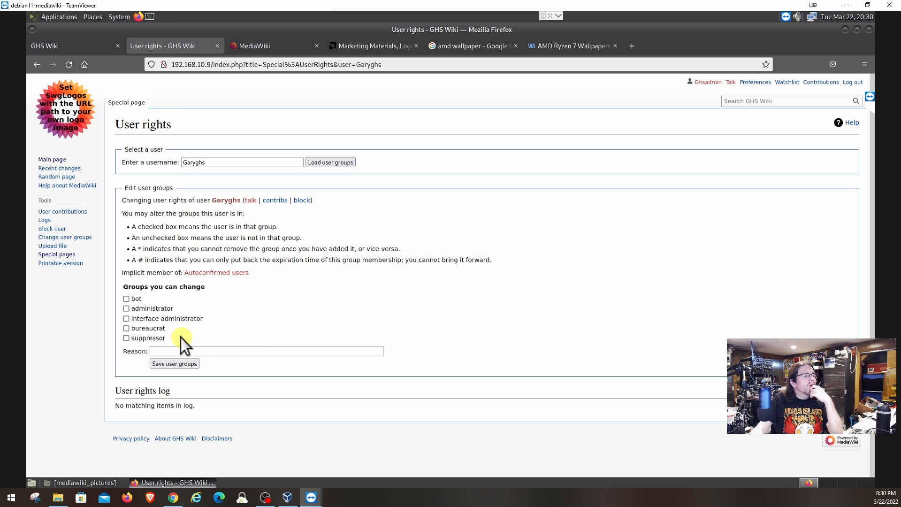
Add the user to the bureaucrat group, save, and log out of admin.
{"action": "left_click", "coordinate": [125, 328]}
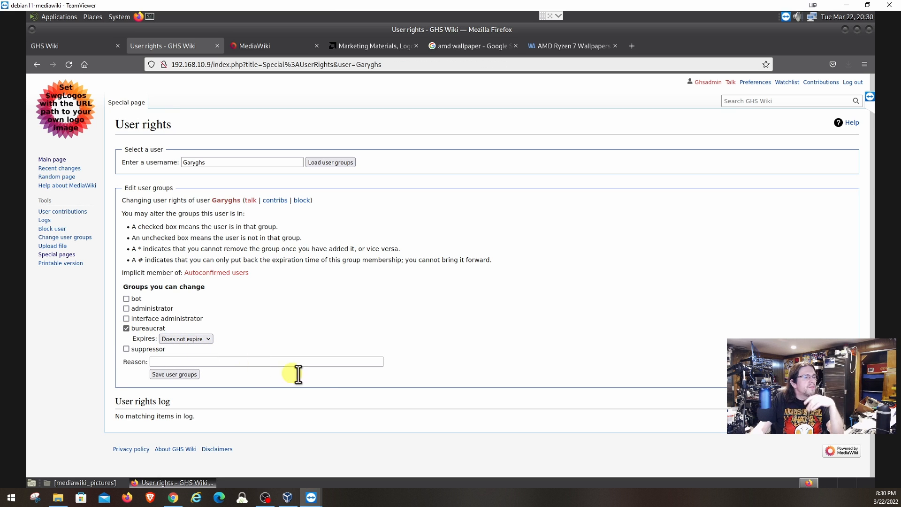
{"action": "left_click", "coordinate": [162, 373]}
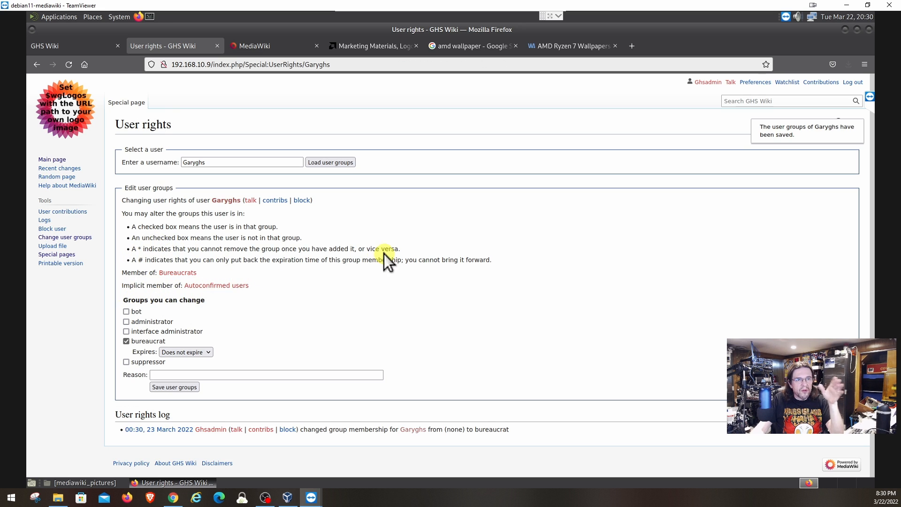
{"action": "left_click", "coordinate": [853, 82]}
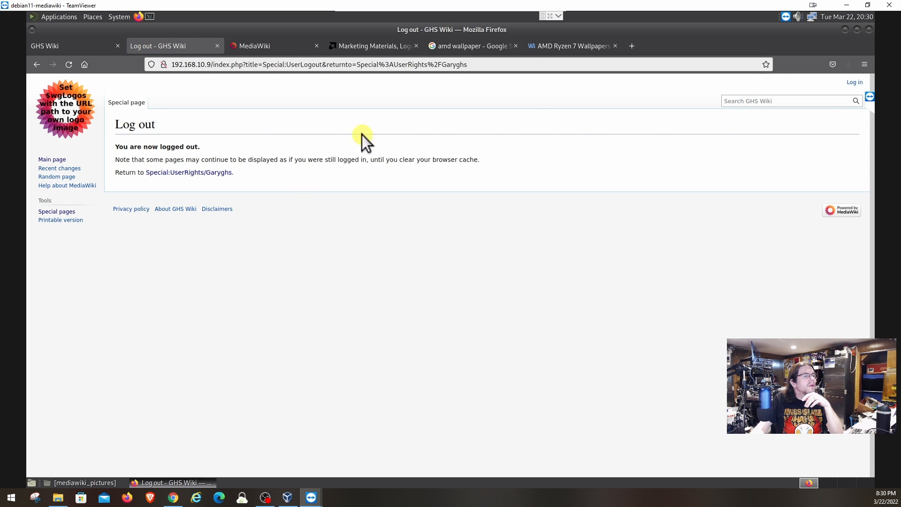
Log in as the promoted user, re-entering the password after the first attempt is rejected.
{"action": "left_click", "coordinate": [853, 83]}
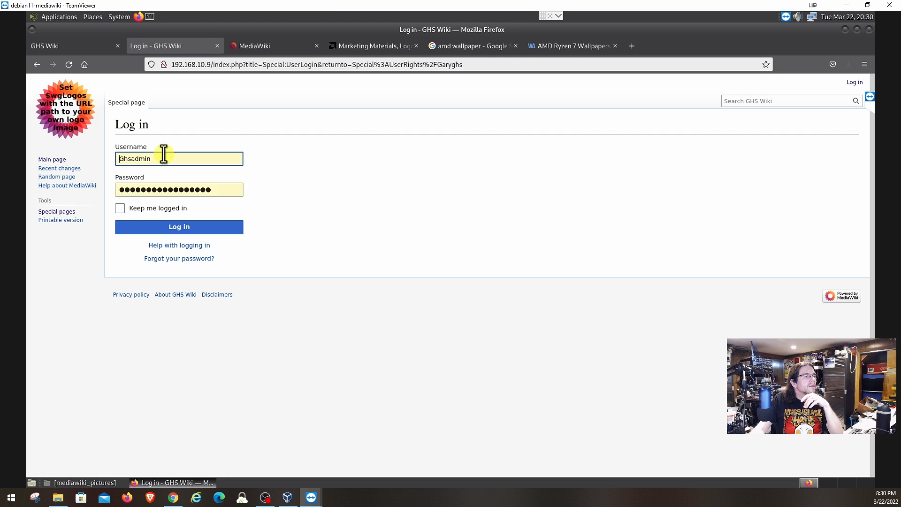
{"action": "double_click", "coordinate": [163, 155]}
{"action": "type", "text": "Garyghs"}
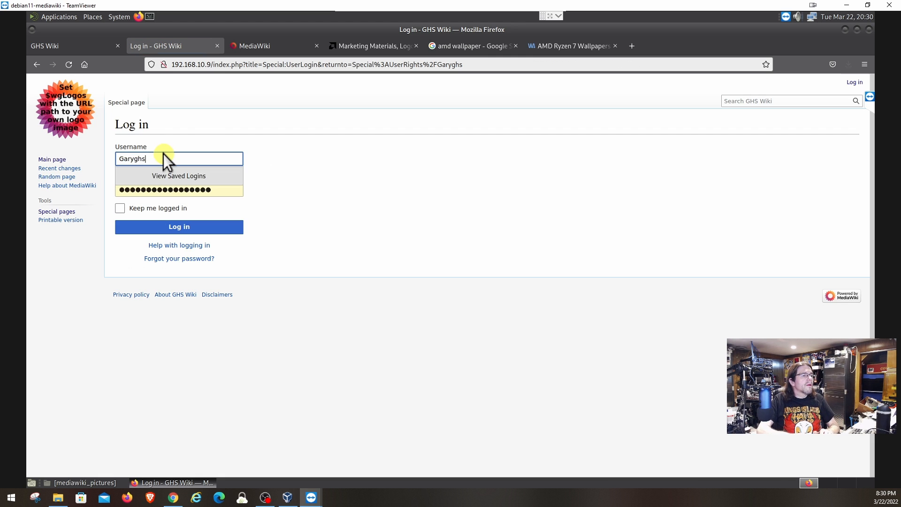
{"action": "key", "text": "Tab"}
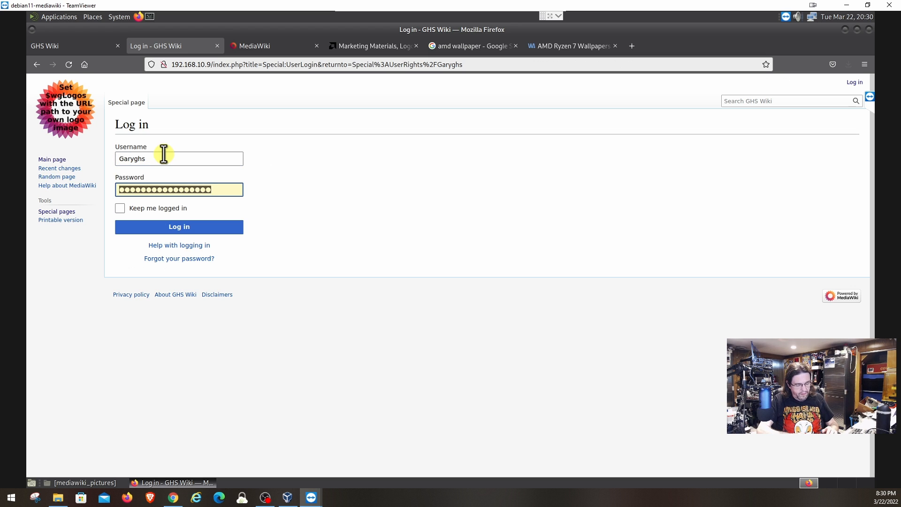
{"action": "type", "text": "●●●●●●●●●●●"}
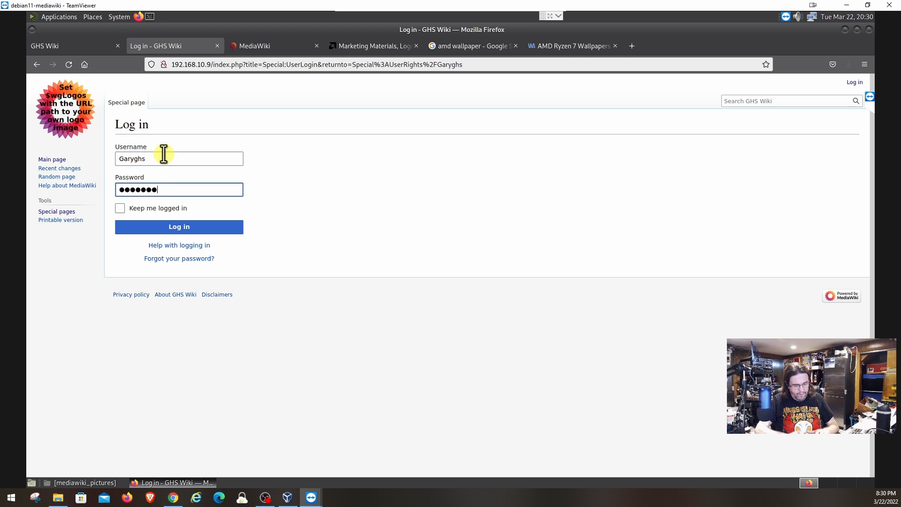
{"action": "type", "text": "●●"}
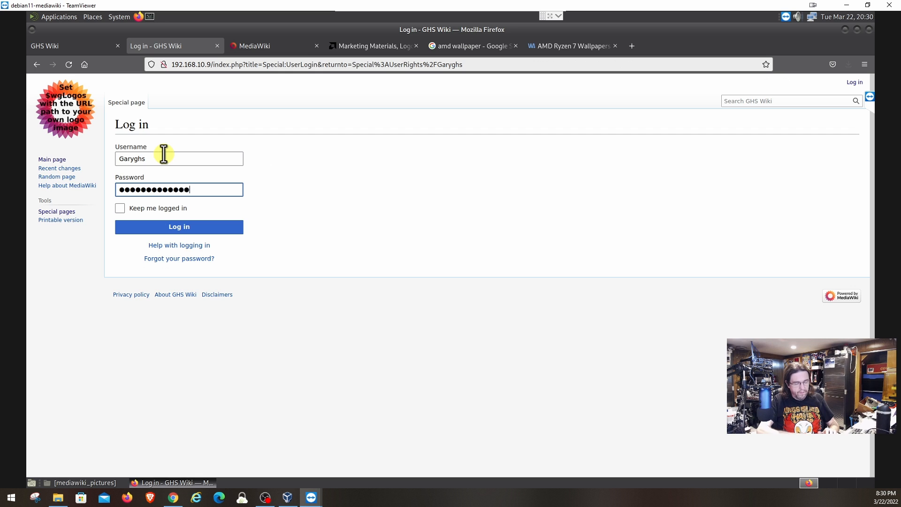
{"action": "key", "text": "Return"}
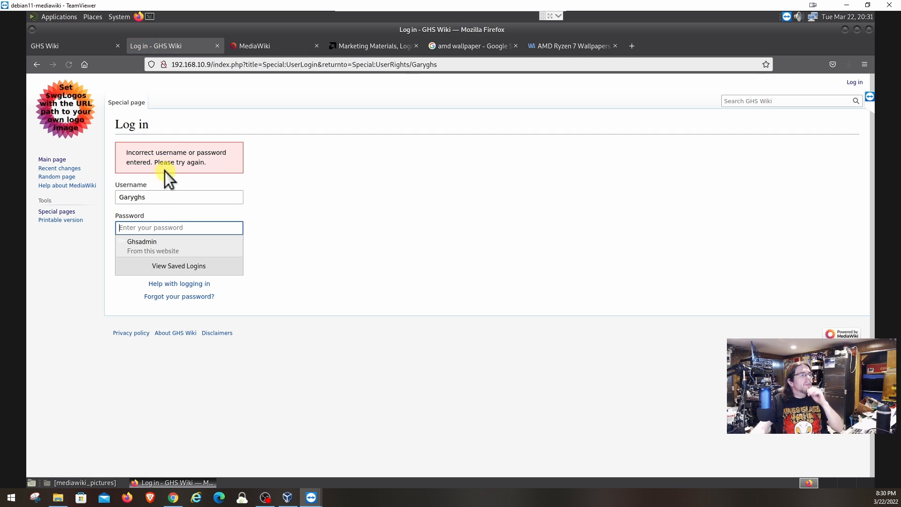
{"action": "left_click", "coordinate": [159, 229]}
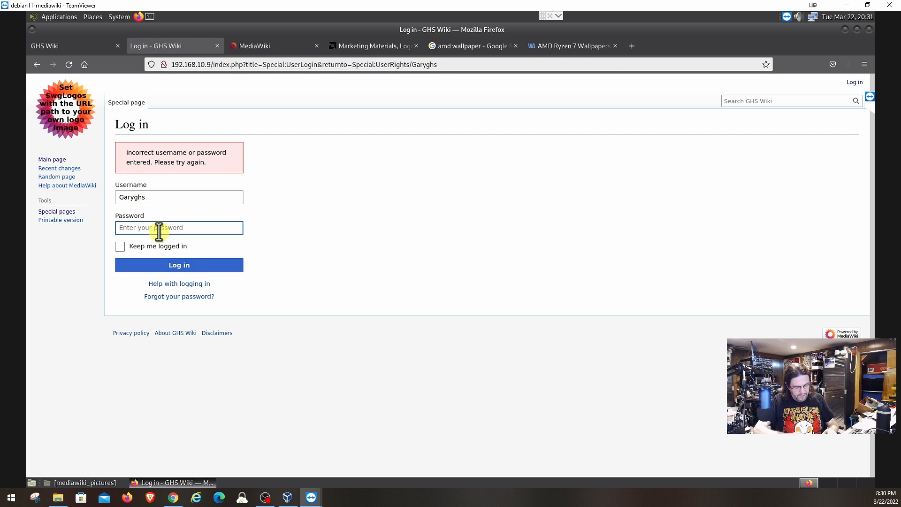
{"action": "type", "text": "●●●●●●●●●●●●●"}
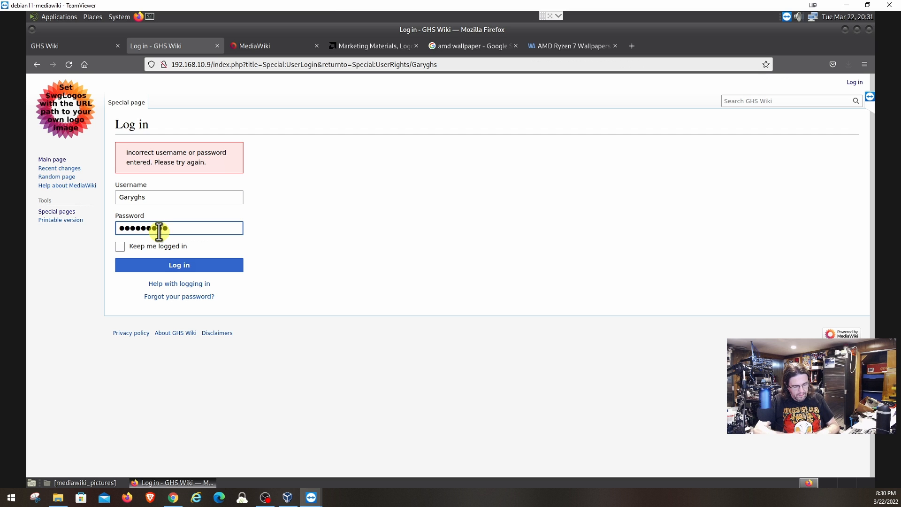
{"action": "type", "text": "●●●"}
{"action": "key", "text": "Return"}
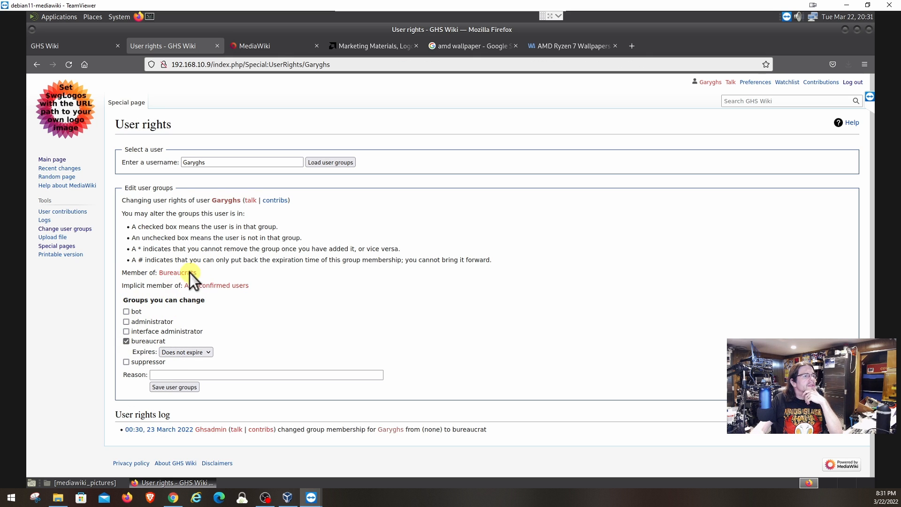
Leave the administrator box unticked, then return via Main page to MediaWiki:Sidebar.
{"action": "left_click", "coordinate": [126, 322]}
{"action": "left_click", "coordinate": [125, 322]}
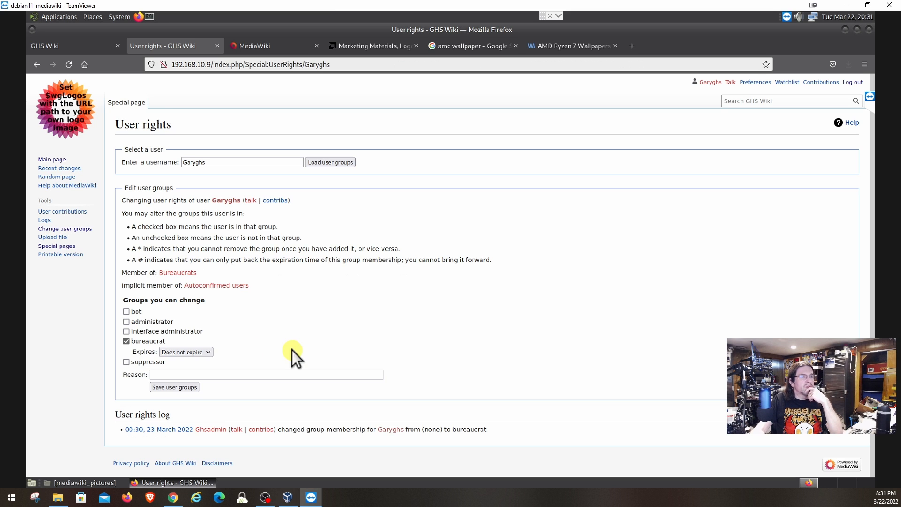
{"action": "left_click", "coordinate": [55, 160]}
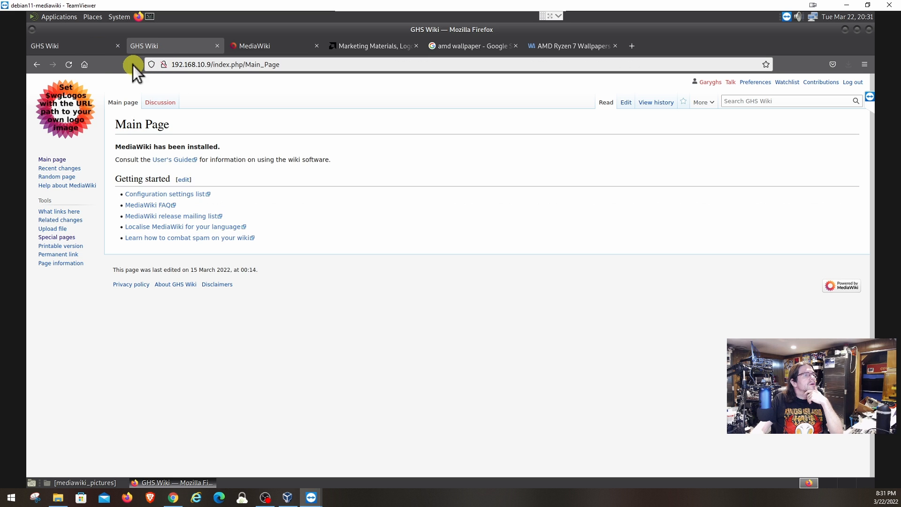
{"action": "right_click", "coordinate": [35, 63]}
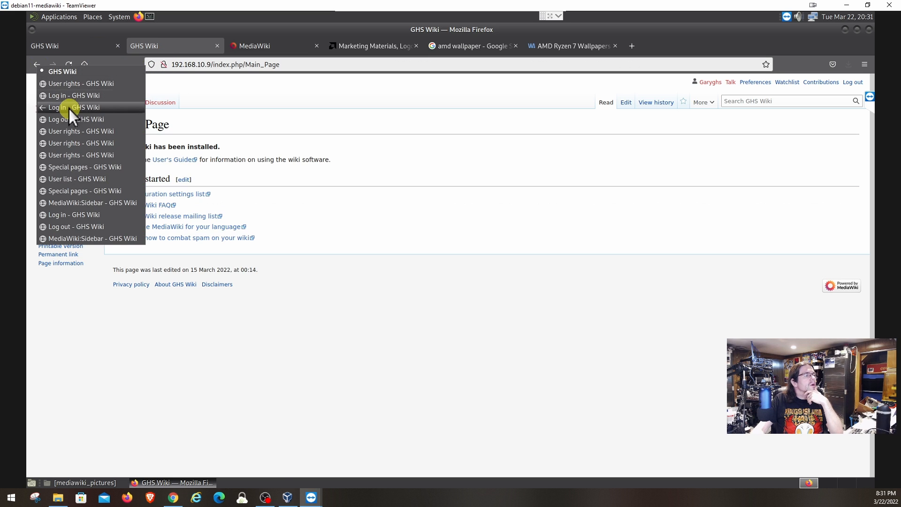
{"action": "left_click", "coordinate": [83, 239]}
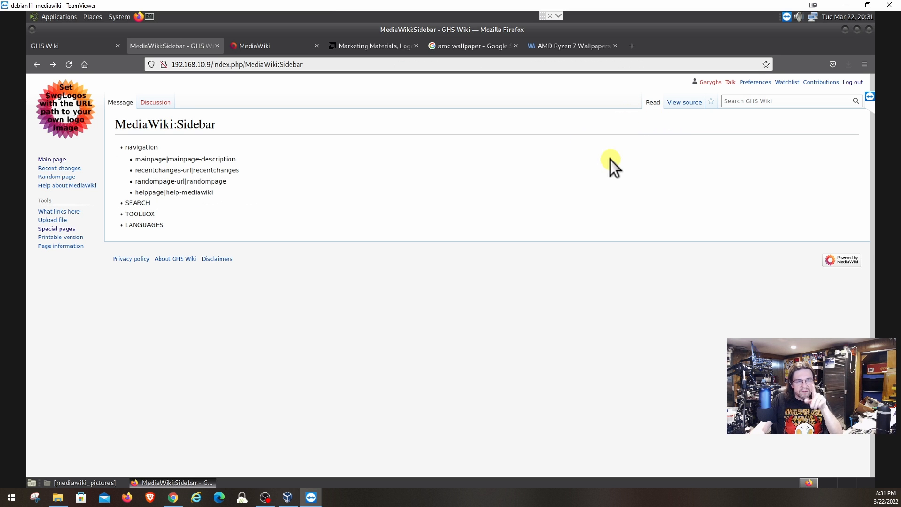
Load your own account's group memberships on the User rights page.
{"action": "left_click", "coordinate": [47, 229]}
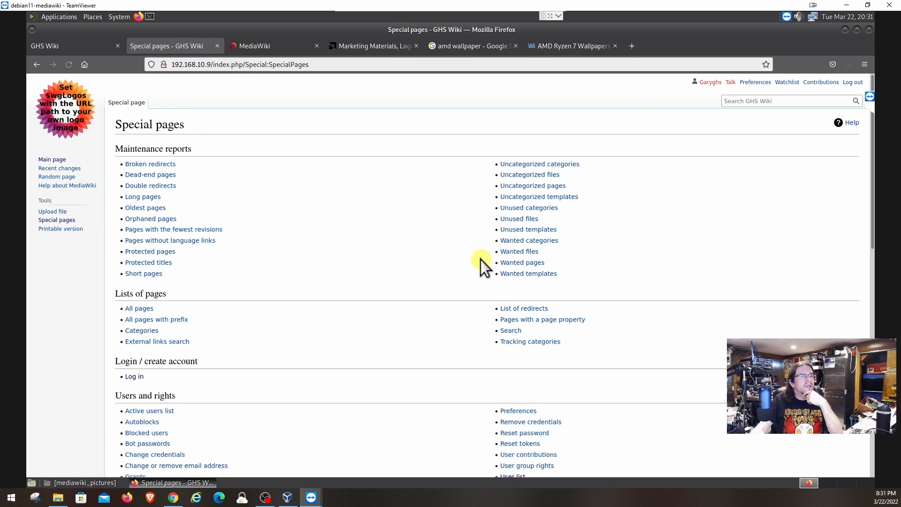
{"action": "scroll", "coordinate": [486, 277], "scroll_direction": "down", "scroll_amount": 5}
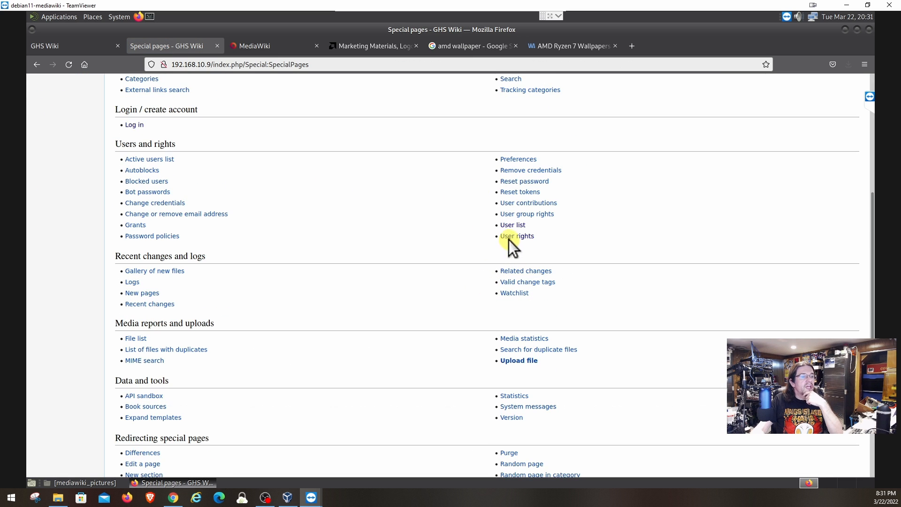
{"action": "left_click", "coordinate": [510, 238]}
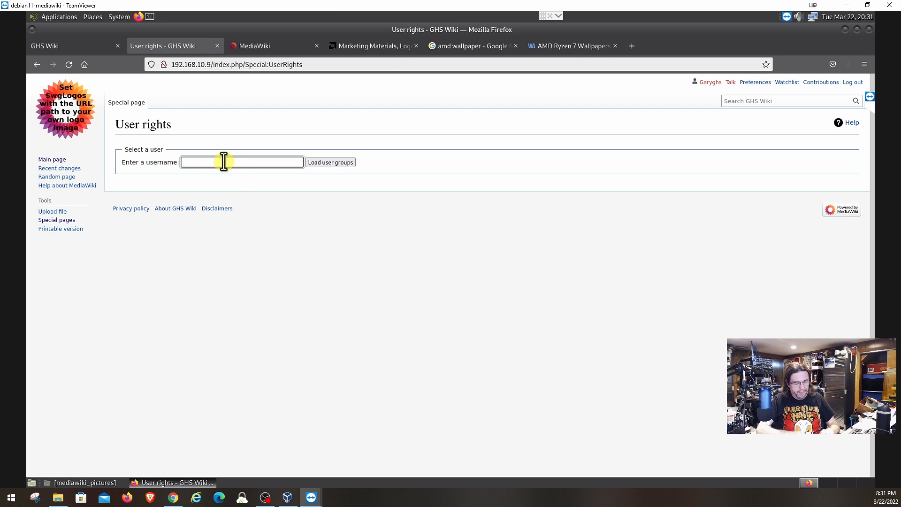
{"action": "type", "text": "Gary"}
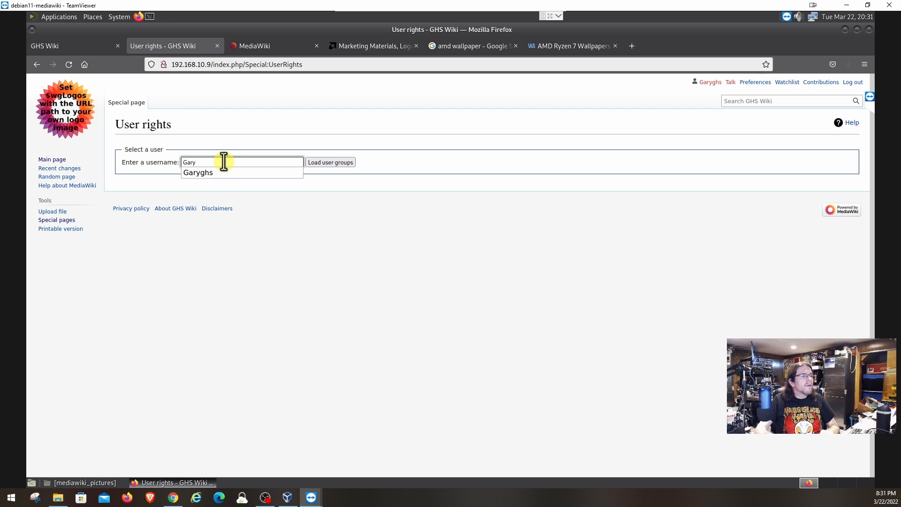
{"action": "left_click", "coordinate": [226, 172]}
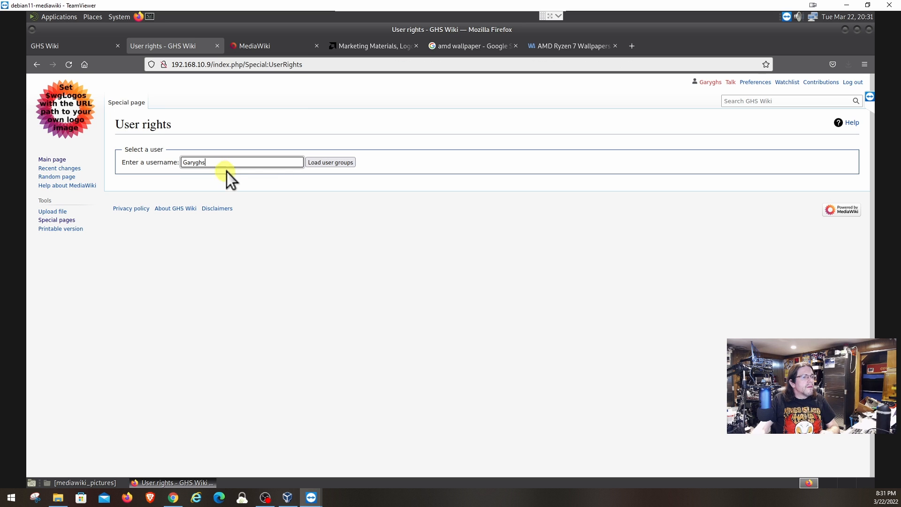
{"action": "left_click", "coordinate": [321, 165]}
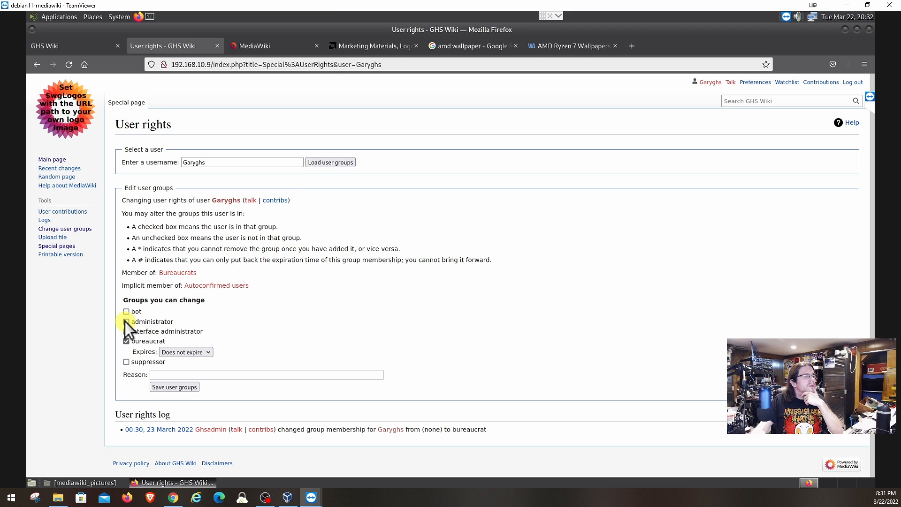
Add interface administrator alongside bureaucrat, save the groups, and go to Main page.
{"action": "left_click", "coordinate": [126, 340]}
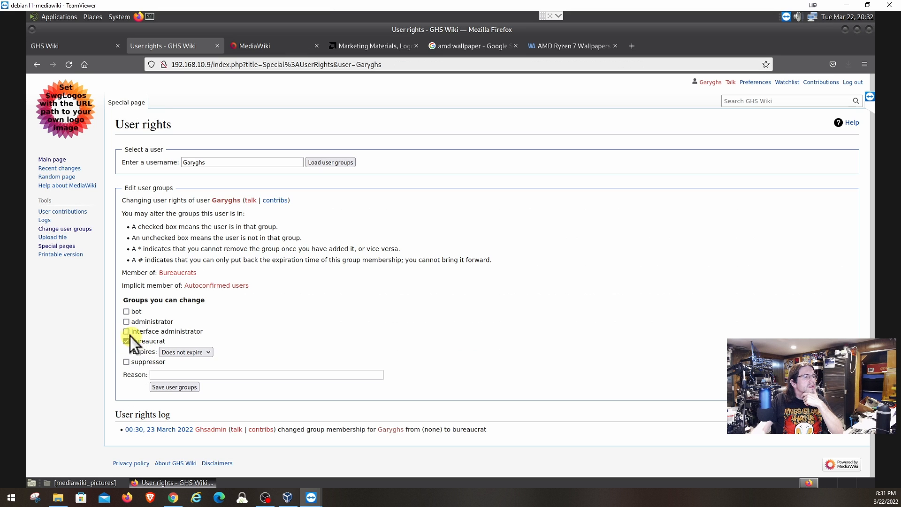
{"action": "left_click", "coordinate": [126, 332]}
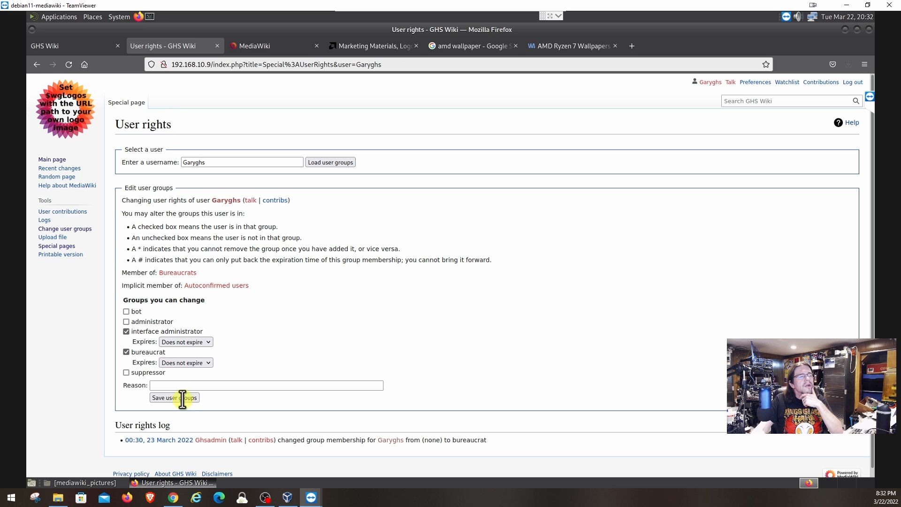
{"action": "scroll", "coordinate": [319, 381], "scroll_direction": "down", "scroll_amount": 1}
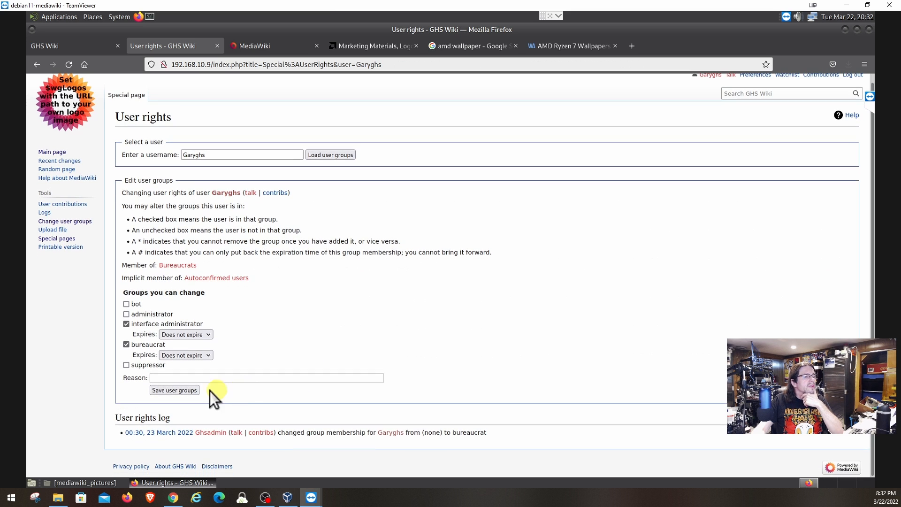
{"action": "left_click", "coordinate": [175, 391]}
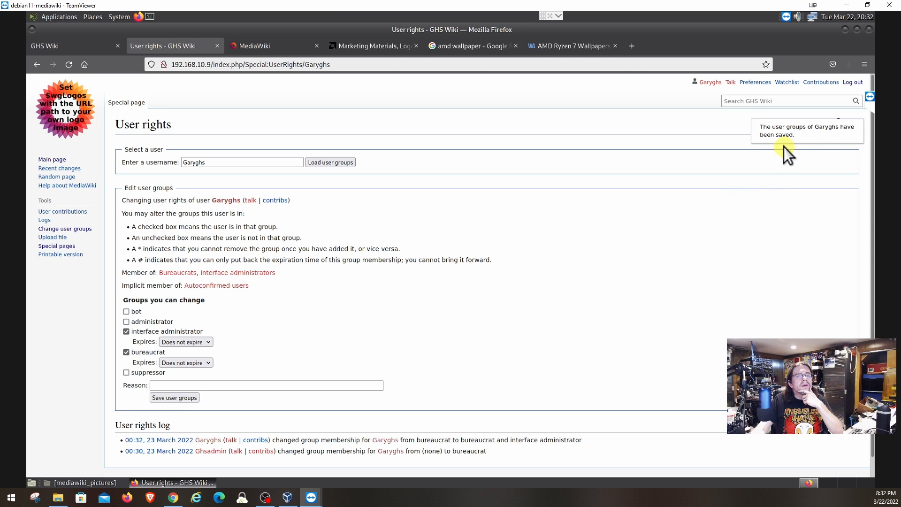
{"action": "left_click", "coordinate": [51, 159]}
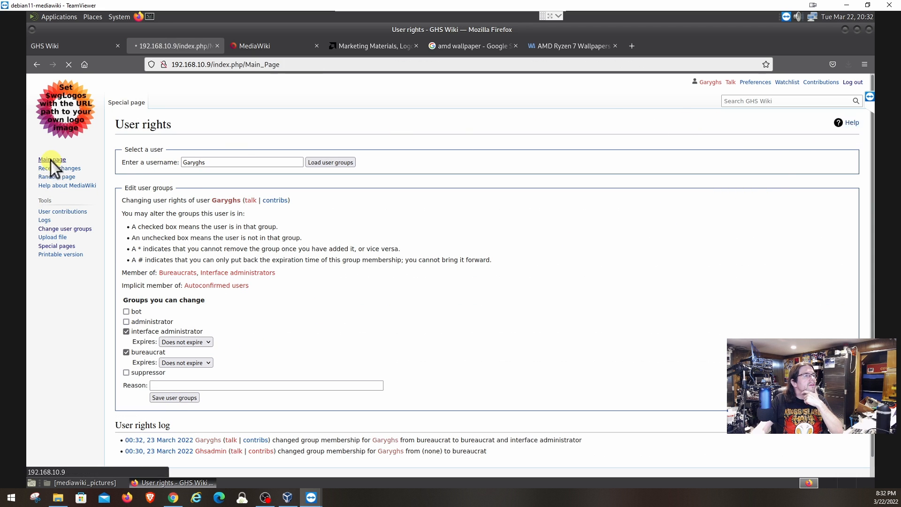
Return to 'MediaWiki:Sidebar - GHS Wiki' from Back history and reload it to show Edit.
{"action": "right_click", "coordinate": [37, 66]}
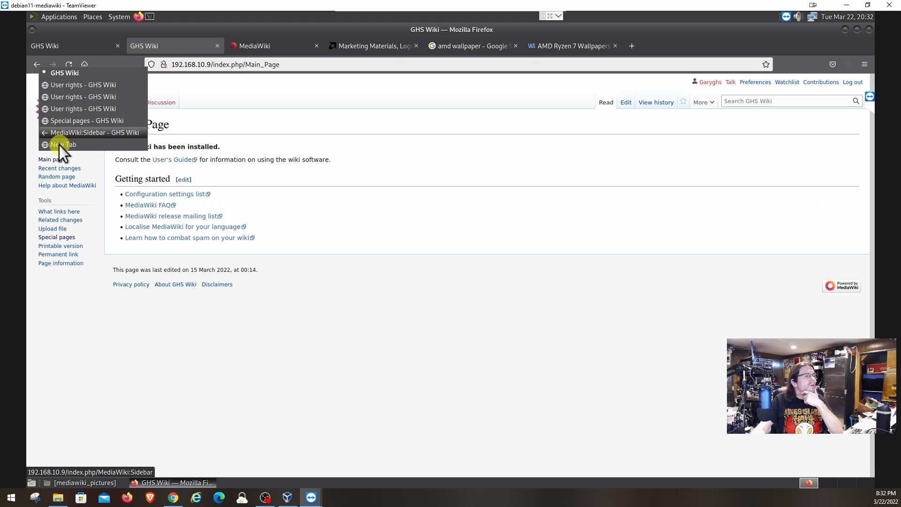
{"action": "left_click", "coordinate": [62, 133]}
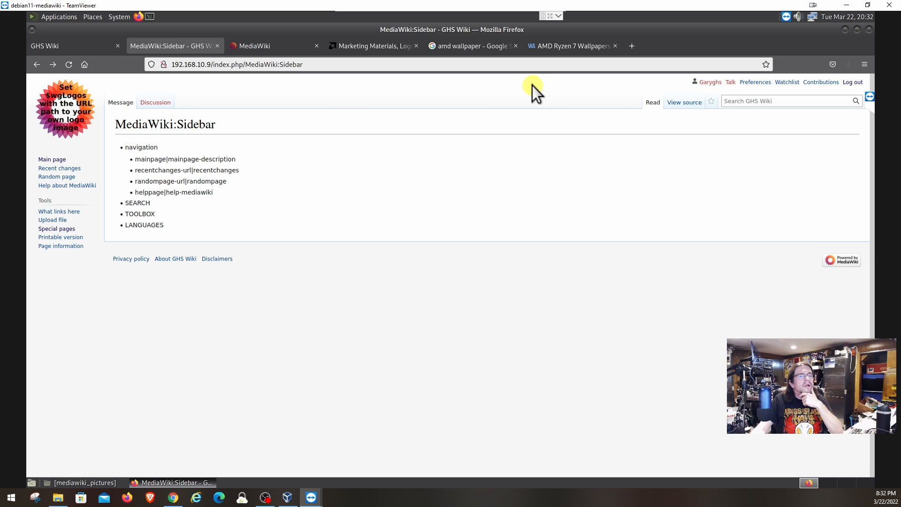
{"action": "left_click", "coordinate": [71, 67]}
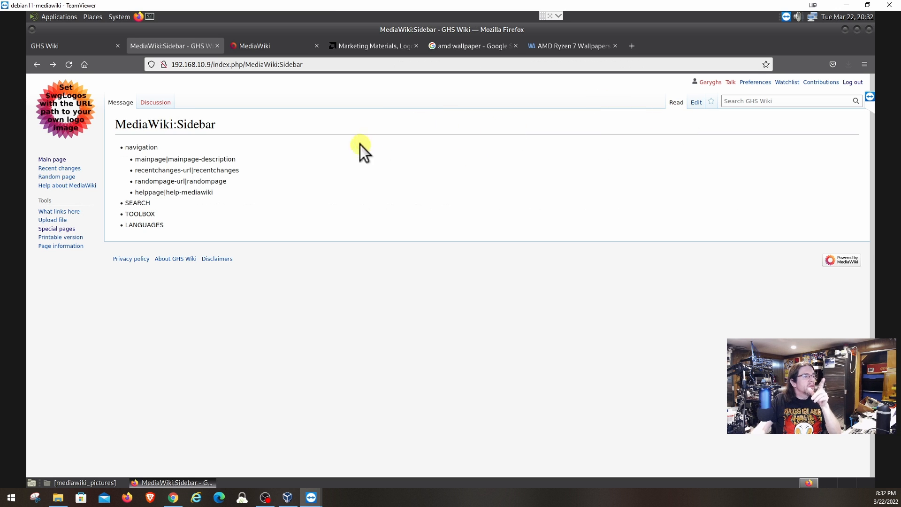
Load your account's current group memberships on the User rights page.
{"action": "left_click", "coordinate": [64, 228]}
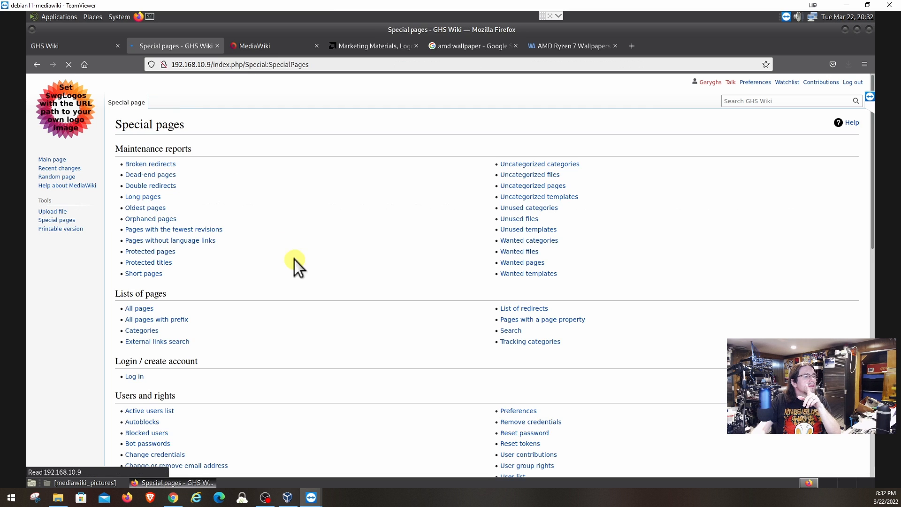
{"action": "scroll", "coordinate": [447, 330], "scroll_direction": "down", "scroll_amount": 5}
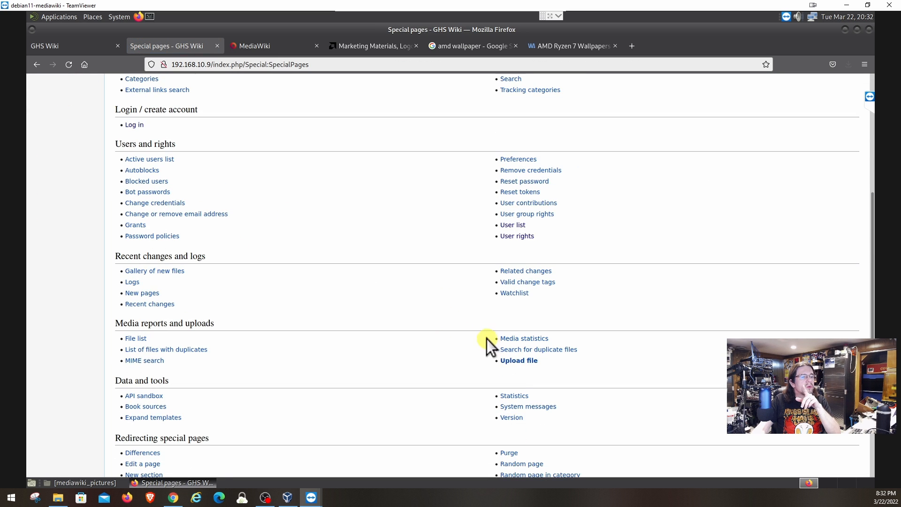
{"action": "scroll", "coordinate": [513, 375], "scroll_direction": "down", "scroll_amount": 5}
{"action": "scroll", "coordinate": [506, 365], "scroll_direction": "up", "scroll_amount": 2}
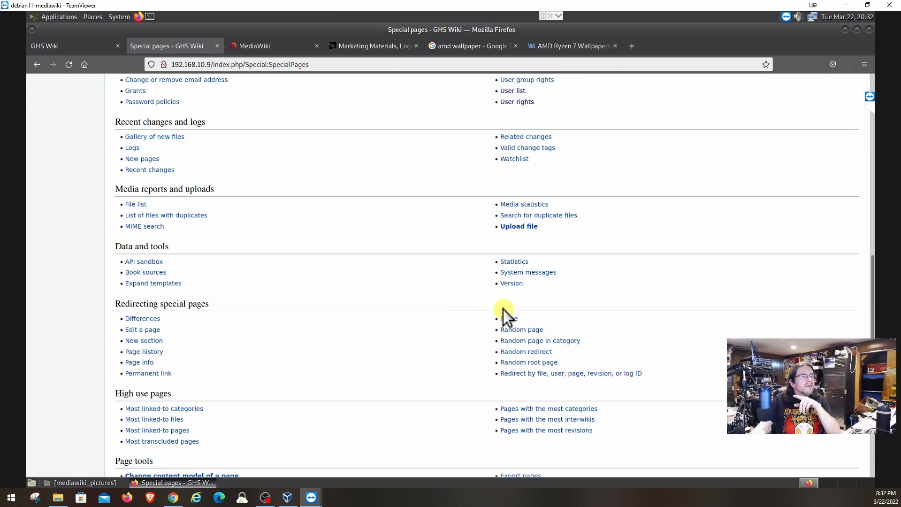
{"action": "scroll", "coordinate": [410, 308], "scroll_direction": "down", "scroll_amount": 2}
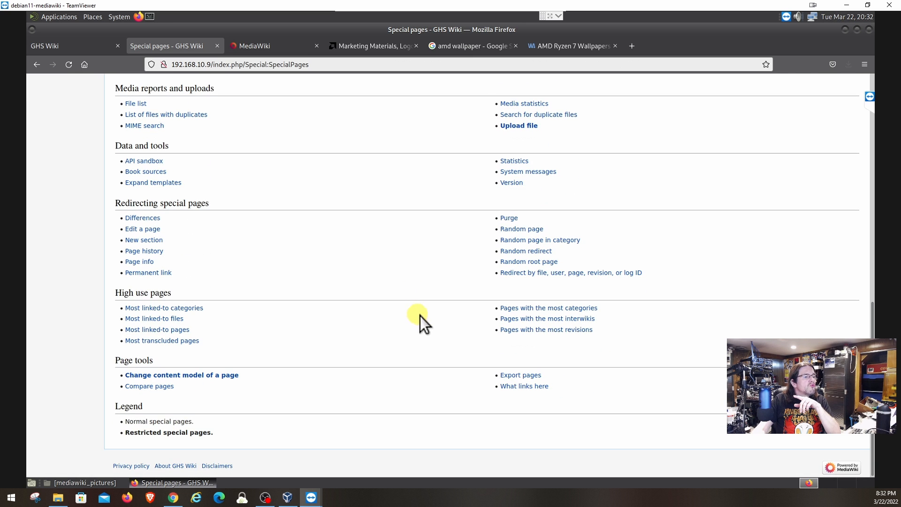
{"action": "scroll", "coordinate": [446, 322], "scroll_direction": "up", "scroll_amount": 6}
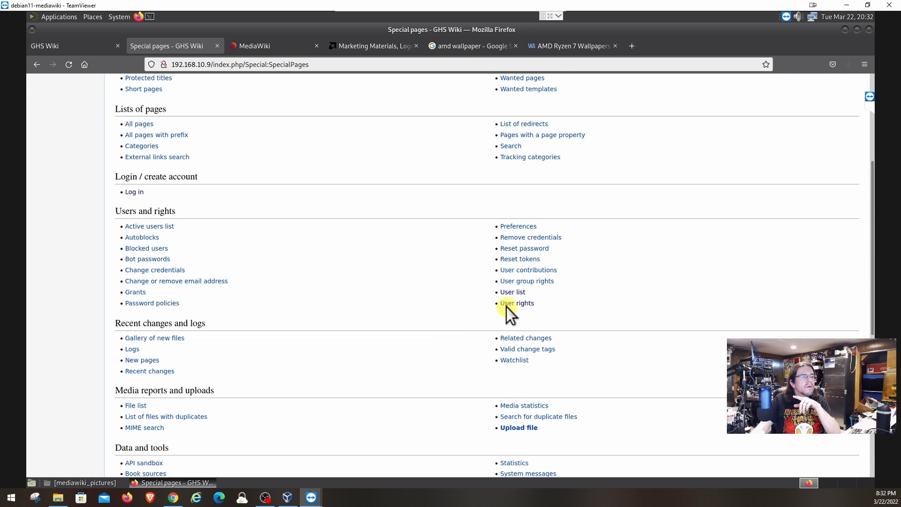
{"action": "left_click", "coordinate": [506, 307]}
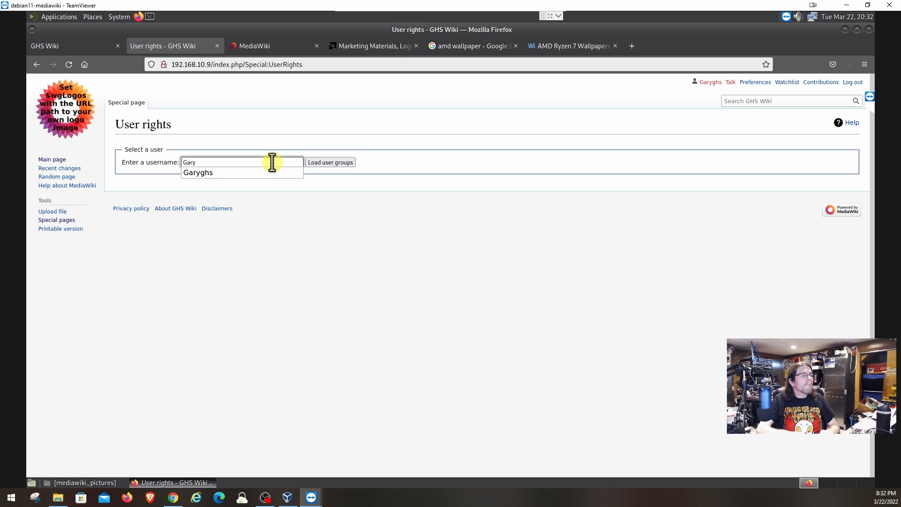
{"action": "left_click", "coordinate": [233, 174]}
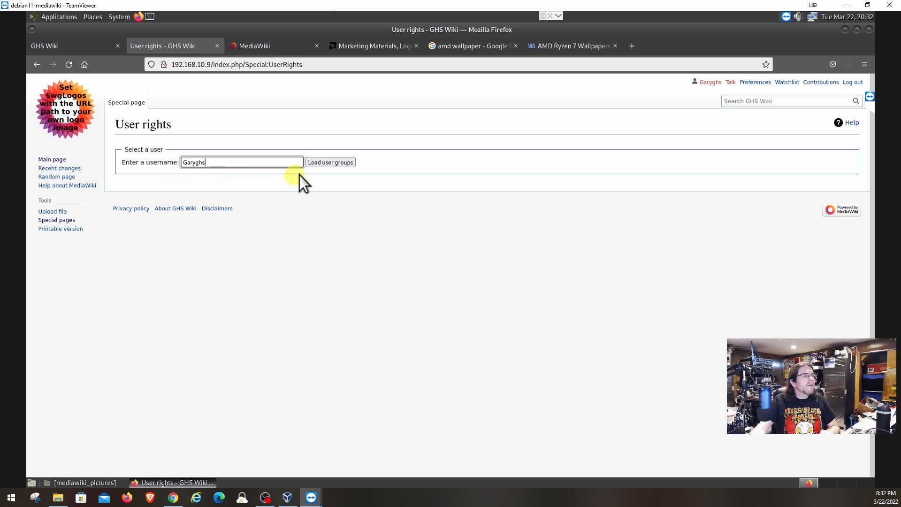
{"action": "left_click", "coordinate": [319, 164]}
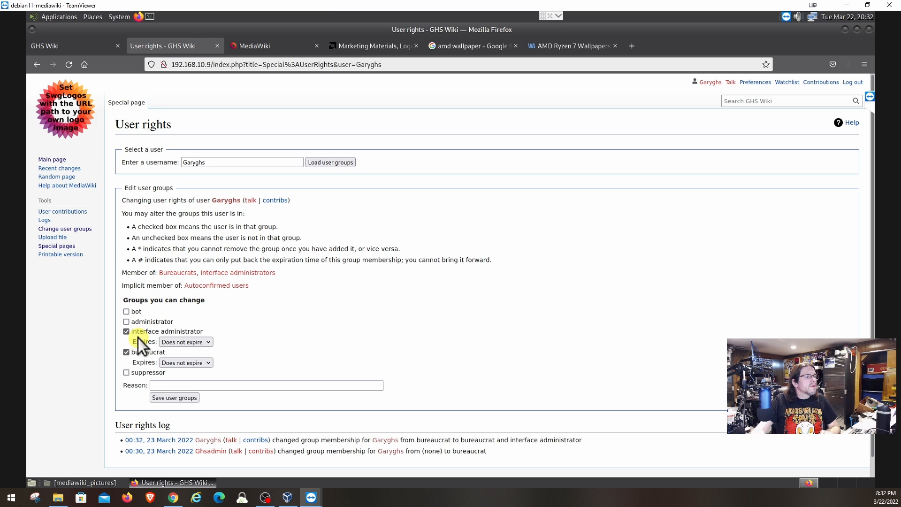
Untick interface administrator and save, leaving only bureaucrat.
{"action": "left_click", "coordinate": [126, 332]}
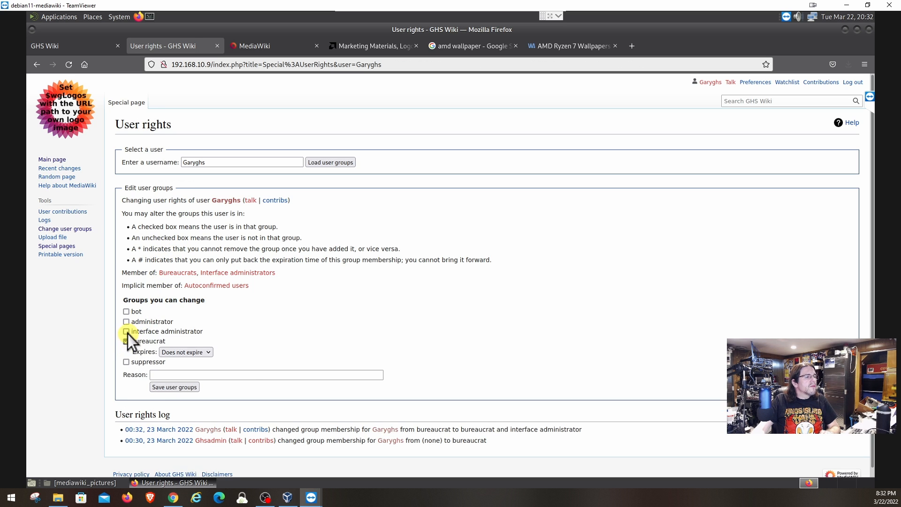
{"action": "scroll", "coordinate": [236, 381], "scroll_direction": "down", "scroll_amount": 1}
{"action": "left_click", "coordinate": [181, 378]}
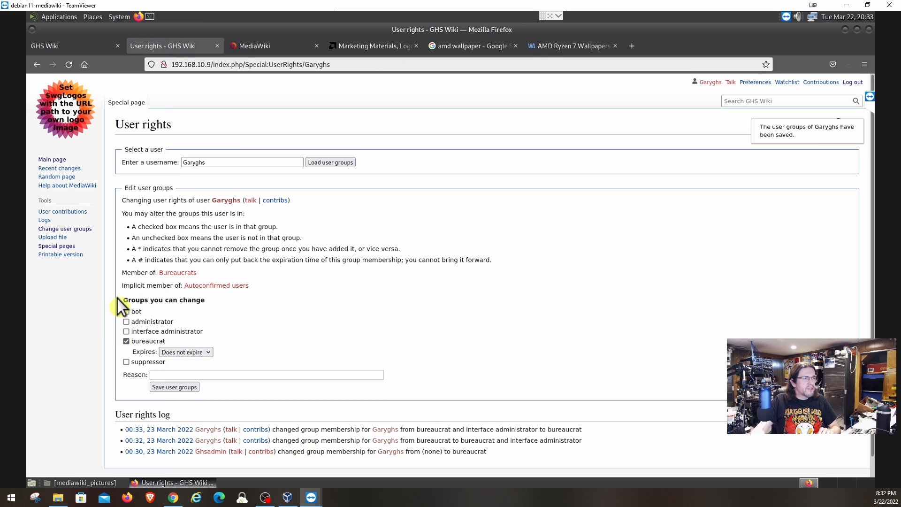
Reload MediaWiki:Sidebar to confirm it's read-only, then return to the GHS Wiki Main Page.
{"action": "left_click", "coordinate": [37, 69]}
{"action": "right_click", "coordinate": [36, 65]}
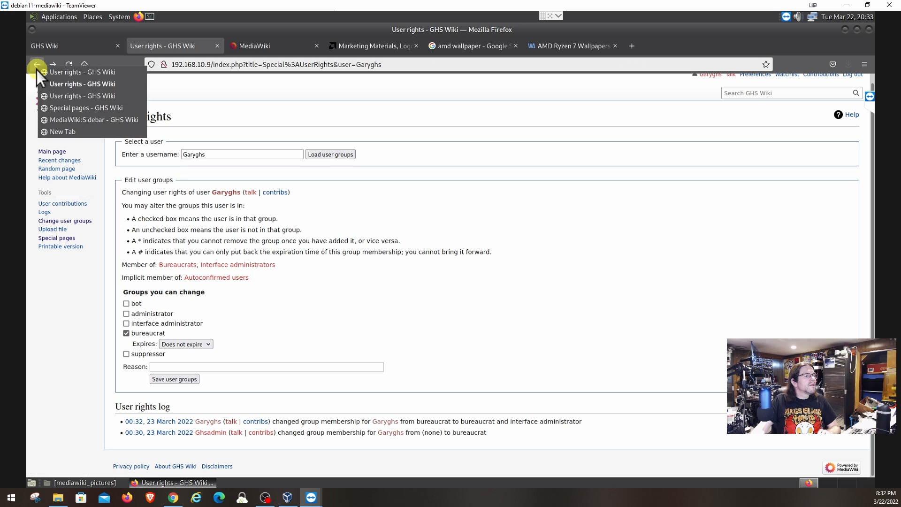
{"action": "left_click", "coordinate": [50, 121]}
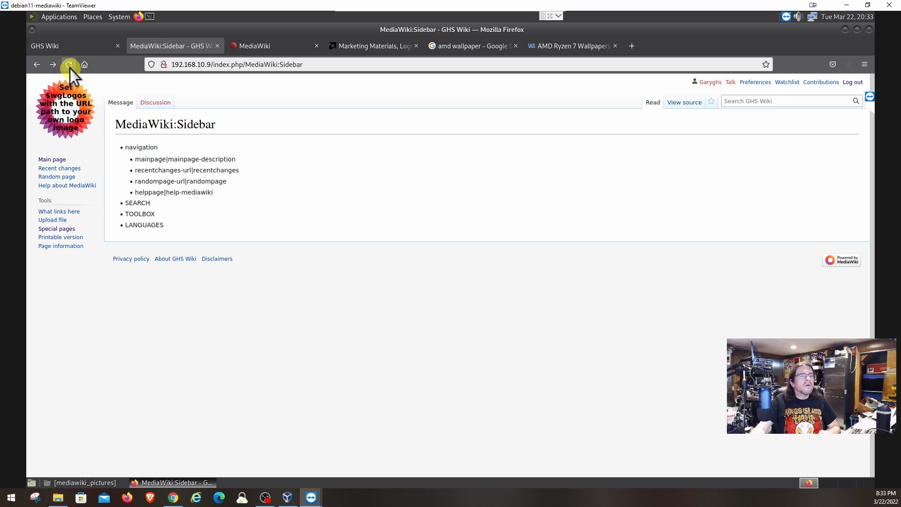
{"action": "left_click", "coordinate": [69, 67]}
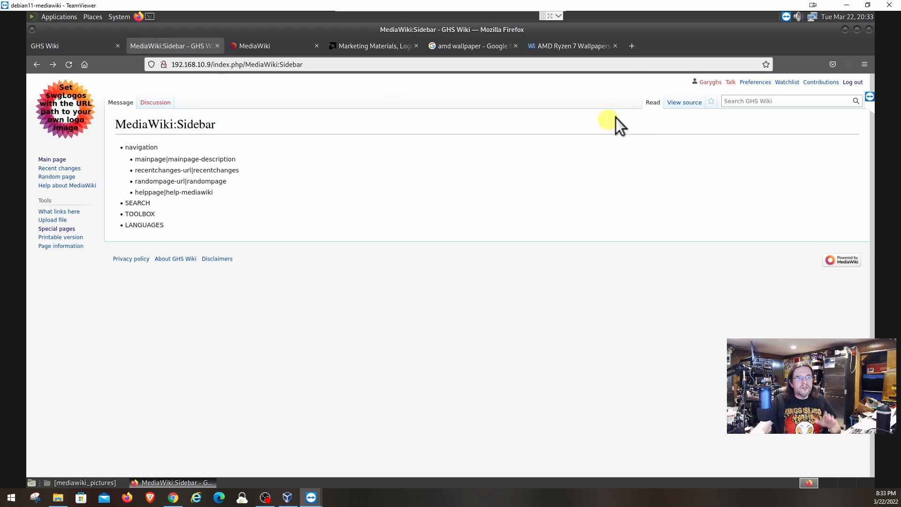
{"action": "left_click", "coordinate": [52, 49]}
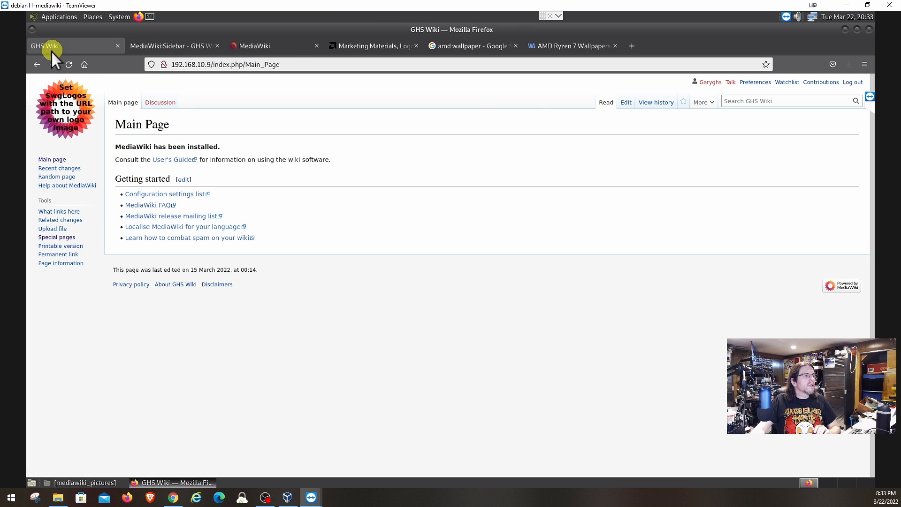
Load your account's group memberships on User rights, correcting the mistyped username.
{"action": "left_click", "coordinate": [60, 238]}
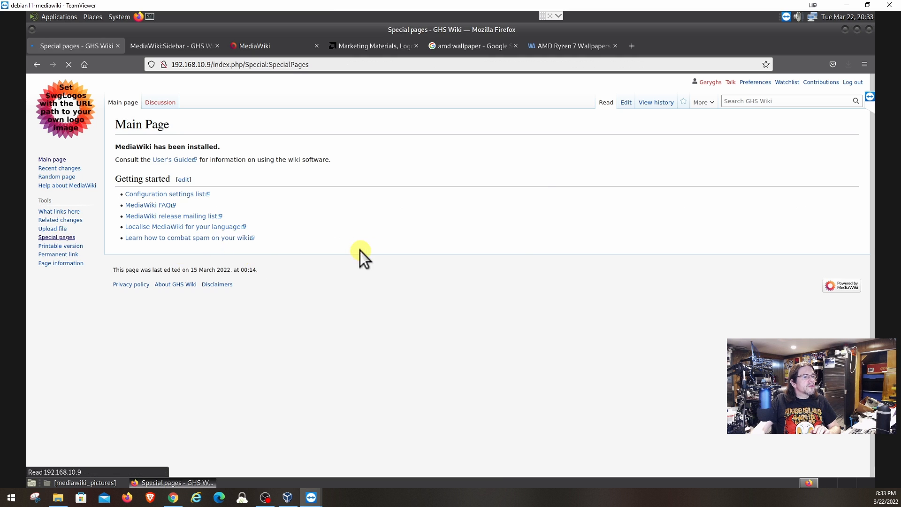
{"action": "scroll", "coordinate": [366, 293], "scroll_direction": "down", "scroll_amount": 5}
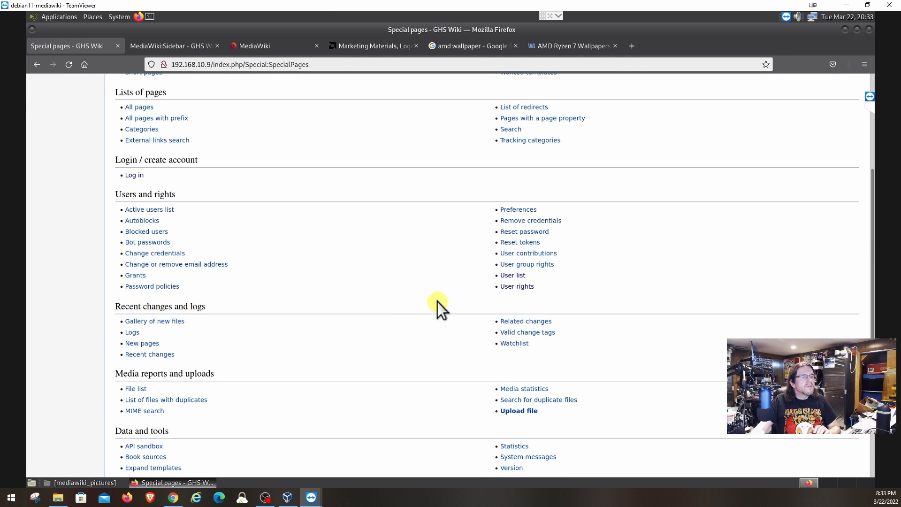
{"action": "left_click", "coordinate": [516, 288]}
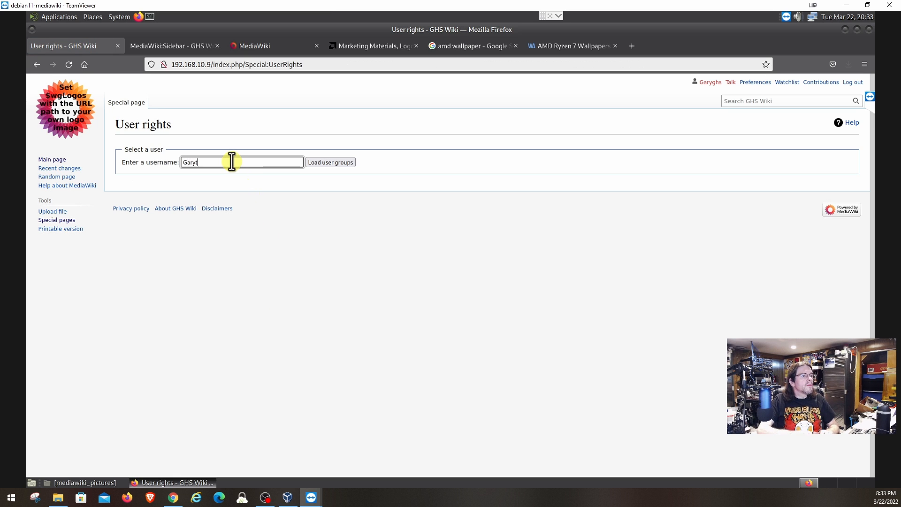
{"action": "key", "text": "BackSpace"}
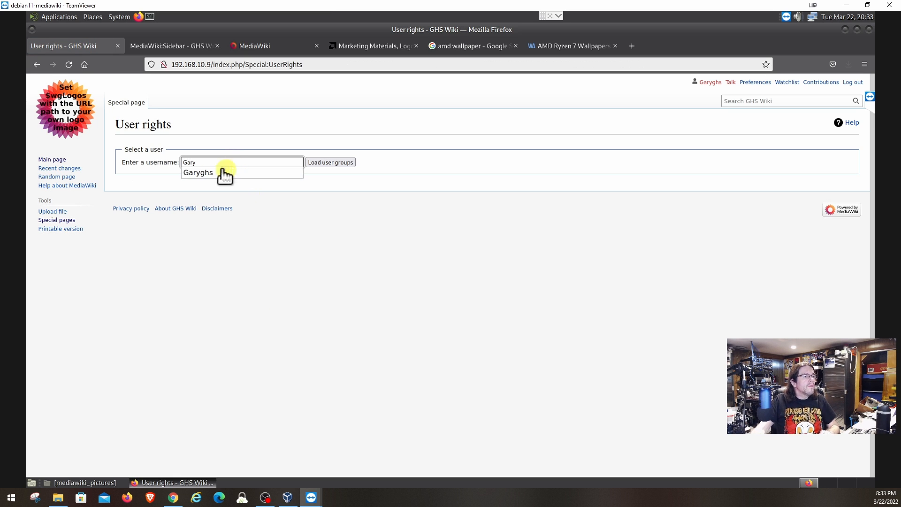
{"action": "left_click", "coordinate": [208, 176]}
{"action": "left_click", "coordinate": [318, 162]}
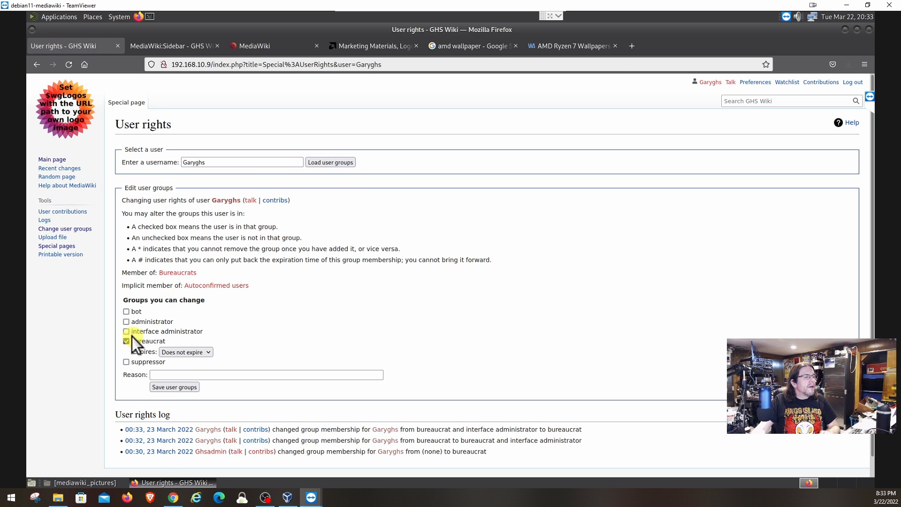
Tick interface administrator, untick bureaucrat, and save the user groups.
{"action": "left_click", "coordinate": [127, 331]}
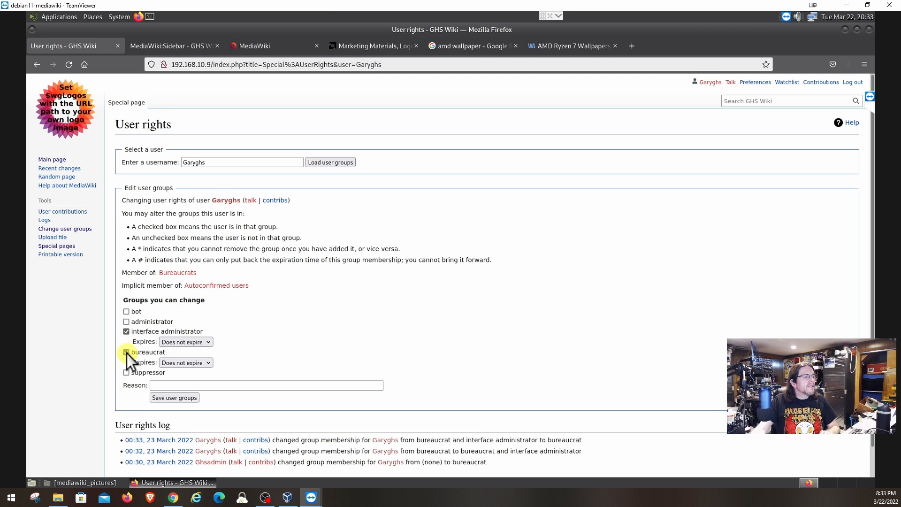
{"action": "left_click", "coordinate": [126, 352]}
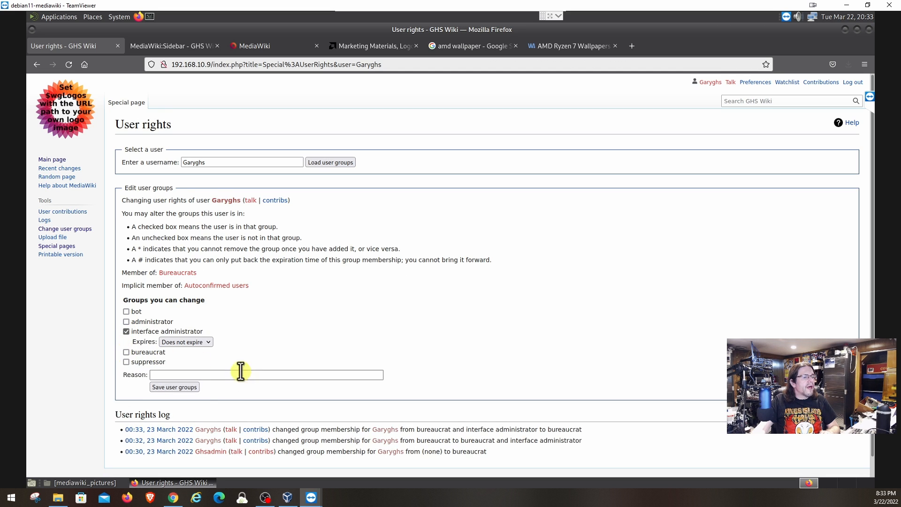
{"action": "left_click", "coordinate": [177, 388]}
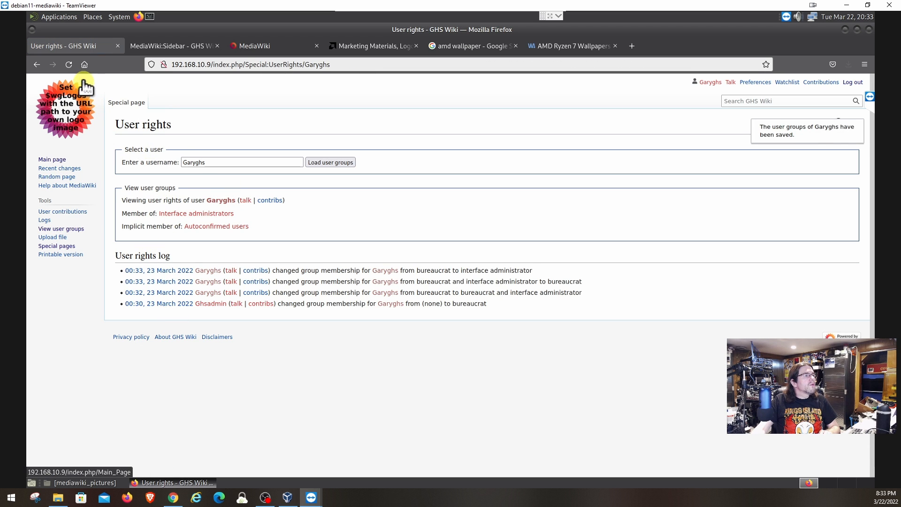
Reload the MediaWiki:Sidebar page so Edit appears, then switch to the mediawiki.org Main Page.
{"action": "left_click", "coordinate": [151, 46]}
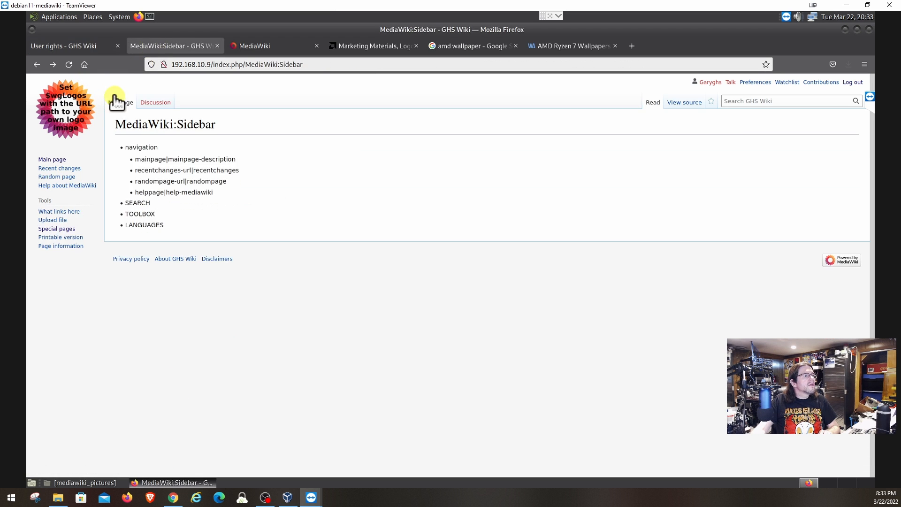
{"action": "left_click", "coordinate": [69, 70]}
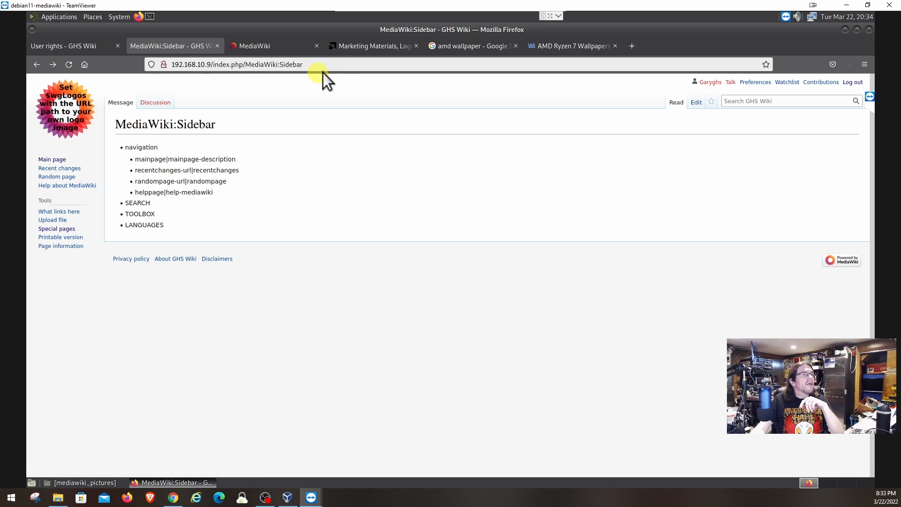
{"action": "left_click", "coordinate": [282, 47]}
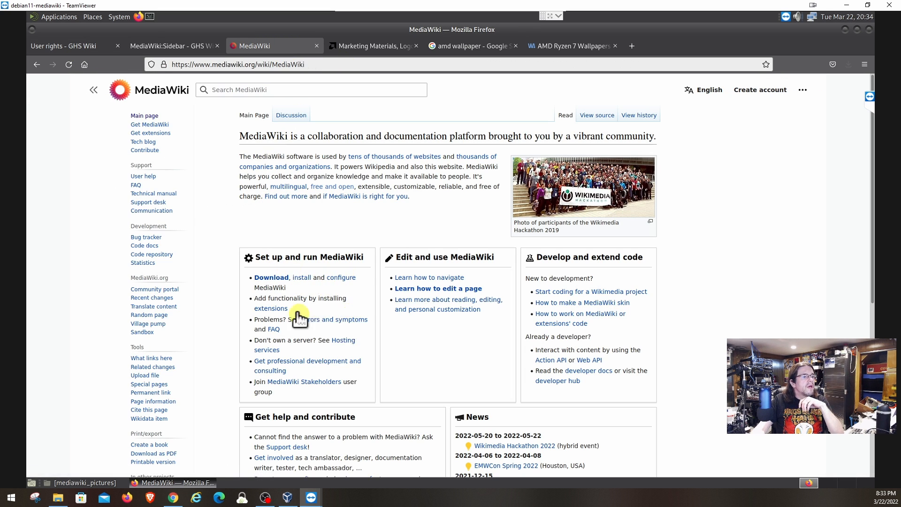
Open mediawiki.org's extensions documentation and browse extensions grouped by category.
{"action": "left_click", "coordinate": [271, 310]}
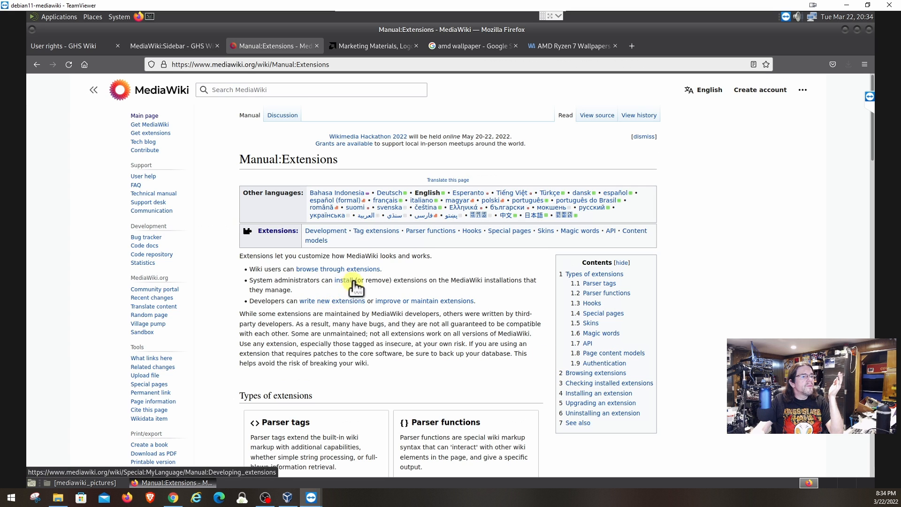
{"action": "left_click", "coordinate": [322, 272]}
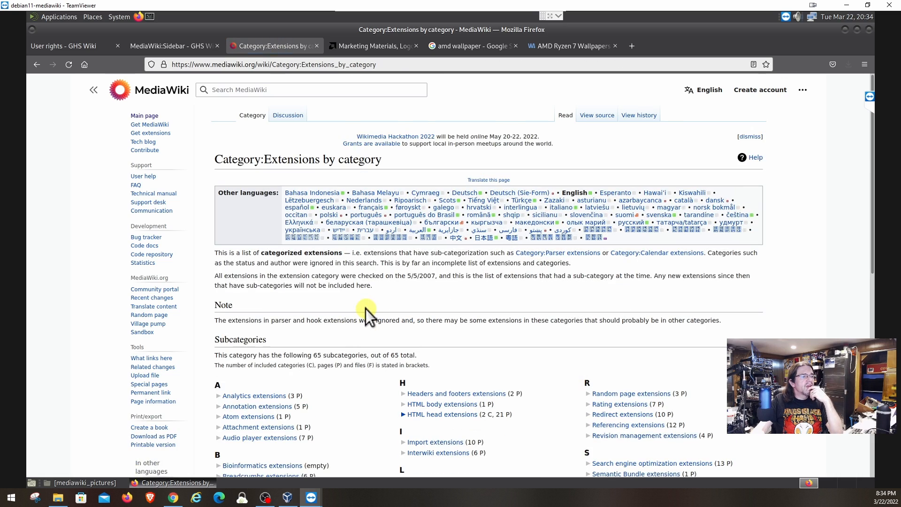
{"action": "scroll", "coordinate": [396, 332], "scroll_direction": "down", "scroll_amount": 10}
{"action": "scroll", "coordinate": [396, 332], "scroll_direction": "down", "scroll_amount": 2}
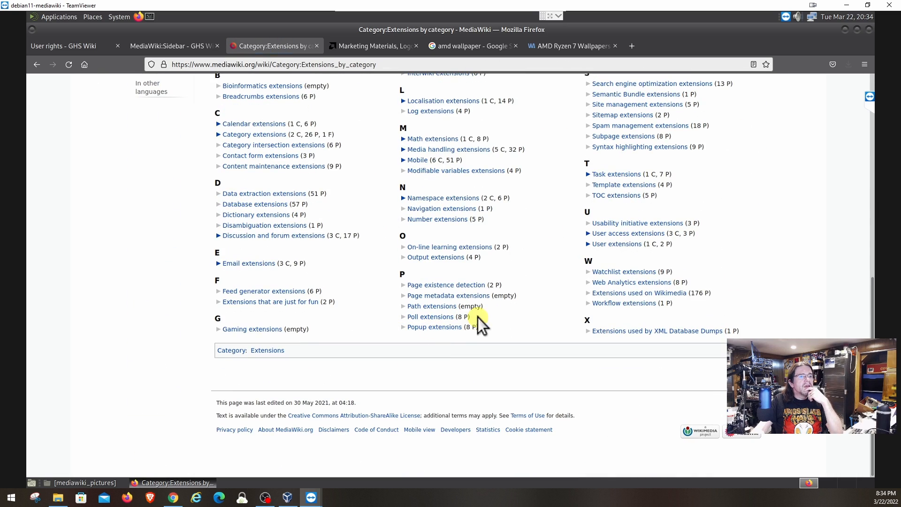
{"action": "scroll", "coordinate": [562, 308], "scroll_direction": "up", "scroll_amount": 8}
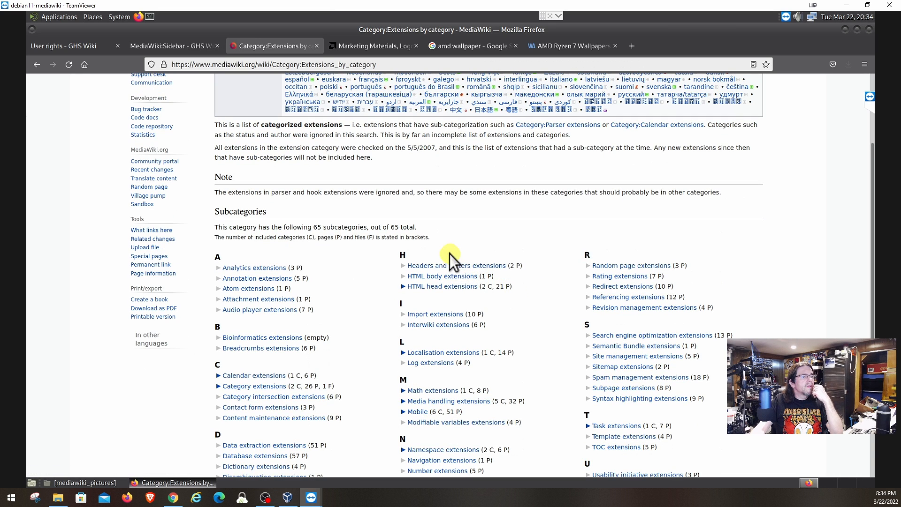
Return to the extensions manual page and scroll through it.
{"action": "left_click", "coordinate": [36, 64]}
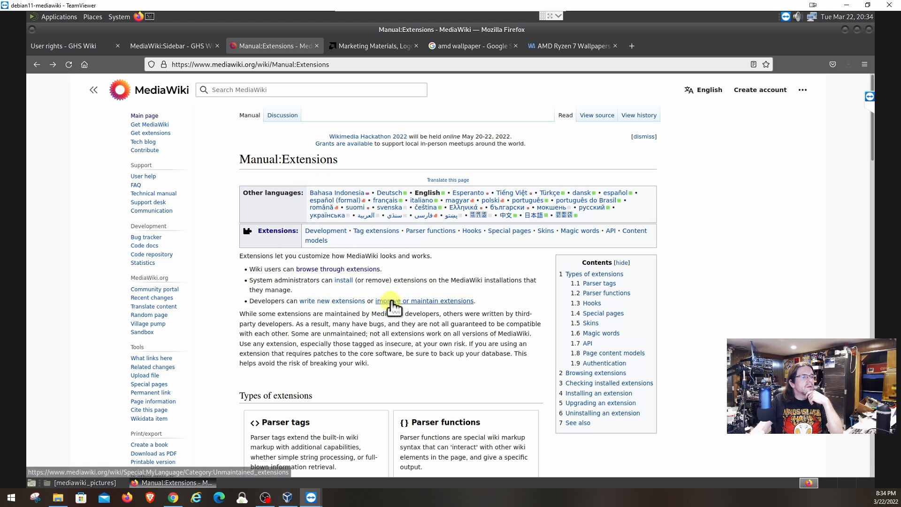
{"action": "scroll", "coordinate": [457, 325], "scroll_direction": "down", "scroll_amount": 6}
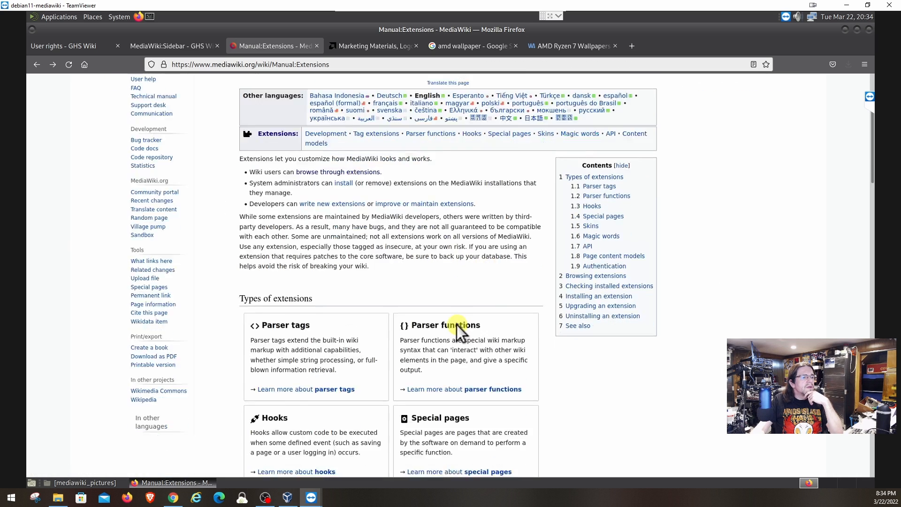
{"action": "scroll", "coordinate": [364, 319], "scroll_direction": "up", "scroll_amount": 6}
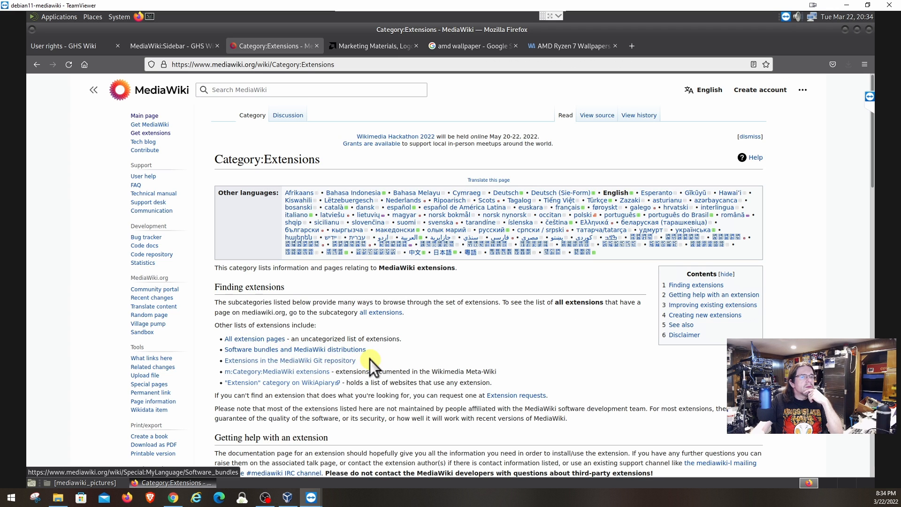
{"action": "scroll", "coordinate": [308, 381], "scroll_direction": "down", "scroll_amount": 2}
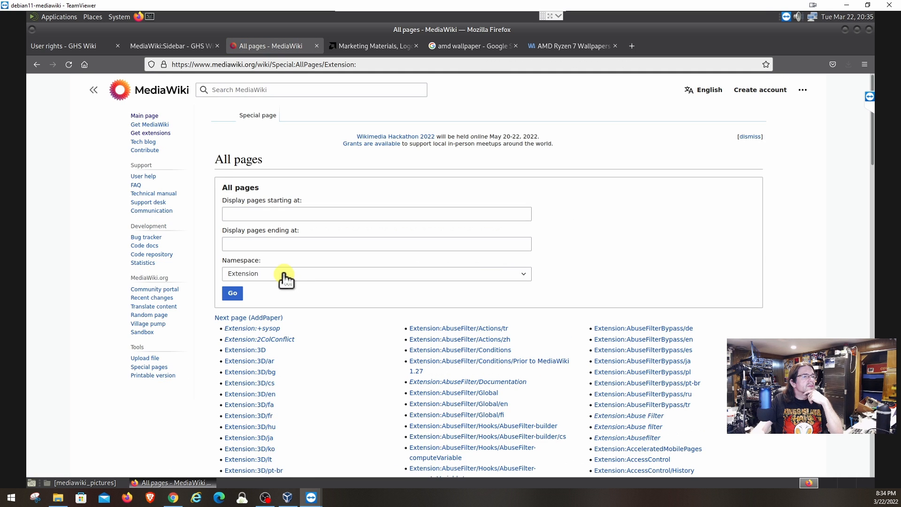
List Extension-namespace pages starting at 'visual' and open Extension:VisualEditor.
{"action": "left_click", "coordinate": [37, 65]}
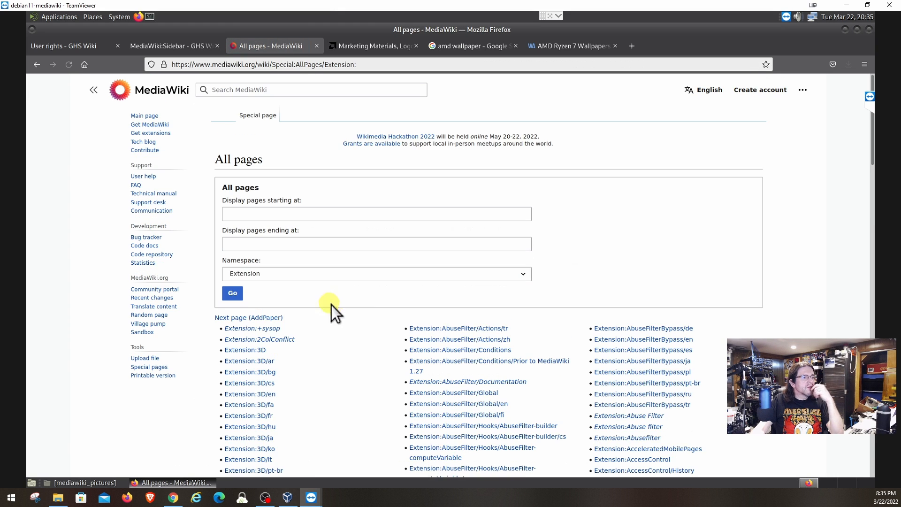
{"action": "scroll", "coordinate": [425, 315], "scroll_direction": "down", "scroll_amount": 3}
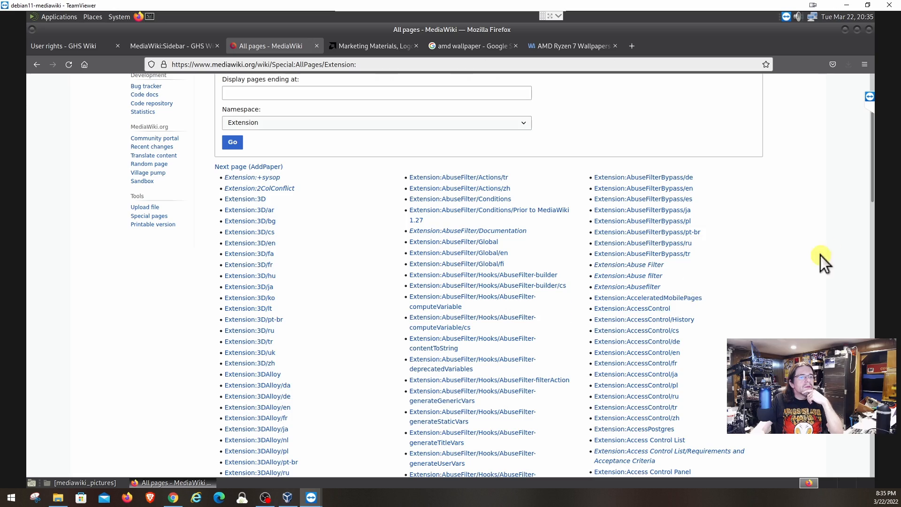
{"action": "left_click_drag", "start_coordinate": [871, 137], "coordinate": [794, 69]}
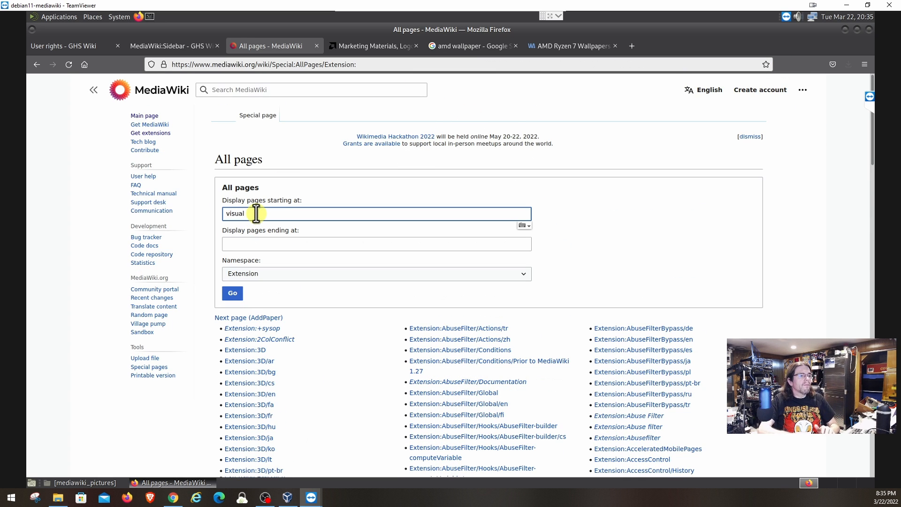
{"action": "key", "text": "Return"}
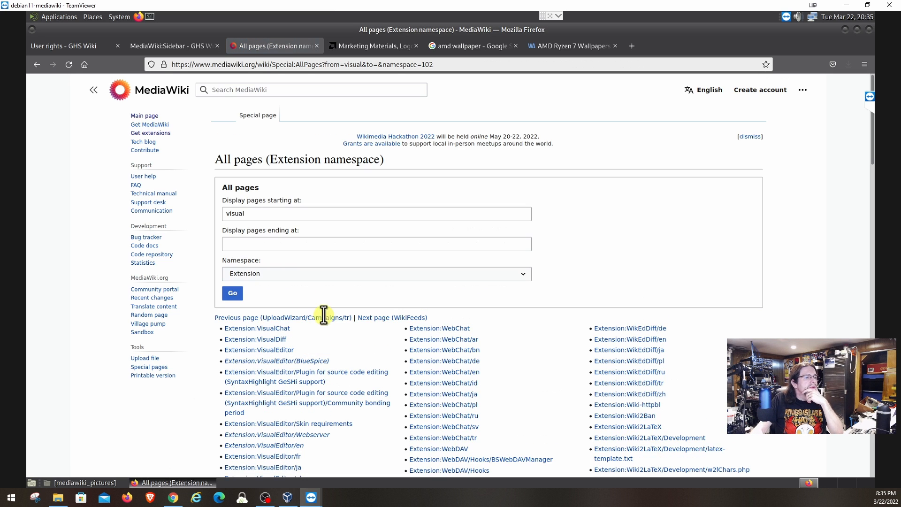
{"action": "left_click", "coordinate": [270, 356]}
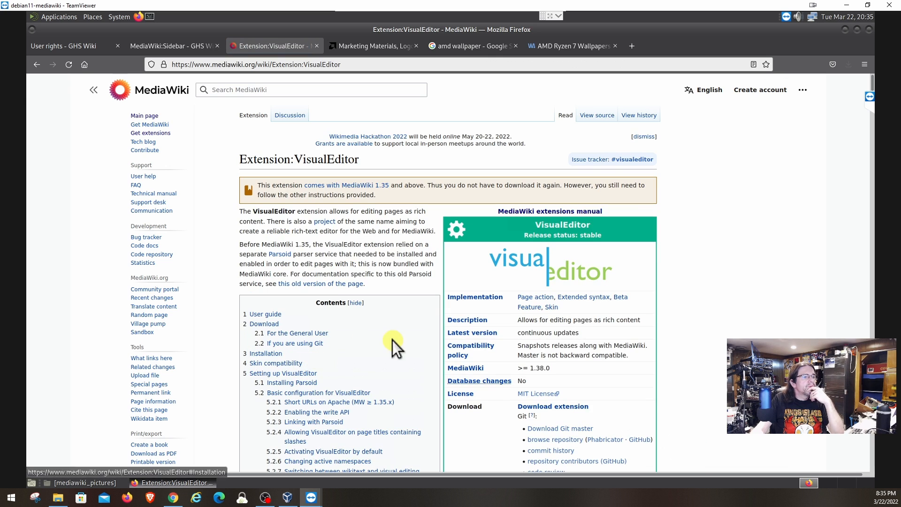
Generate the VisualEditor snapshot download for MediaWiki 1.37 from the extension distributor.
{"action": "scroll", "coordinate": [494, 334], "scroll_direction": "down", "scroll_amount": 4}
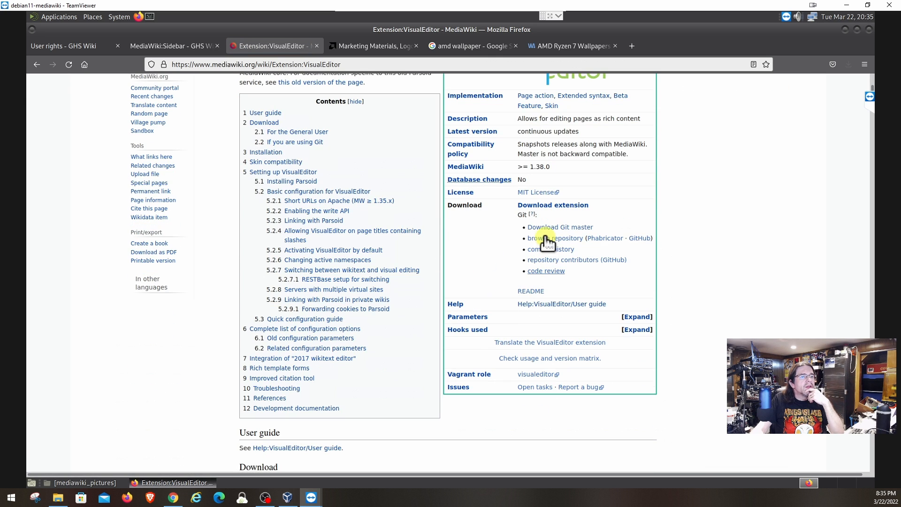
{"action": "left_click", "coordinate": [540, 205]}
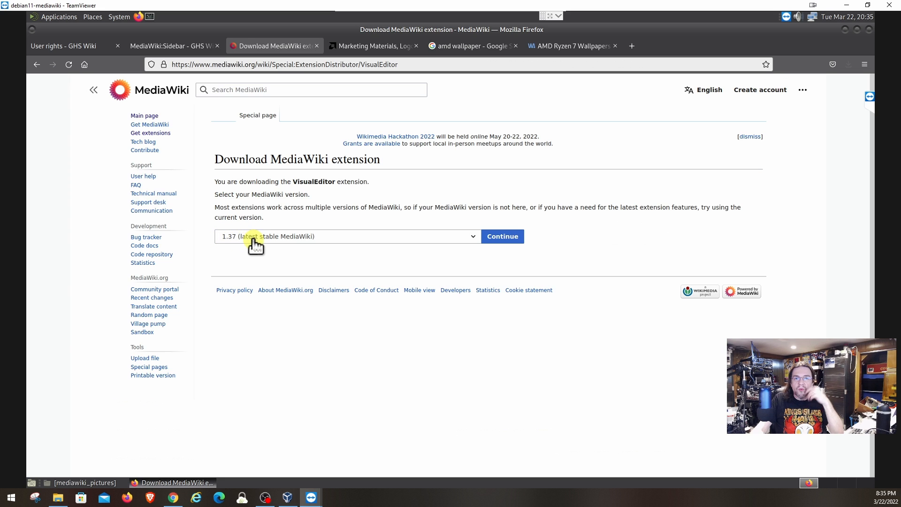
{"action": "left_click", "coordinate": [473, 238]}
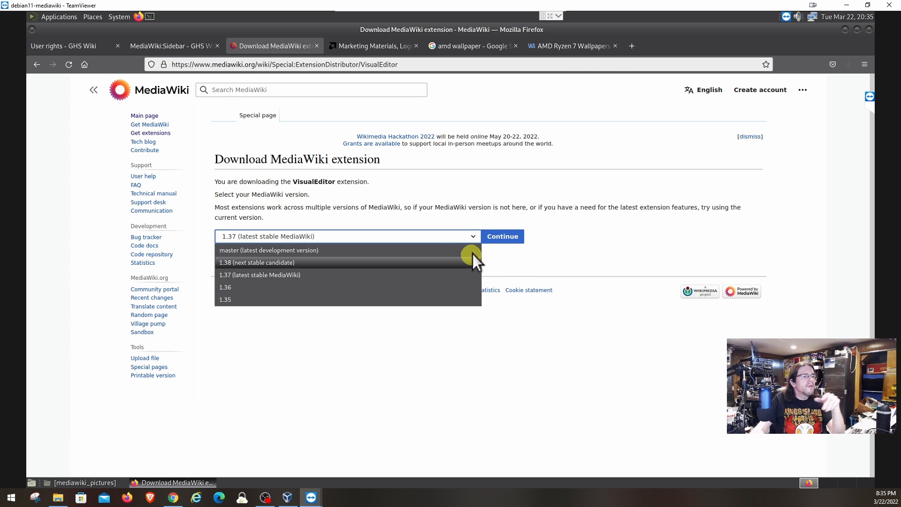
{"action": "left_click", "coordinate": [503, 237]}
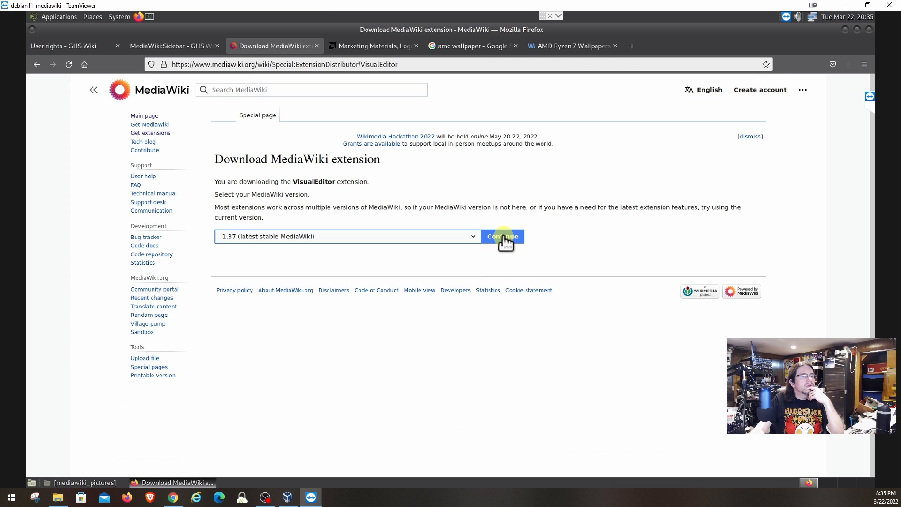
{"action": "left_click", "coordinate": [504, 237]}
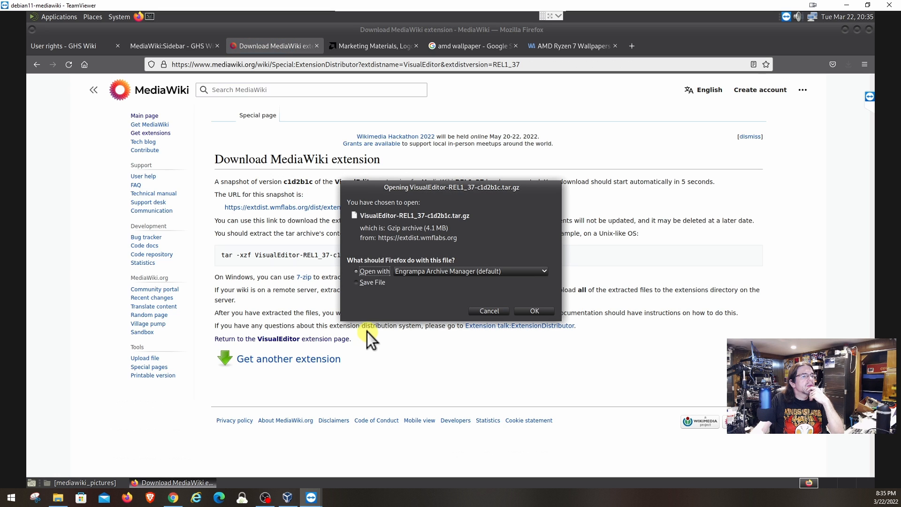
Save VisualEditor-REL1_37-c1d2b1c.tar.gz to disk and begin selecting the tar command.
{"action": "left_click", "coordinate": [368, 282]}
{"action": "left_click", "coordinate": [532, 310]}
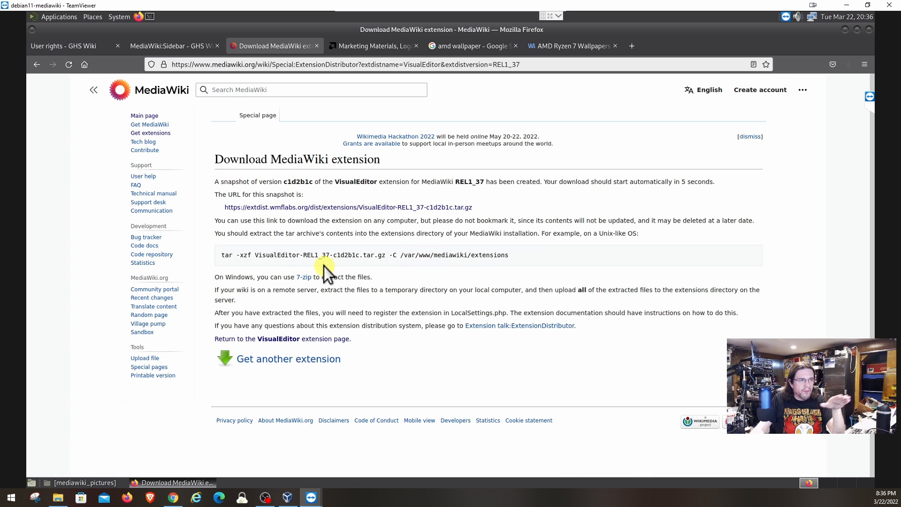
{"action": "left_click_drag", "start_coordinate": [221, 255], "coordinate": [502, 257]}
Copy the example tar command and launch the Pluma text editor.
{"action": "right_click", "coordinate": [492, 256]}
{"action": "left_click", "coordinate": [504, 265]}
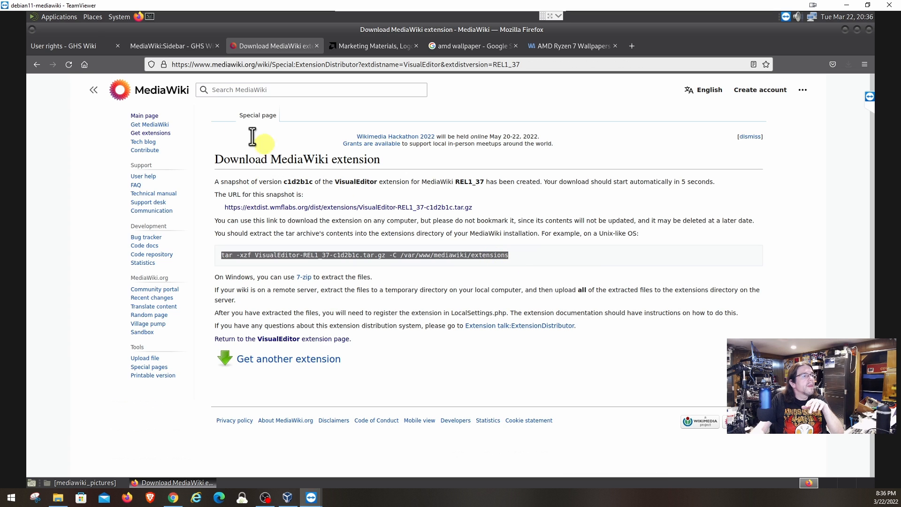
{"action": "left_click", "coordinate": [62, 18]}
{"action": "mouse_move", "coordinate": [66, 31]}
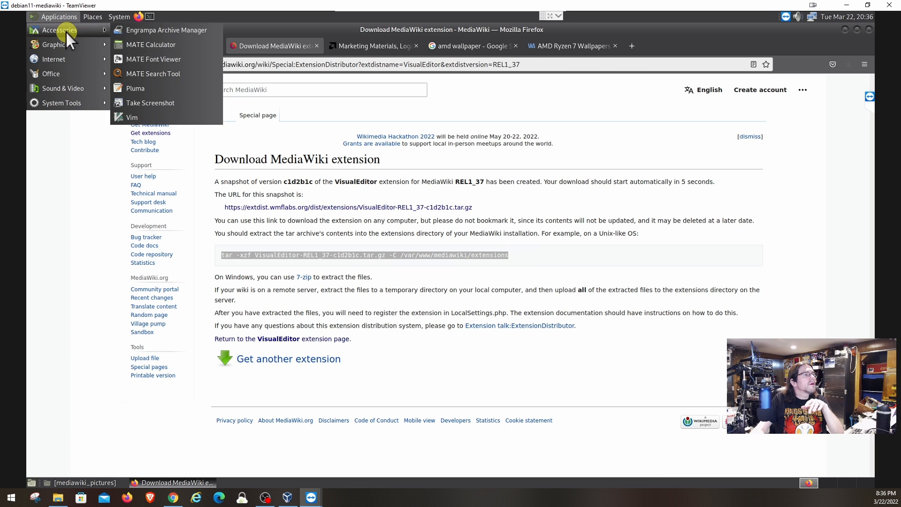
{"action": "left_click", "coordinate": [155, 89]}
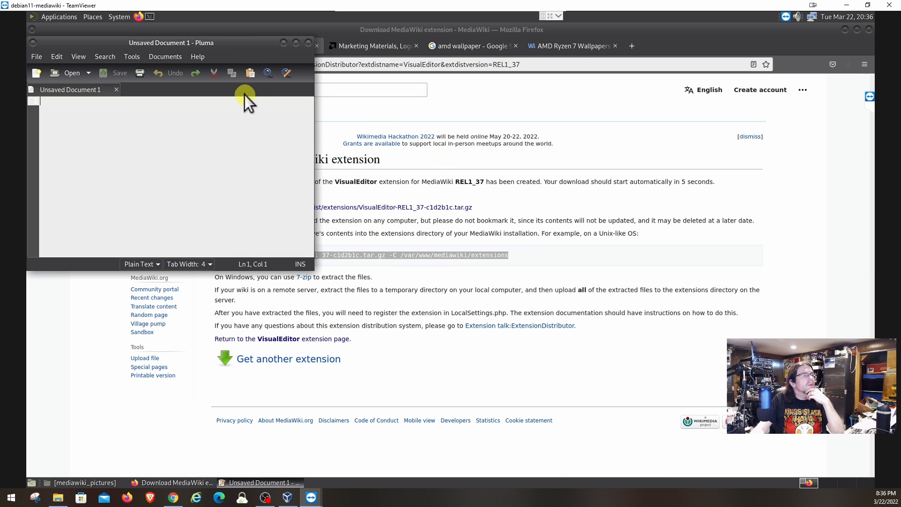
{"action": "left_click_drag", "start_coordinate": [244, 46], "coordinate": [538, 143]}
Paste the tar command into Pluma and change its target to /var/www/html/mediawiki/extensions.
{"action": "right_click", "coordinate": [511, 213]}
{"action": "left_click", "coordinate": [526, 254]}
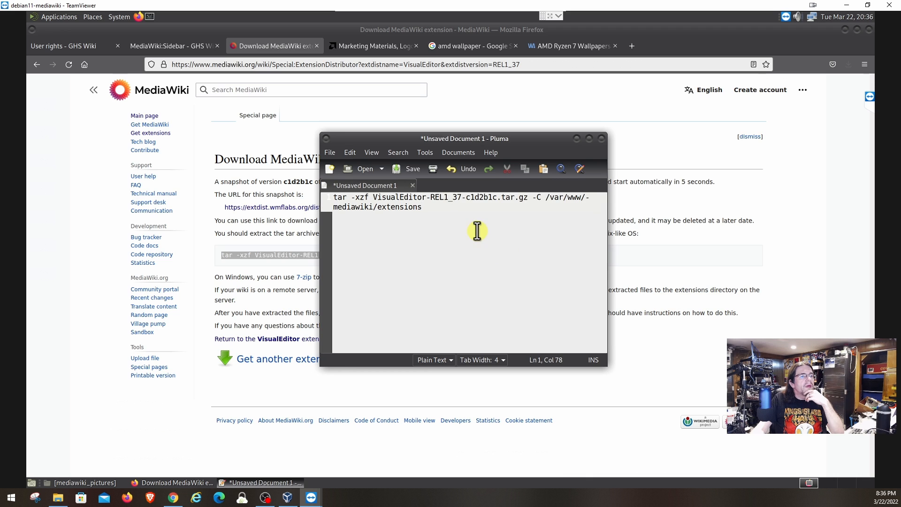
{"action": "key", "text": "Left"}
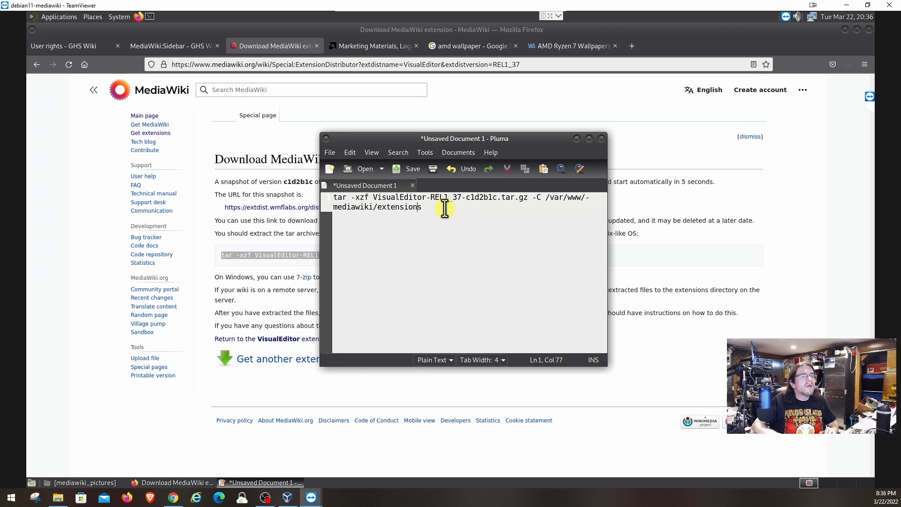
{"action": "key", "text": "Left"}
{"action": "key", "text": "Left"}
{"action": "key", "text": "Left"}
{"action": "key", "text": "Left"}
{"action": "key", "text": "Left"}
{"action": "key", "text": "Left"}
{"action": "key", "text": "Left"}
{"action": "key", "text": "Left"}
{"action": "key", "text": "Left"}
{"action": "key", "text": "Left"}
{"action": "key", "text": "Left"}
{"action": "key", "text": "Left"}
{"action": "key", "text": "Left"}
{"action": "key", "text": "Left"}
{"action": "key", "text": "Left"}
{"action": "key", "text": "Left"}
{"action": "key", "text": "Left"}
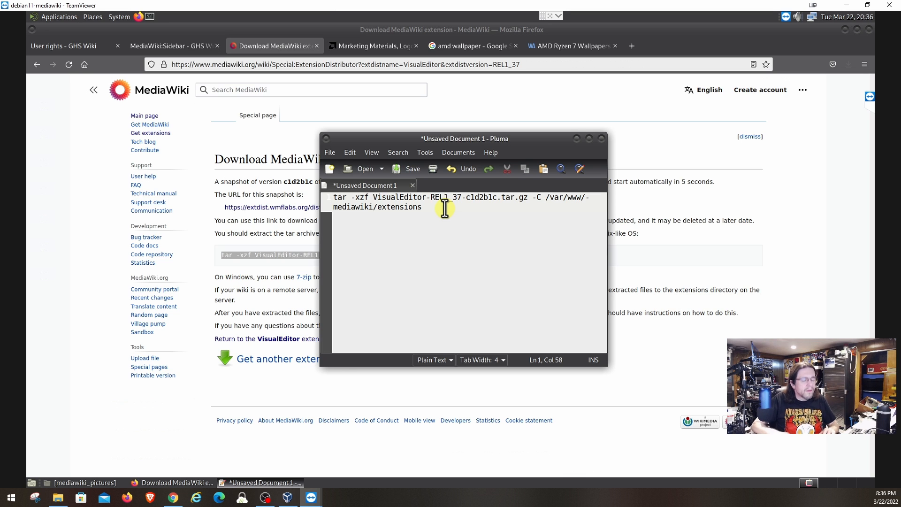
{"action": "type", "text": "html/"}
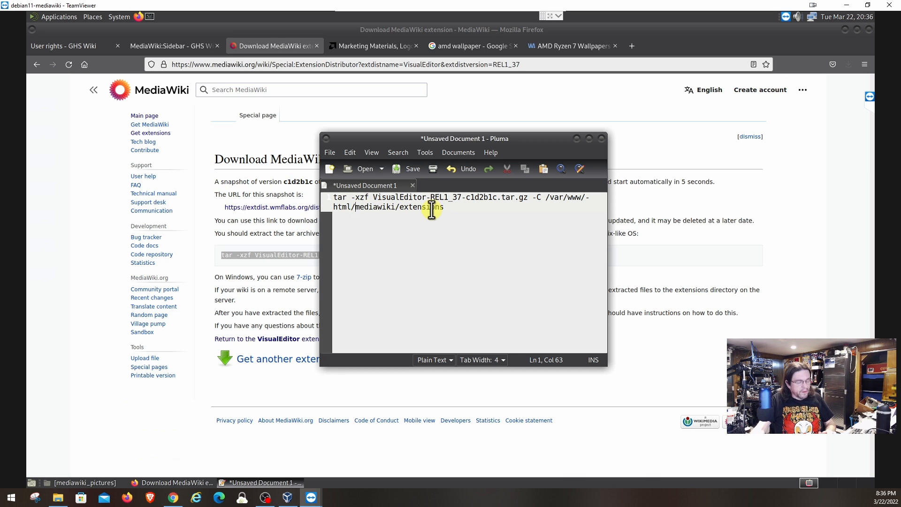
{"action": "key", "text": "ctrl+a"}
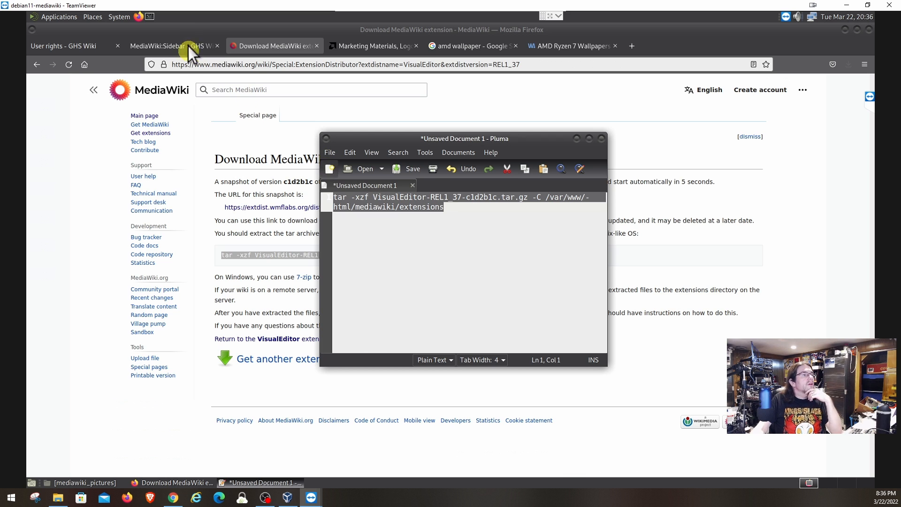
Open MATE Terminal and become root with su - and the root password.
{"action": "left_click", "coordinate": [150, 17]}
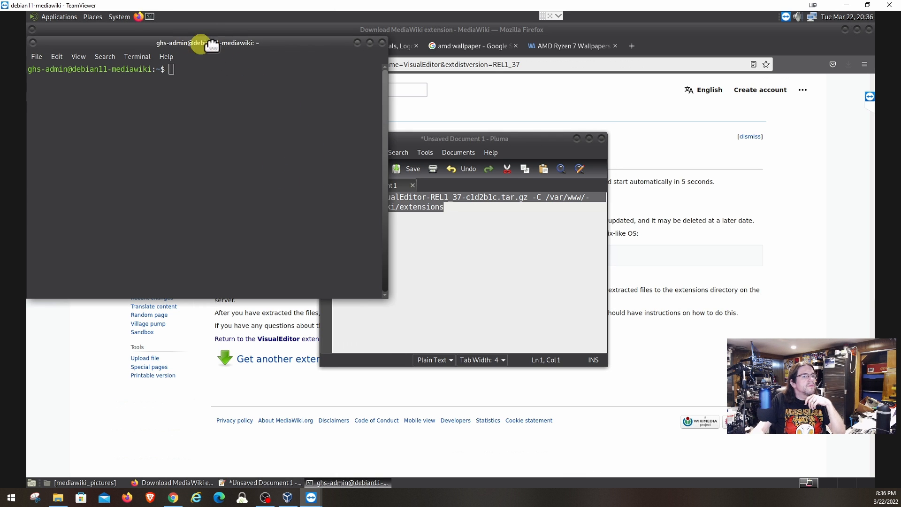
{"action": "left_click_drag", "start_coordinate": [195, 44], "coordinate": [603, 151]}
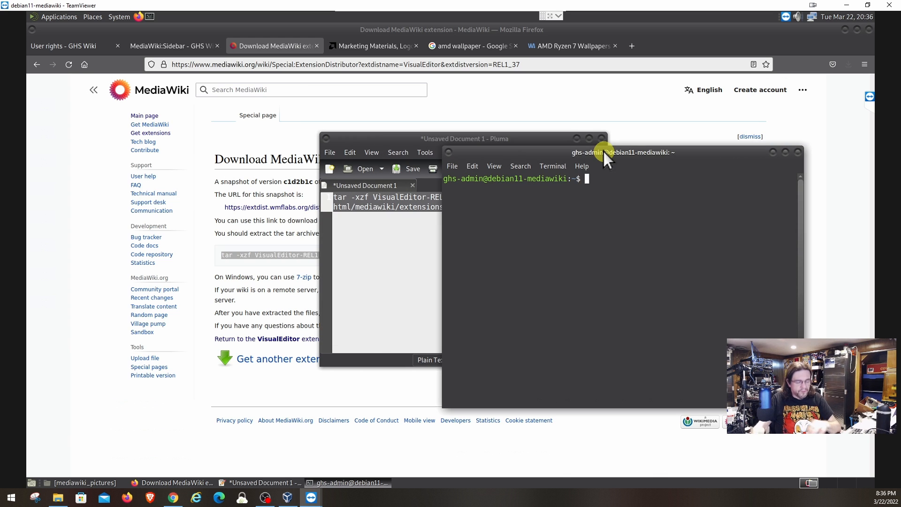
{"action": "type", "text": "su -"}
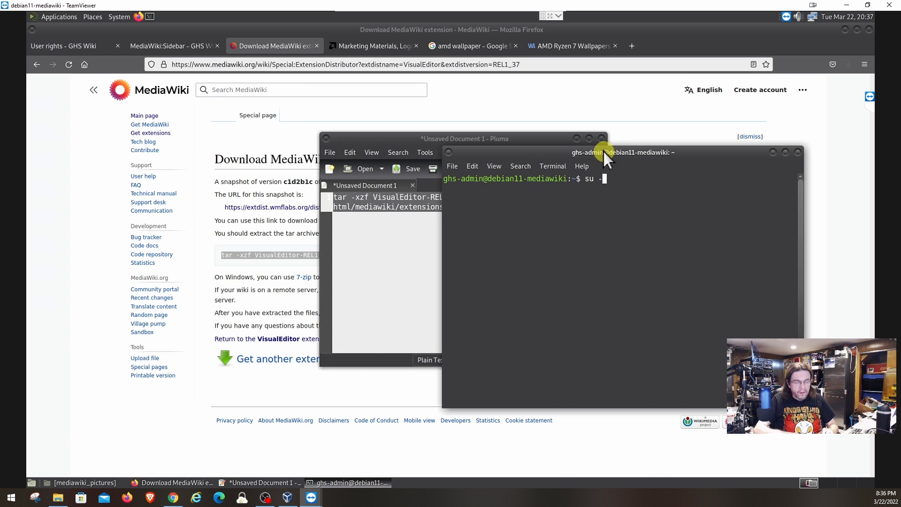
{"action": "key", "text": "Return"}
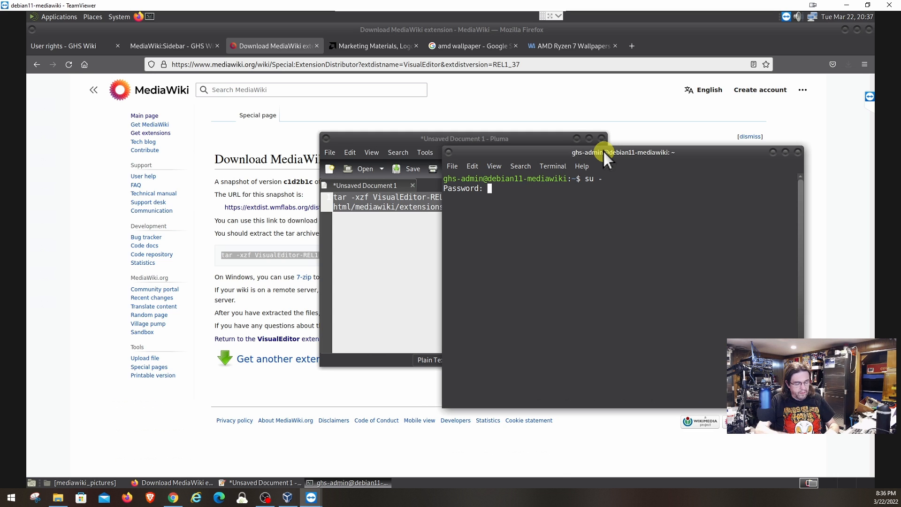
{"action": "key", "text": "Return"}
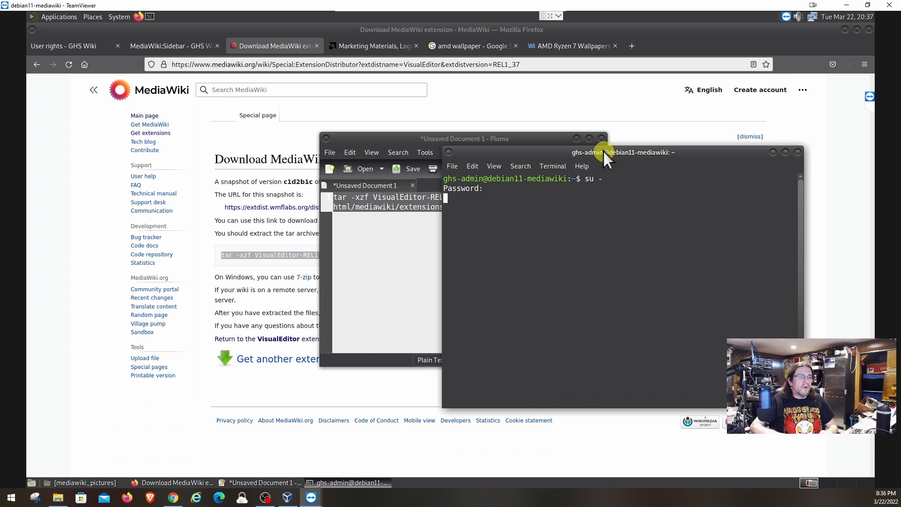
Paste and run the tar extraction at the root prompt; it fails to find the archive.
{"action": "key", "text": "Up"}
{"action": "key", "text": "Up"}
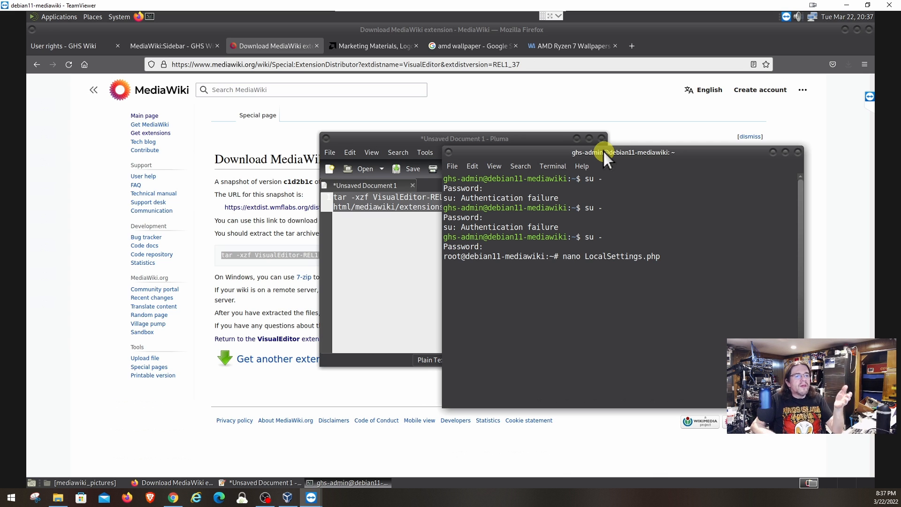
{"action": "key", "text": "Up"}
{"action": "key", "text": "Up"}
{"action": "key", "text": "Up"}
{"action": "key", "text": "Up"}
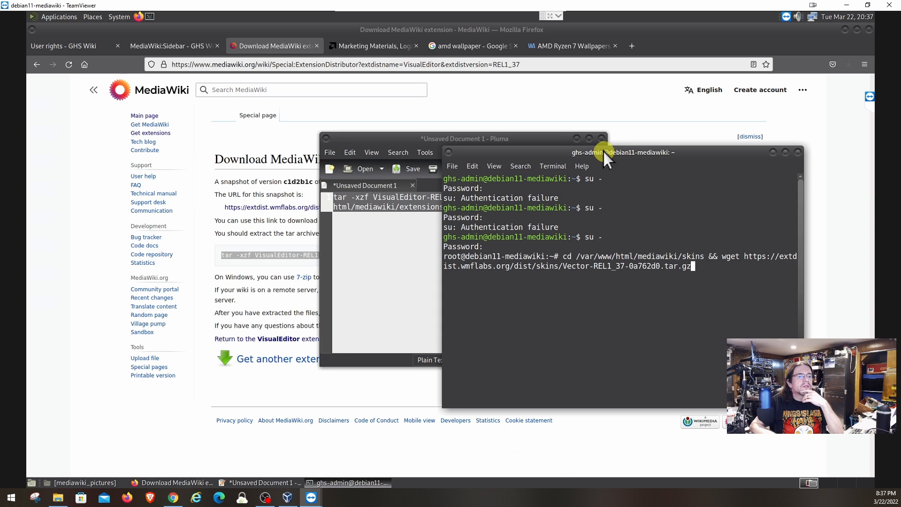
{"action": "key", "text": "Up"}
{"action": "key", "text": "Up"}
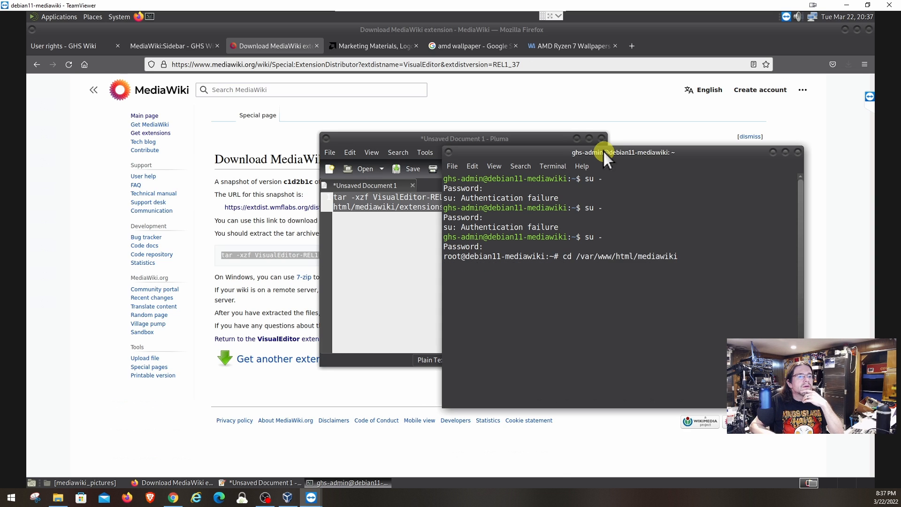
{"action": "key", "text": "Down"}
{"action": "key", "text": "Down"}
{"action": "key", "text": "Down"}
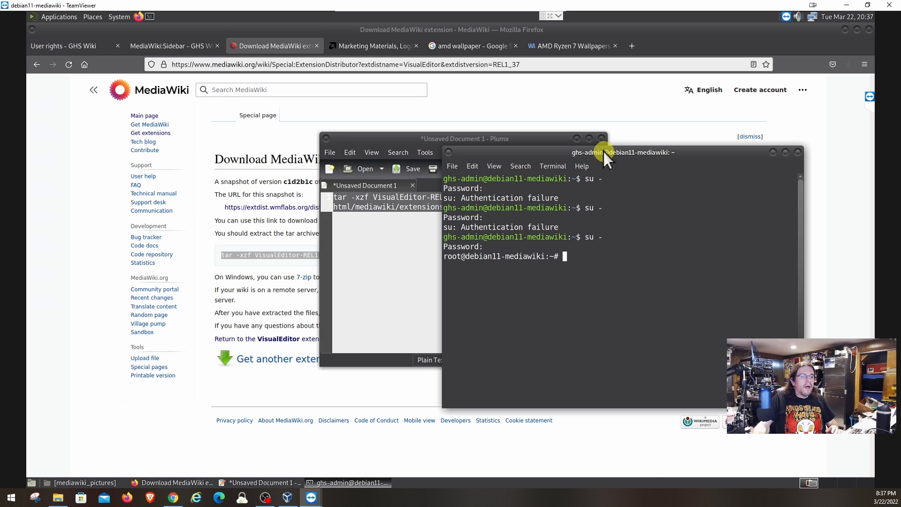
{"action": "right_click", "coordinate": [579, 256]}
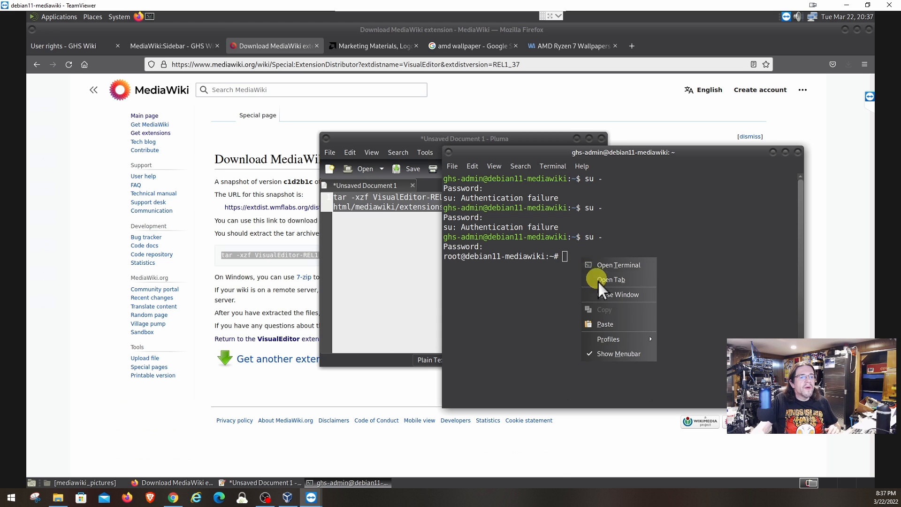
{"action": "left_click", "coordinate": [618, 324]}
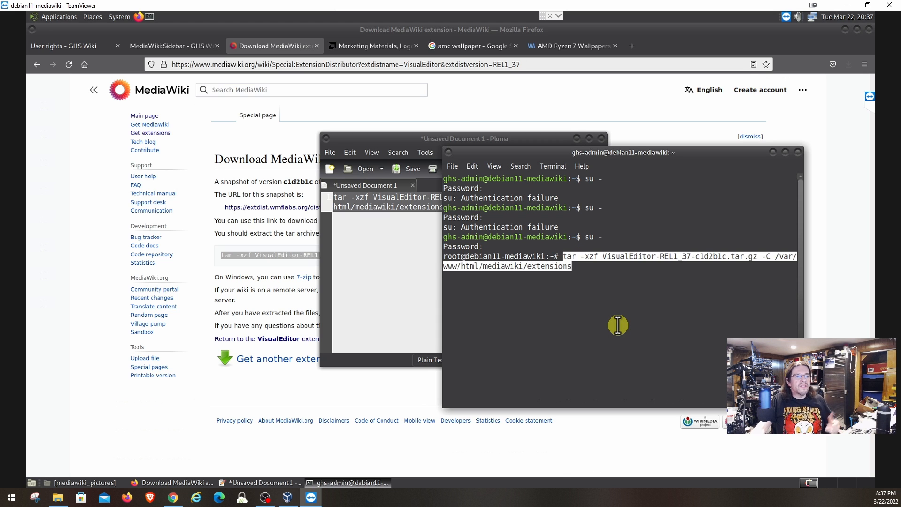
{"action": "key", "text": "Return"}
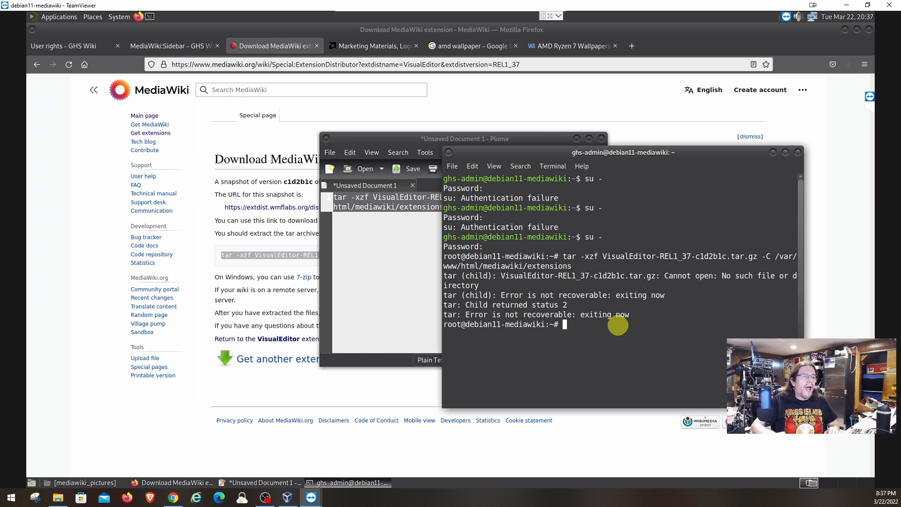
Rerun the tar extraction from /home/ghs-admin/Downloads so it completes without errors.
{"action": "type", "text": "cd "}
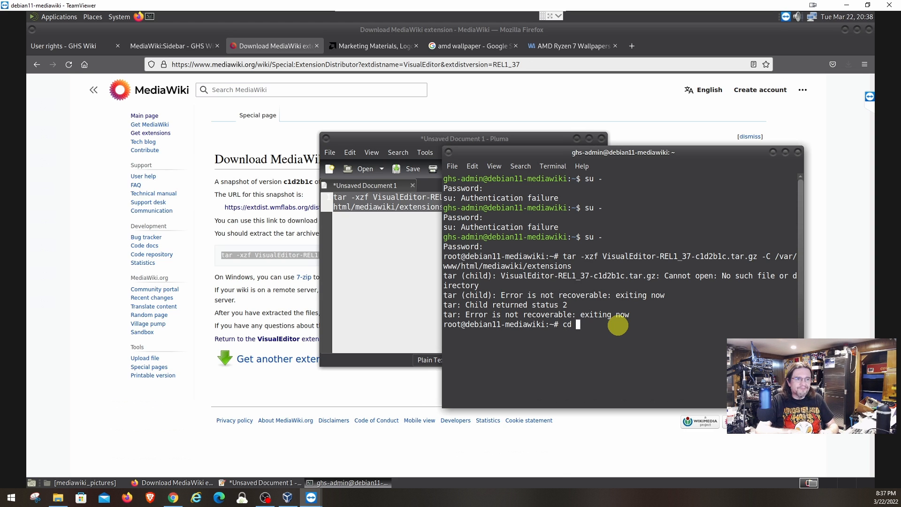
{"action": "type", "text": "/home/"}
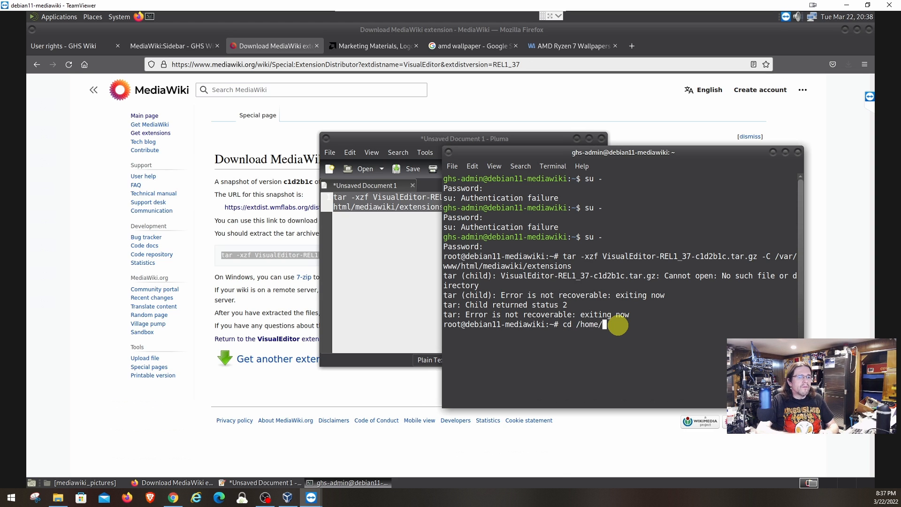
{"action": "type", "text": "ghs-adm"}
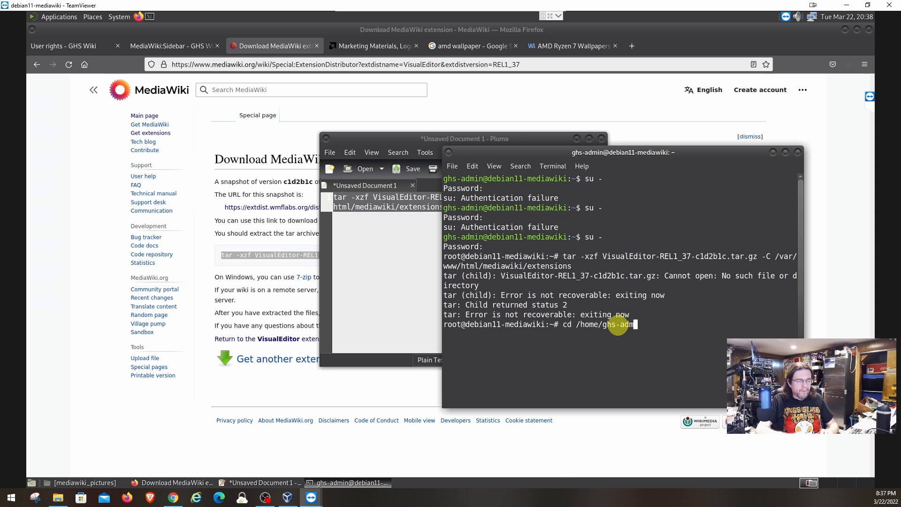
{"action": "type", "text": "in/"}
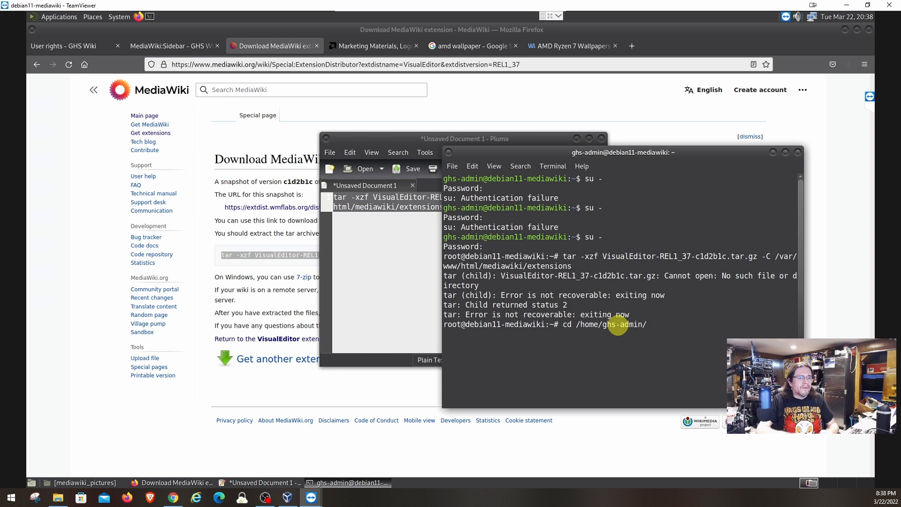
{"action": "type", "text": "Downloads"}
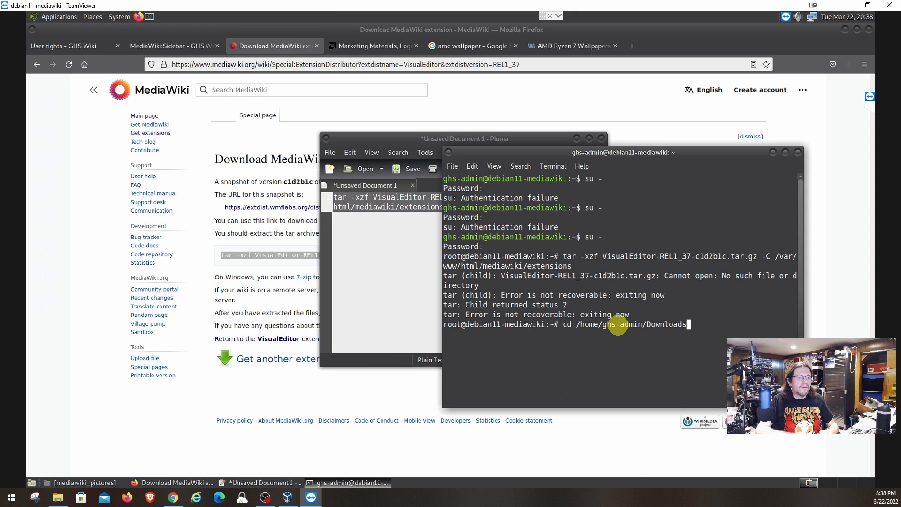
{"action": "key", "text": "Return"}
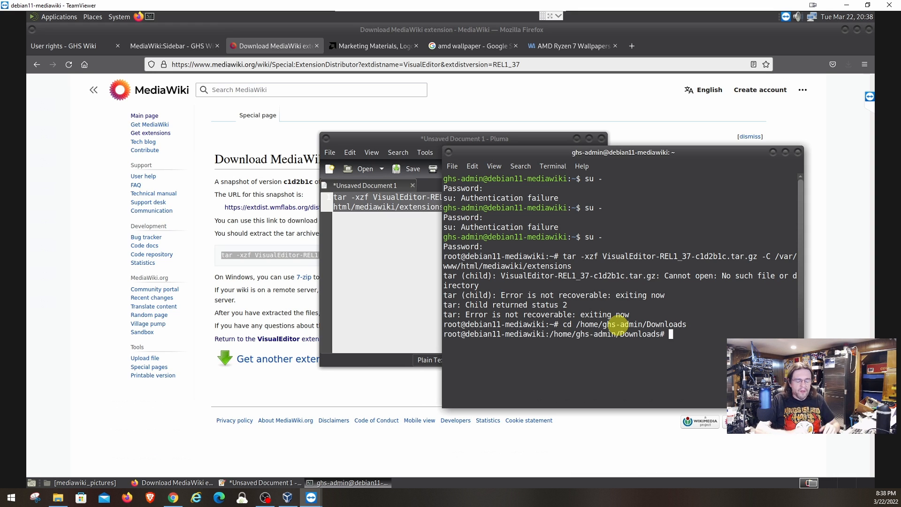
{"action": "key", "text": "Up"}
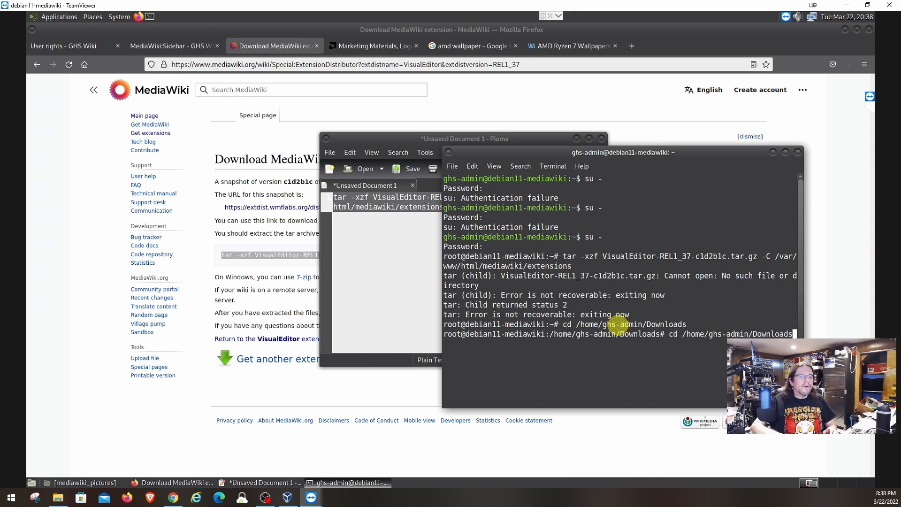
{"action": "key", "text": "Up"}
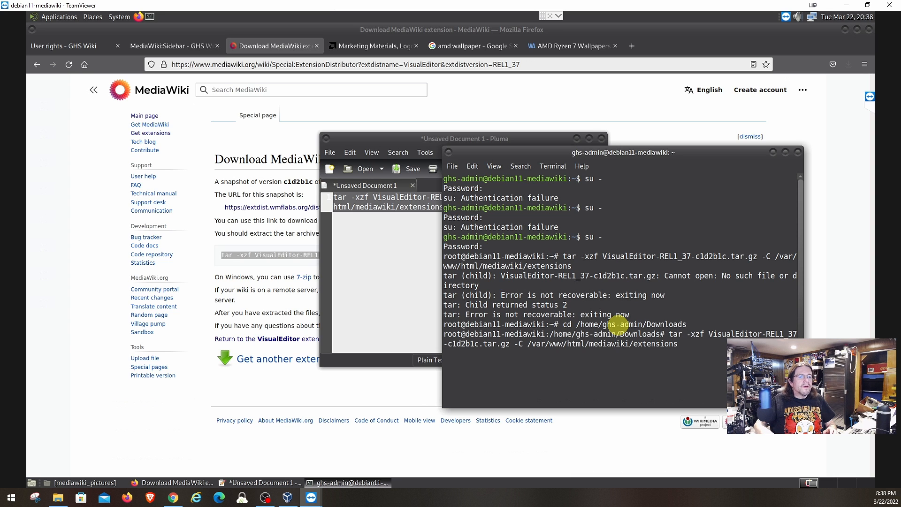
{"action": "key", "text": "Return"}
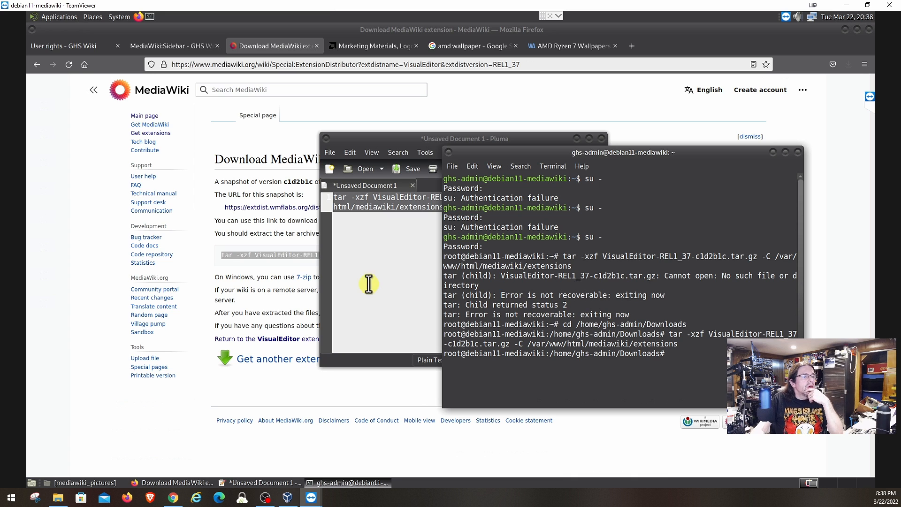
{"action": "left_click", "coordinate": [209, 263]}
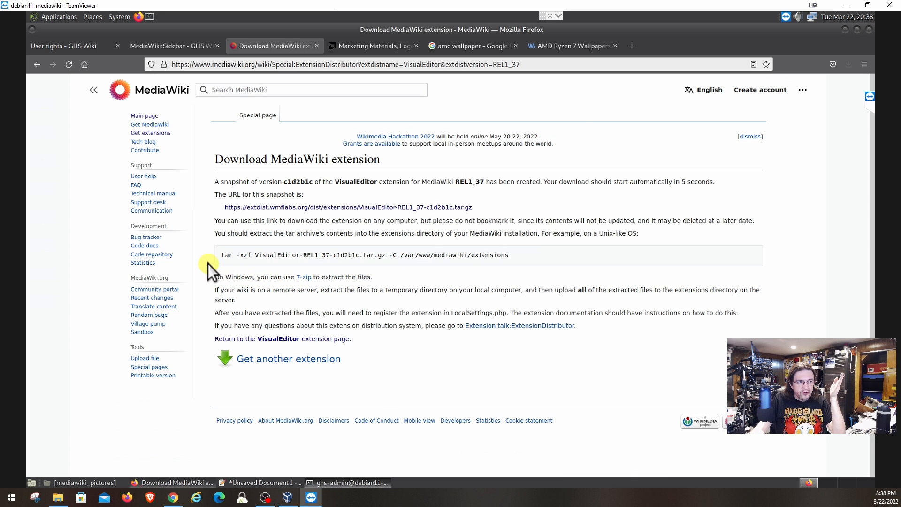
Read Extension:VisualEditor's Installation and Skin compatibility sections, then return to the root terminal.
{"action": "left_click", "coordinate": [291, 341]}
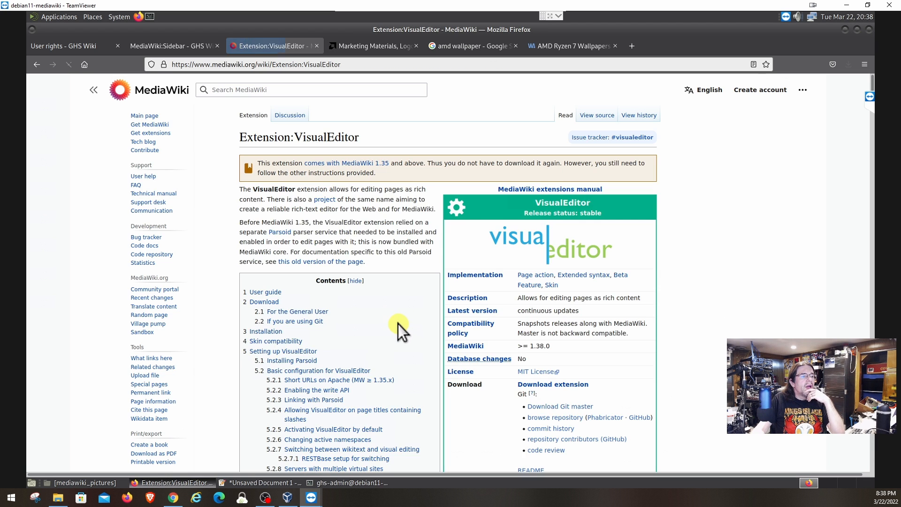
{"action": "scroll", "coordinate": [398, 325], "scroll_direction": "down", "scroll_amount": 10}
{"action": "scroll", "coordinate": [398, 325], "scroll_direction": "down", "scroll_amount": 2}
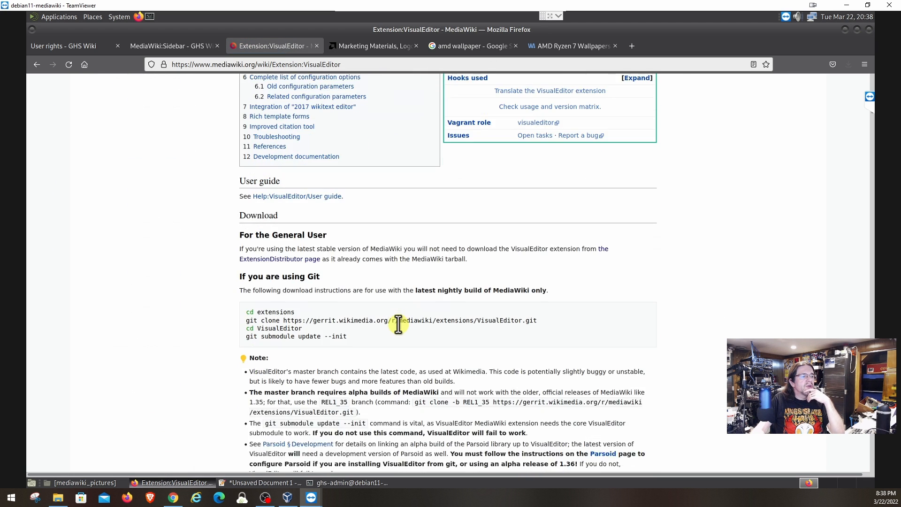
{"action": "scroll", "coordinate": [398, 324], "scroll_direction": "down", "scroll_amount": 2}
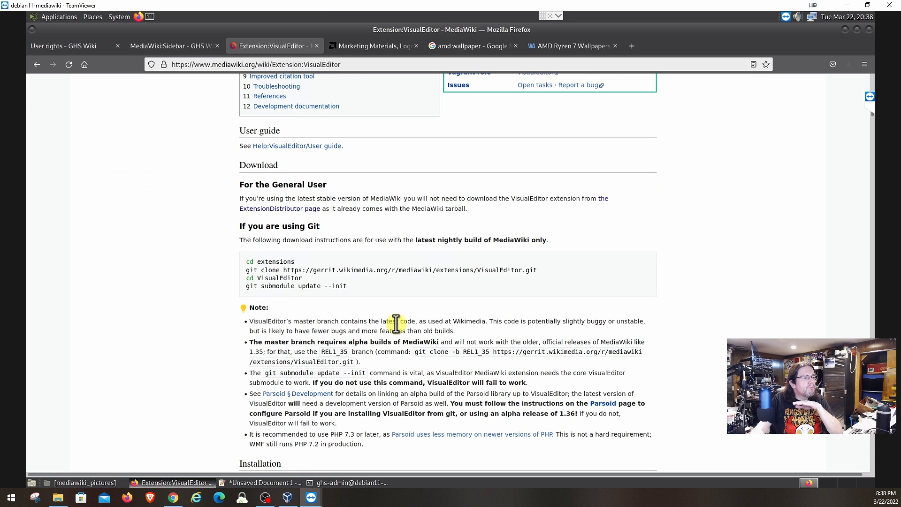
{"action": "scroll", "coordinate": [397, 325], "scroll_direction": "down", "scroll_amount": 4}
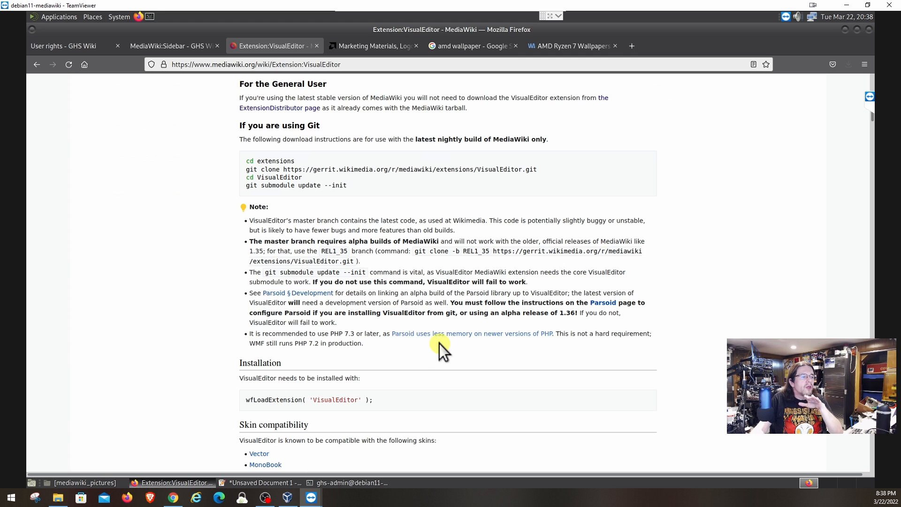
{"action": "scroll", "coordinate": [440, 346], "scroll_direction": "down", "scroll_amount": 4}
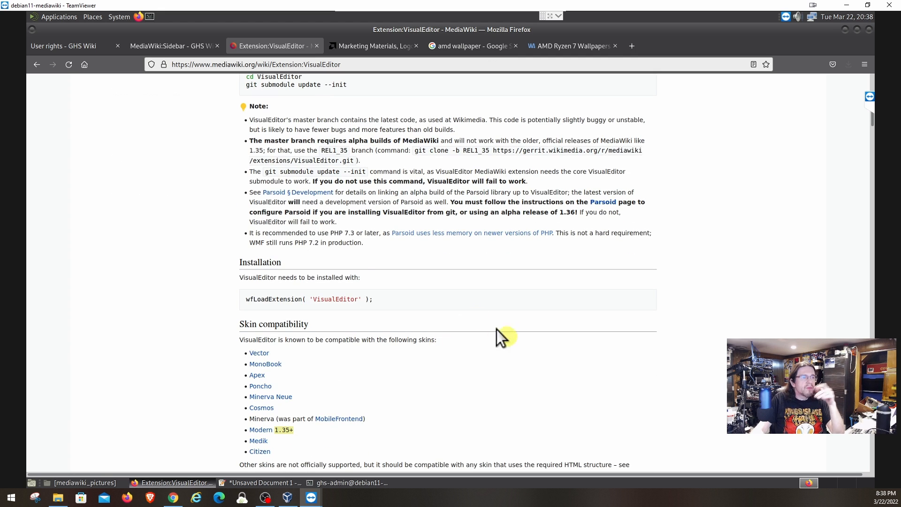
{"action": "left_click", "coordinate": [334, 484]}
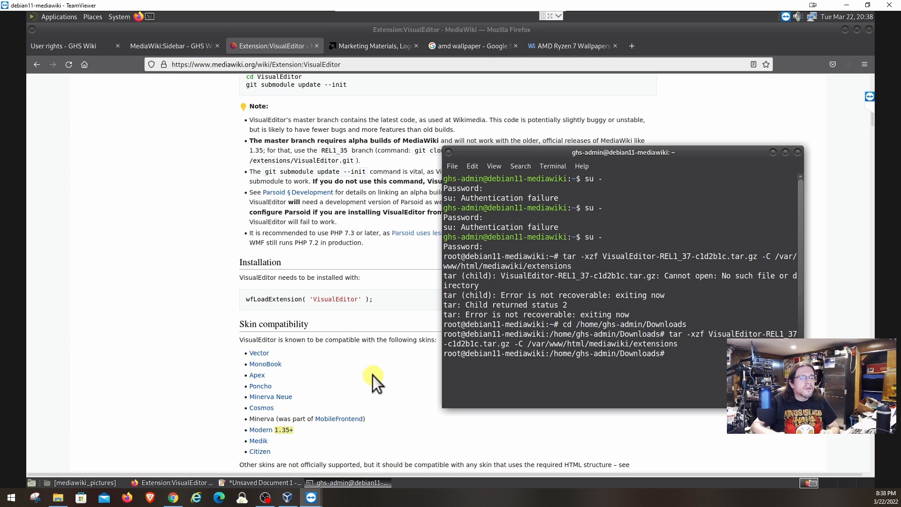
Cycle through the root shell's command history, ending at an empty prompt.
{"action": "key", "text": "Up"}
{"action": "key", "text": "Up"}
{"action": "key", "text": "Up"}
{"action": "key", "text": "Up"}
{"action": "key", "text": "Up"}
{"action": "key", "text": "Up"}
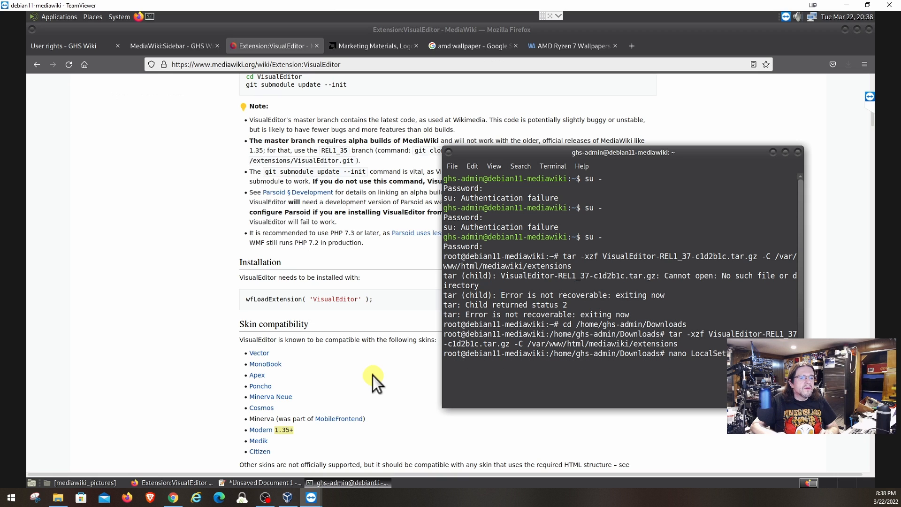
{"action": "key", "text": "Up"}
{"action": "key", "text": "Up"}
{"action": "key", "text": "Up"}
{"action": "key", "text": "Up"}
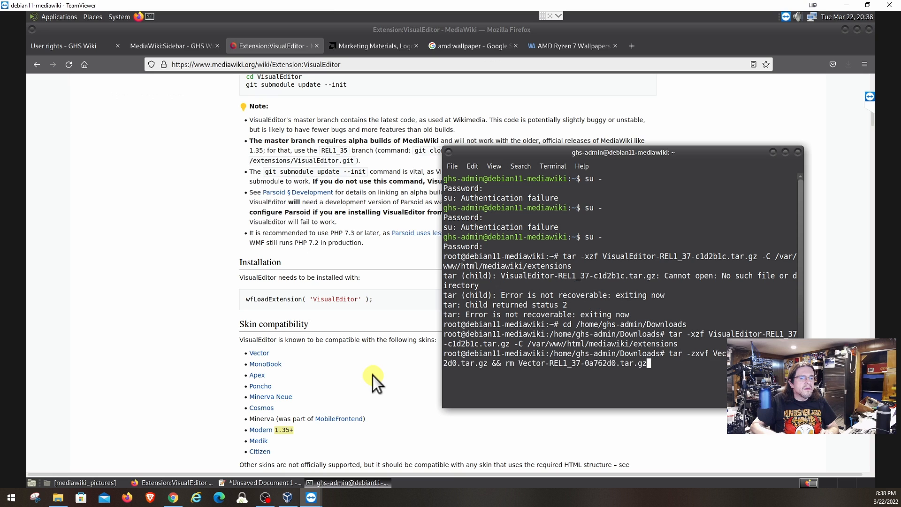
{"action": "key", "text": "Up"}
{"action": "key", "text": "Up"}
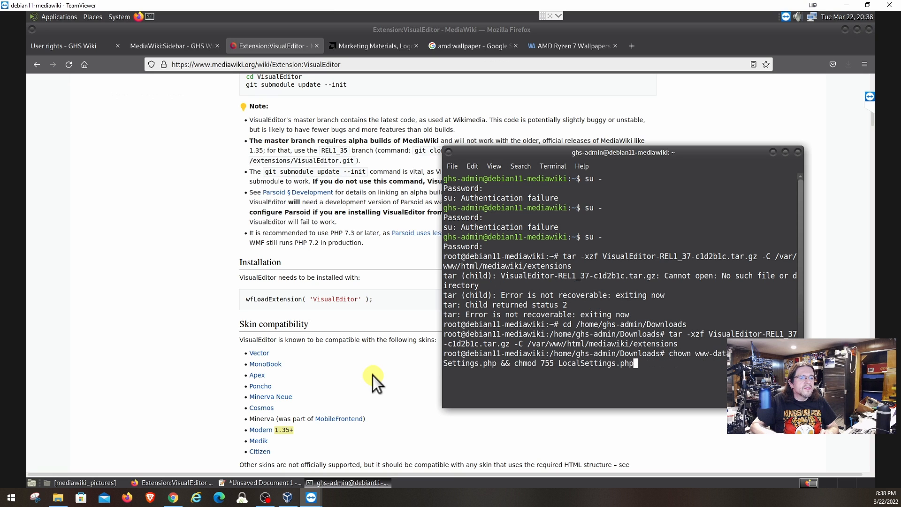
{"action": "key", "text": "Up"}
{"action": "key", "text": "Up"}
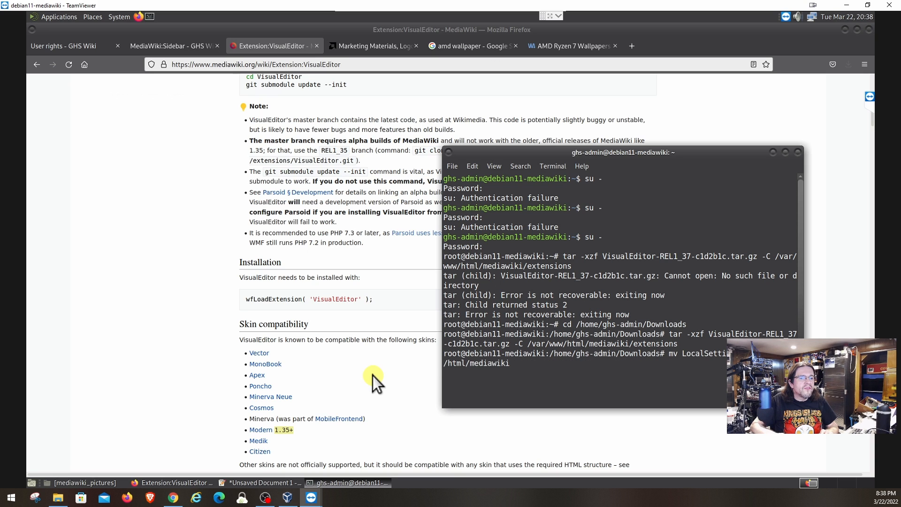
{"action": "key", "text": "Up"}
{"action": "key", "text": "Up"}
{"action": "key", "text": "Up"}
{"action": "key", "text": "Up"}
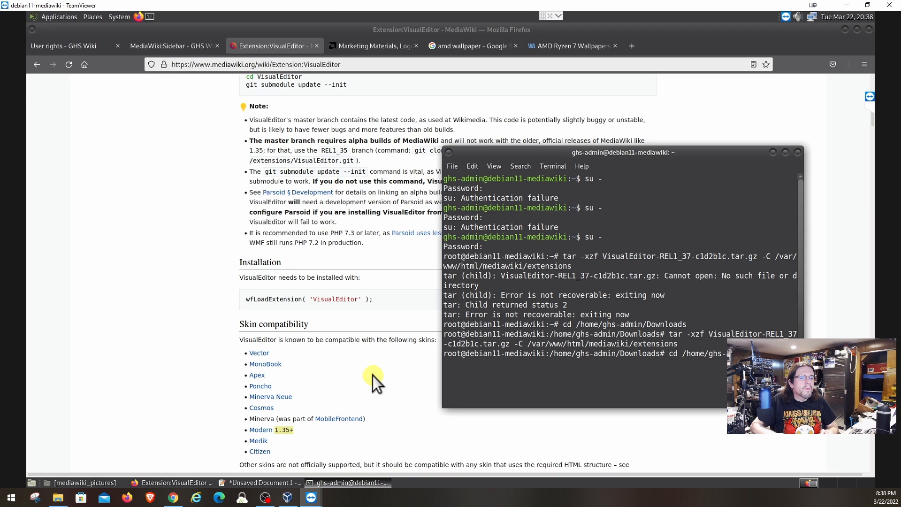
{"action": "key", "text": "Down"}
{"action": "key", "text": "Down"}
{"action": "key", "text": "Down"}
{"action": "key", "text": "Down"}
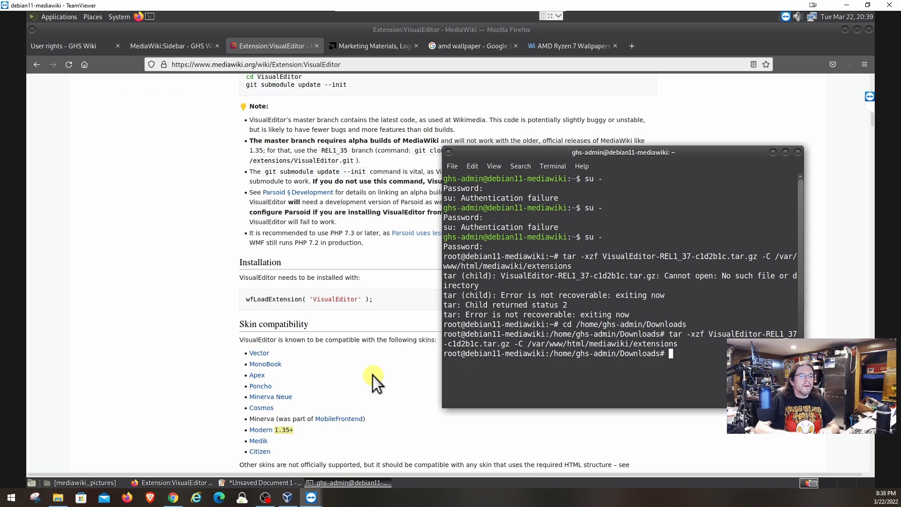
{"action": "key", "text": "Up"}
{"action": "key", "text": "Up"}
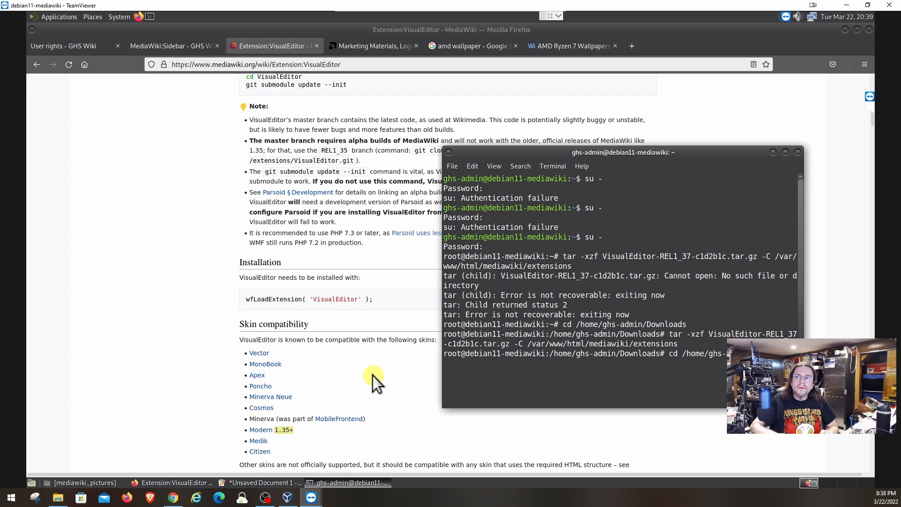
{"action": "key", "text": "Down"}
{"action": "key", "text": "Down"}
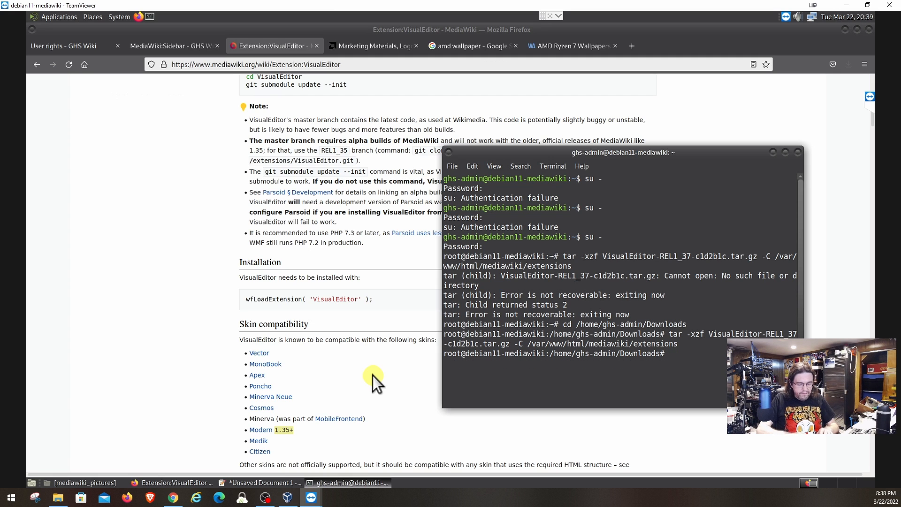
Open /var/www/html/mediawiki/LocalSettings.php in nano.
{"action": "type", "text": "nano /"}
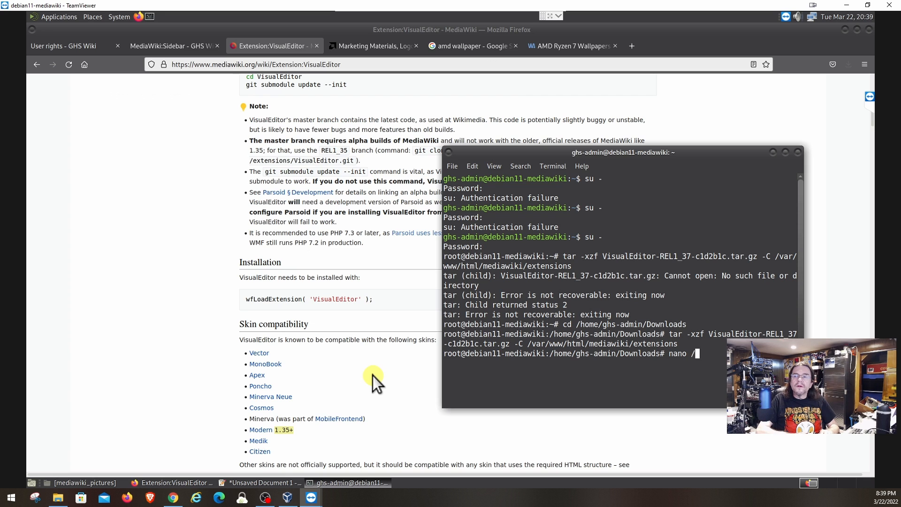
{"action": "type", "text": "var"}
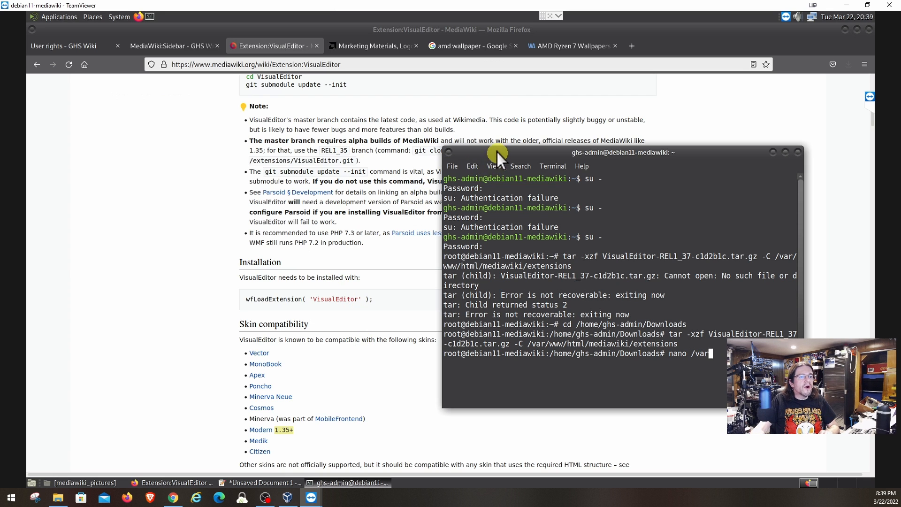
{"action": "left_click_drag", "start_coordinate": [497, 149], "coordinate": [414, 103]}
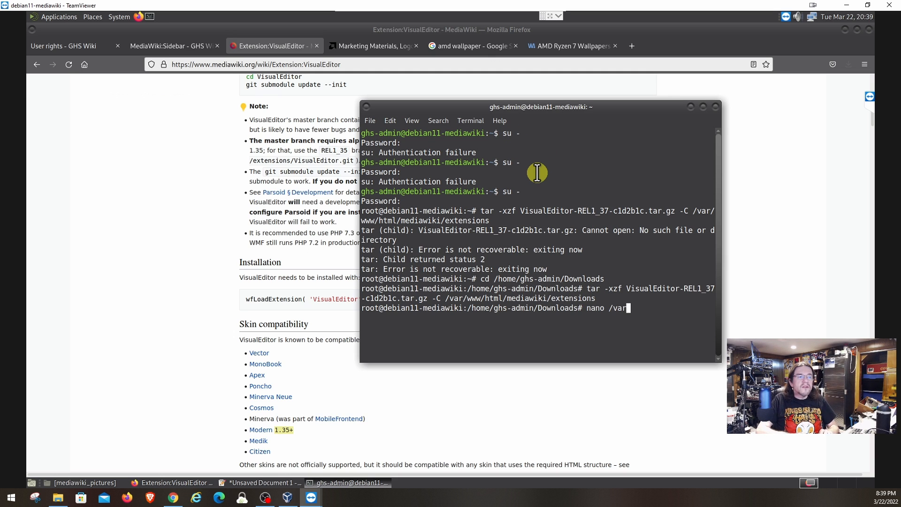
{"action": "type", "text": "/www"}
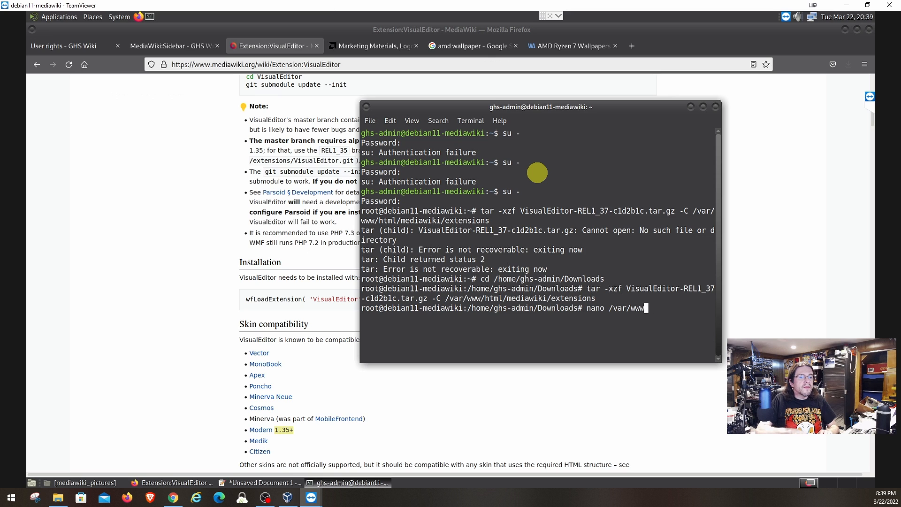
{"action": "type", "text": "/html"}
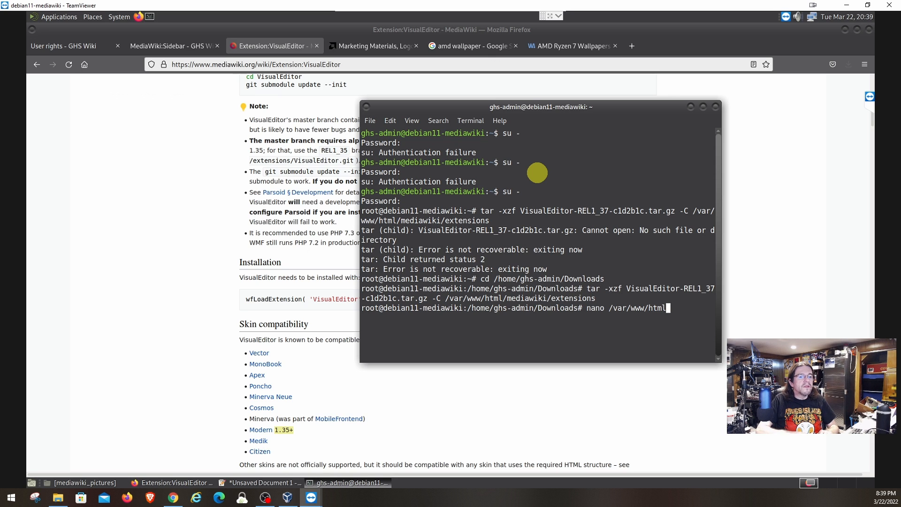
{"action": "type", "text": "/me"}
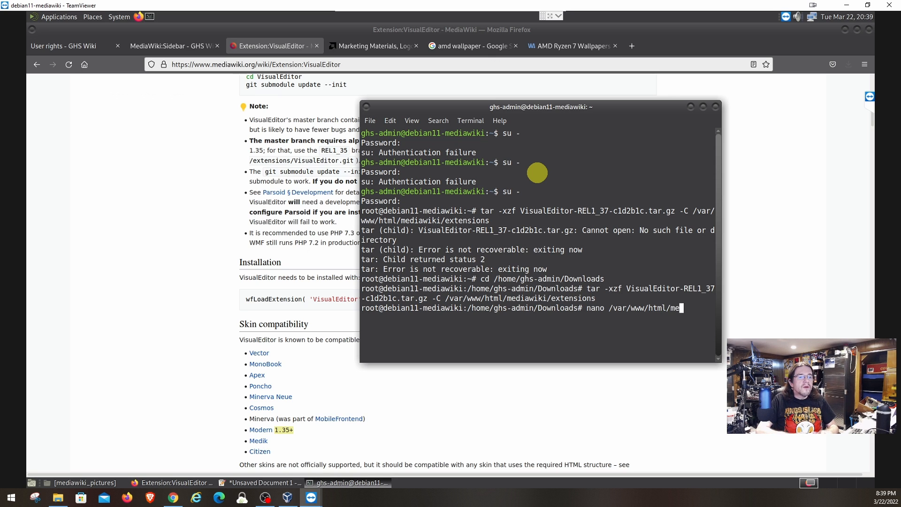
{"action": "type", "text": "diawiki"}
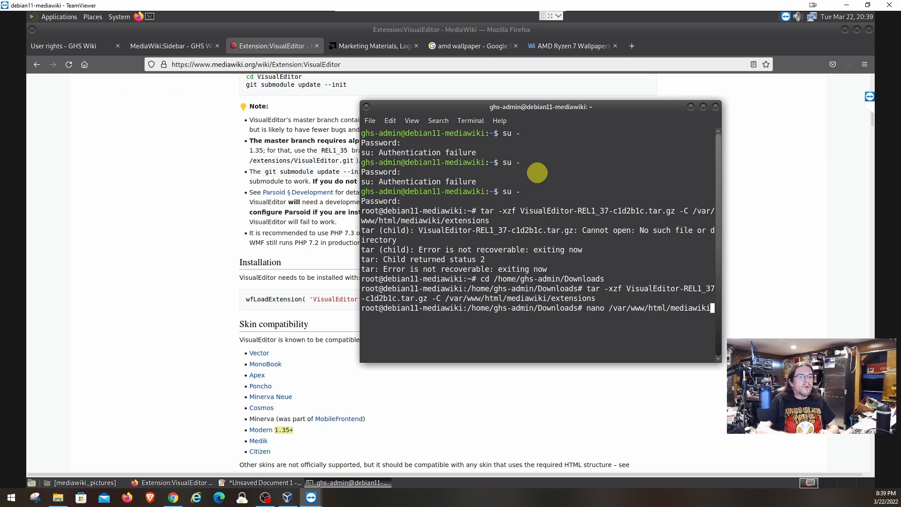
{"action": "type", "text": "/Local"}
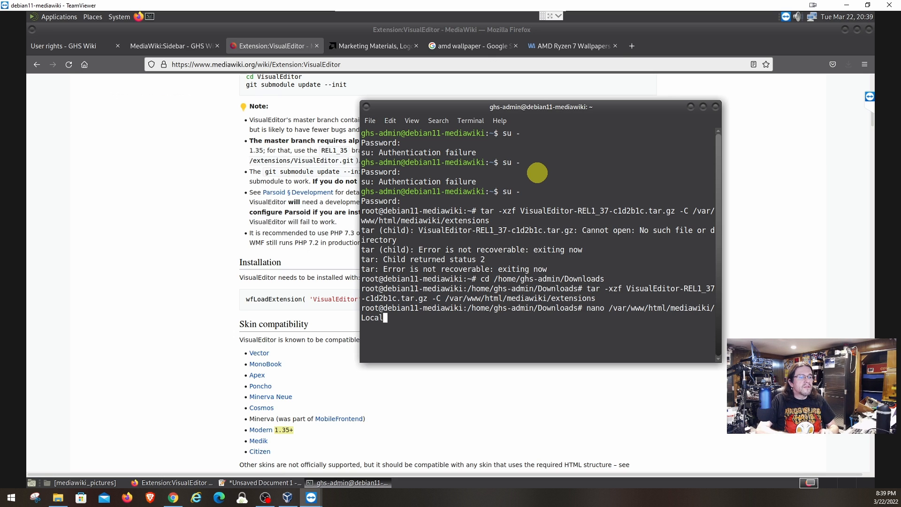
{"action": "type", "text": "Settings"}
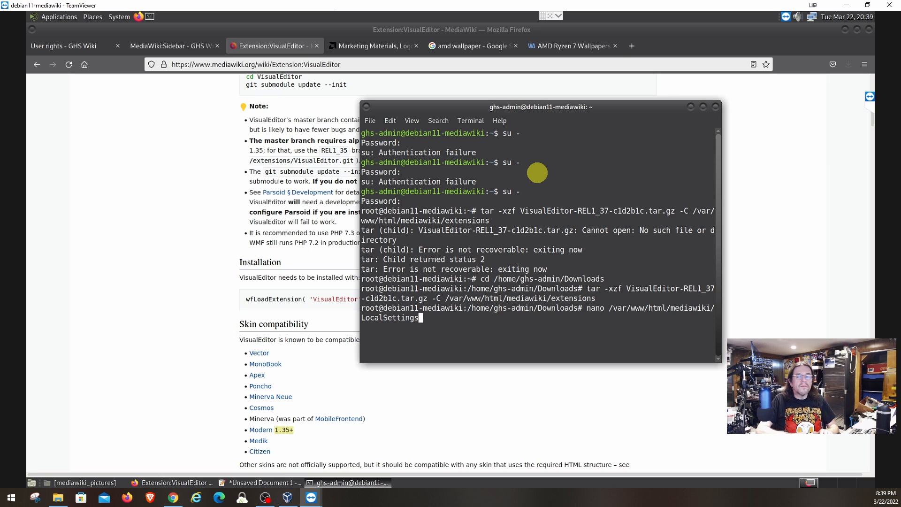
{"action": "type", "text": ".pph"}
{"action": "key", "text": "BackSpace"}
{"action": "key", "text": "BackSpace"}
{"action": "key", "text": "BackSpace"}
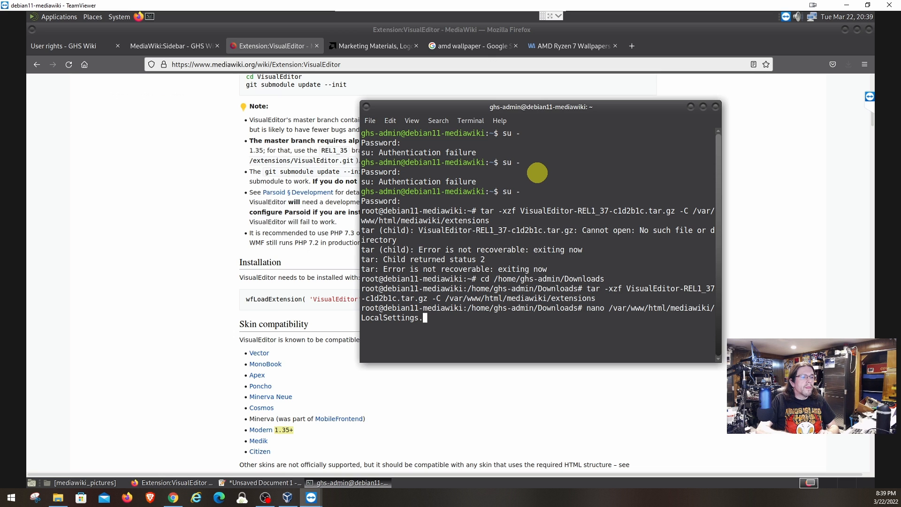
{"action": "type", "text": "php"}
{"action": "key", "text": "Return"}
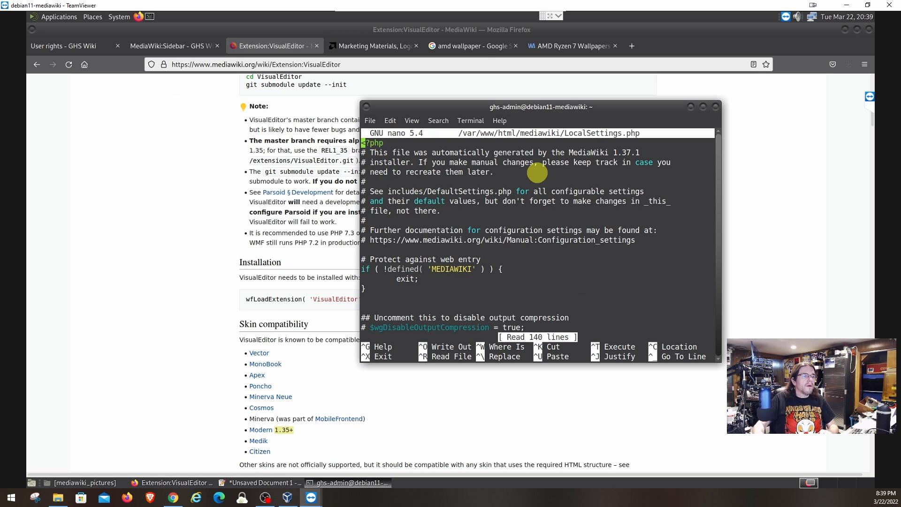
Below the wfLoadSkin line, add a '# VisualEditor' comment and the wfLoadExtension( 'VisualEditor' ); line.
{"action": "scroll", "coordinate": [545, 178], "scroll_direction": "down", "scroll_amount": 20}
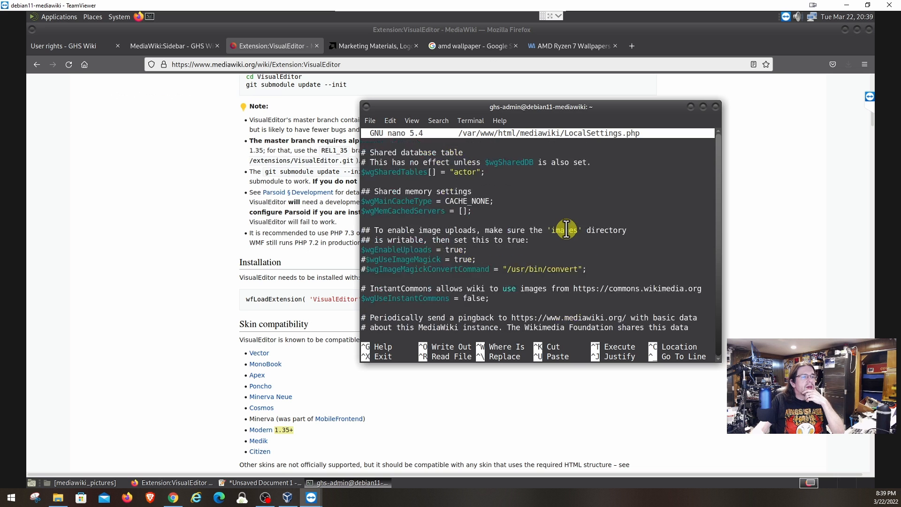
{"action": "scroll", "coordinate": [567, 229], "scroll_direction": "down", "scroll_amount": 5}
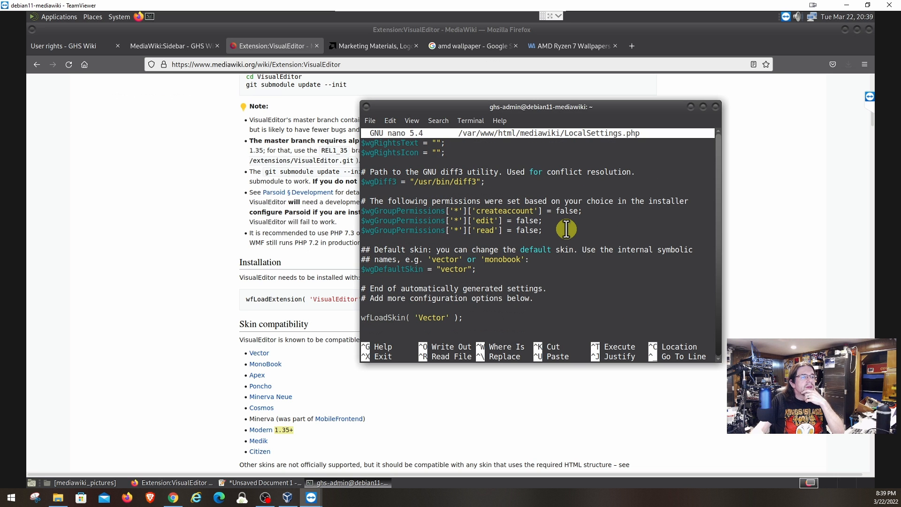
{"action": "key", "text": "Return"}
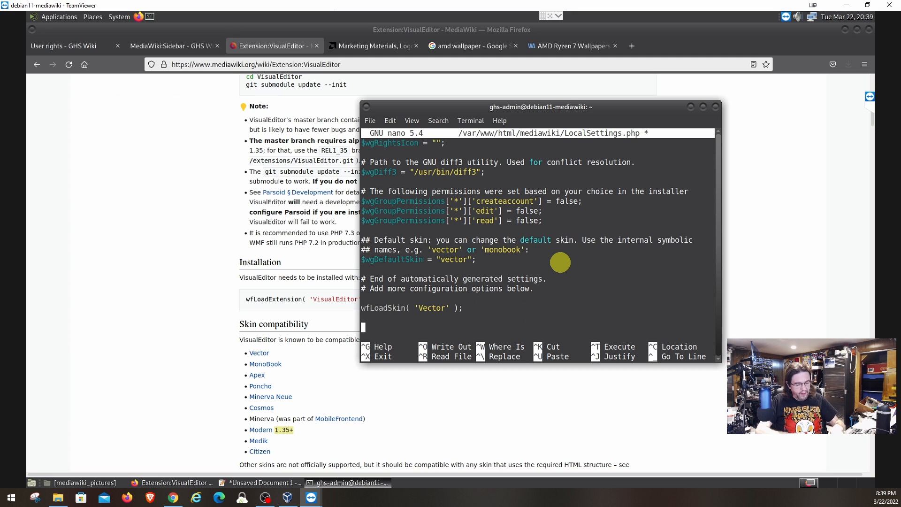
{"action": "type", "text": "#"}
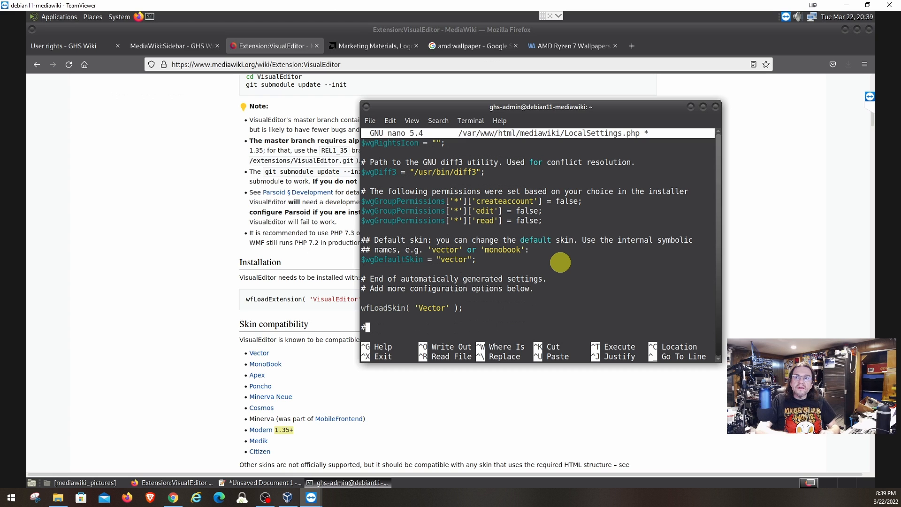
{"action": "type", "text": " Visual"}
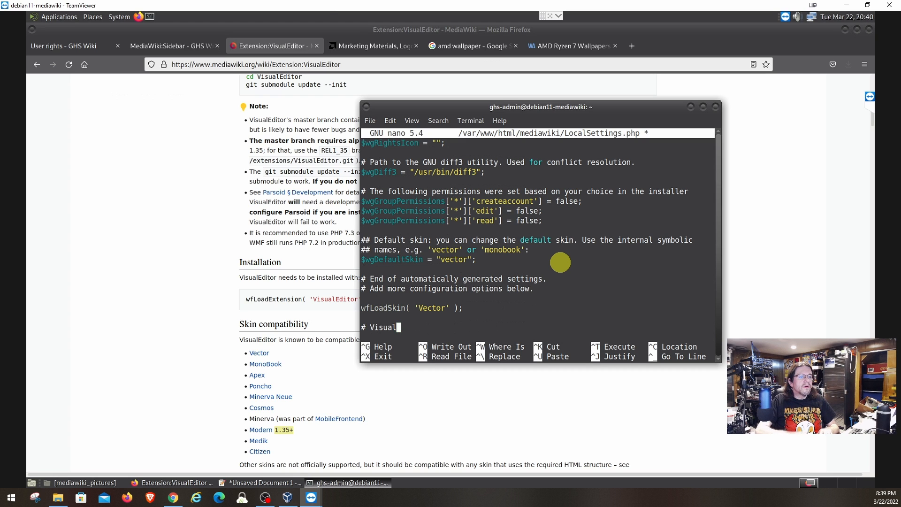
{"action": "type", "text": "Editor"}
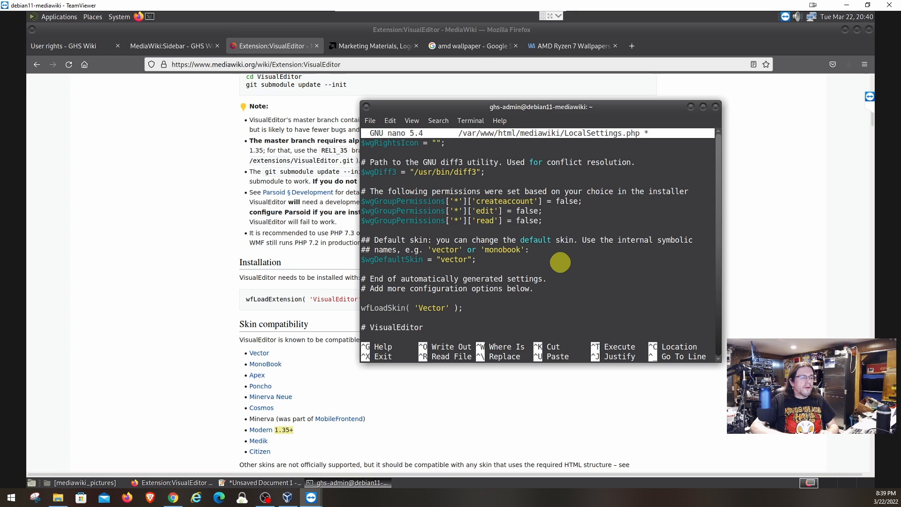
{"action": "key", "text": "Return"}
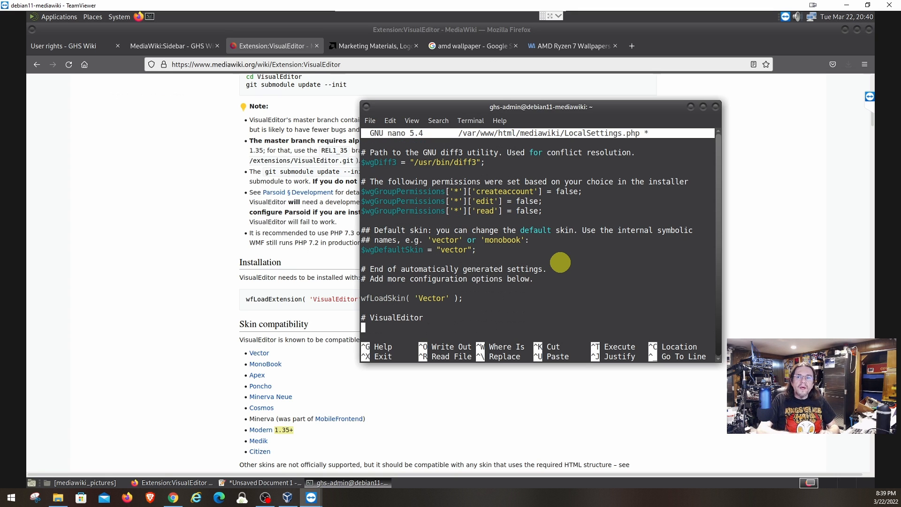
{"action": "type", "text": "wfL"}
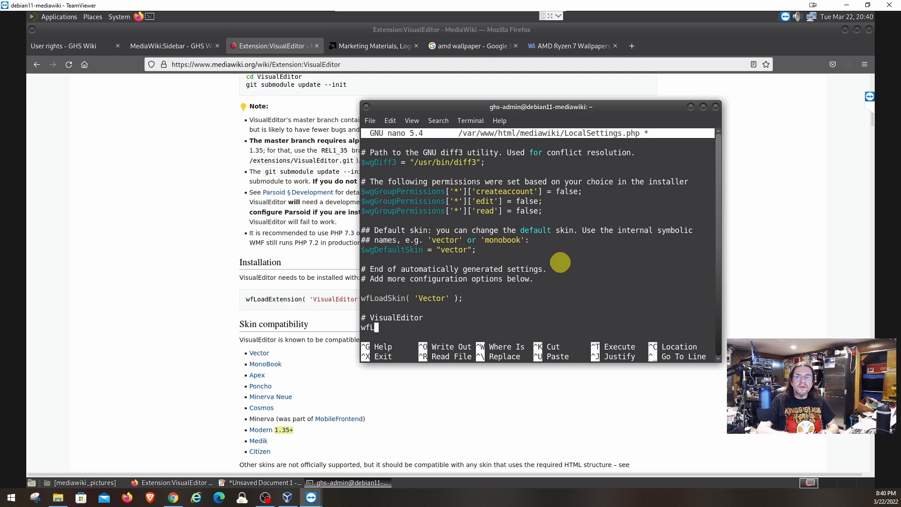
{"action": "type", "text": "oadExe"}
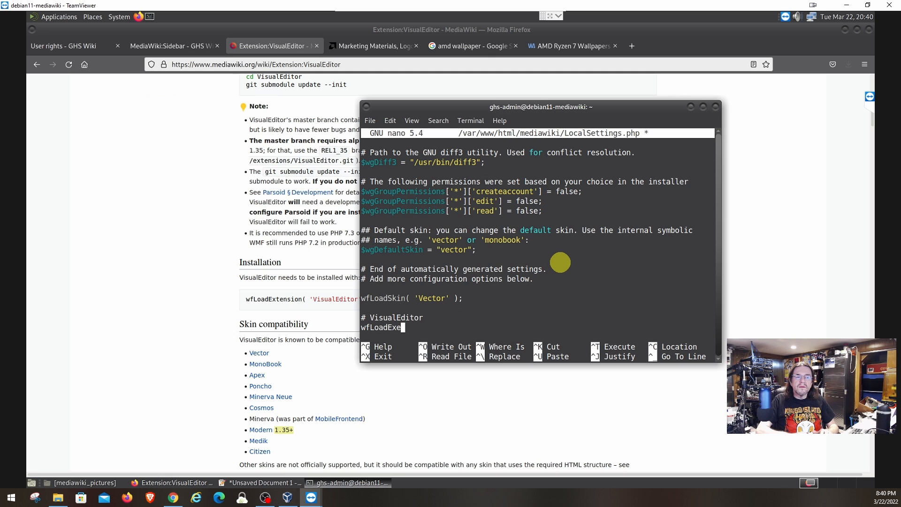
{"action": "key", "text": "BackSpace"}
{"action": "type", "text": "rten"}
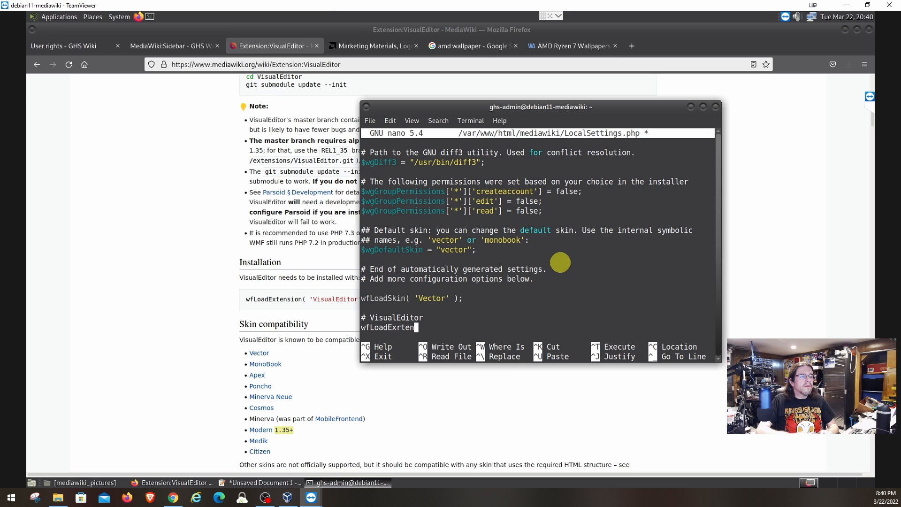
{"action": "key", "text": "BackSpace"}
{"action": "key", "text": "BackSpace"}
{"action": "key", "text": "BackSpace"}
{"action": "key", "text": "BackSpace"}
{"action": "type", "text": "ten"}
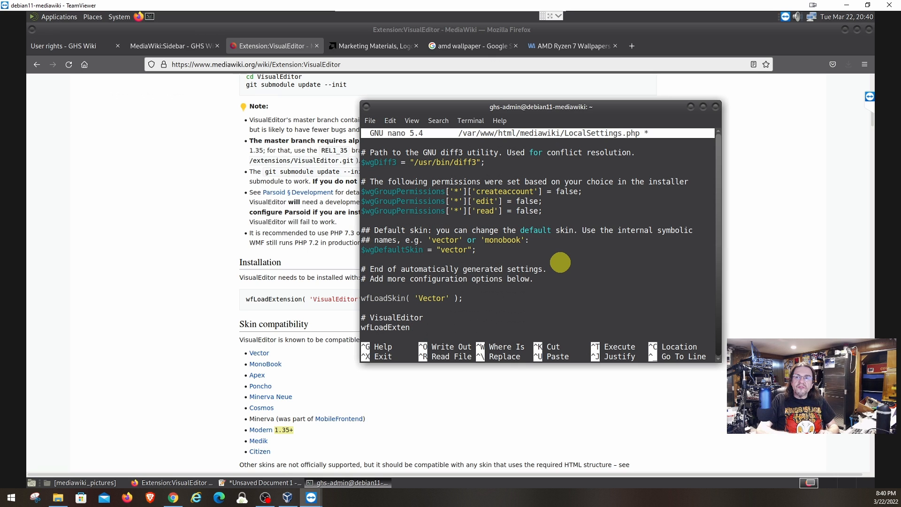
{"action": "type", "text": "sion"}
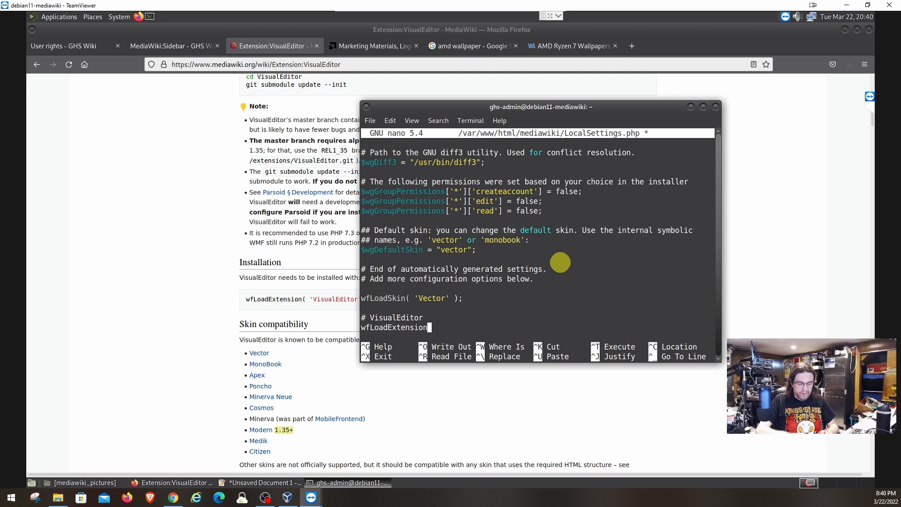
{"action": "type", "text": "( '"}
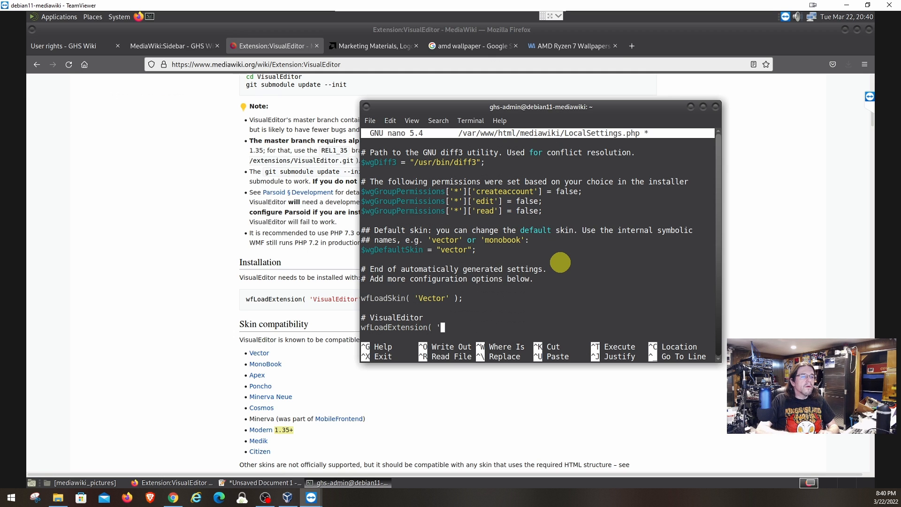
{"action": "type", "text": "Visau"}
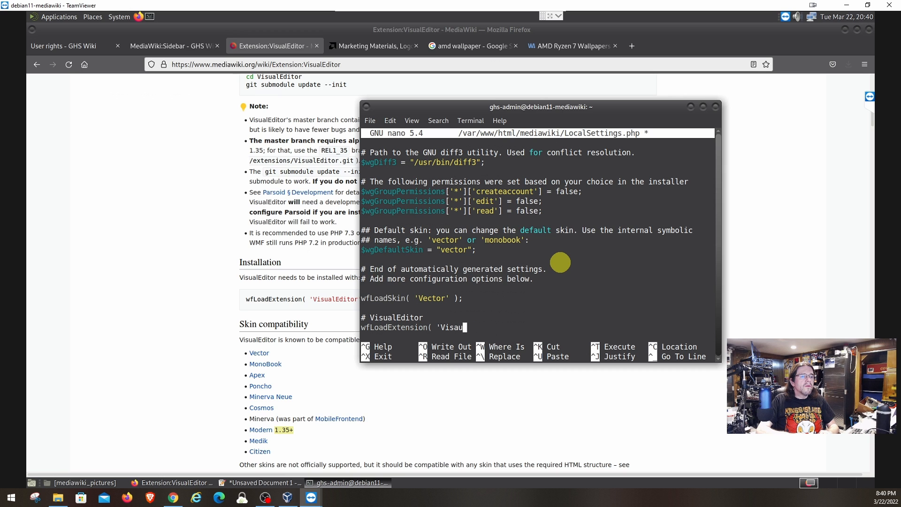
{"action": "key", "text": "BackSpace"}
{"action": "key", "text": "BackSpace"}
{"action": "type", "text": "ual"}
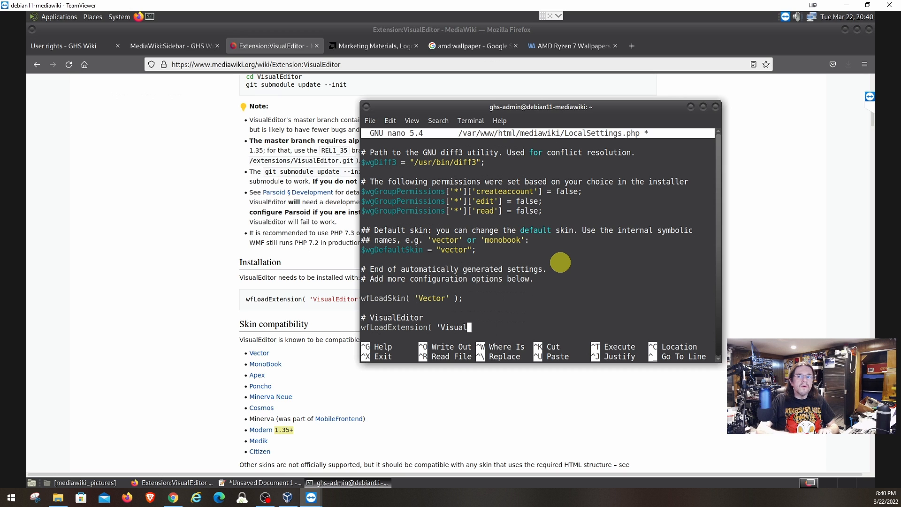
{"action": "type", "text": "Editor'"}
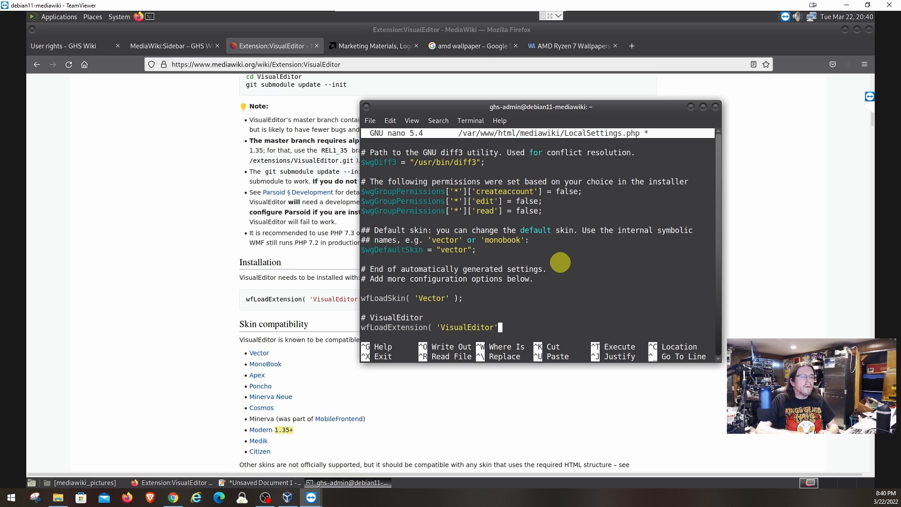
{"action": "type", "text": " )"}
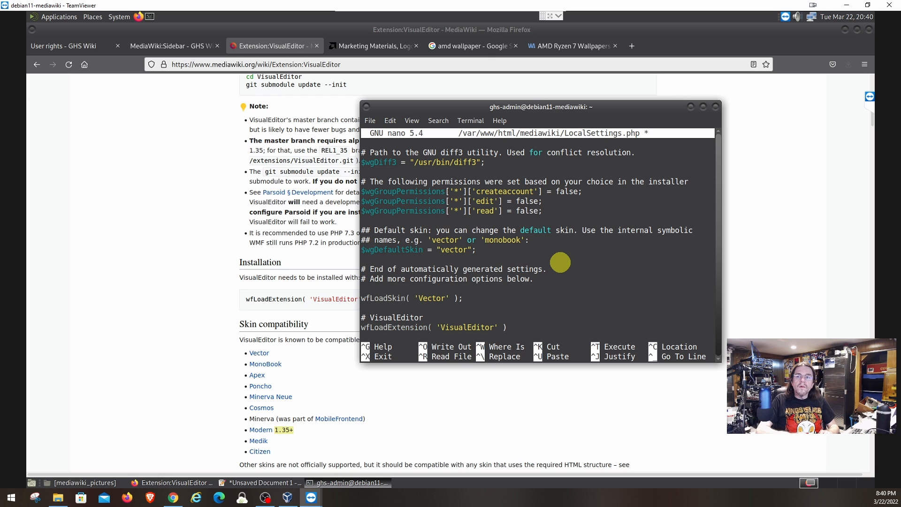
{"action": "type", "text": ";"}
{"action": "key", "text": "Return"}
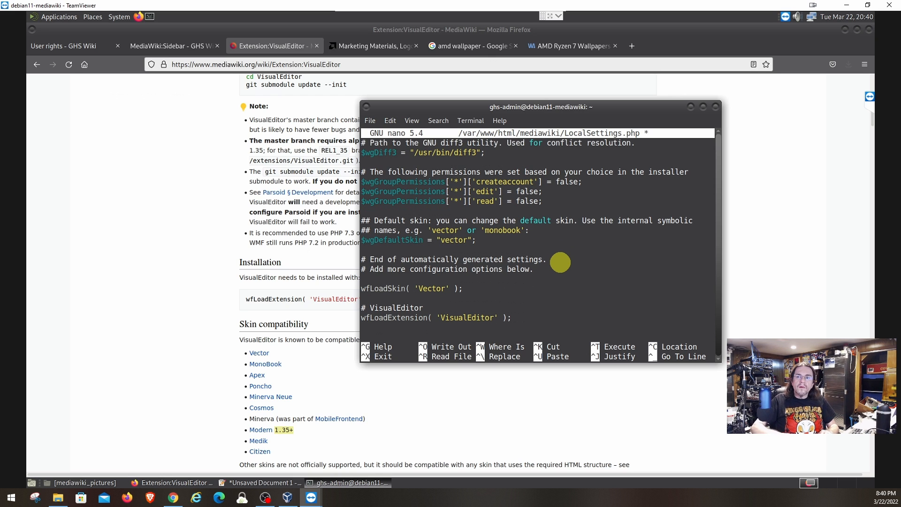
Add the '// Enable by default for everybody' comment and $wgDefaultUserOptions['visualeditor-enable'] = 1;.
{"action": "key", "text": "Return"}
{"action": "type", "text": "//"}
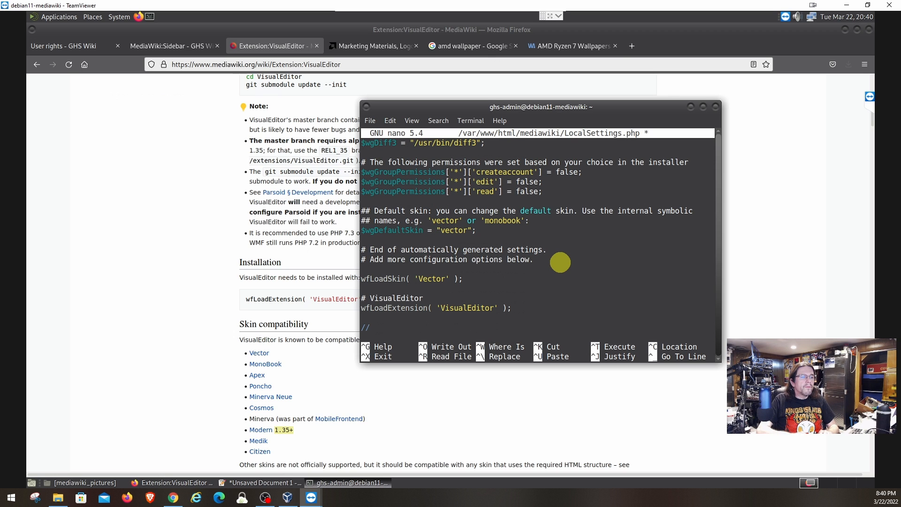
{"action": "type", "text": " Enabl"}
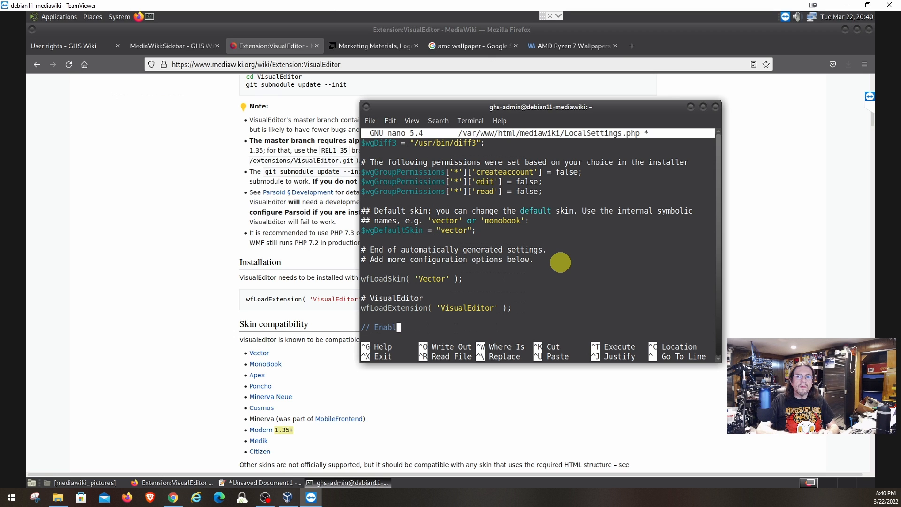
{"action": "type", "text": "e by de"}
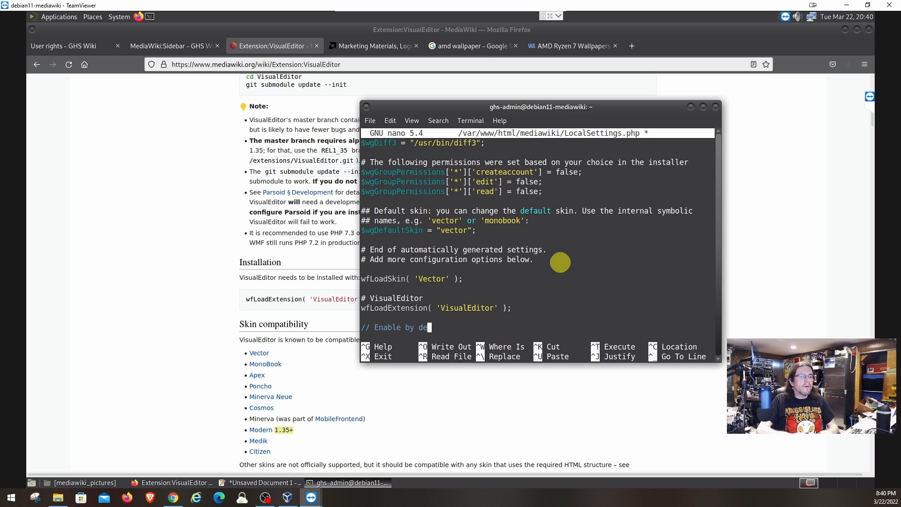
{"action": "type", "text": "fault fo"}
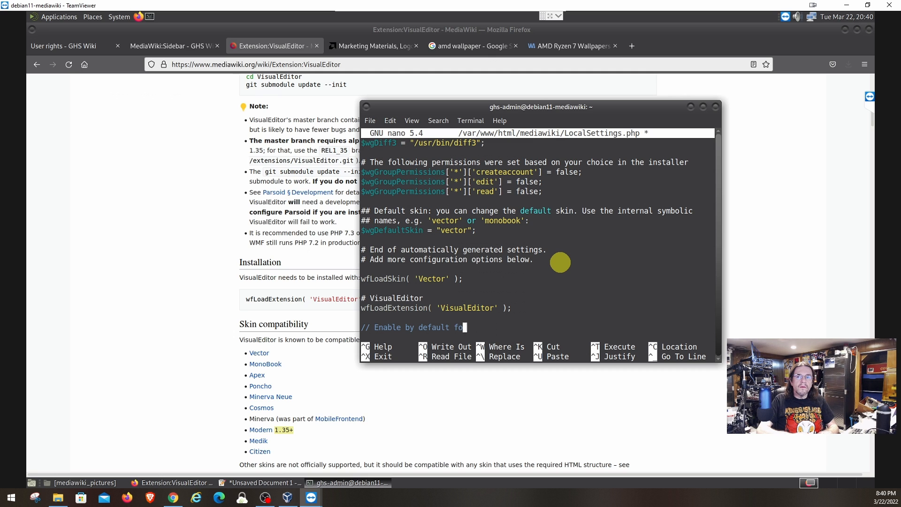
{"action": "type", "text": "r ever"}
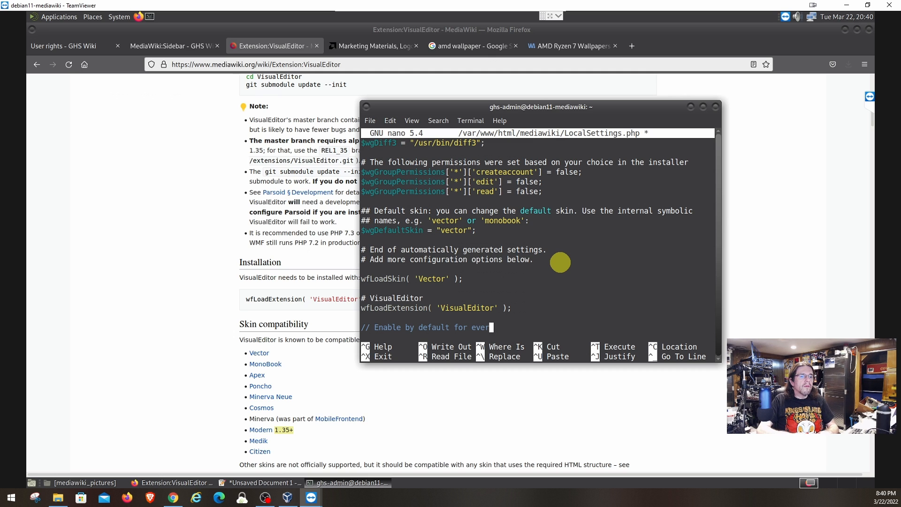
{"action": "type", "text": "ybody"}
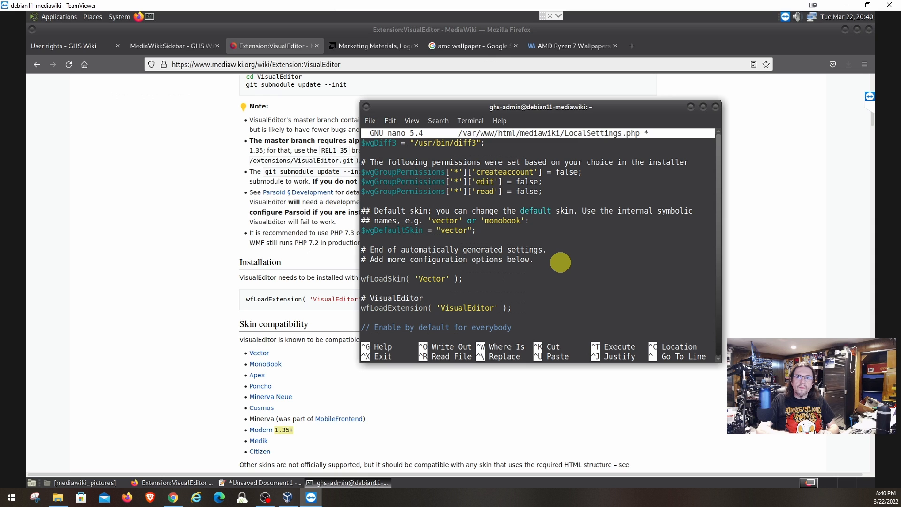
{"action": "key", "text": "Return"}
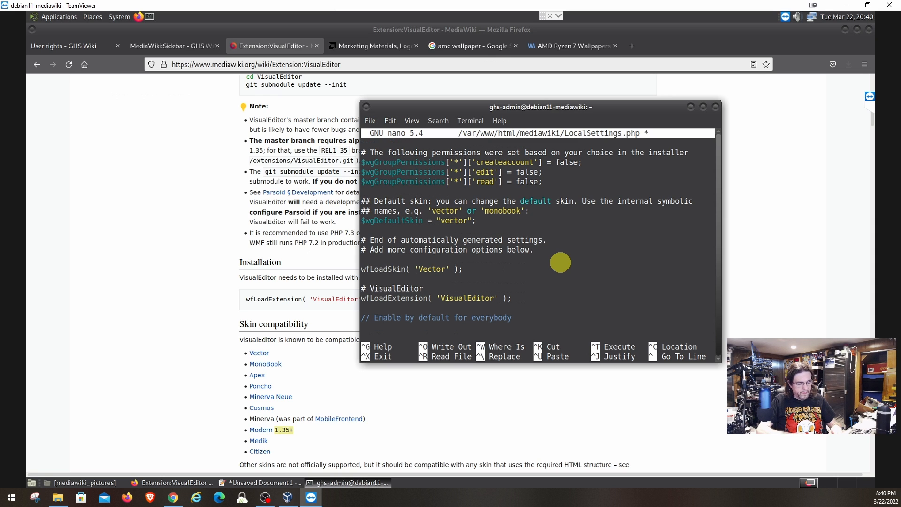
{"action": "type", "text": "$"}
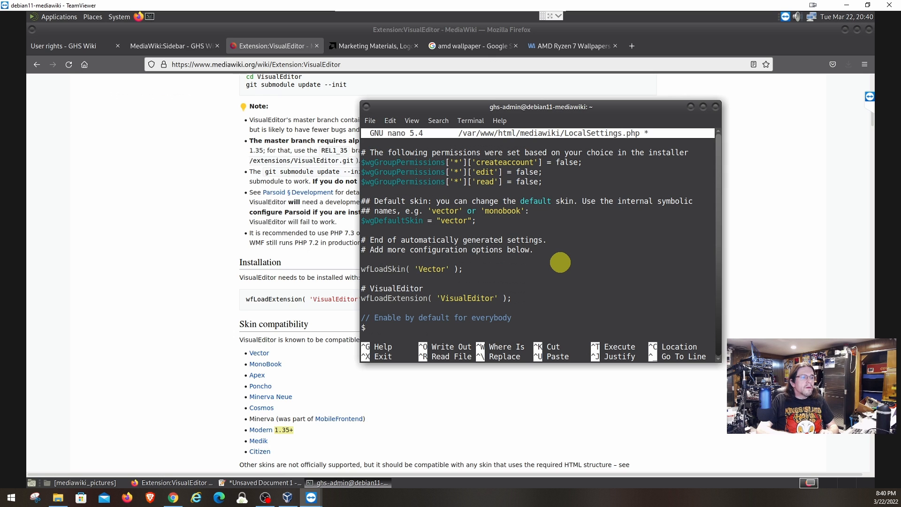
{"action": "type", "text": "w"}
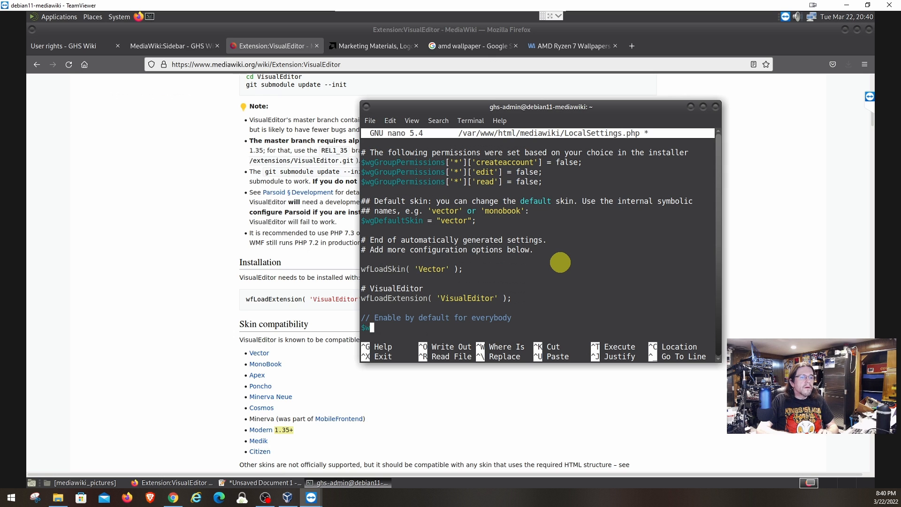
{"action": "type", "text": "gDe"}
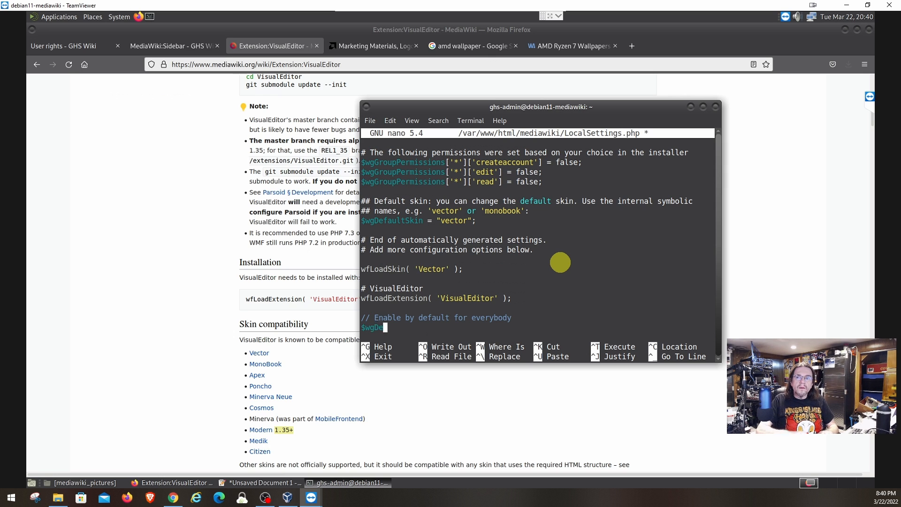
{"action": "type", "text": "faultU"}
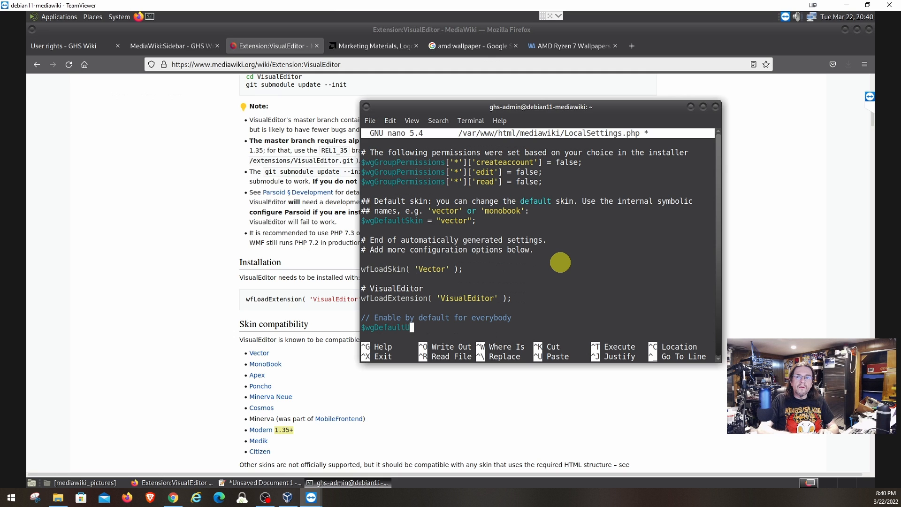
{"action": "type", "text": "serOptio"}
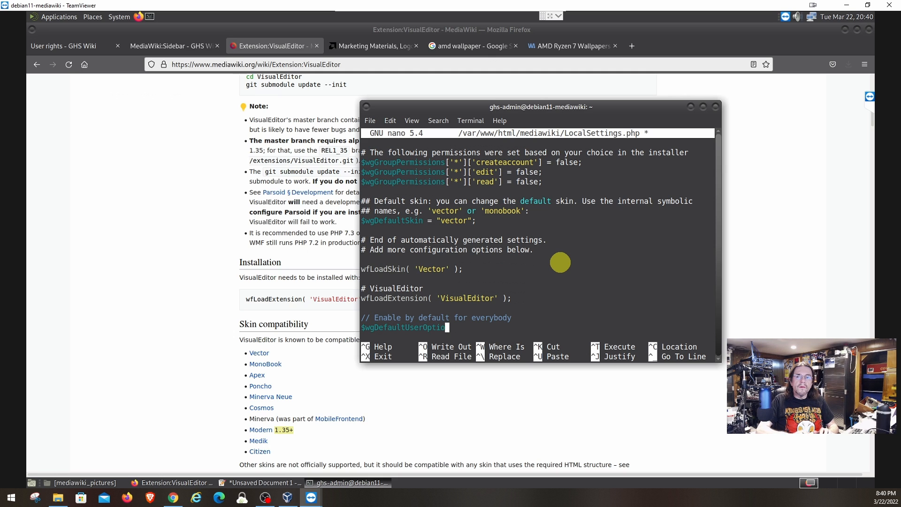
{"action": "type", "text": "ns"}
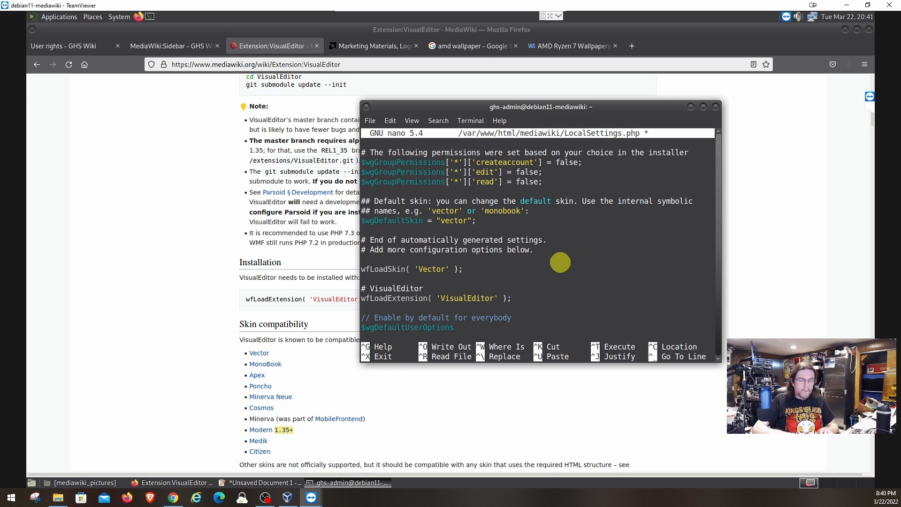
{"action": "type", "text": "[]"}
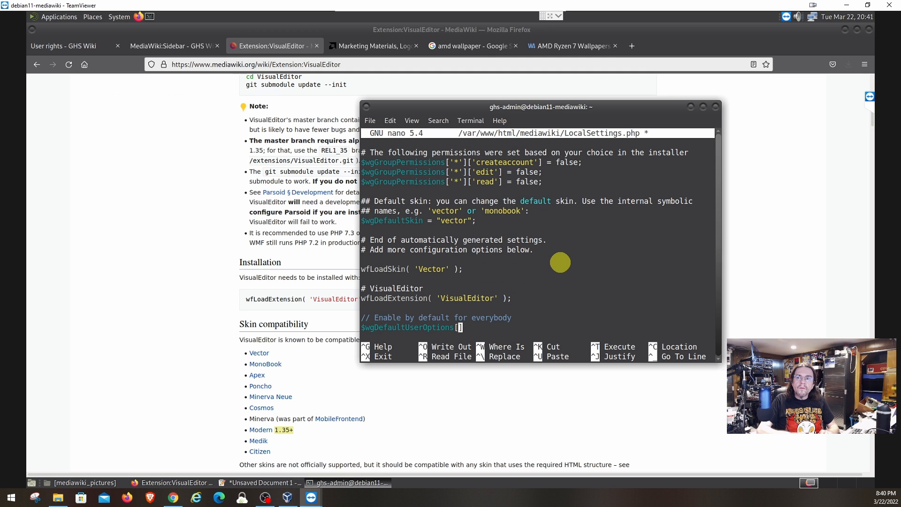
{"action": "type", "text": "'"}
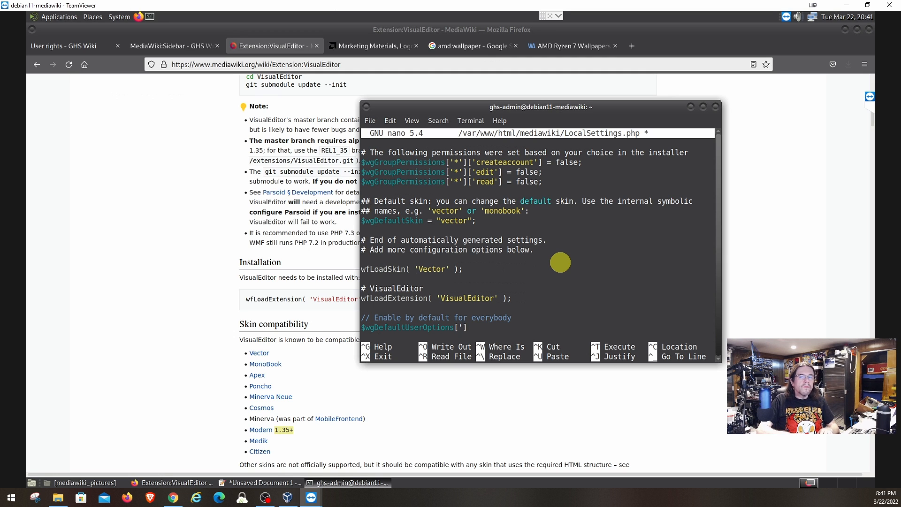
{"action": "type", "text": "viu"}
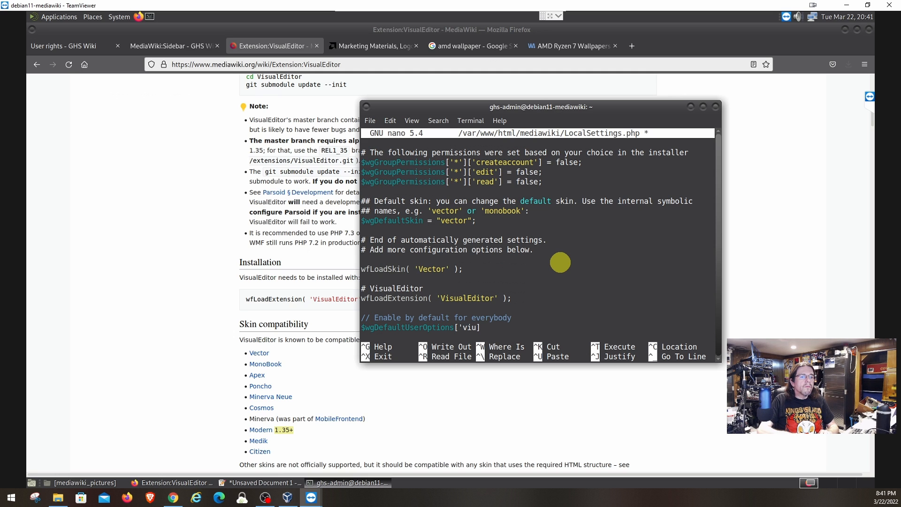
{"action": "key", "text": "BackSpace"}
{"action": "type", "text": "suale"}
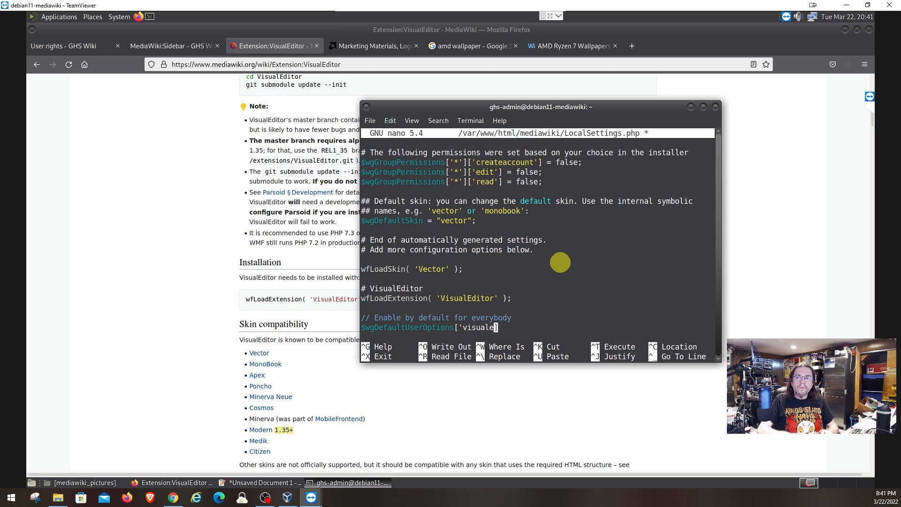
{"action": "type", "text": "ditor-en"}
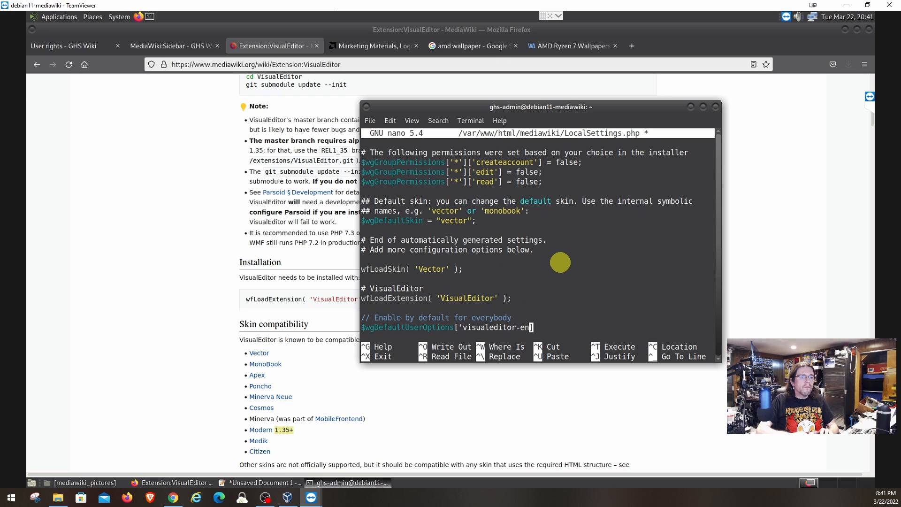
{"action": "type", "text": "able"}
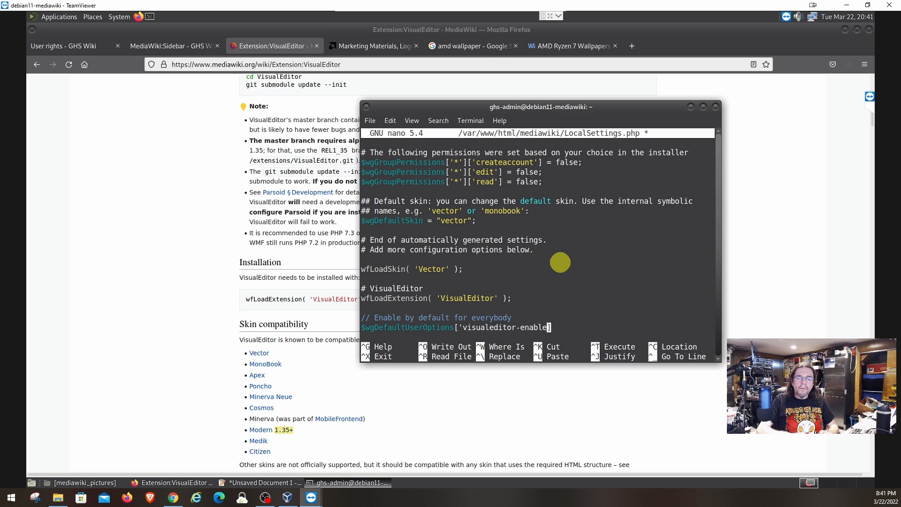
{"action": "type", "text": "'"}
{"action": "key", "text": "Right"}
{"action": "key", "text": "Right"}
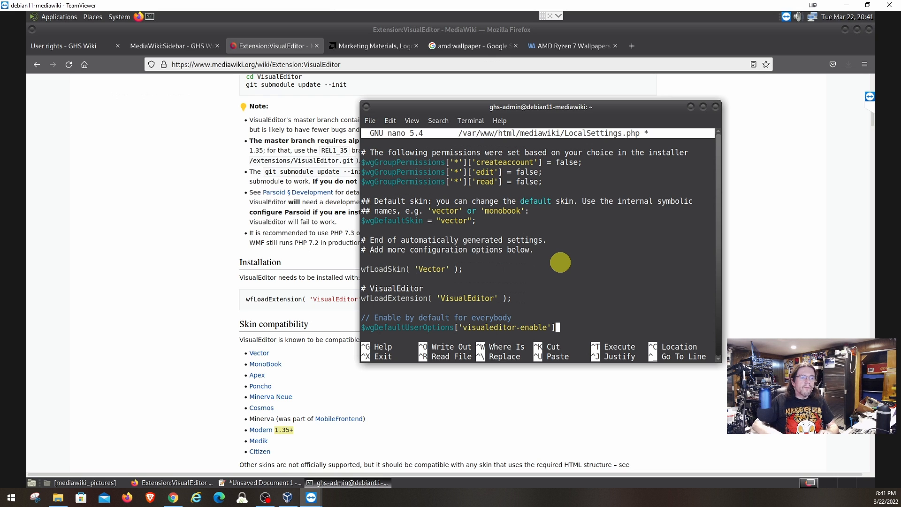
{"action": "key", "text": "Left"}
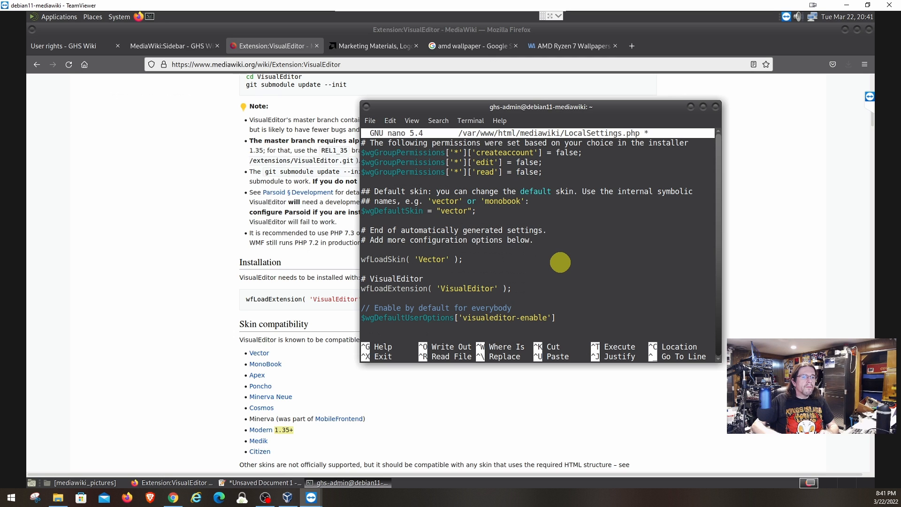
{"action": "type", "text": "="}
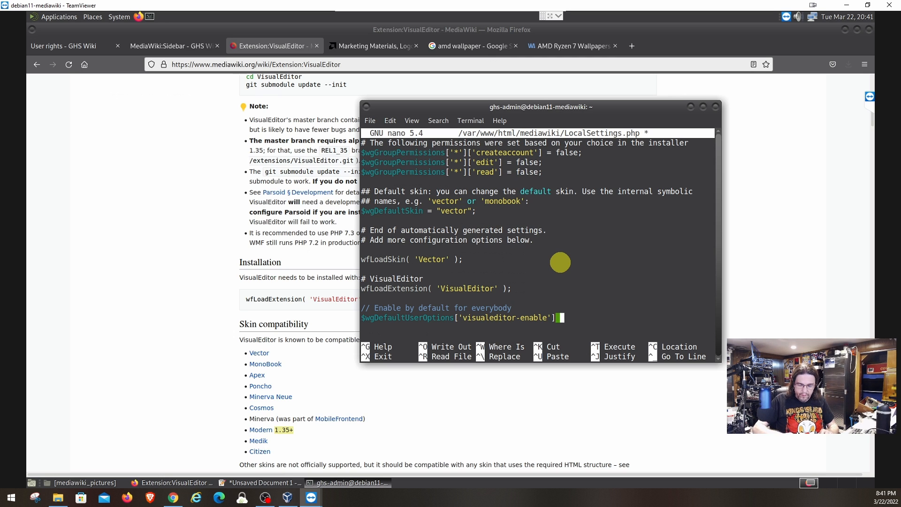
{"action": "type", "text": " 1"}
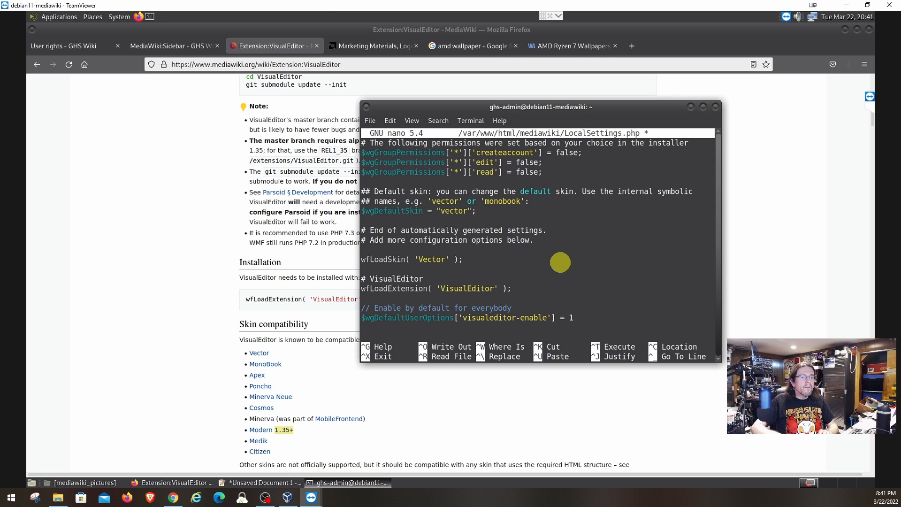
{"action": "type", "text": ";"}
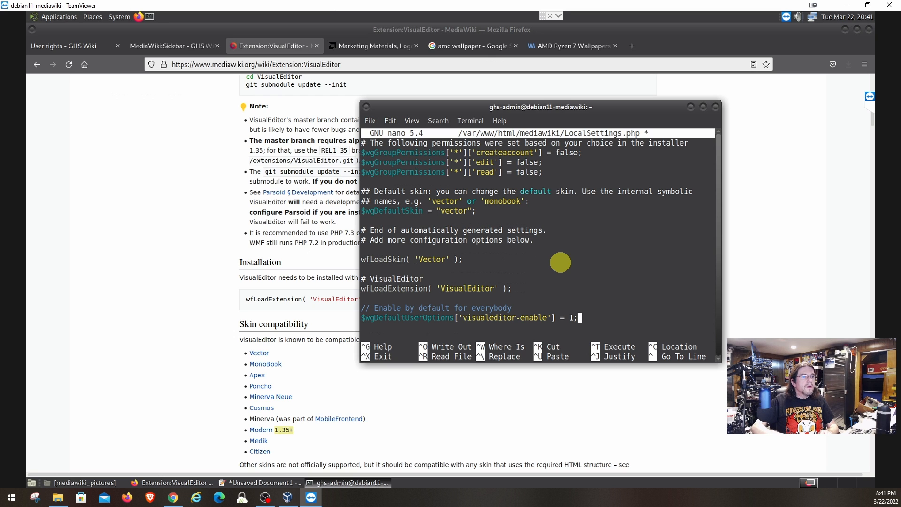
Add '// Don't allow users to disable it' with $wgHiddenPrefs[]= 'visualeditor-enable; and save LocalSettings.php.
{"action": "key", "text": "Return"}
{"action": "key", "text": "Return"}
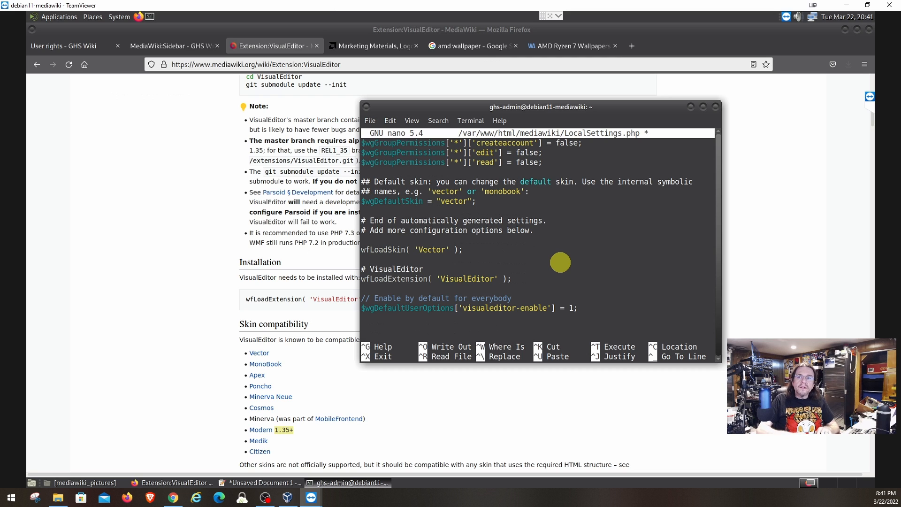
{"action": "type", "text": "//"}
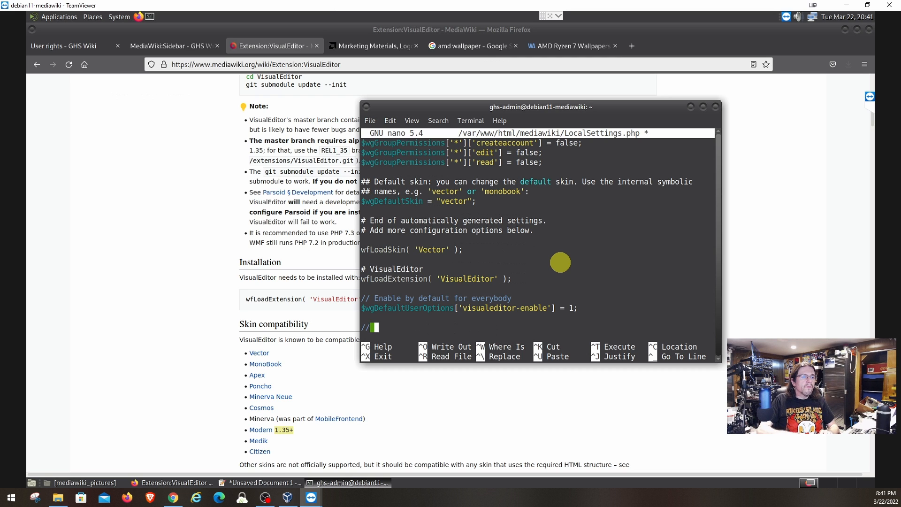
{"action": "type", "text": " Do"}
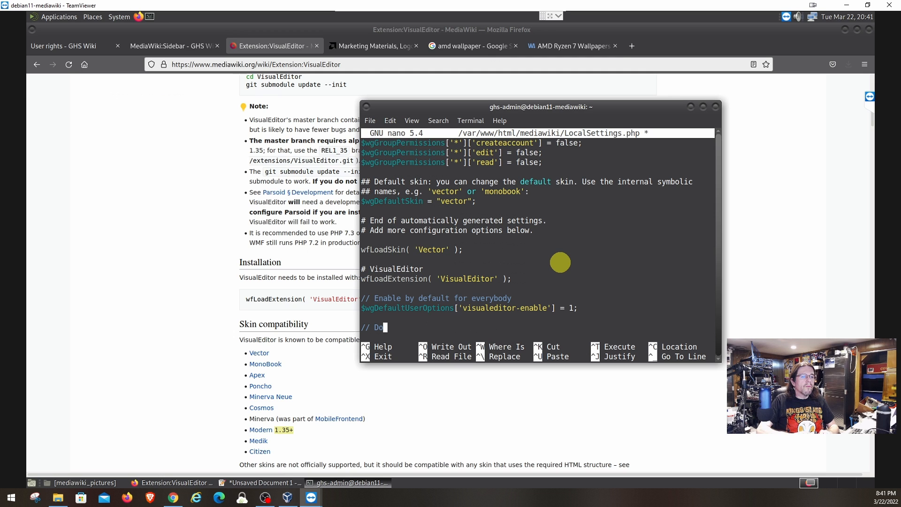
{"action": "type", "text": "n't"}
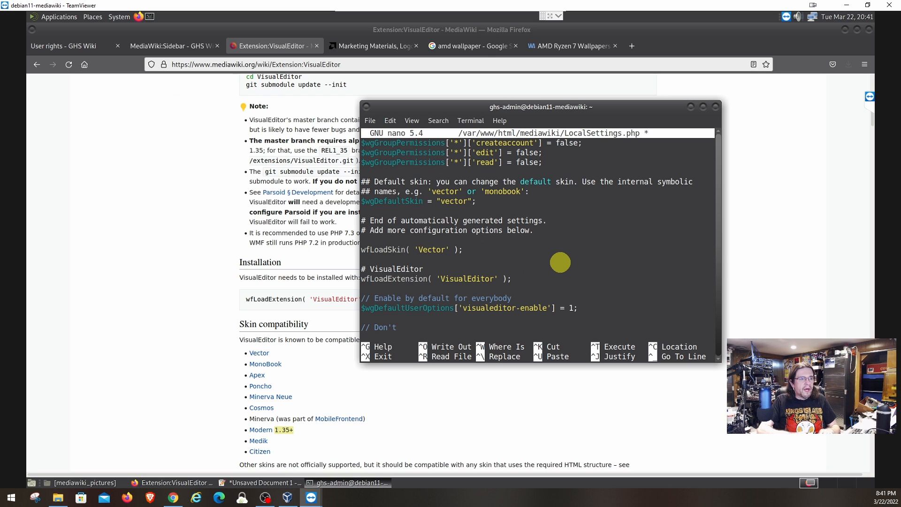
{"action": "type", "text": "allow"}
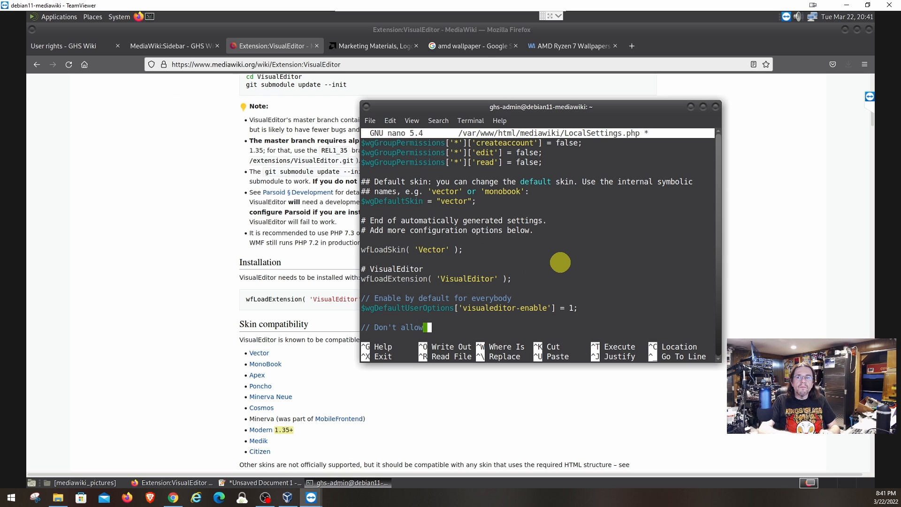
{"action": "type", "text": " users to dis"}
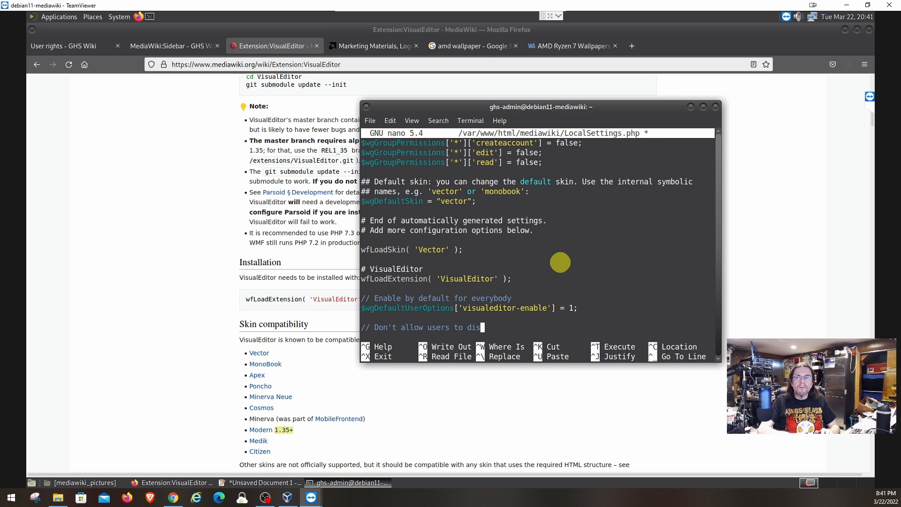
{"action": "type", "text": "able it"}
{"action": "key", "text": "Return"}
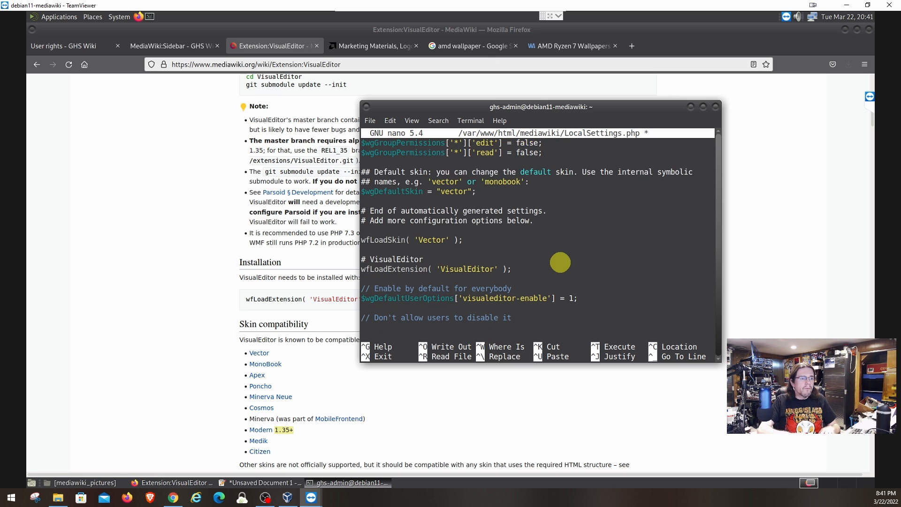
{"action": "type", "text": "$"}
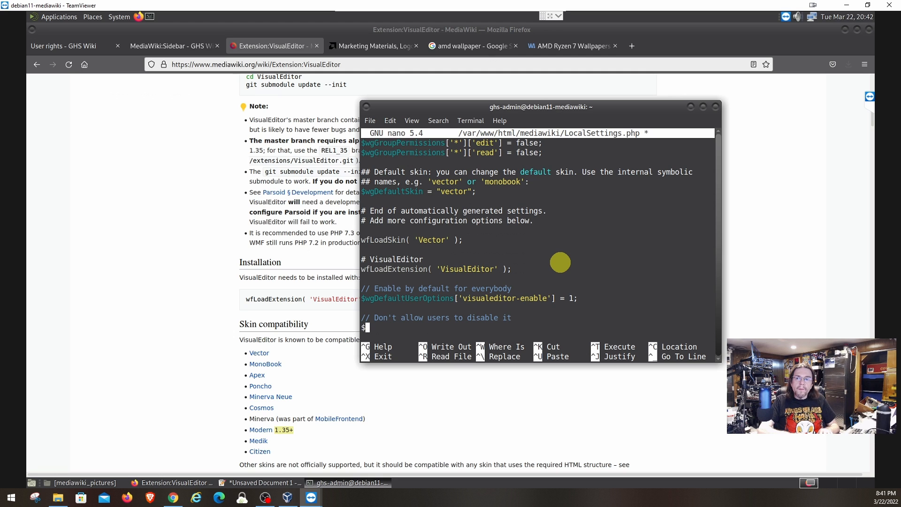
{"action": "type", "text": "wgHi"}
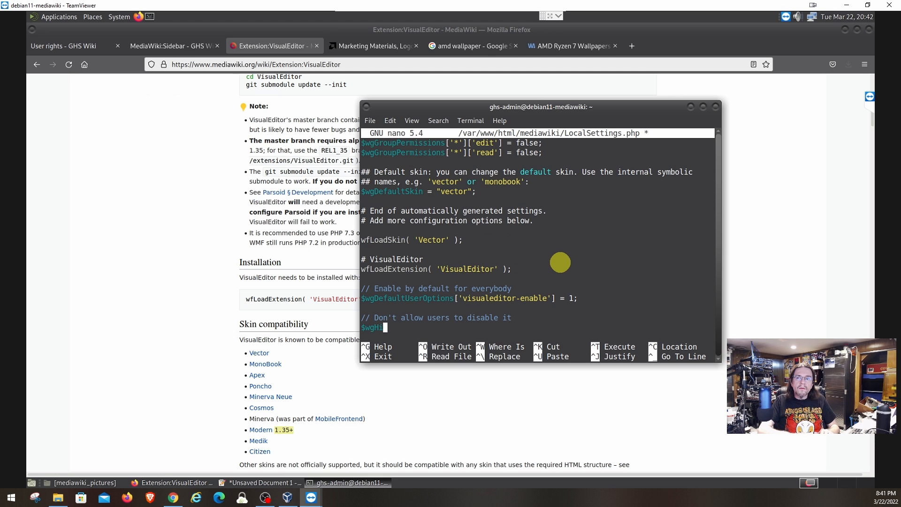
{"action": "type", "text": "ddenPre"}
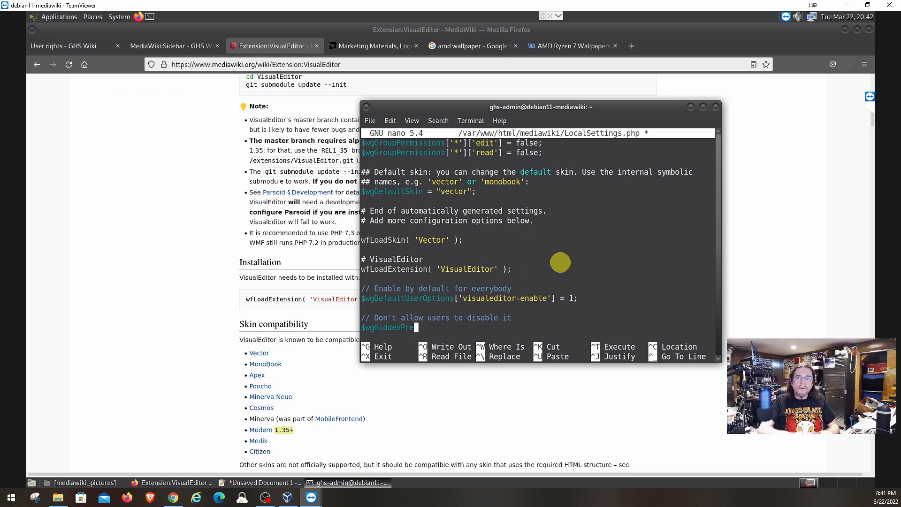
{"action": "type", "text": "fs"}
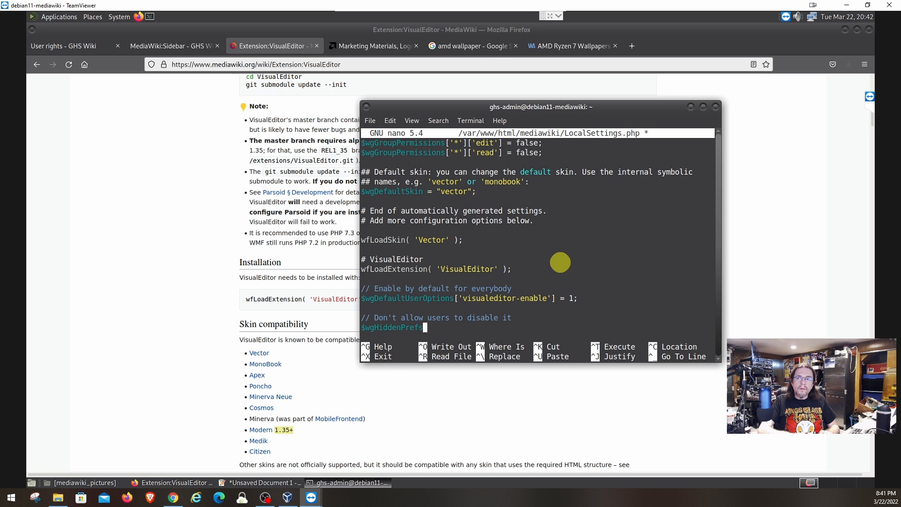
{"action": "type", "text": "[]"}
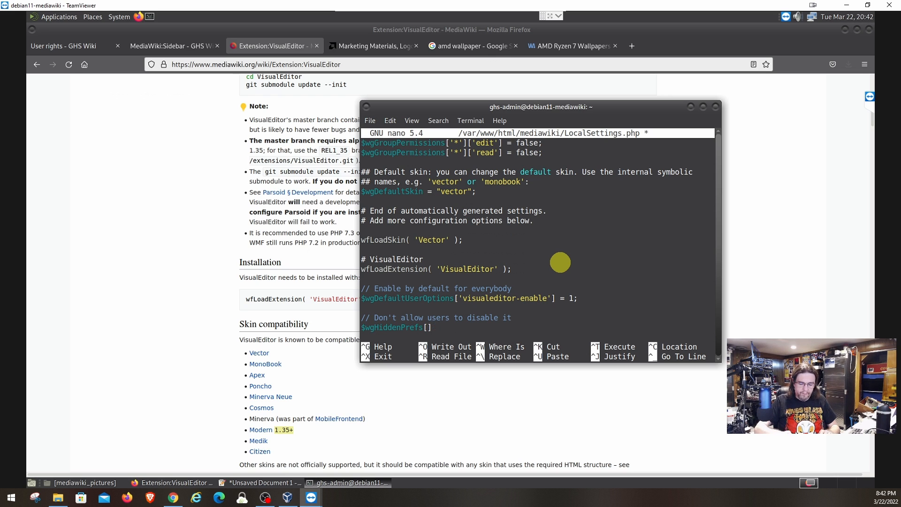
{"action": "type", "text": "= '"}
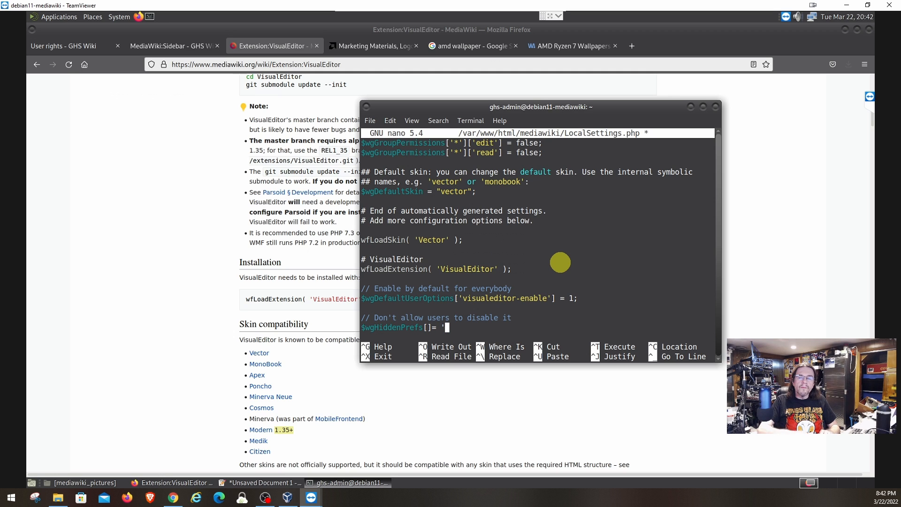
{"action": "type", "text": "visual"}
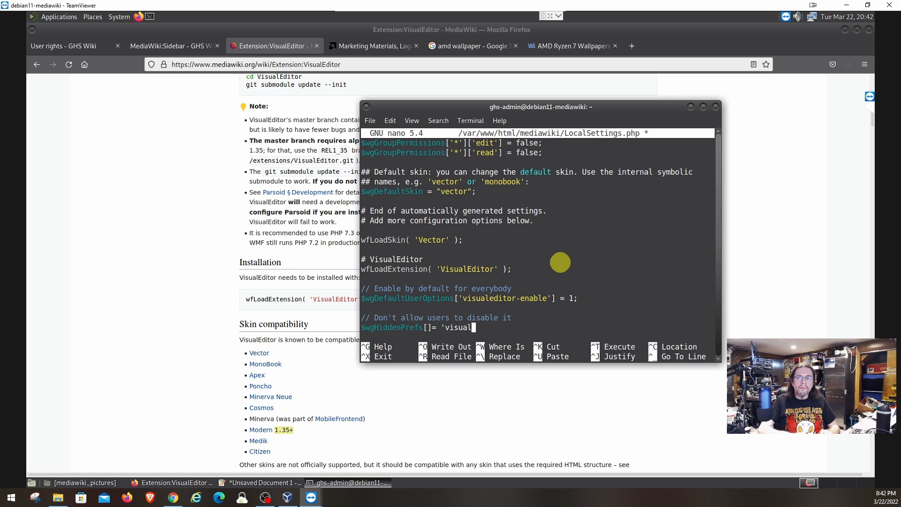
{"action": "type", "text": "editor-enable"}
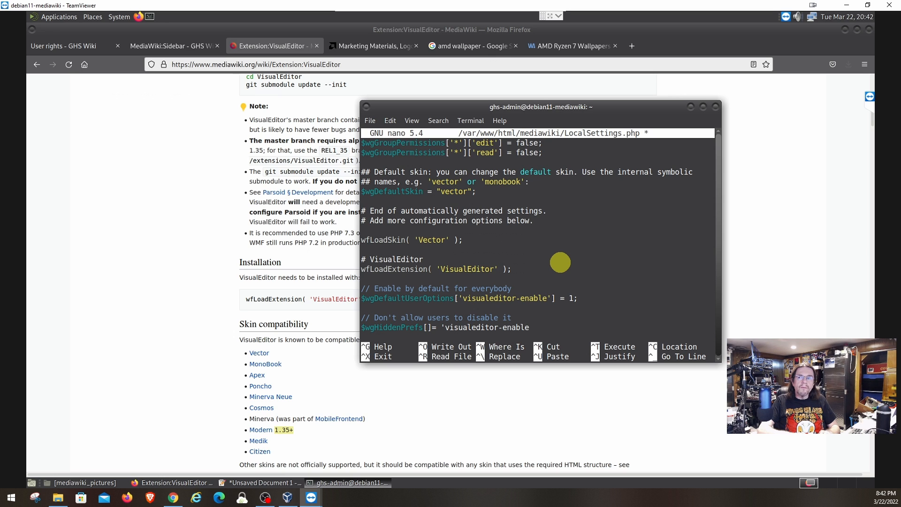
{"action": "type", "text": ";"}
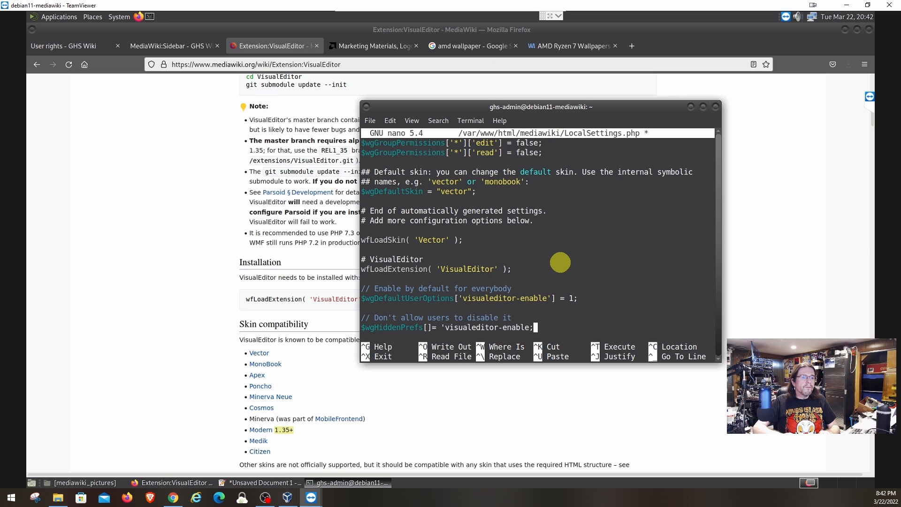
{"action": "key", "text": "Return"}
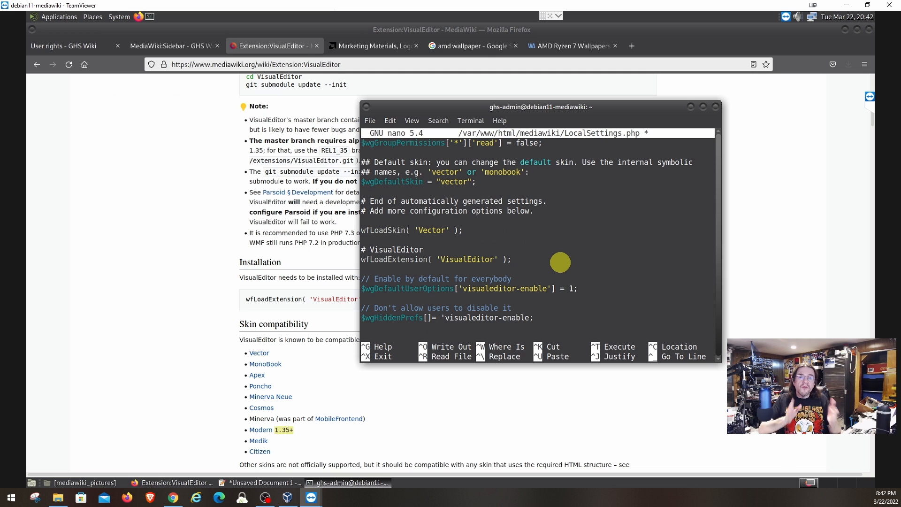
{"action": "key", "text": "ctrl+o"}
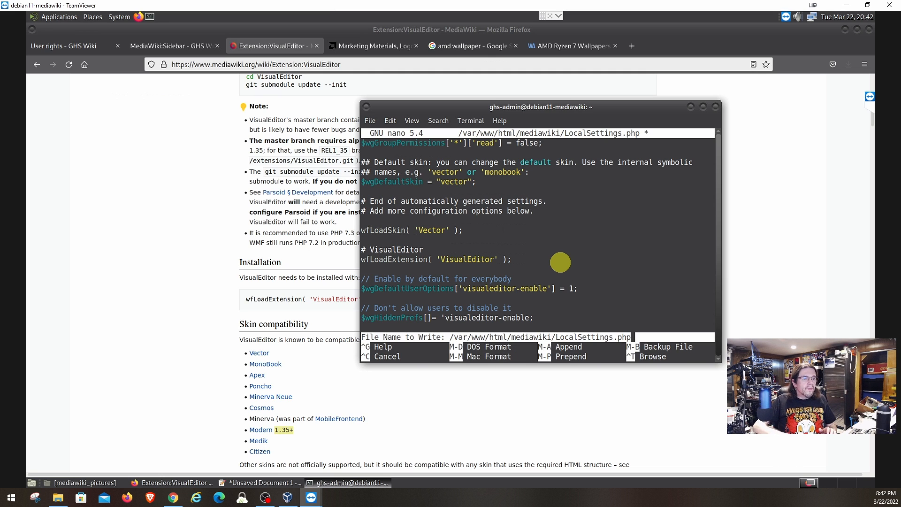
{"action": "key", "text": "Return"}
Exit nano and reload the wiki's Main Page and MediaWiki:Sidebar page, which both load blank.
{"action": "key", "text": "ctrl+x"}
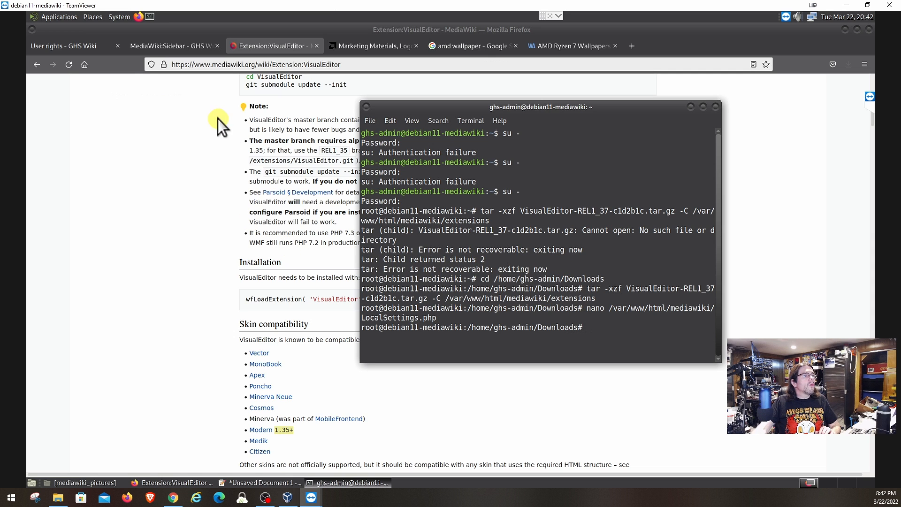
{"action": "left_click", "coordinate": [77, 48]}
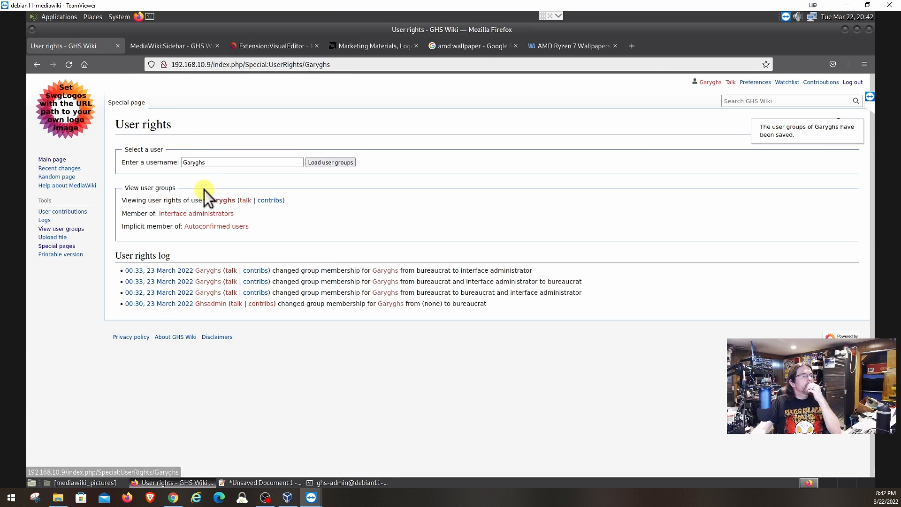
{"action": "left_click", "coordinate": [49, 160]}
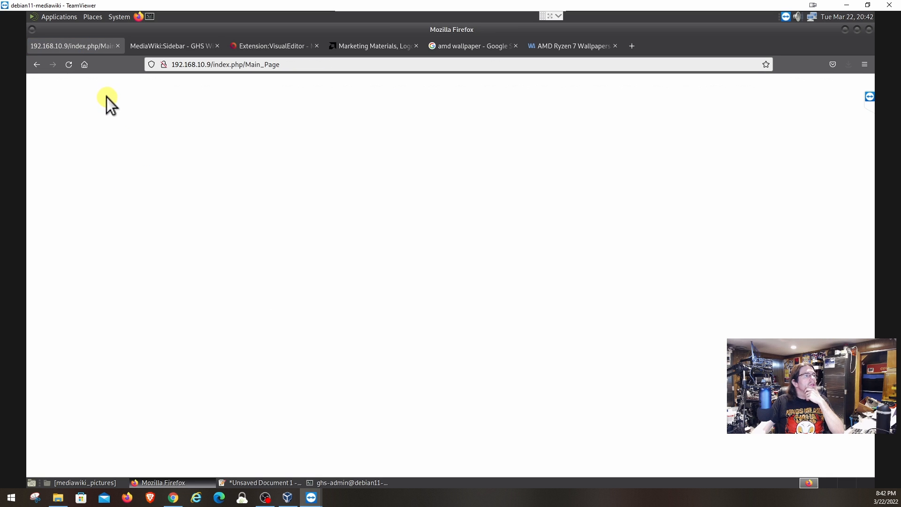
{"action": "left_click", "coordinate": [68, 65]}
{"action": "left_click", "coordinate": [171, 48]}
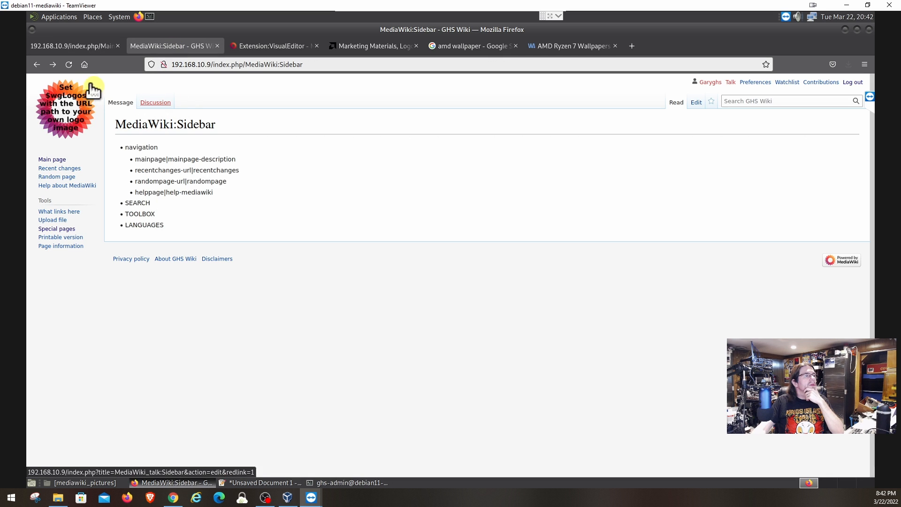
{"action": "left_click", "coordinate": [69, 65]}
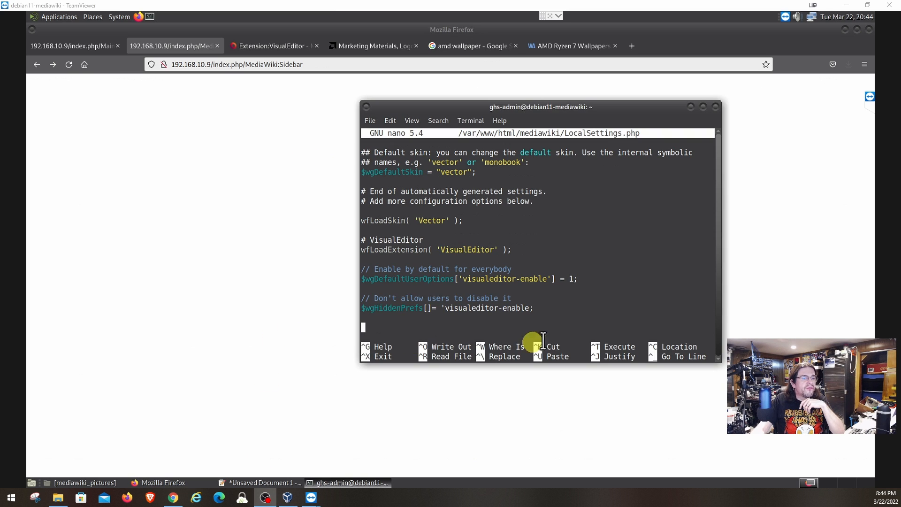
Add the missing closing quote after 'visualeditor-enable, save LocalSettings.php and exit nano.
{"action": "left_click", "coordinate": [544, 308]}
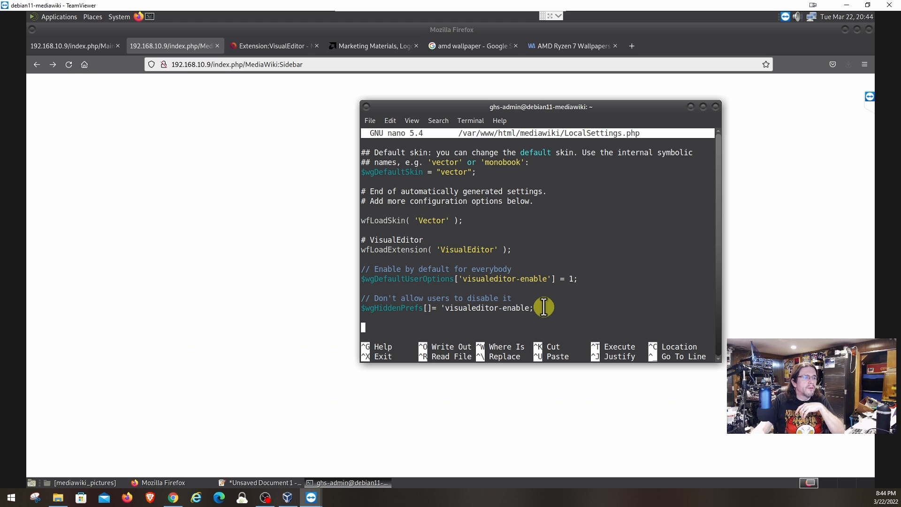
{"action": "key", "text": "Up"}
{"action": "key", "text": "Up"}
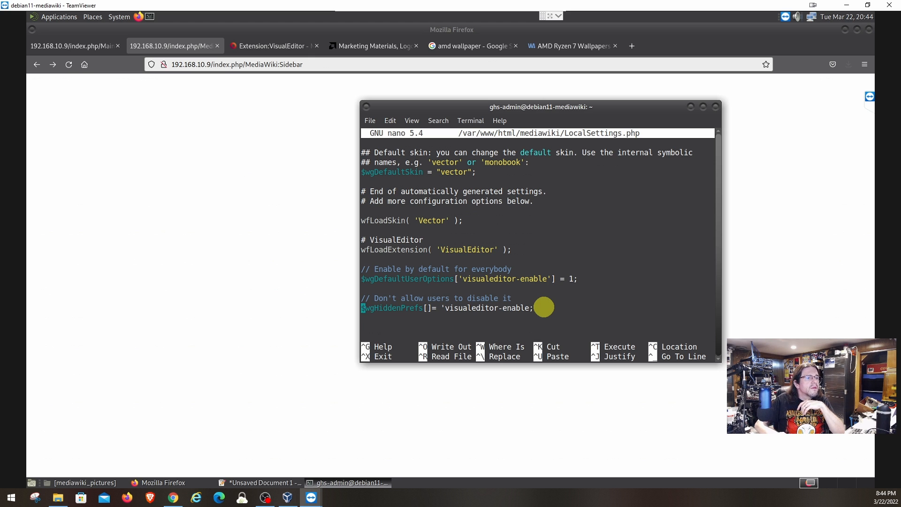
{"action": "key", "text": "Right"}
{"action": "key", "text": "Right"}
{"action": "key", "text": "Right"}
{"action": "key", "text": "Right"}
{"action": "key", "text": "Right"}
{"action": "key", "text": "Right"}
{"action": "key", "text": "Right"}
{"action": "key", "text": "Right"}
{"action": "key", "text": "Right"}
{"action": "key", "text": "Right"}
{"action": "key", "text": "Right"}
{"action": "key", "text": "Right"}
{"action": "key", "text": "Right"}
{"action": "key", "text": "Right"}
{"action": "key", "text": "Right"}
{"action": "key", "text": "Right"}
{"action": "key", "text": "Right"}
{"action": "key", "text": "Right"}
{"action": "key", "text": "Right"}
{"action": "key", "text": "Right"}
{"action": "key", "text": "Right"}
{"action": "key", "text": "Right"}
{"action": "key", "text": "Right"}
{"action": "key", "text": "Right"}
{"action": "key", "text": "Right"}
{"action": "key", "text": "Right"}
{"action": "key", "text": "Right"}
{"action": "key", "text": "Right"}
{"action": "key", "text": "Right"}
{"action": "key", "text": "Right"}
{"action": "key", "text": "Right"}
{"action": "key", "text": "Right"}
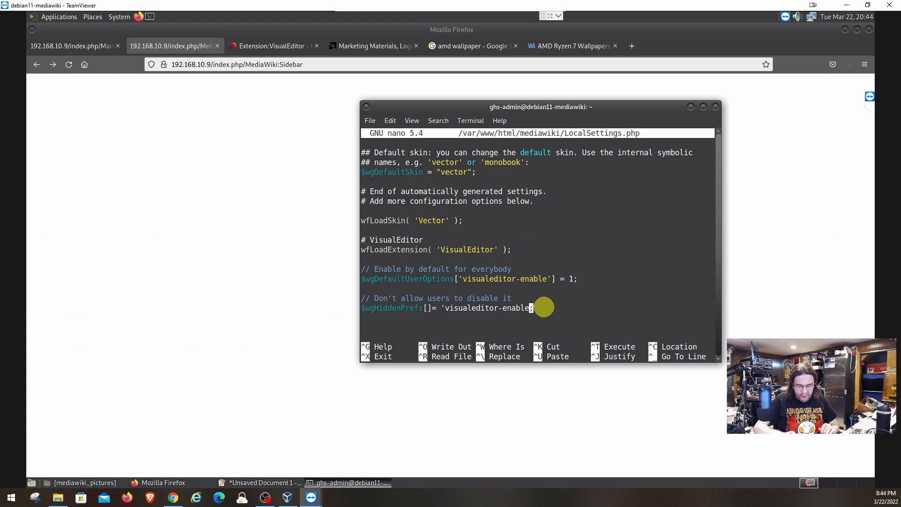
{"action": "type", "text": "'"}
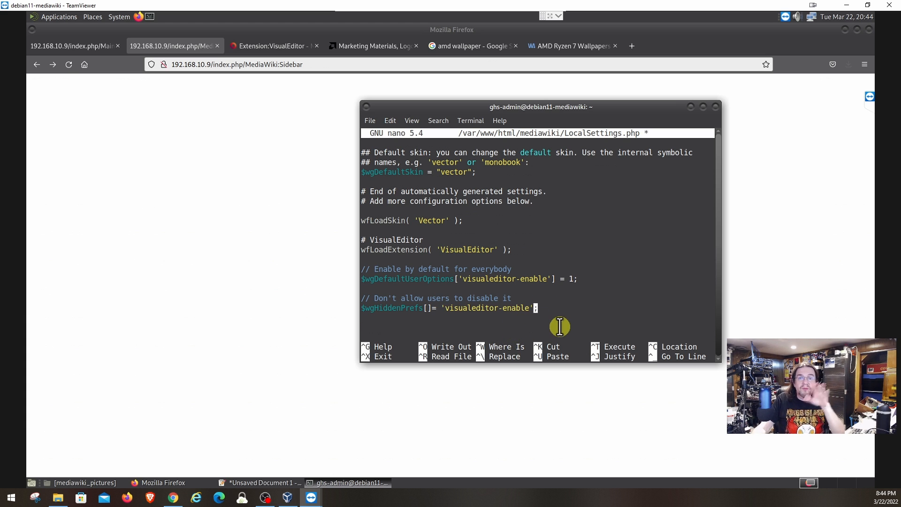
{"action": "key", "text": "Right"}
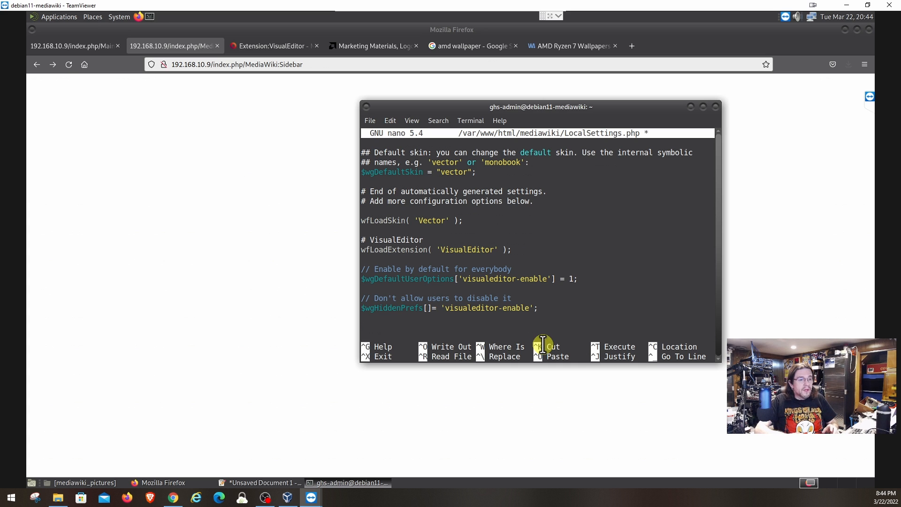
{"action": "key", "text": "ctrl+o"}
{"action": "key", "text": "Return"}
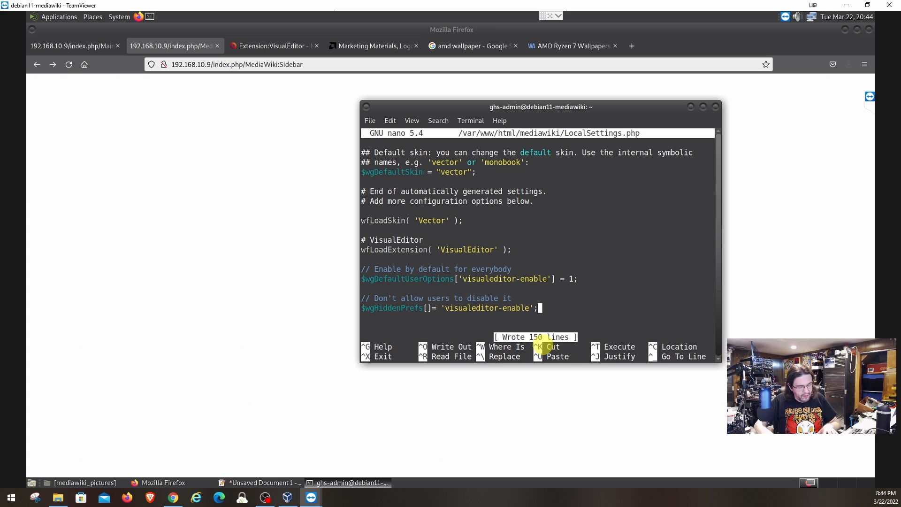
{"action": "key", "text": "ctrl+x"}
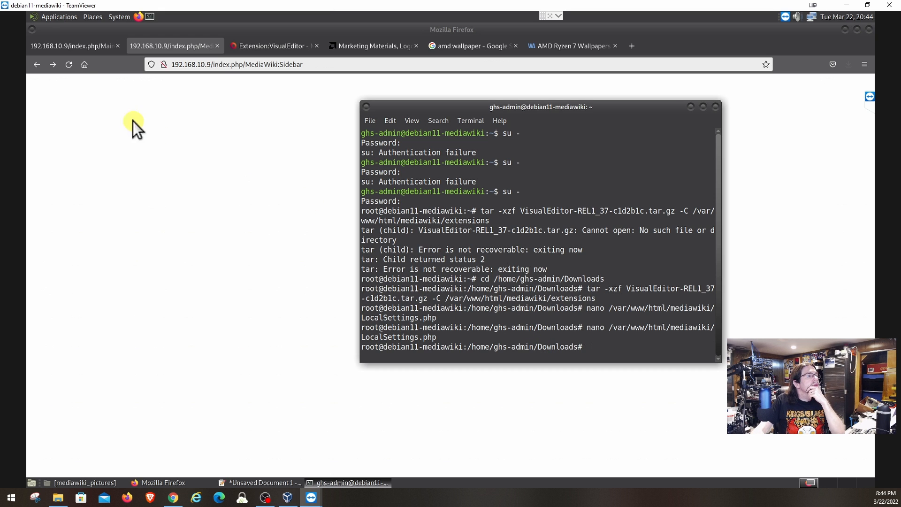
Reload the Main Page and the MediaWiki:Sidebar page to check the fix.
{"action": "left_click", "coordinate": [60, 47]}
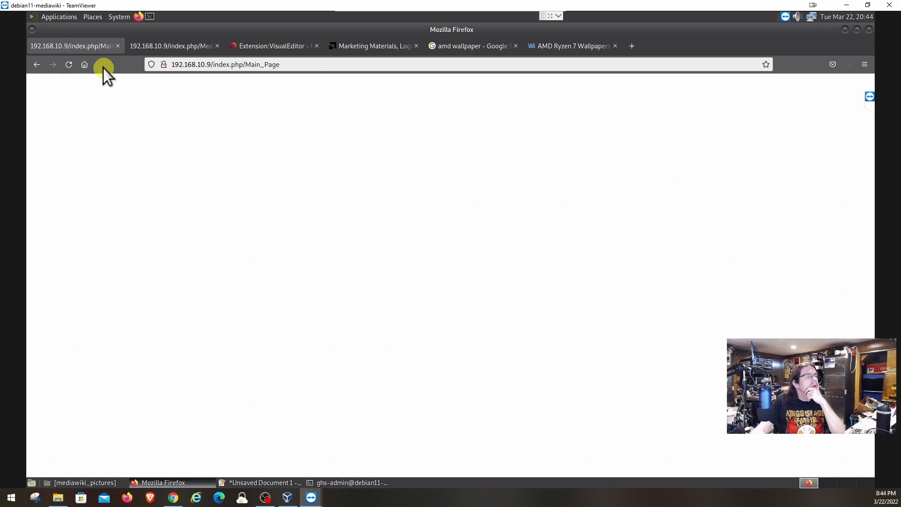
{"action": "left_click", "coordinate": [69, 64]}
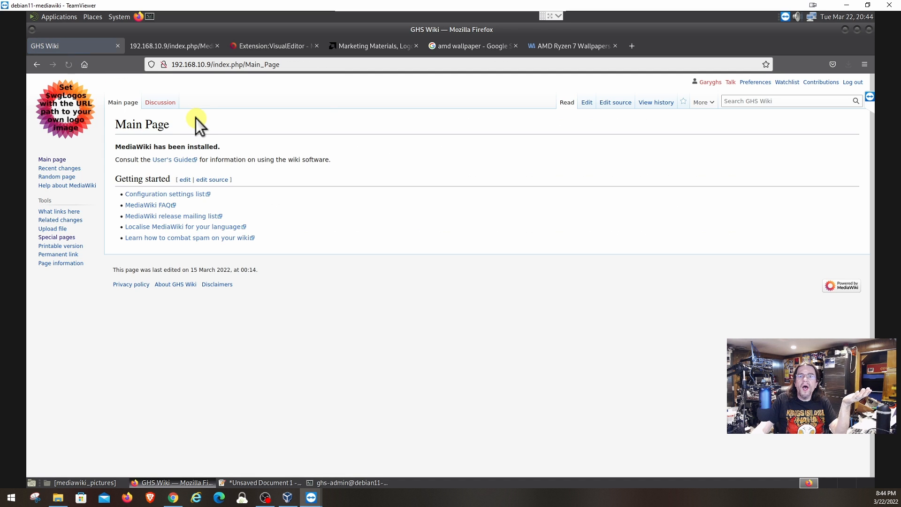
{"action": "left_click", "coordinate": [173, 47]}
{"action": "left_click", "coordinate": [68, 64]}
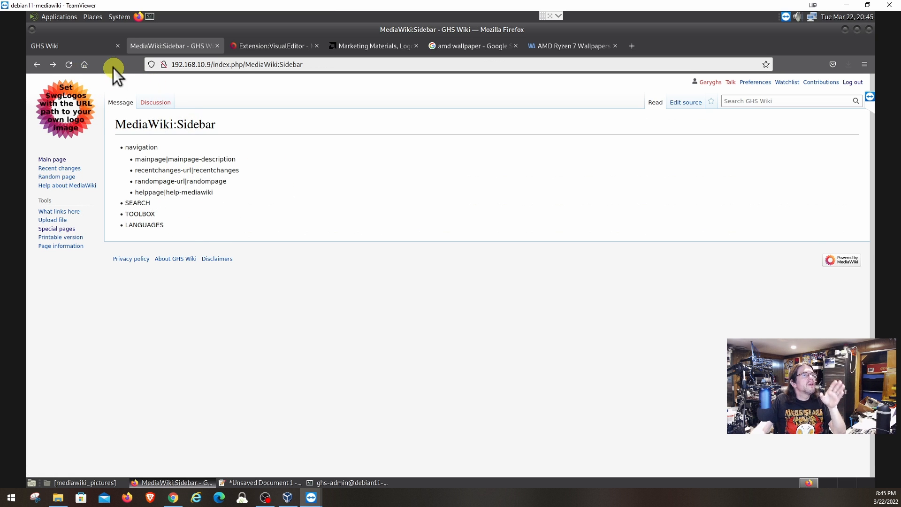
From the Main Page, search 'test' and open Test Page for editing.
{"action": "left_click", "coordinate": [78, 47]}
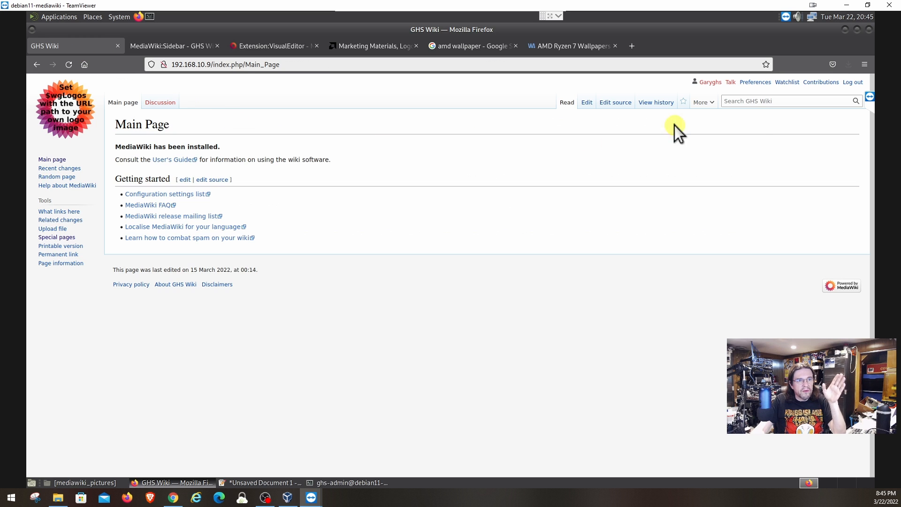
{"action": "left_click", "coordinate": [749, 100]}
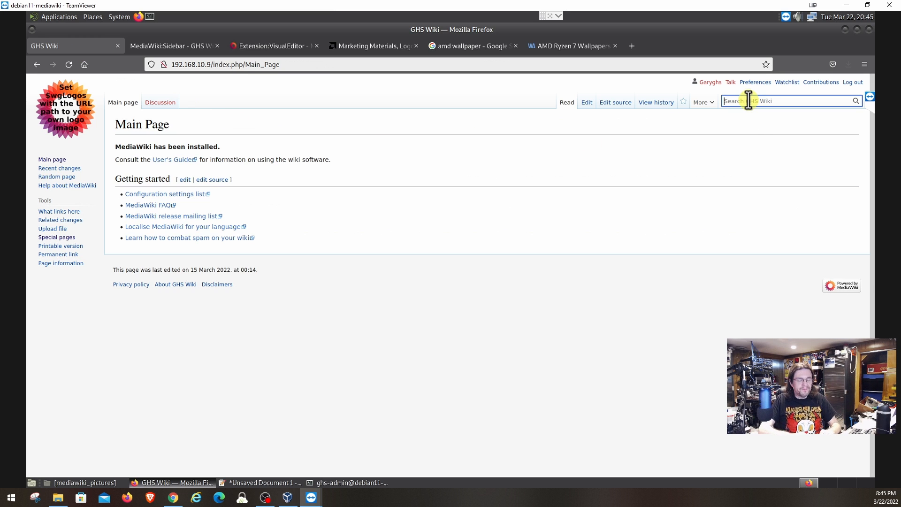
{"action": "type", "text": "test"}
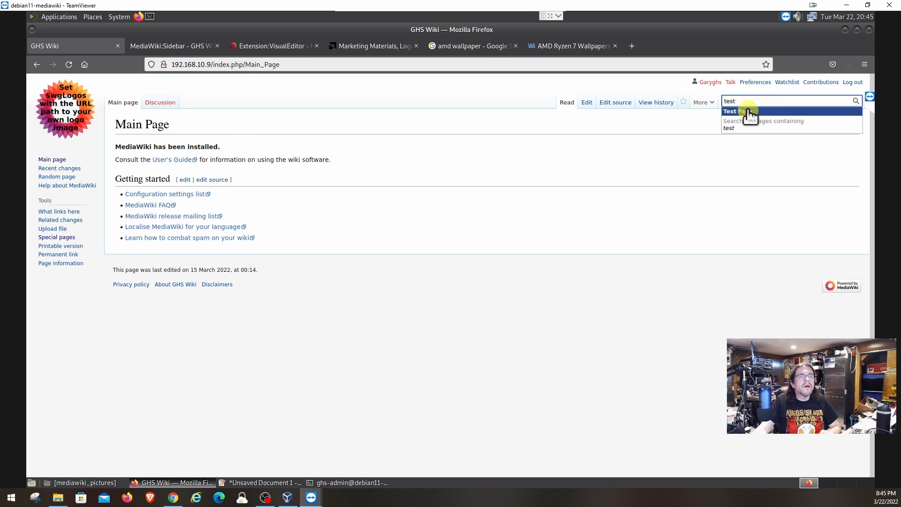
{"action": "left_click", "coordinate": [750, 112]}
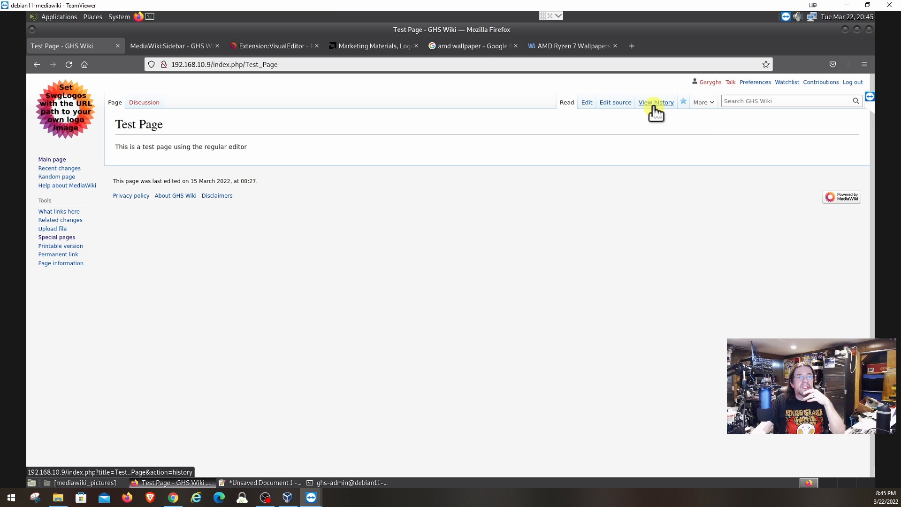
{"action": "left_click", "coordinate": [612, 103]}
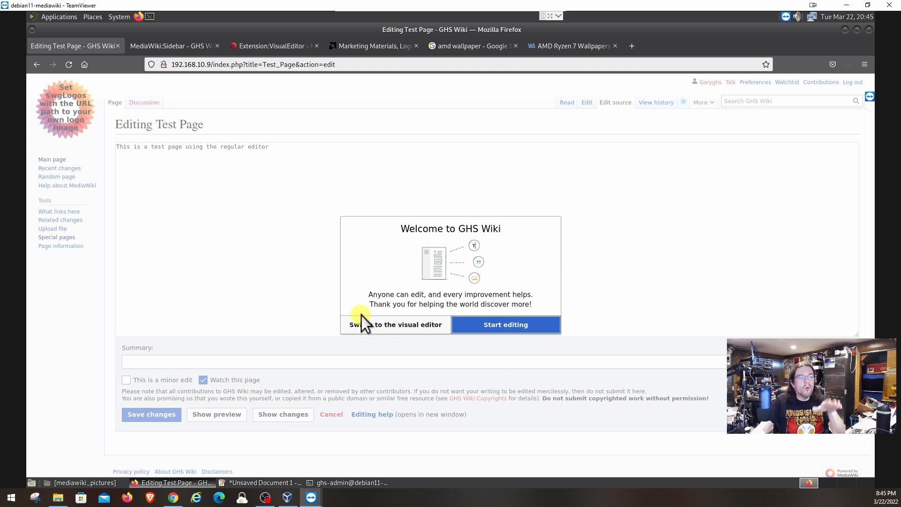
Switch Test Page to the visual editor and add a blank line below the existing sentence.
{"action": "left_click", "coordinate": [378, 325]}
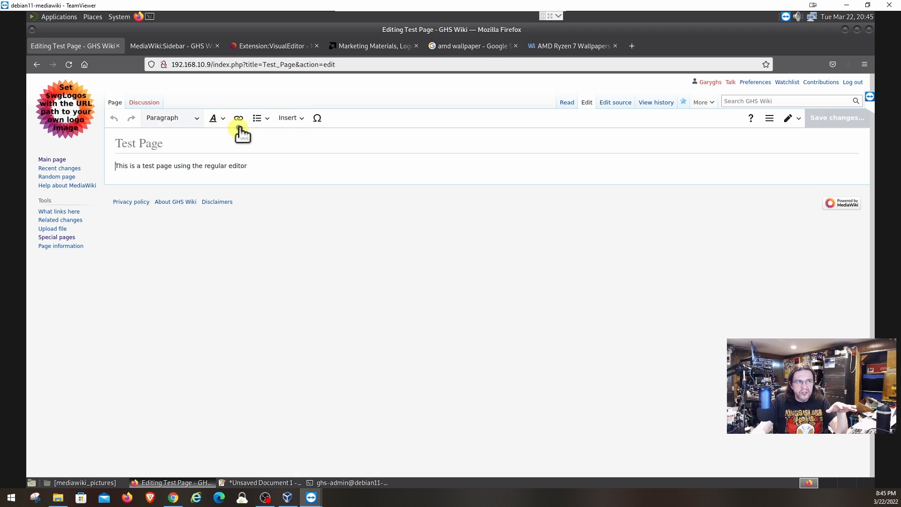
{"action": "left_click", "coordinate": [291, 123]}
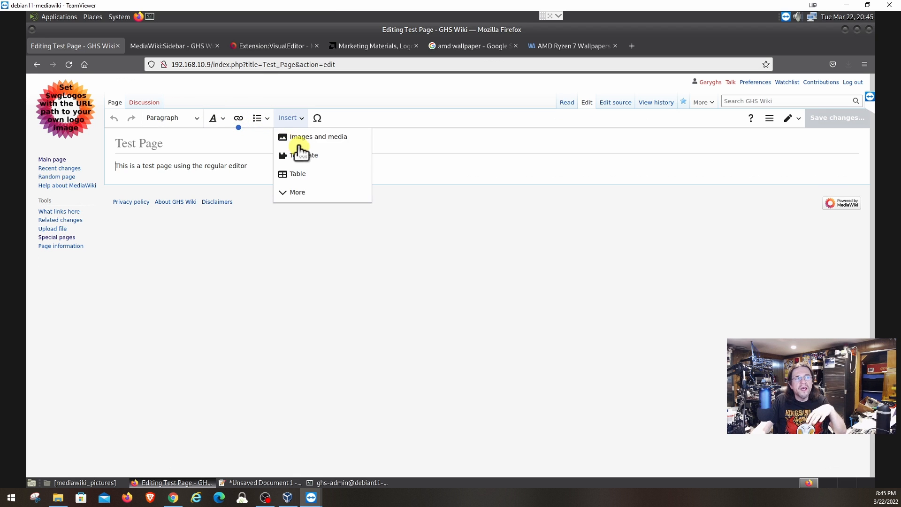
{"action": "left_click", "coordinate": [256, 168]}
{"action": "key", "text": "Return"}
{"action": "key", "text": "Return"}
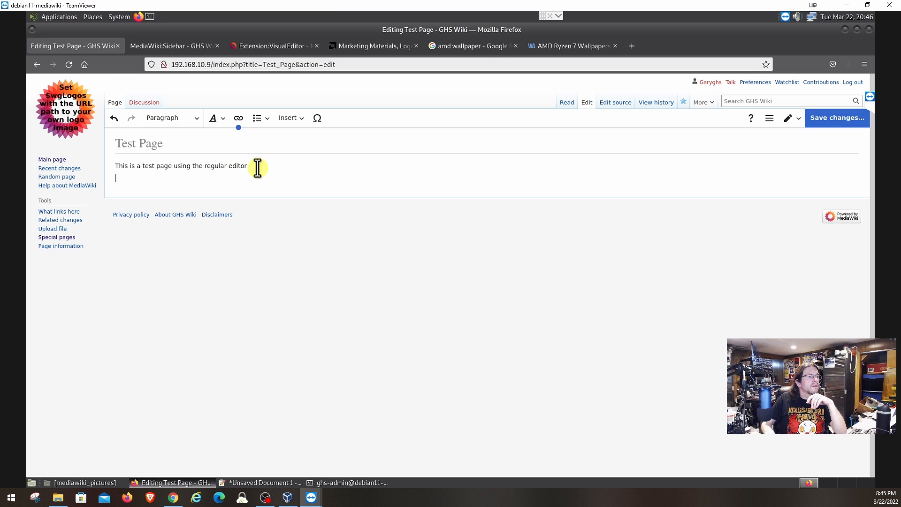
{"action": "left_click", "coordinate": [291, 119]}
Upload Downloads/5303451.png through Images and media, marked as own work.
{"action": "left_click", "coordinate": [298, 139]}
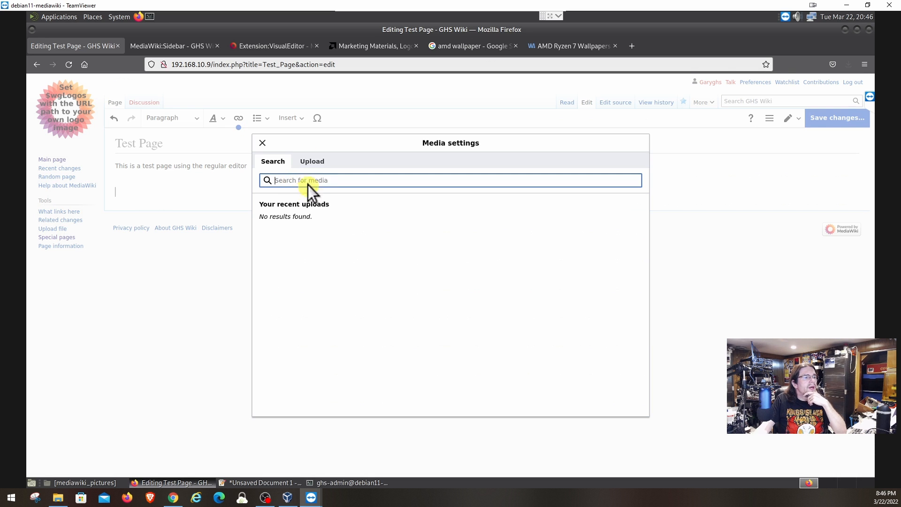
{"action": "left_click", "coordinate": [311, 161]}
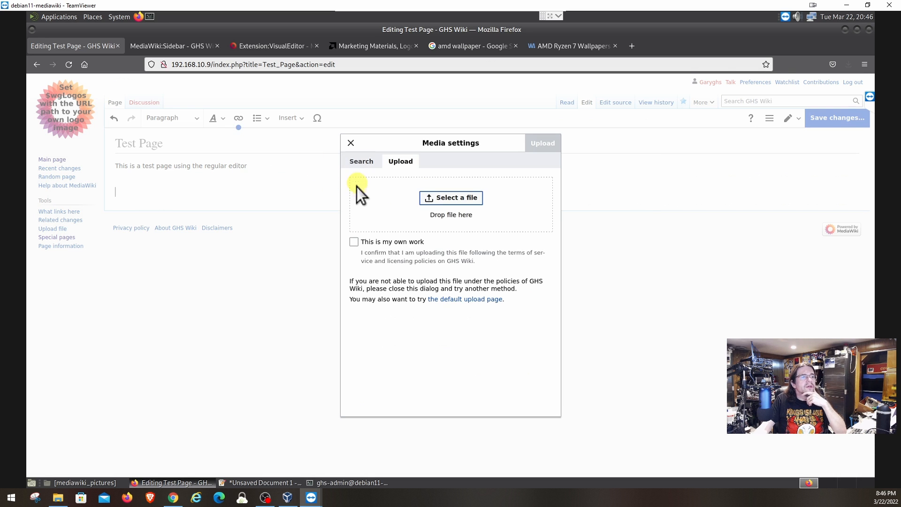
{"action": "left_click", "coordinate": [444, 200]}
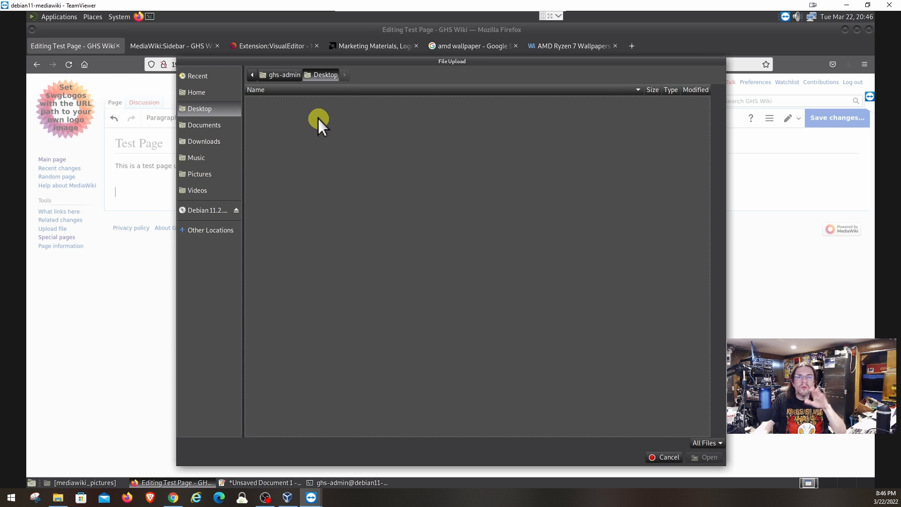
{"action": "left_click", "coordinate": [203, 141]}
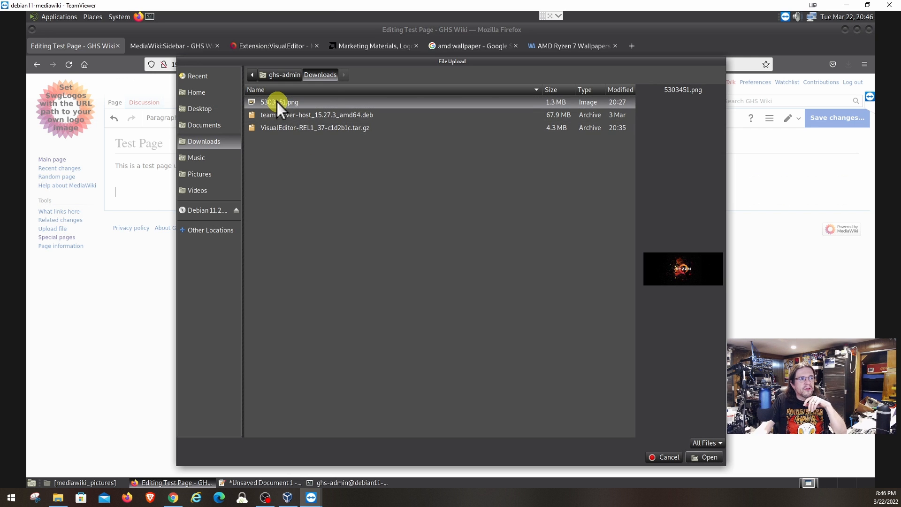
{"action": "left_click", "coordinate": [706, 458]}
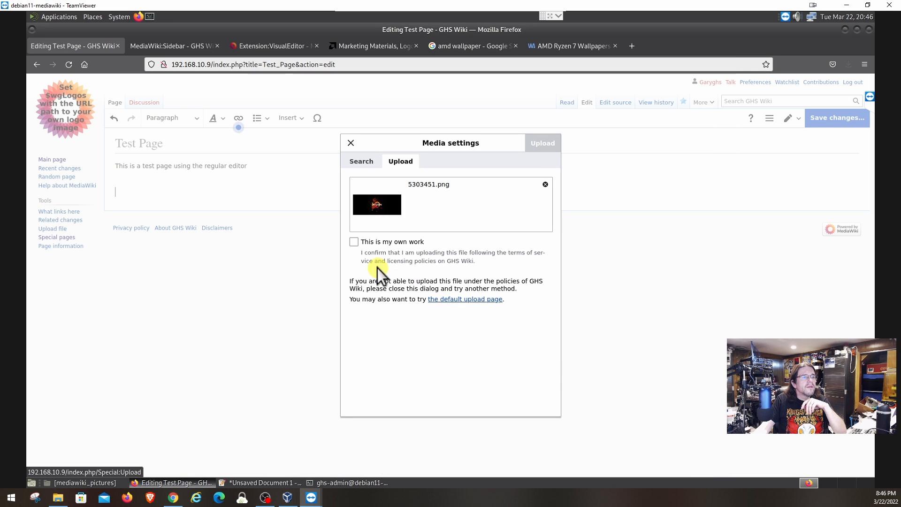
{"action": "left_click", "coordinate": [354, 241]}
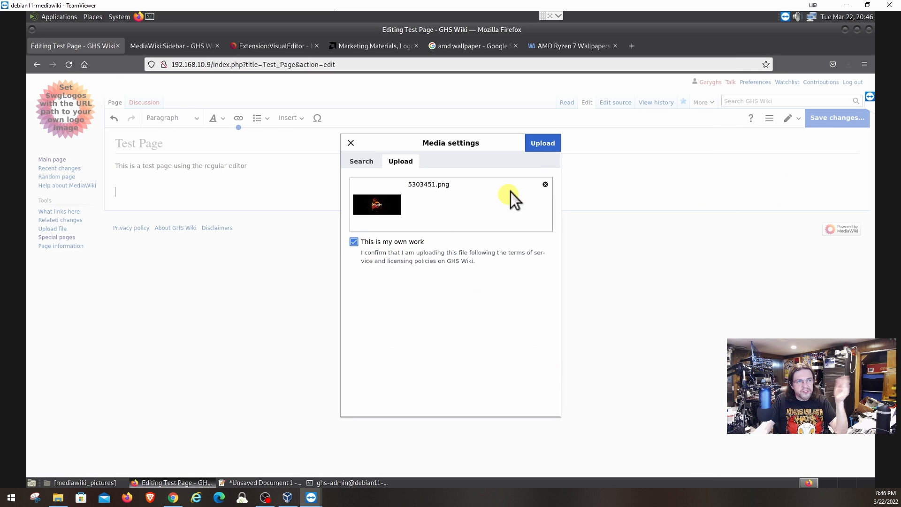
{"action": "left_click", "coordinate": [546, 150]}
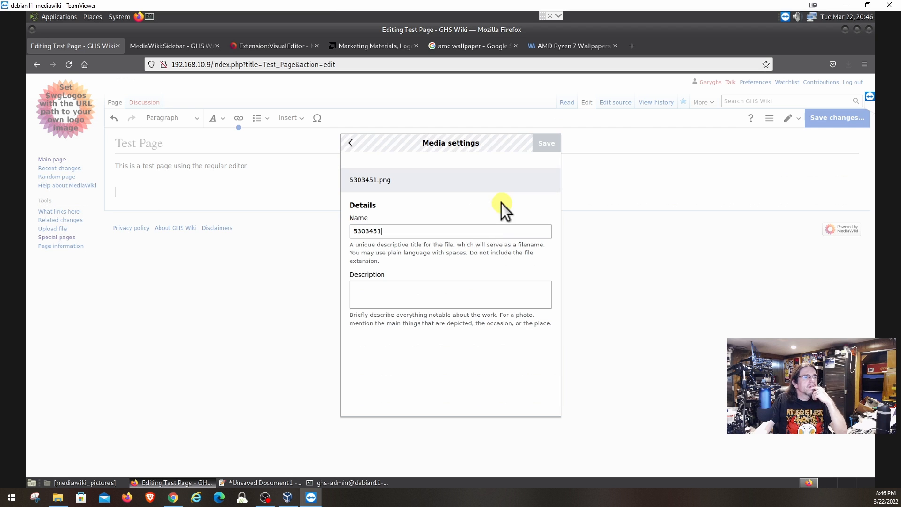
Describe the uploaded file as 'Amd Wallpaper' and save its details.
{"action": "left_click", "coordinate": [398, 294]}
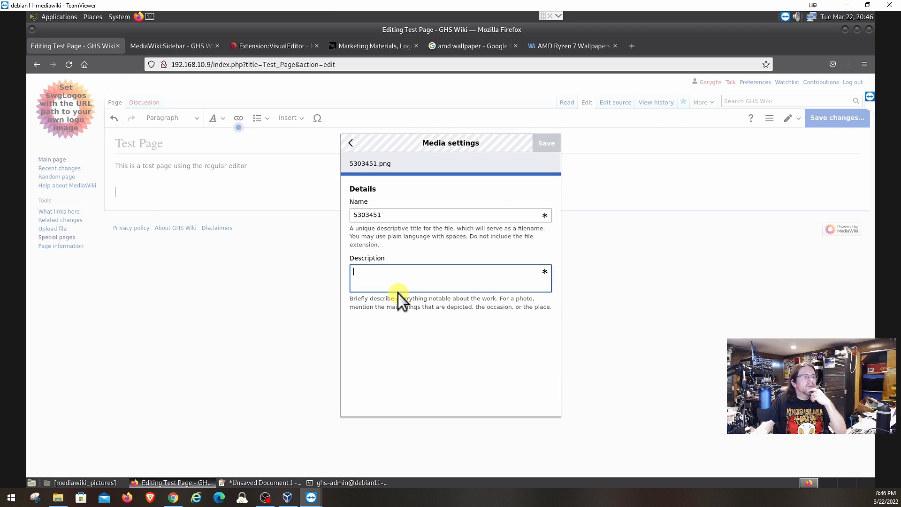
{"action": "type", "text": "Amd "}
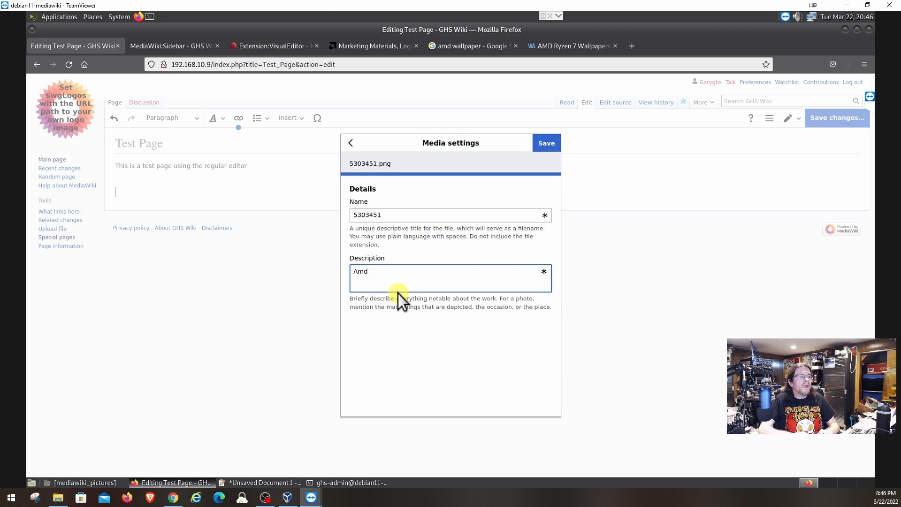
{"action": "type", "text": "Wall"}
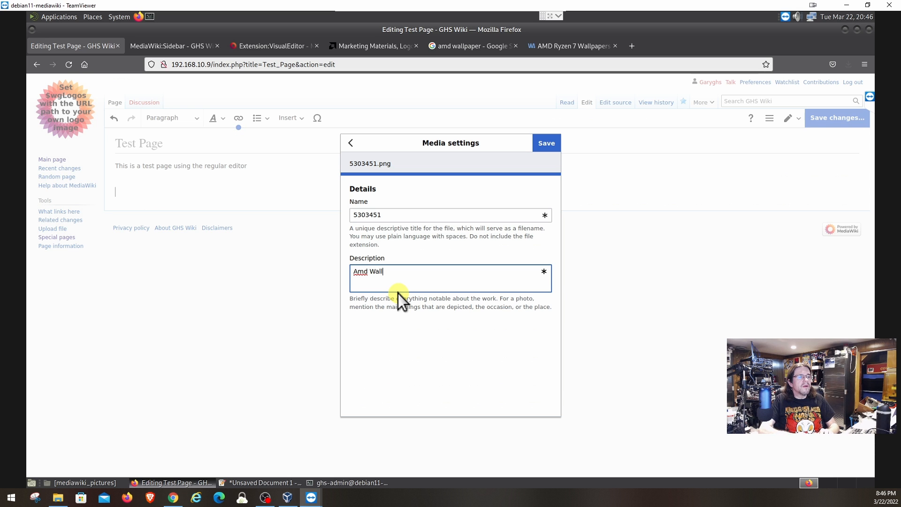
{"action": "type", "text": "paper"}
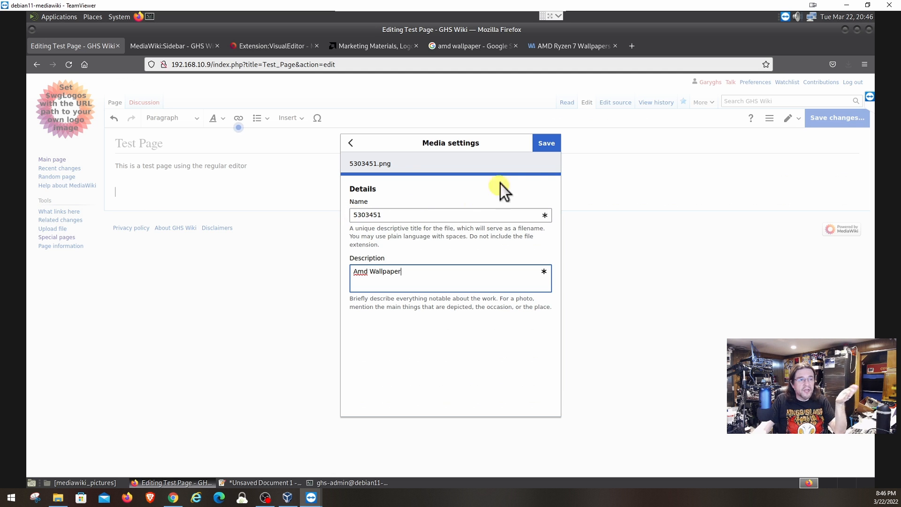
{"action": "left_click", "coordinate": [544, 144]}
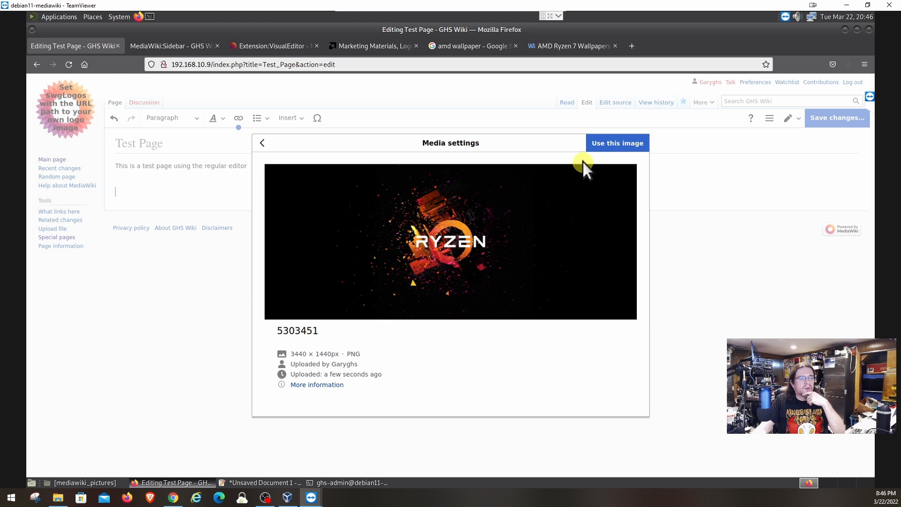
Insert the uploaded Ryzen image with 'Wrap text around this item' unchecked.
{"action": "left_click", "coordinate": [609, 148]}
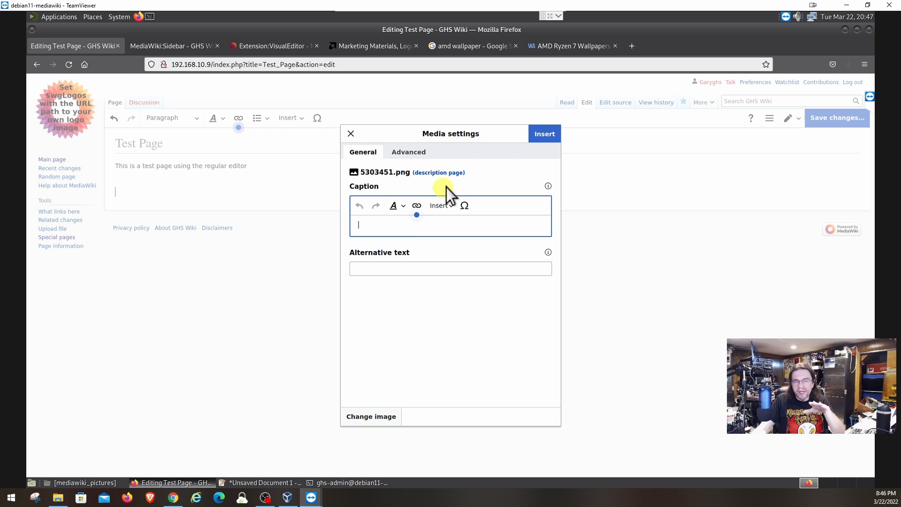
{"action": "left_click", "coordinate": [407, 156]}
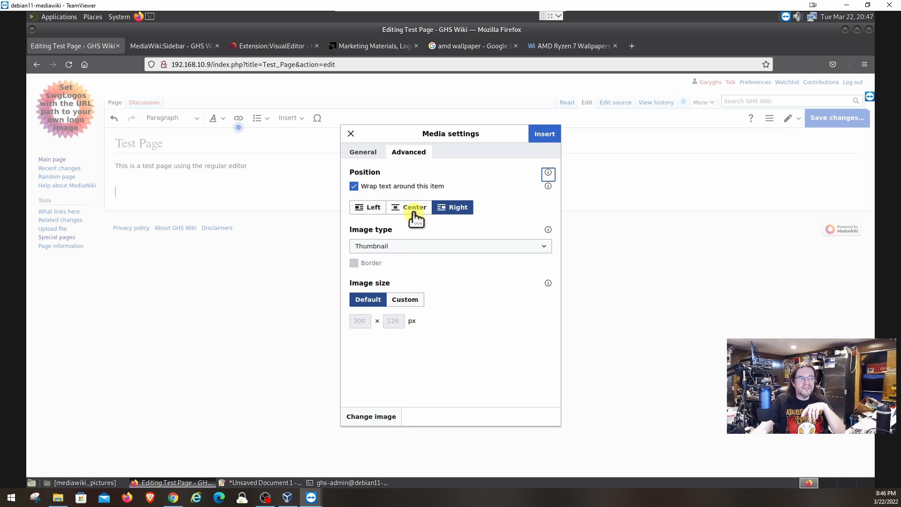
{"action": "left_click", "coordinate": [355, 188]}
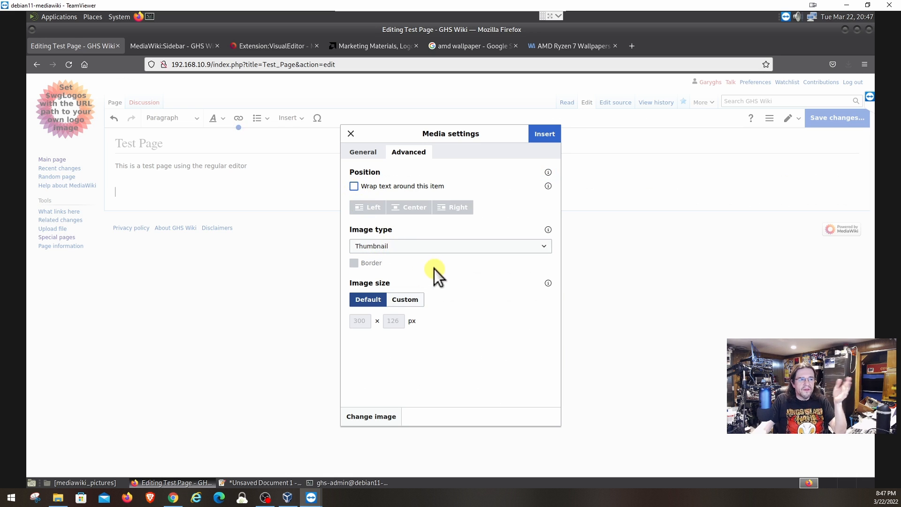
{"action": "left_click", "coordinate": [545, 134]}
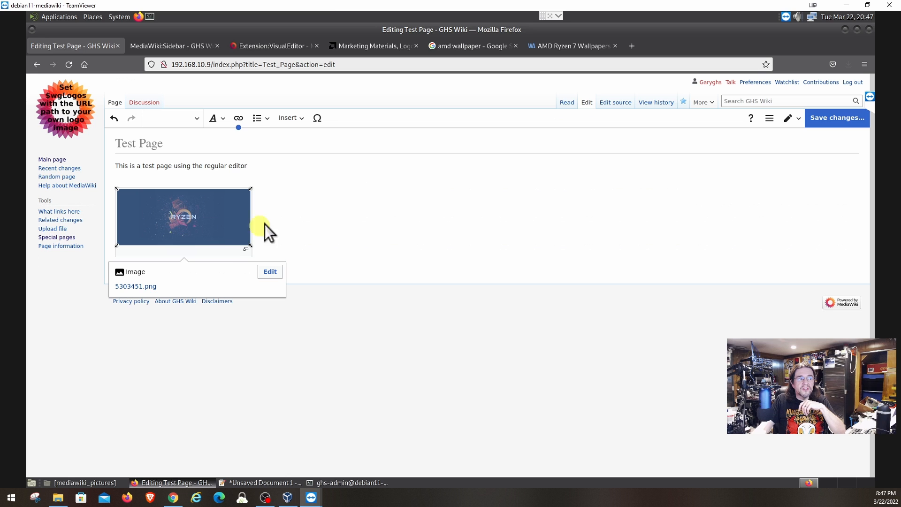
Drag the Ryzen image's corner handle to enlarge it to about 984 × 412 px.
{"action": "left_click", "coordinate": [282, 216]}
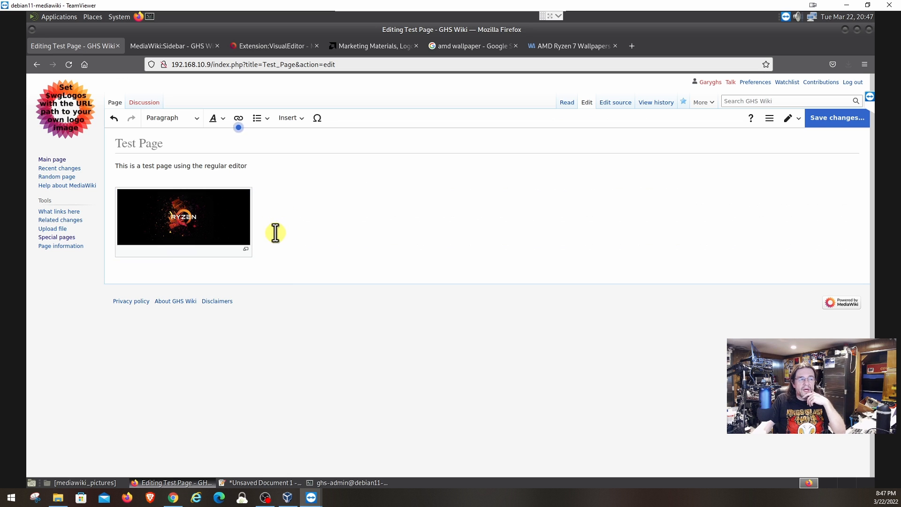
{"action": "left_click", "coordinate": [190, 221]}
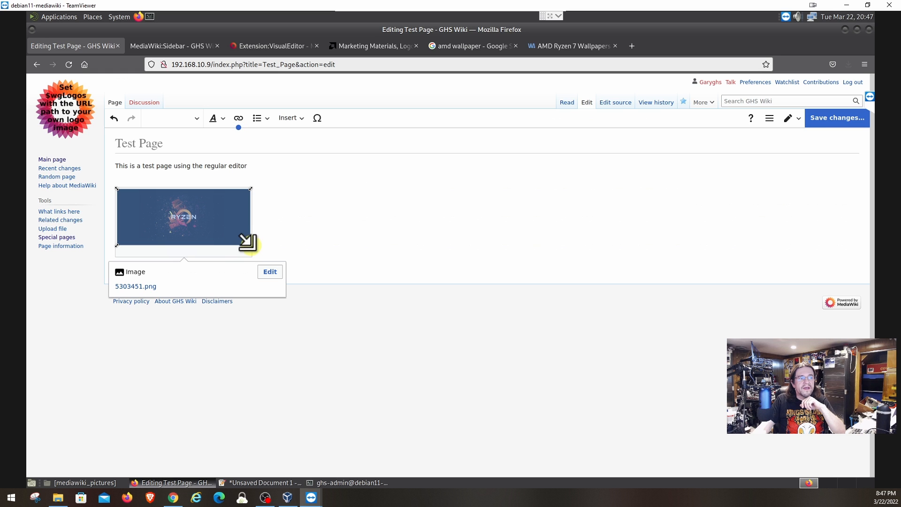
{"action": "left_click_drag", "start_coordinate": [248, 242], "coordinate": [300, 272]}
{"action": "left_click_drag", "start_coordinate": [358, 293], "coordinate": [708, 407]}
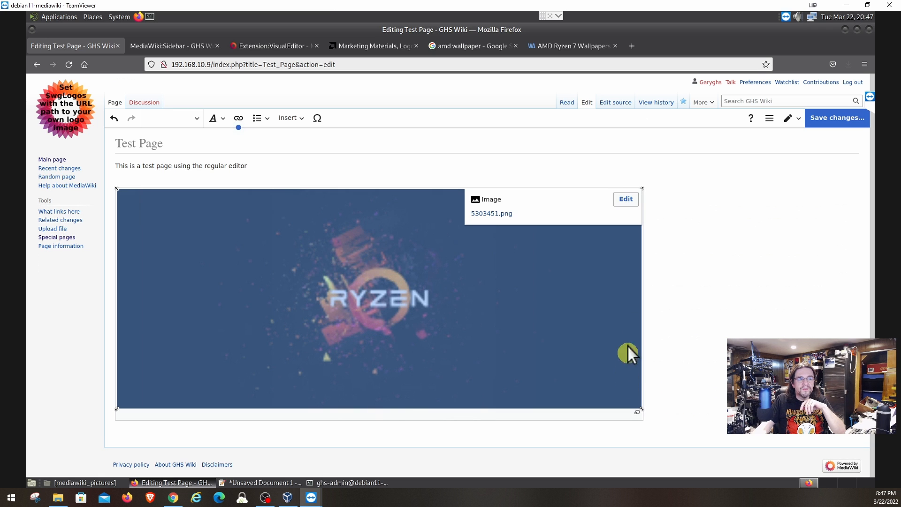
{"action": "left_click", "coordinate": [703, 294]}
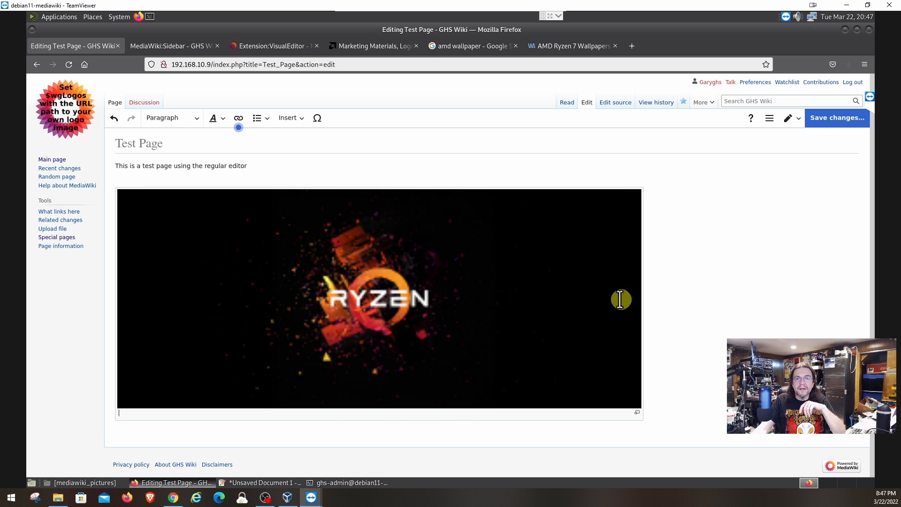
{"action": "left_click", "coordinate": [458, 290]}
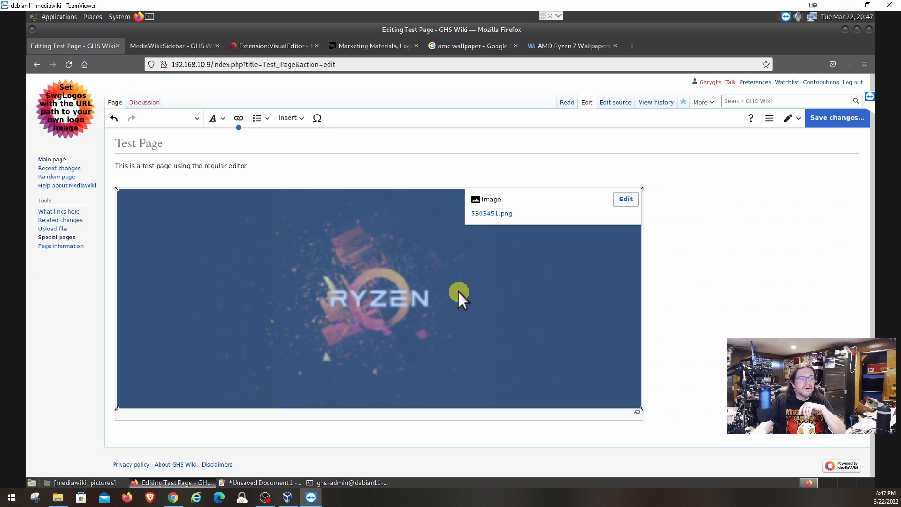
{"action": "left_click", "coordinate": [681, 270]}
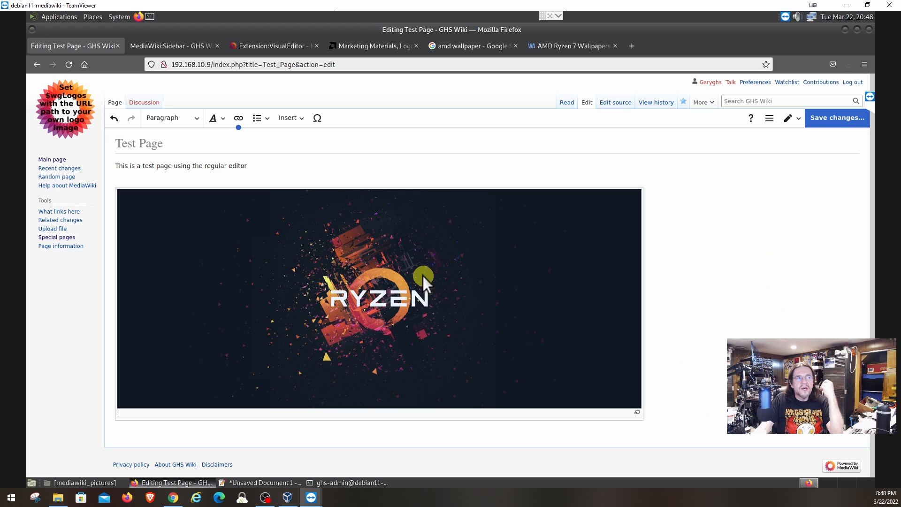
Caption the Ryzen wallpaper image 'fsfsdfsfsdfs' through its media settings and apply it.
{"action": "left_click", "coordinate": [544, 277]}
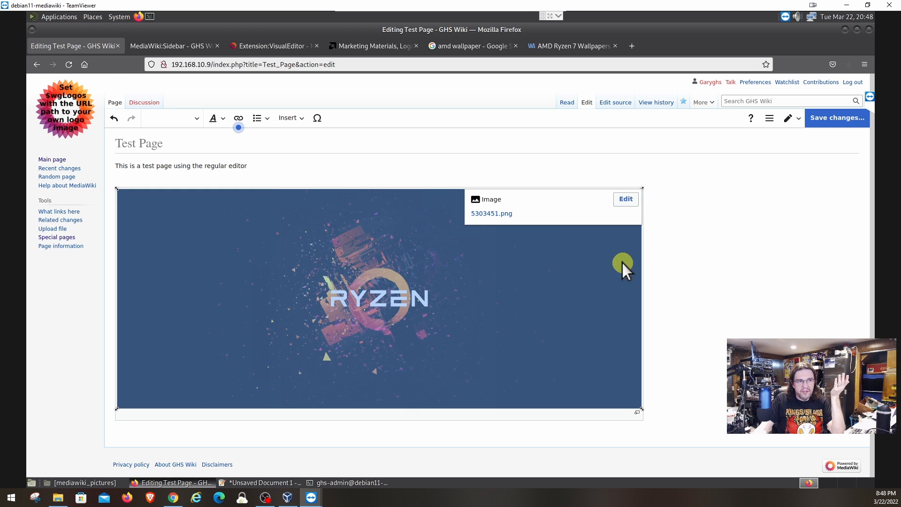
{"action": "left_click", "coordinate": [629, 198]}
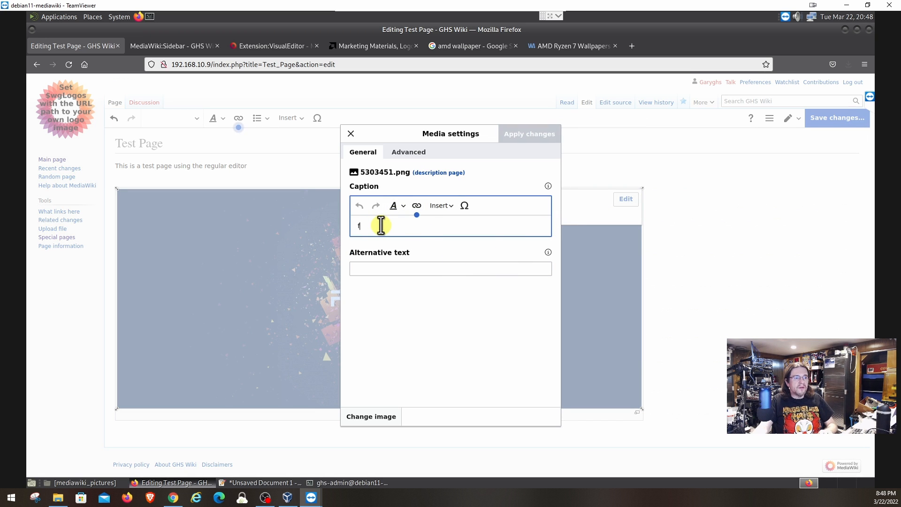
{"action": "type", "text": "fsfsdfsfsdfs"}
{"action": "left_click", "coordinate": [417, 271]}
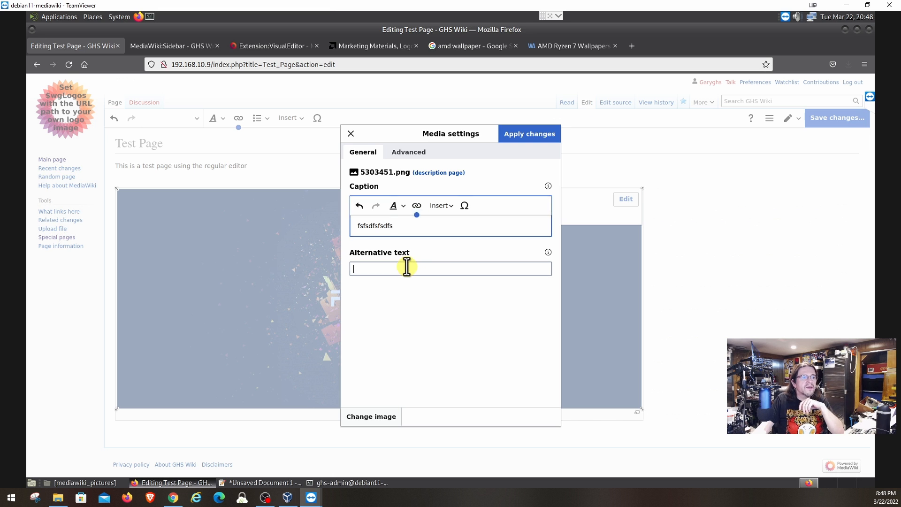
{"action": "left_click", "coordinate": [519, 136]}
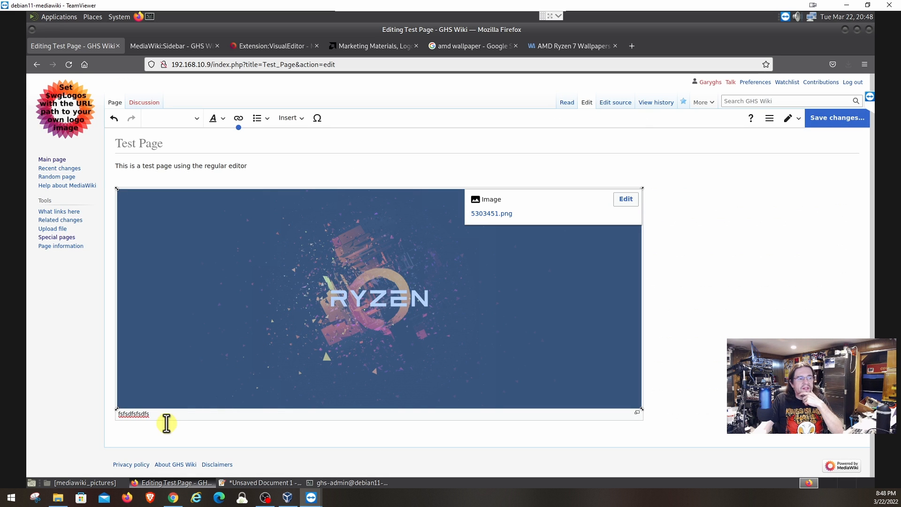
{"action": "left_click", "coordinate": [120, 416]}
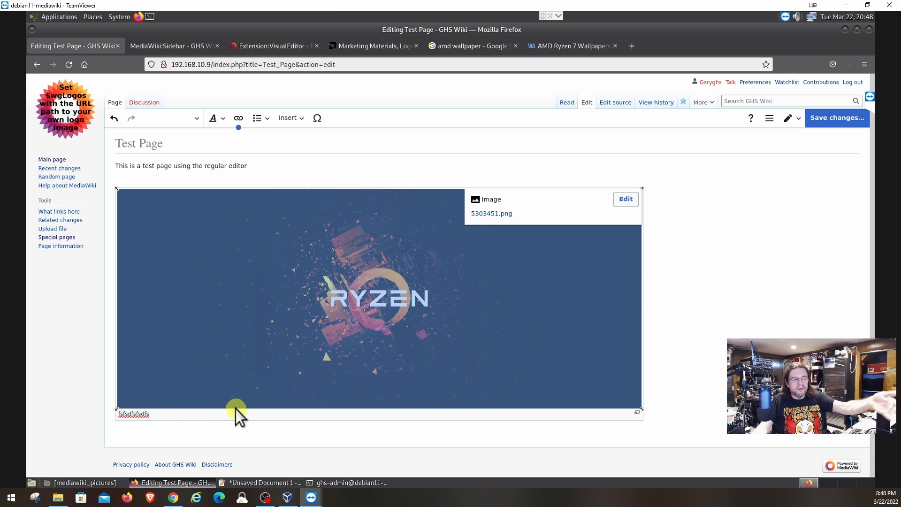
Leave the image, bring up the Links help tip, and look at the list options.
{"action": "left_click", "coordinate": [740, 296]}
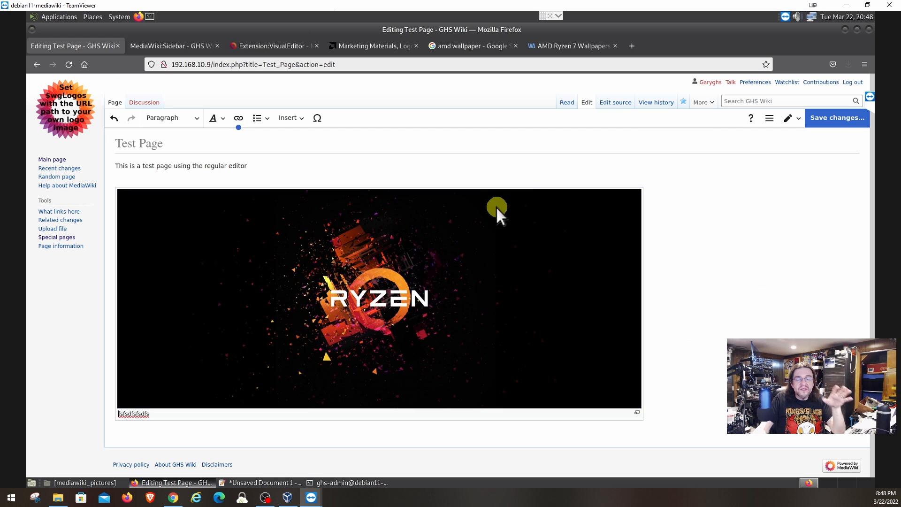
{"action": "left_click", "coordinate": [239, 119]}
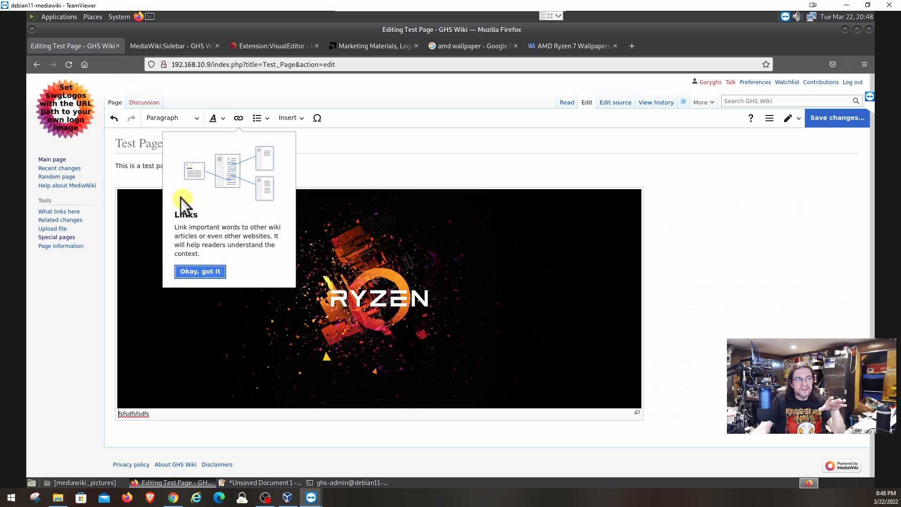
{"action": "left_click", "coordinate": [258, 119]}
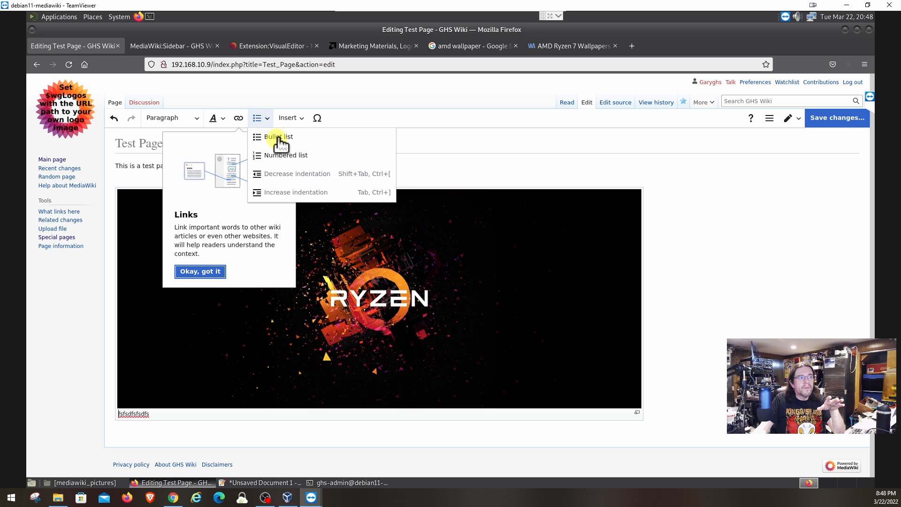
Look through the Insert and text-style menus, then select and deselect a caption word.
{"action": "left_click", "coordinate": [292, 118]}
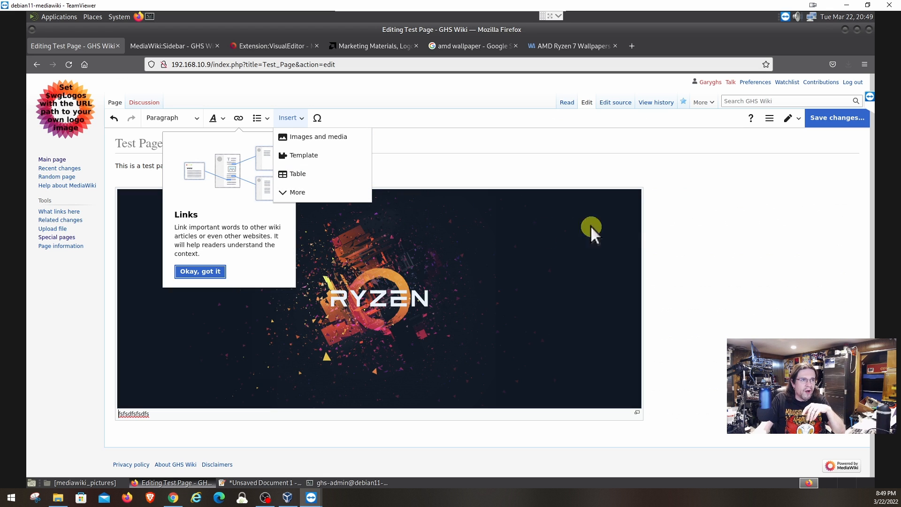
{"action": "left_click", "coordinate": [681, 228]}
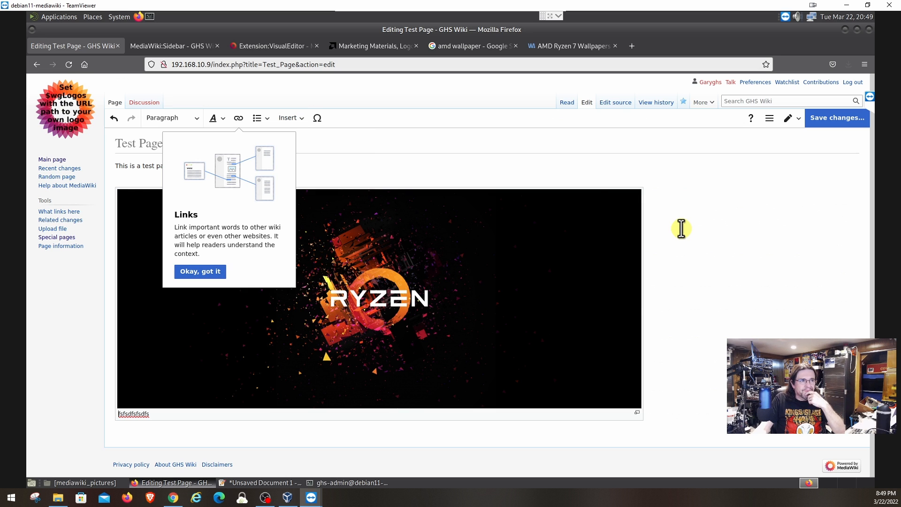
{"action": "left_click", "coordinate": [212, 123]}
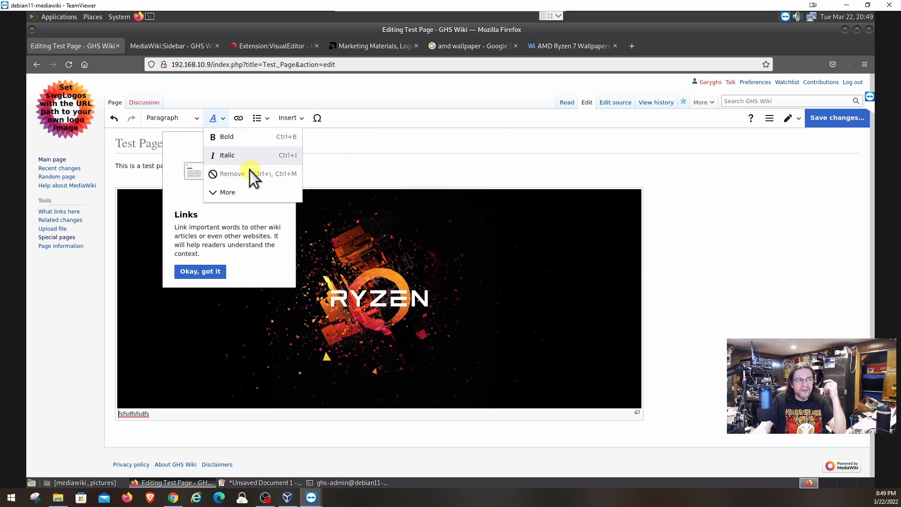
{"action": "left_click", "coordinate": [673, 411]}
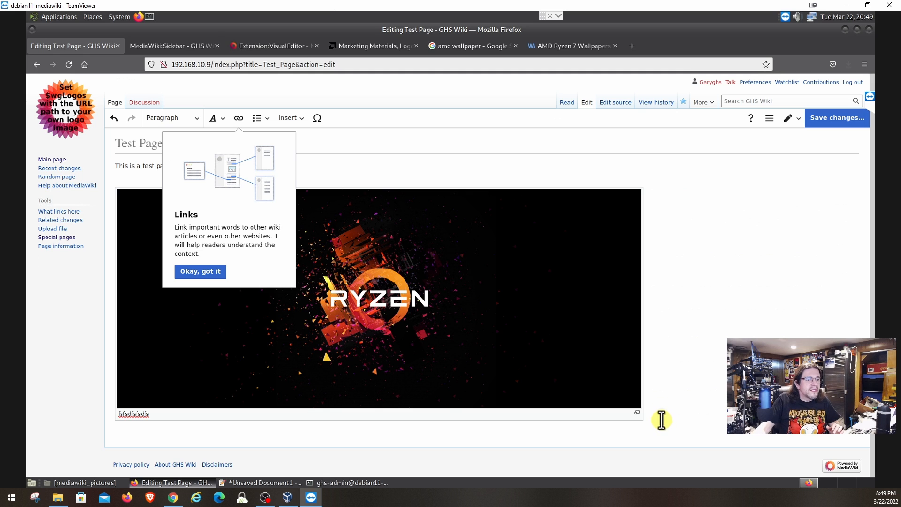
{"action": "double_click", "coordinate": [662, 420]}
{"action": "left_click", "coordinate": [657, 427]}
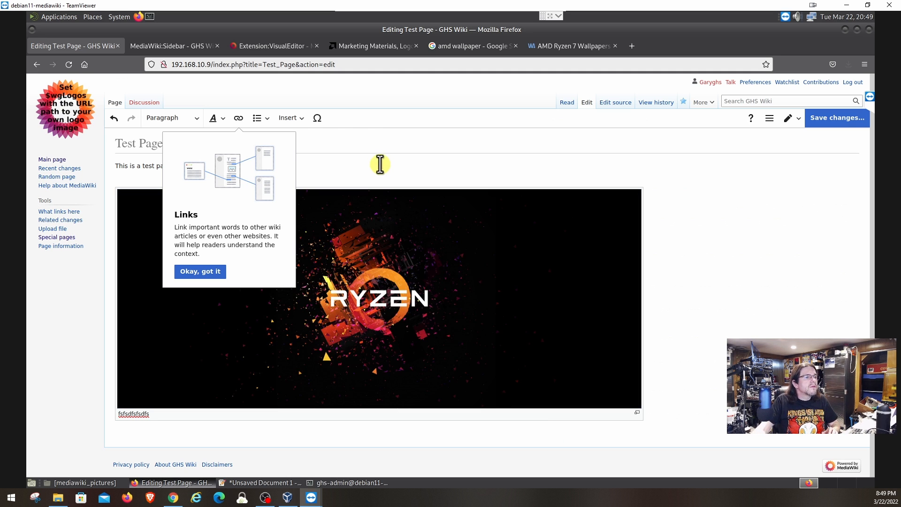
Add the heading 'This is a test headding' below the captioned image.
{"action": "left_click", "coordinate": [214, 272]}
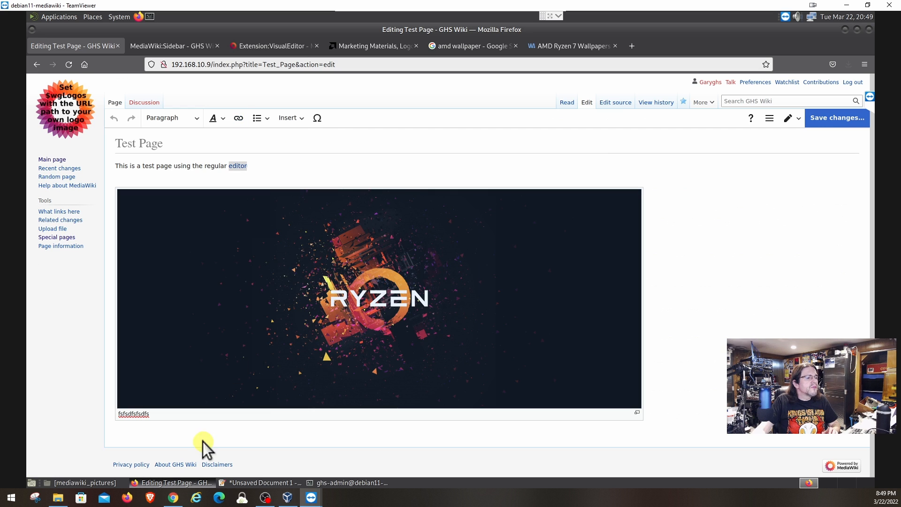
{"action": "left_click", "coordinate": [166, 428]}
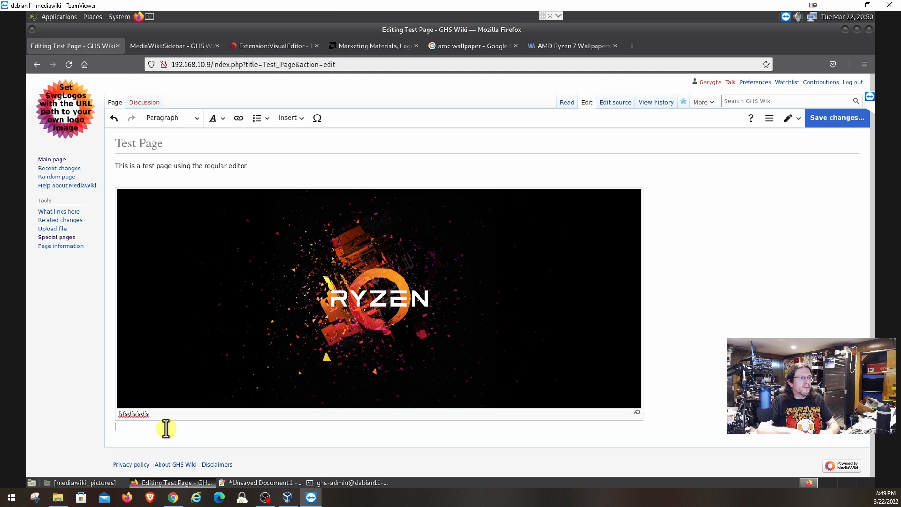
{"action": "type", "text": "This is a "}
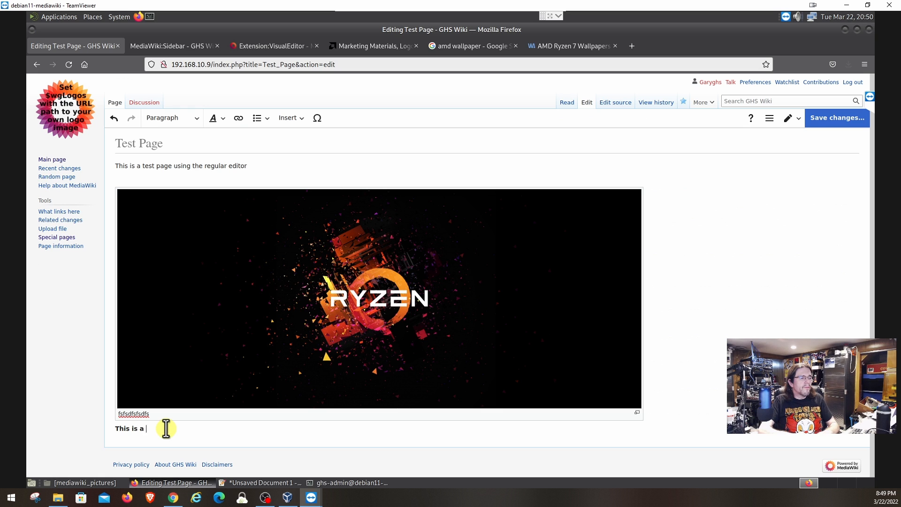
{"action": "type", "text": "test headding"}
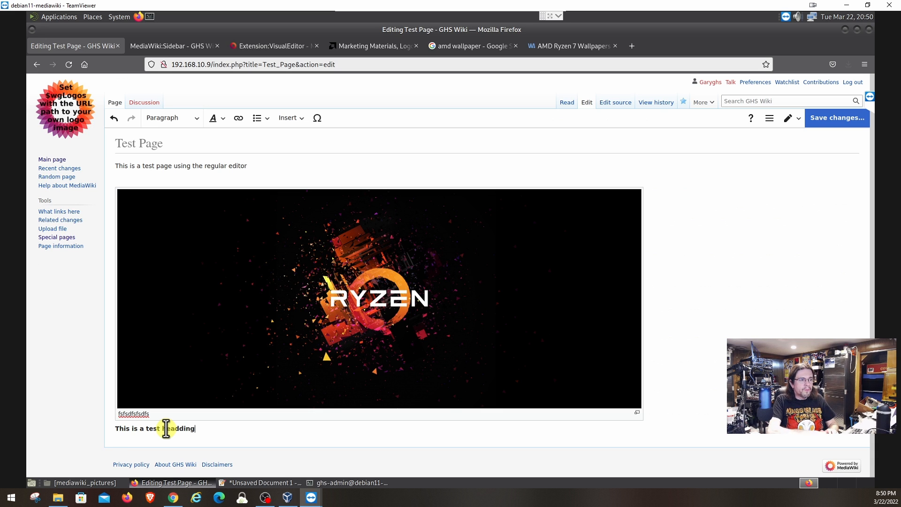
{"action": "key", "text": "ctrl+2"}
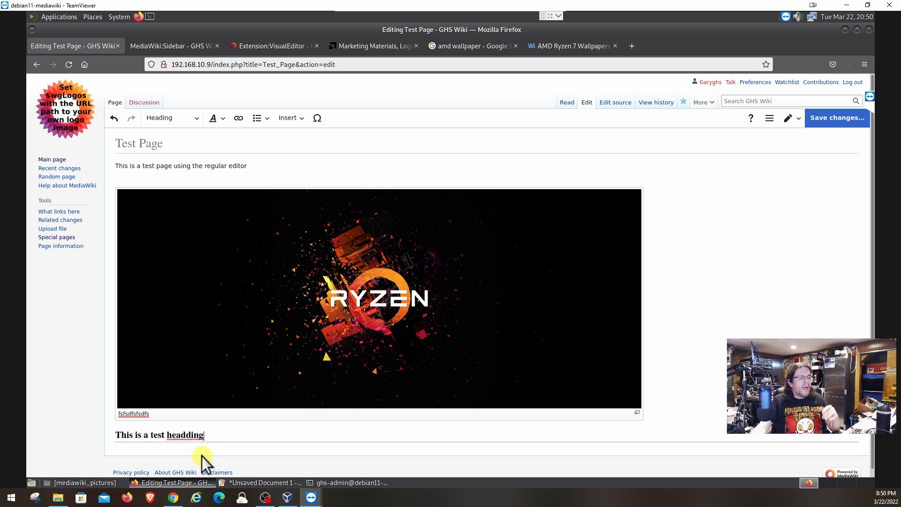
Add the placeholder paragraph 'thedawrfvskrjewksifewjrw;' beneath the heading.
{"action": "key", "text": "Return"}
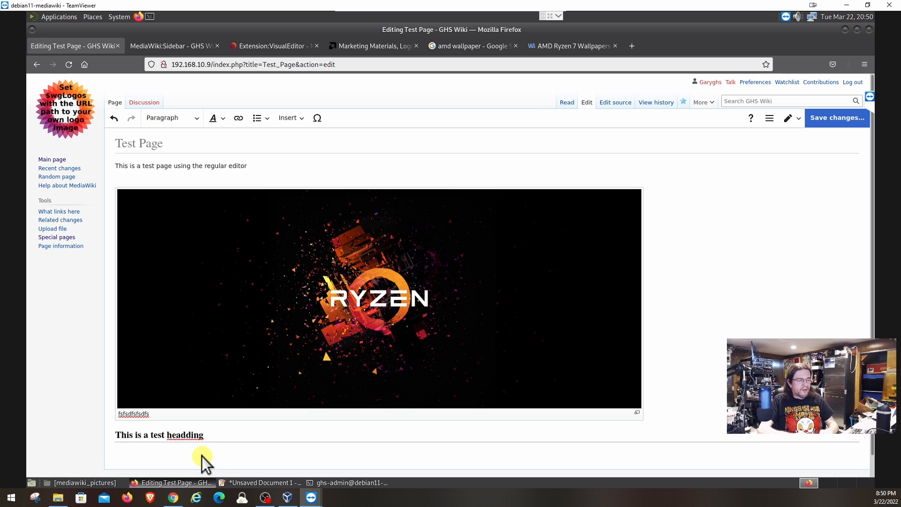
{"action": "type", "text": "thedawr"}
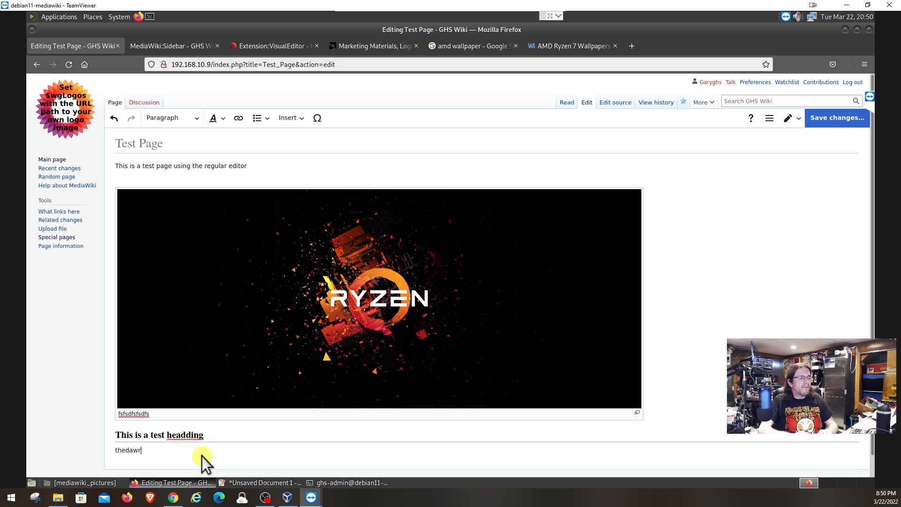
{"action": "type", "text": "fvskrjewksifewjrw;lfjsl;"}
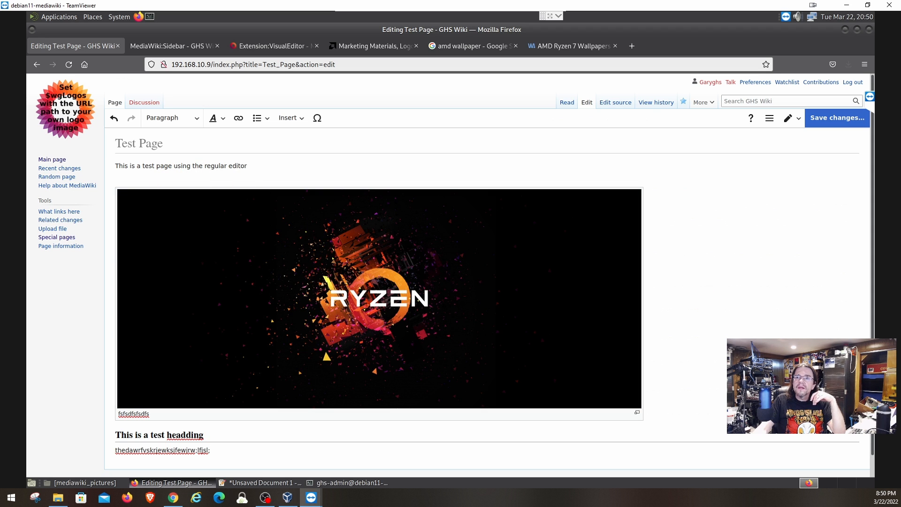
{"action": "key", "text": "alt+Tab"}
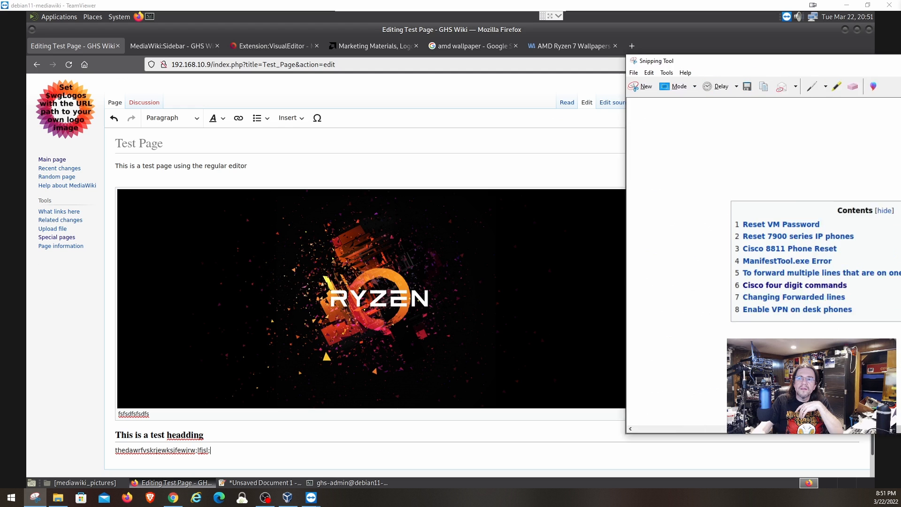
Bring the Snipping Tool window on screen and start a new snip.
{"action": "left_click_drag", "start_coordinate": [900, 64], "coordinate": [534, 52]}
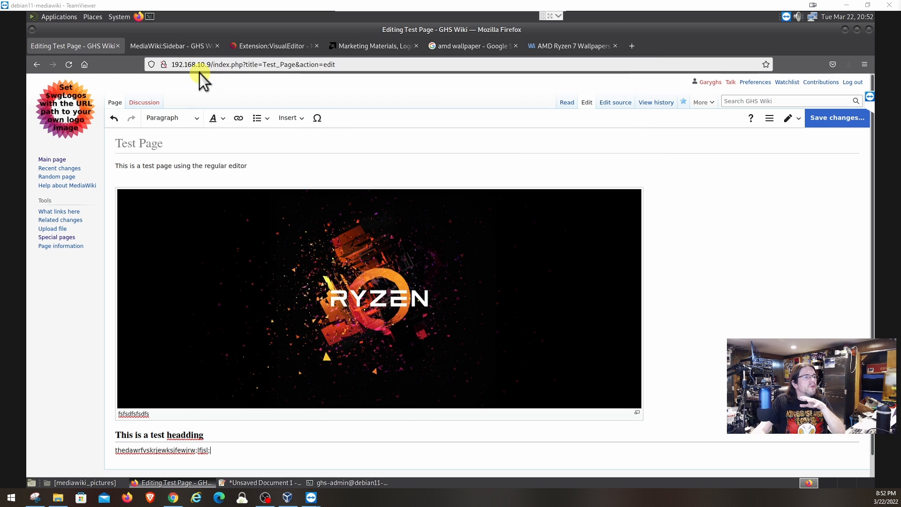
{"action": "left_click", "coordinate": [197, 74]}
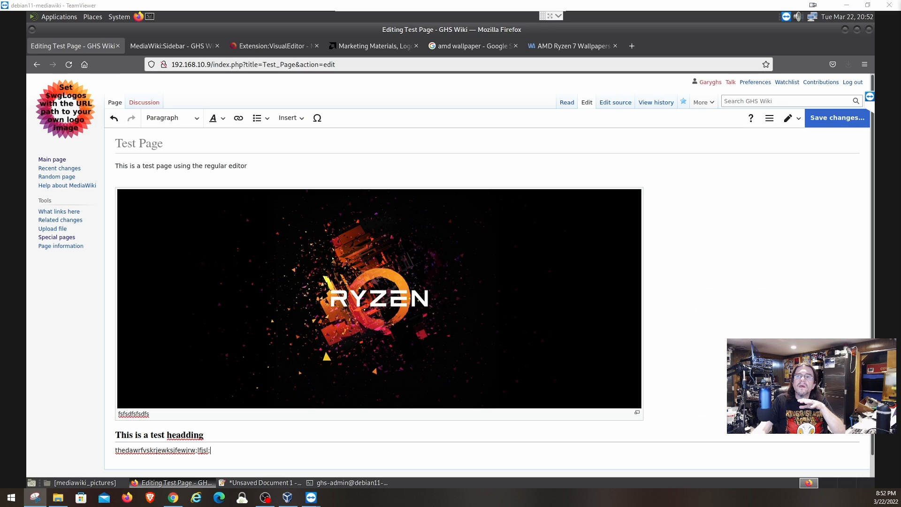
Capture a screen region as a snip and scroll down the captured Cisco page.
{"action": "left_click_drag", "start_coordinate": [900, 14], "coordinate": [317, 2]}
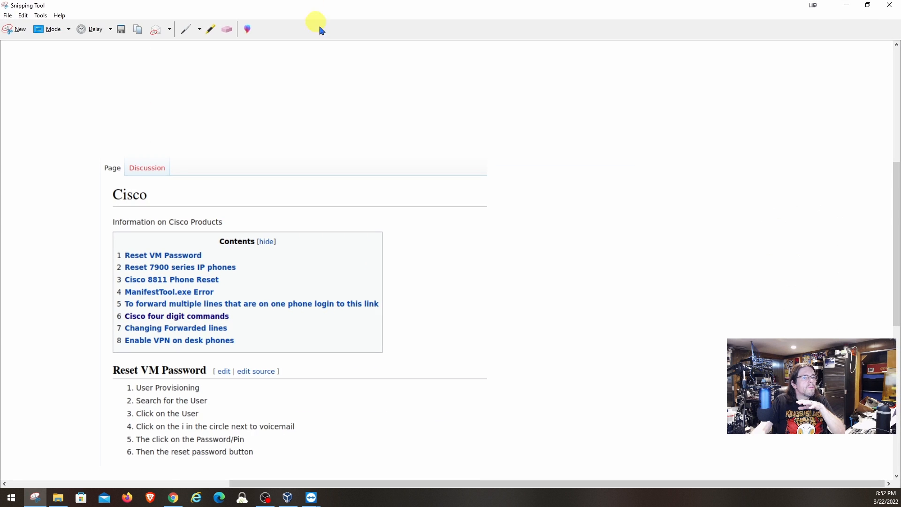
{"action": "left_click", "coordinate": [900, 224]}
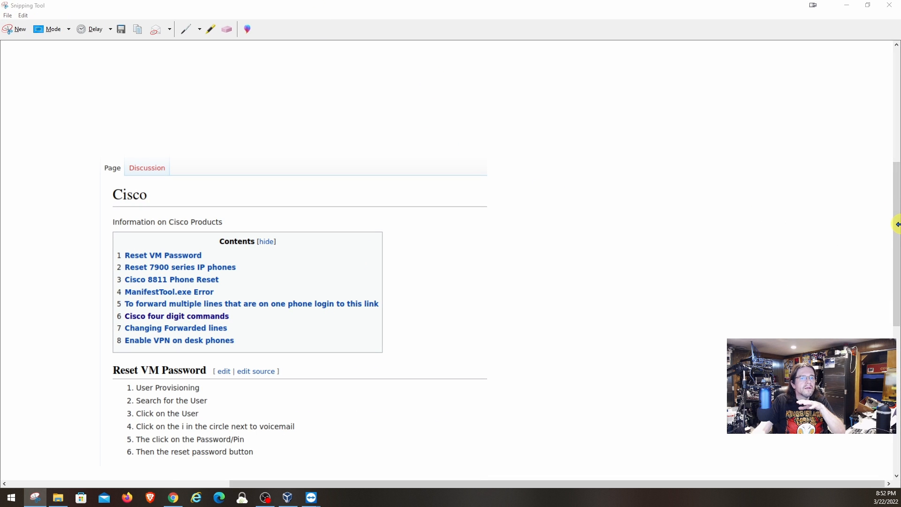
{"action": "left_click_drag", "start_coordinate": [896, 245], "coordinate": [891, 280]}
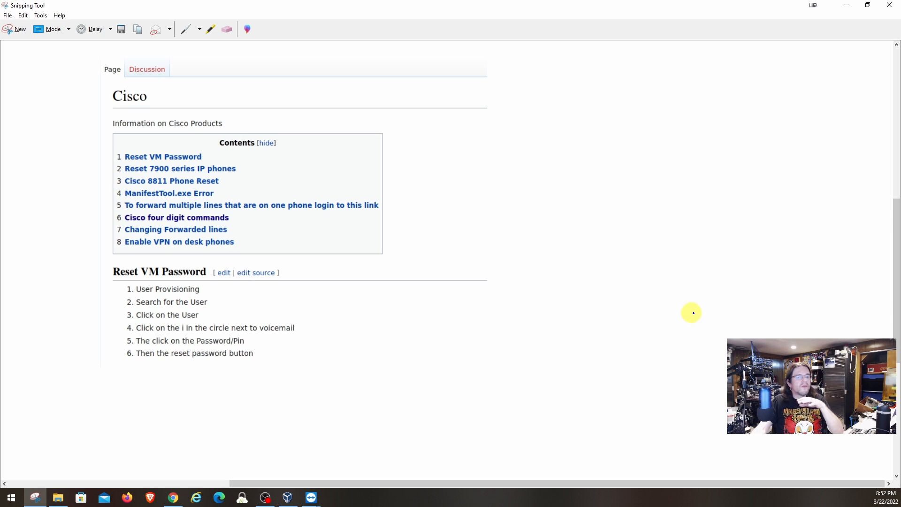
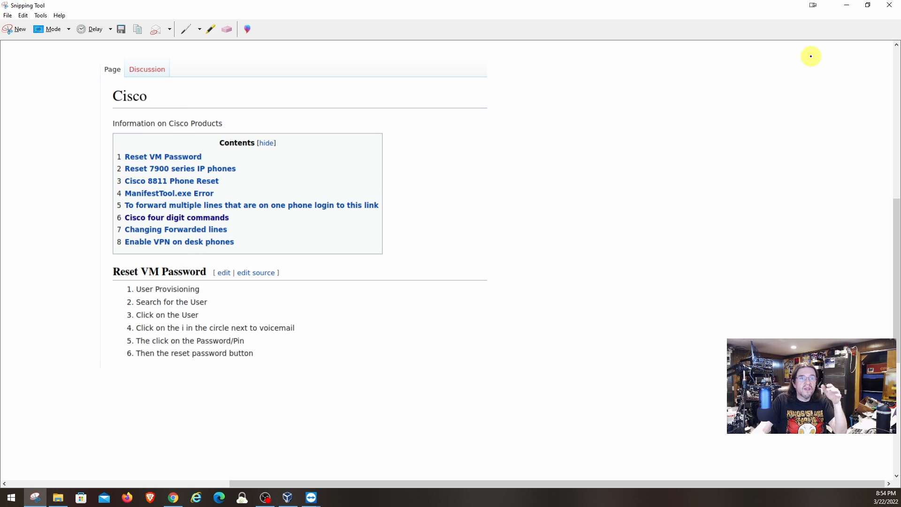
Close the Cisco-page snip without saving it.
{"action": "left_click", "coordinate": [889, 10]}
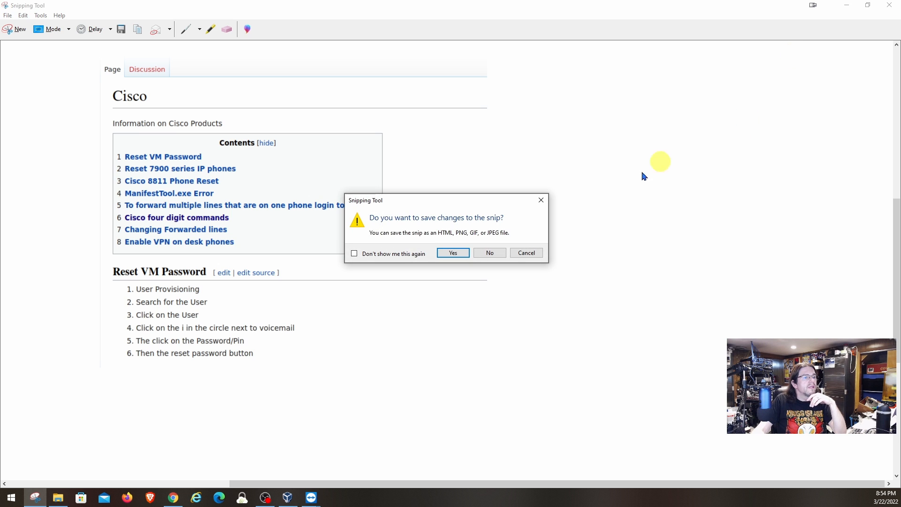
{"action": "left_click", "coordinate": [490, 252]}
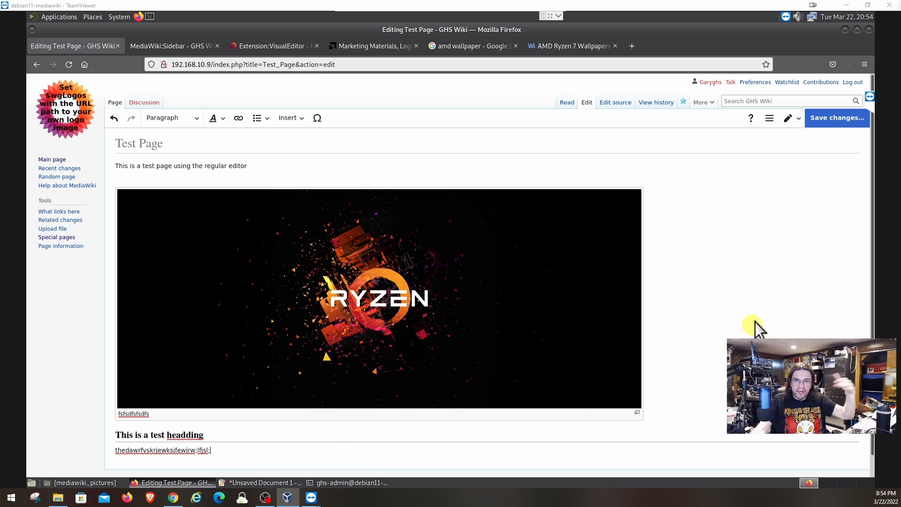
Save the Test Page with summary 'updated the test page', then view the Extension:VisualEditor page.
{"action": "left_click", "coordinate": [831, 123]}
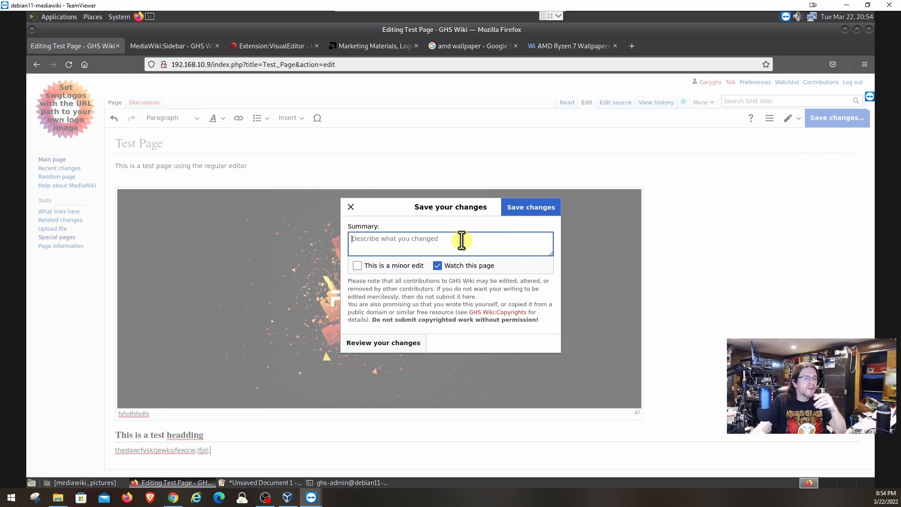
{"action": "type", "text": "update"}
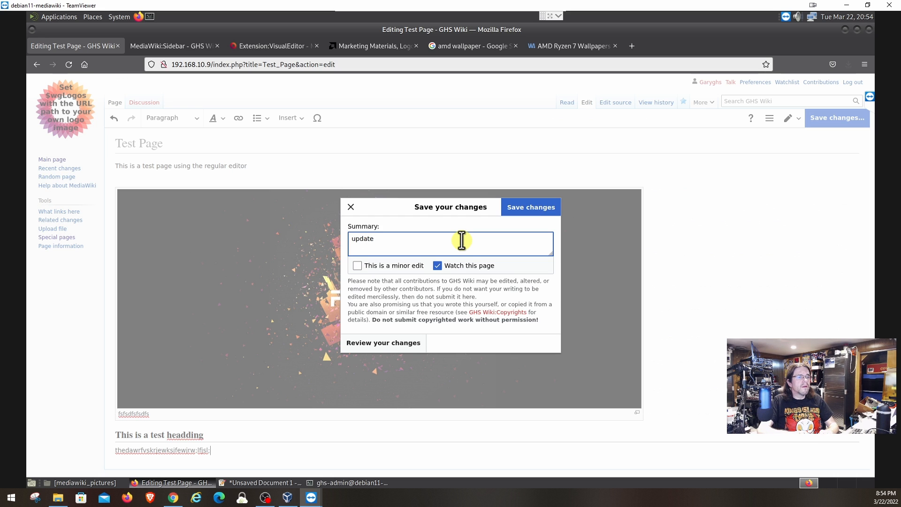
{"action": "type", "text": "d the "}
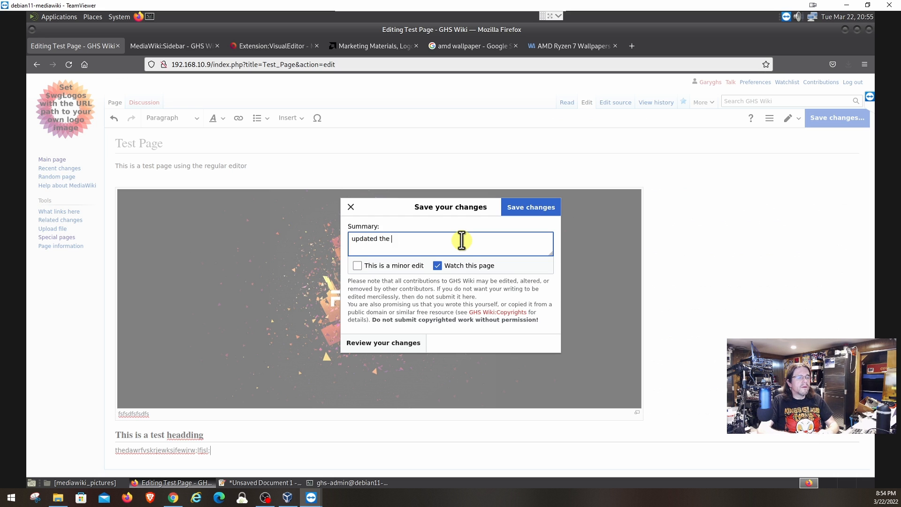
{"action": "type", "text": "test page"}
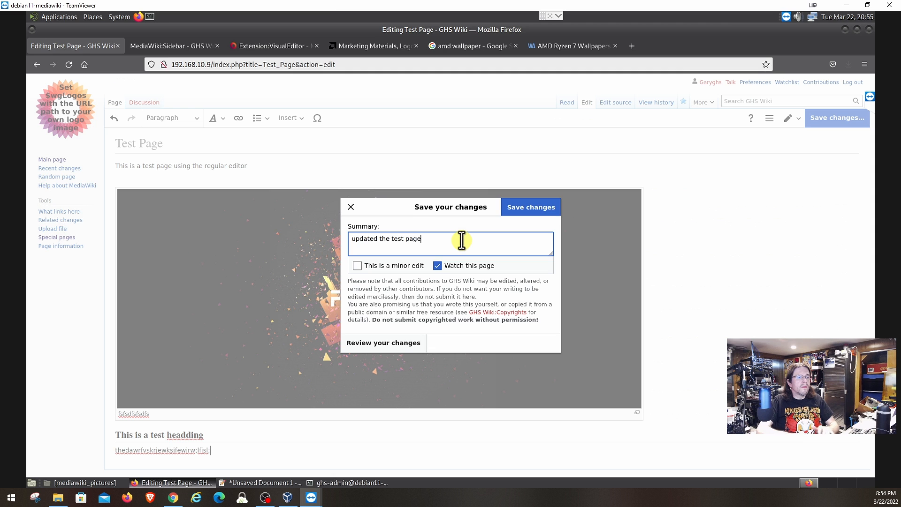
{"action": "left_click", "coordinate": [526, 197]}
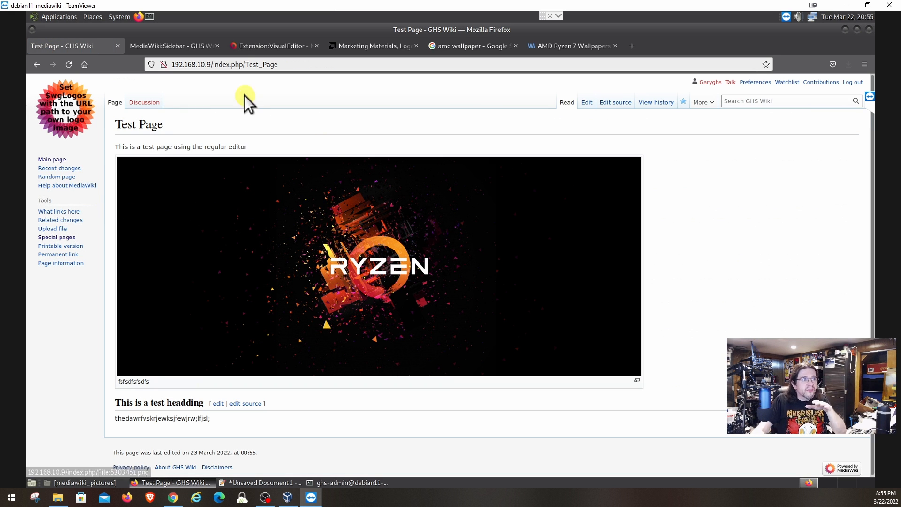
{"action": "left_click", "coordinate": [277, 47]}
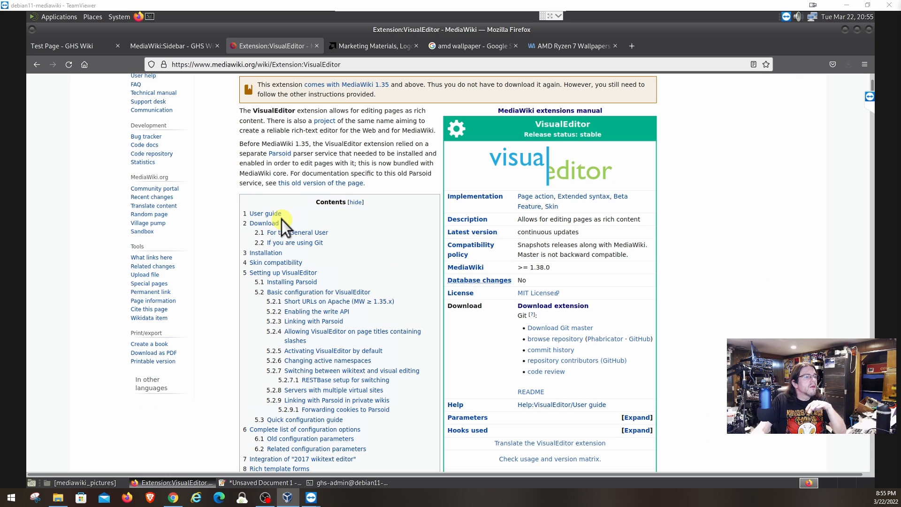
Return to the VisualEditor REL1_37 download page and start choosing another extension.
{"action": "scroll", "coordinate": [282, 220], "scroll_direction": "up", "scroll_amount": 4}
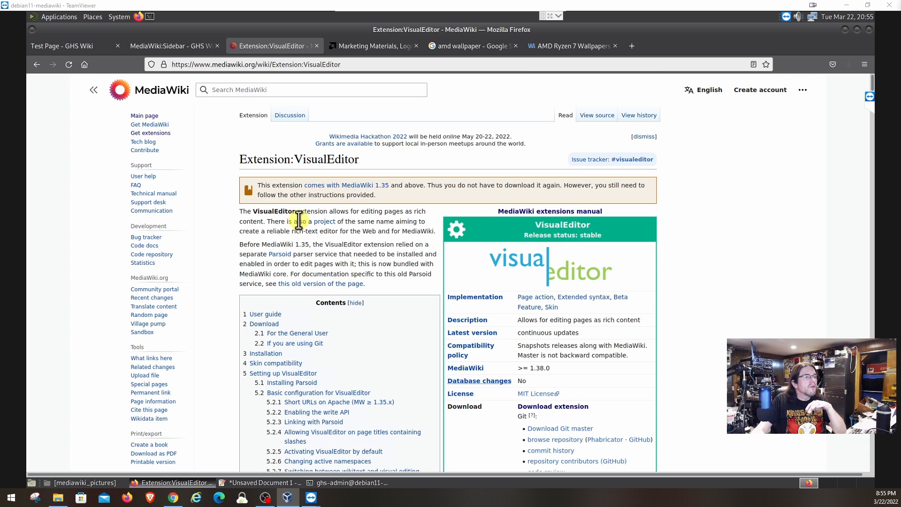
{"action": "left_click", "coordinate": [324, 281]}
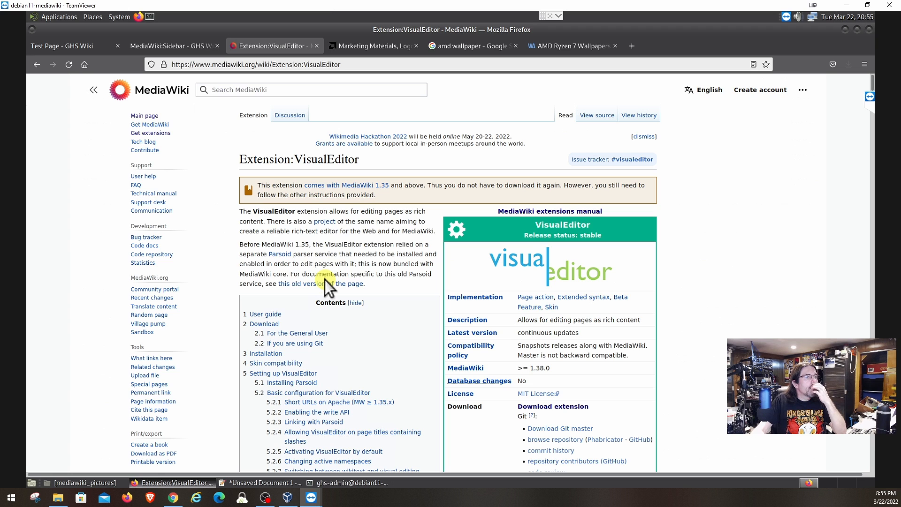
{"action": "left_click", "coordinate": [36, 65]}
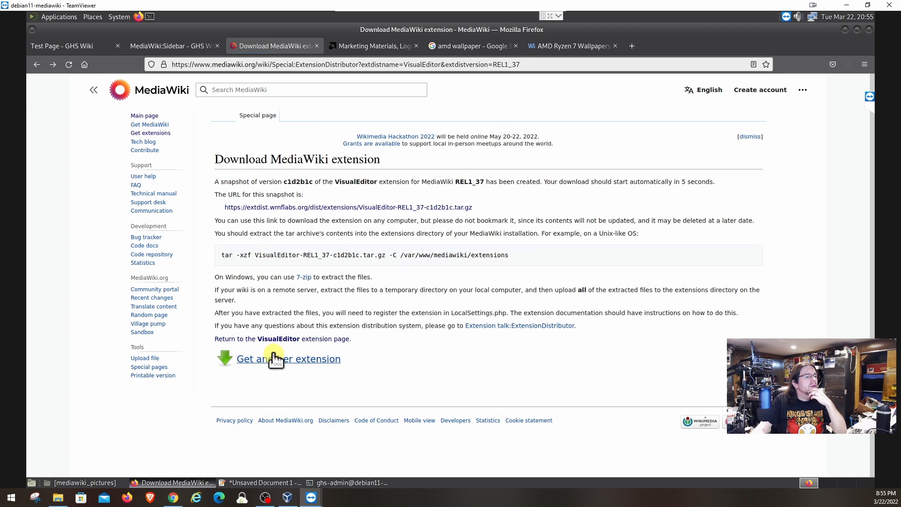
{"action": "left_click", "coordinate": [275, 358]}
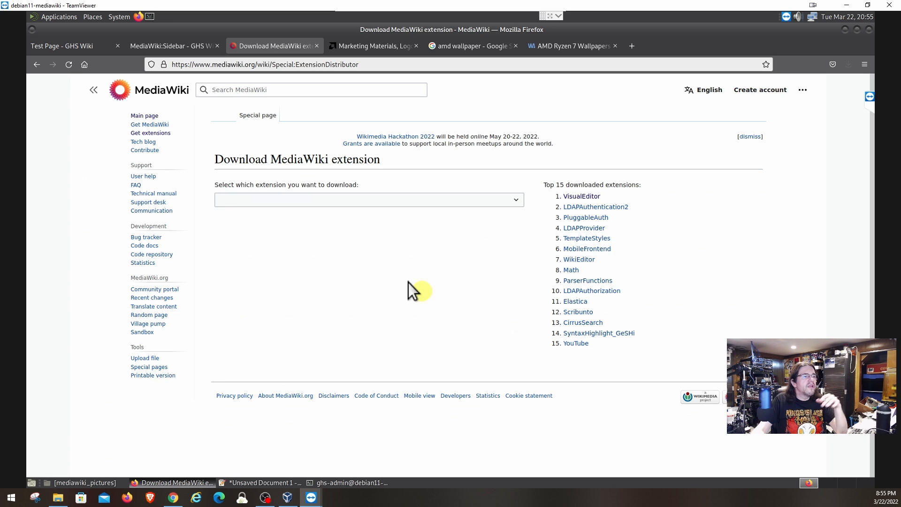
Select CreatePageUw in the downloadable extensions list.
{"action": "left_click", "coordinate": [318, 210]}
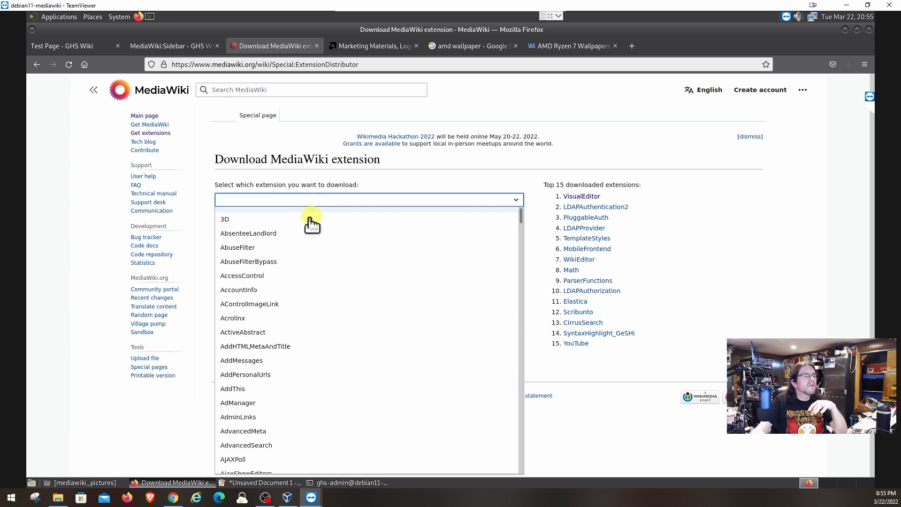
{"action": "left_click", "coordinate": [282, 207]}
{"action": "type", "text": "cr"}
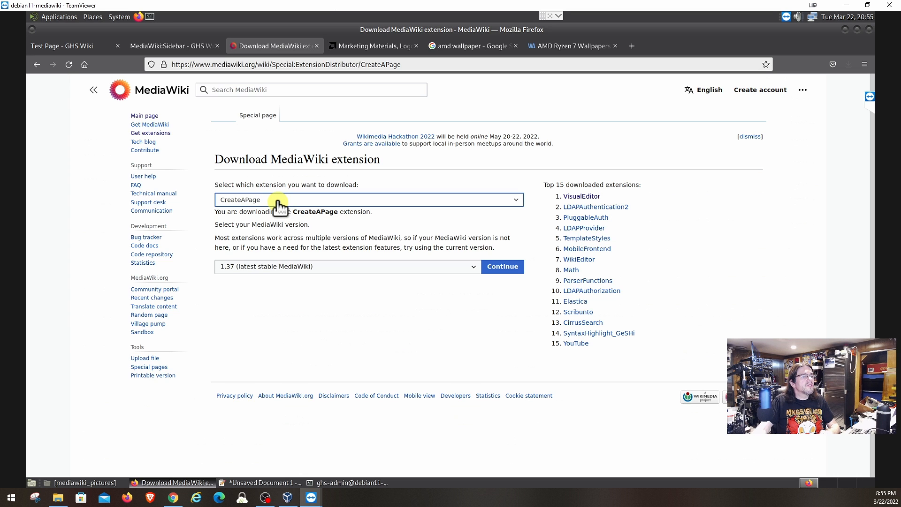
{"action": "left_click", "coordinate": [278, 202]}
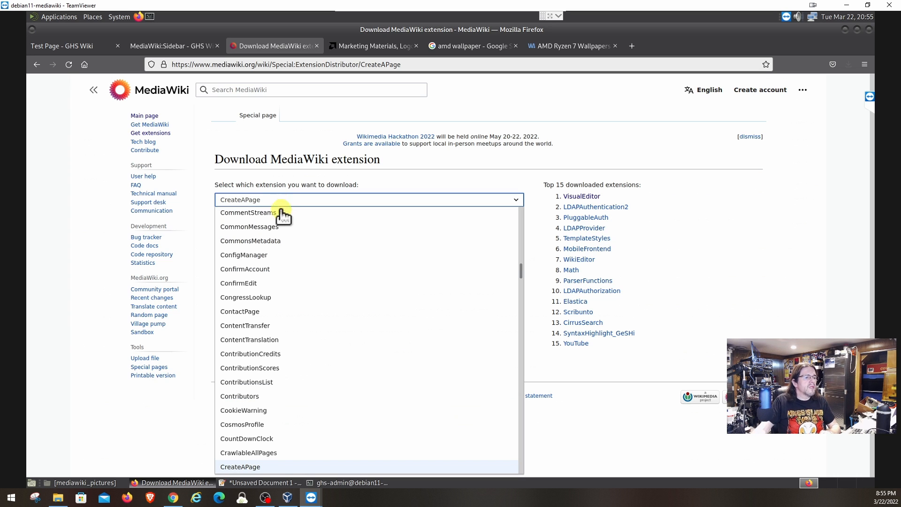
{"action": "scroll", "coordinate": [312, 238], "scroll_direction": "down", "scroll_amount": 3}
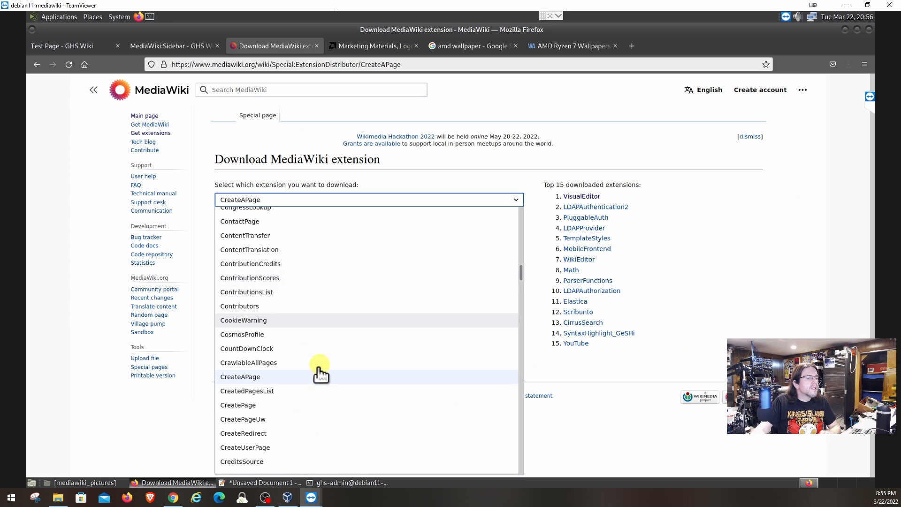
{"action": "left_click", "coordinate": [241, 420]}
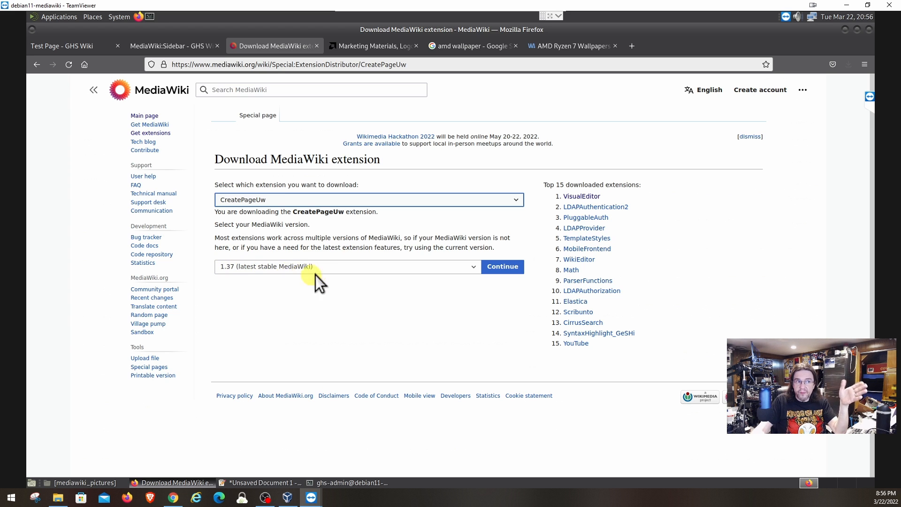
Generate the CreatePageUw 1.37 snapshot and save the archive file.
{"action": "left_click", "coordinate": [494, 270]}
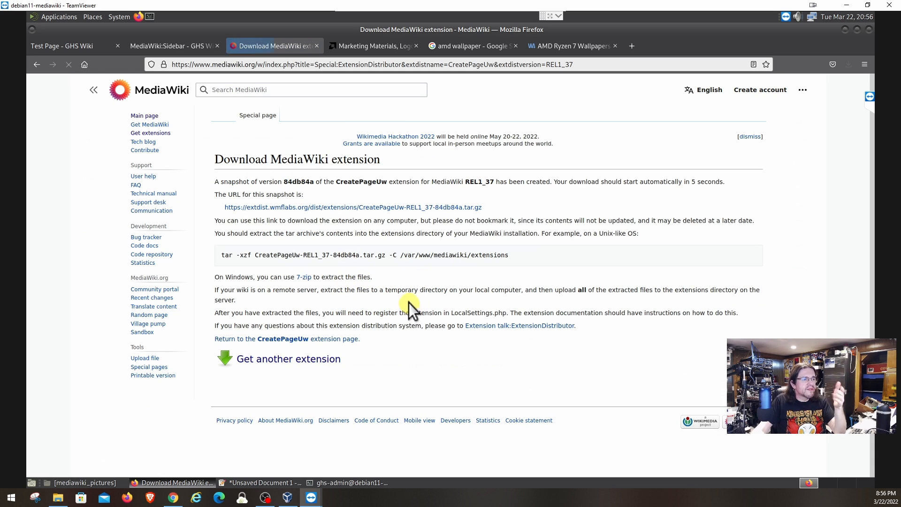
{"action": "left_click", "coordinate": [373, 283]}
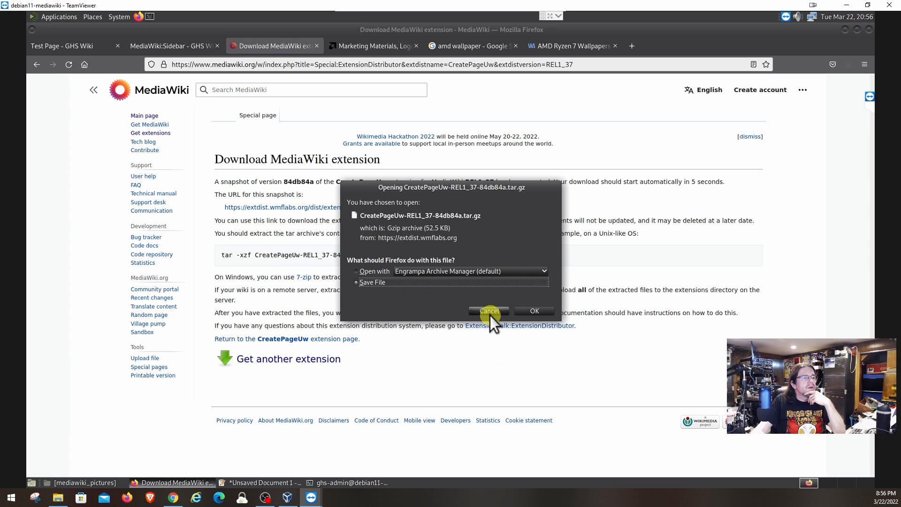
{"action": "left_click", "coordinate": [527, 311]}
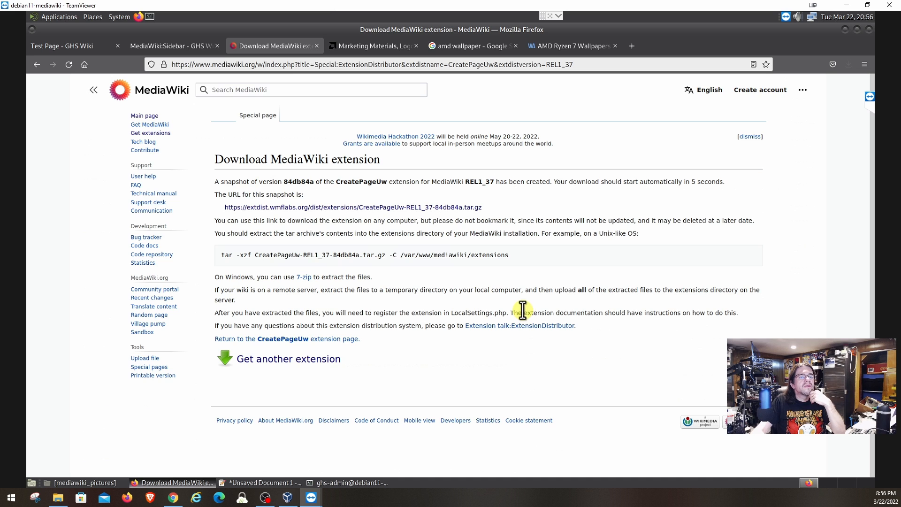
Copy the CreatePageUw tar extraction command from the download page.
{"action": "left_click", "coordinate": [340, 481]}
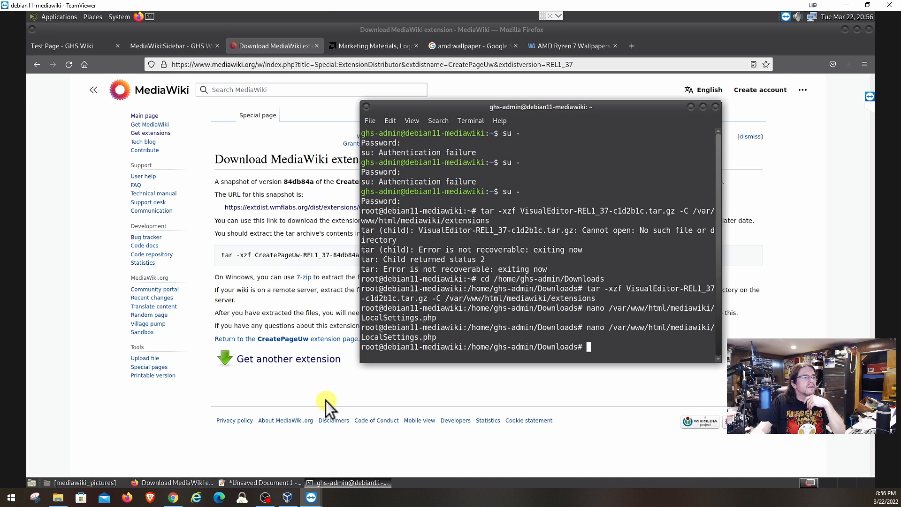
{"action": "left_click", "coordinate": [244, 256]}
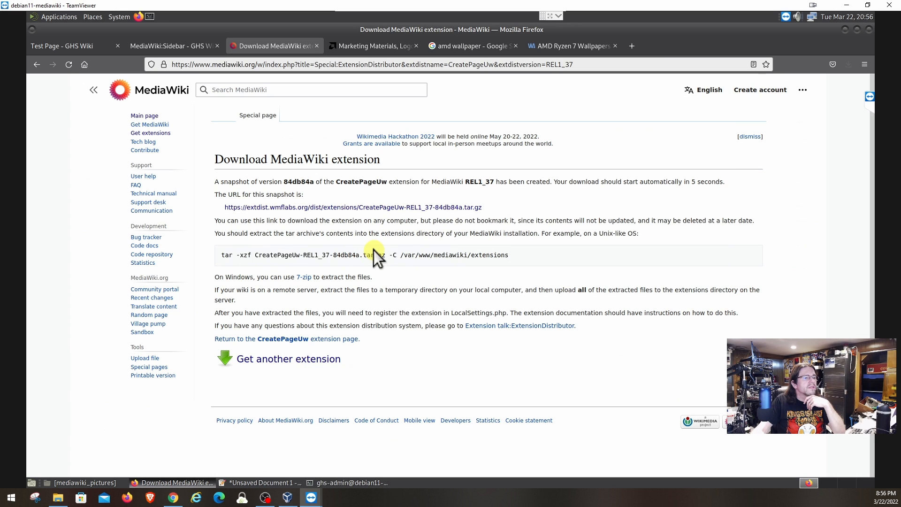
{"action": "left_click_drag", "start_coordinate": [222, 255], "coordinate": [507, 259]}
{"action": "right_click", "coordinate": [497, 257]}
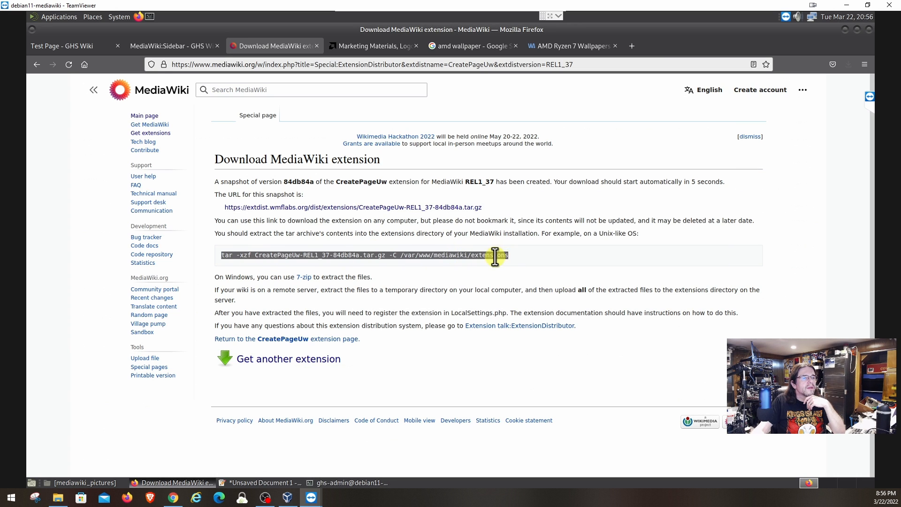
{"action": "left_click", "coordinate": [508, 263]}
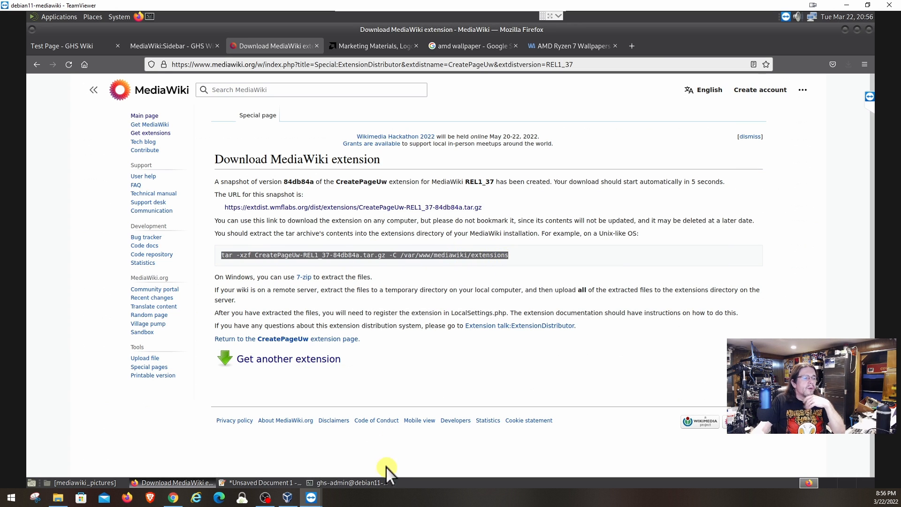
Paste the tar command, fix the path to /var/www/html/mediawiki/extensions, and run it.
{"action": "left_click", "coordinate": [344, 490]}
{"action": "left_click", "coordinate": [450, 447]}
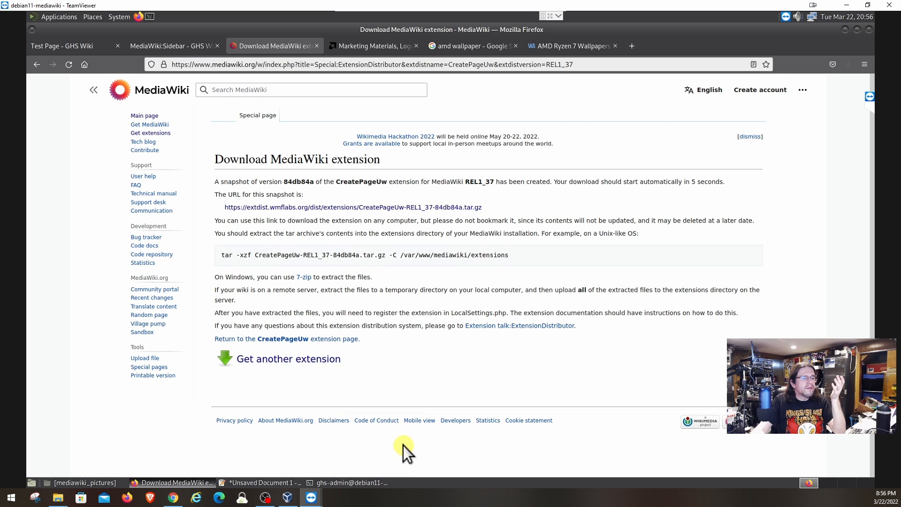
{"action": "left_click", "coordinate": [358, 483]}
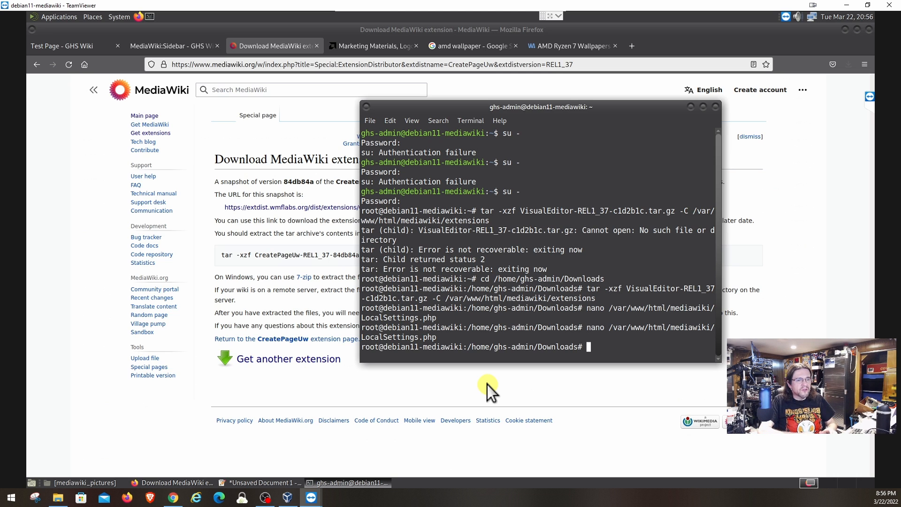
{"action": "key", "text": "ctrl+shift+v"}
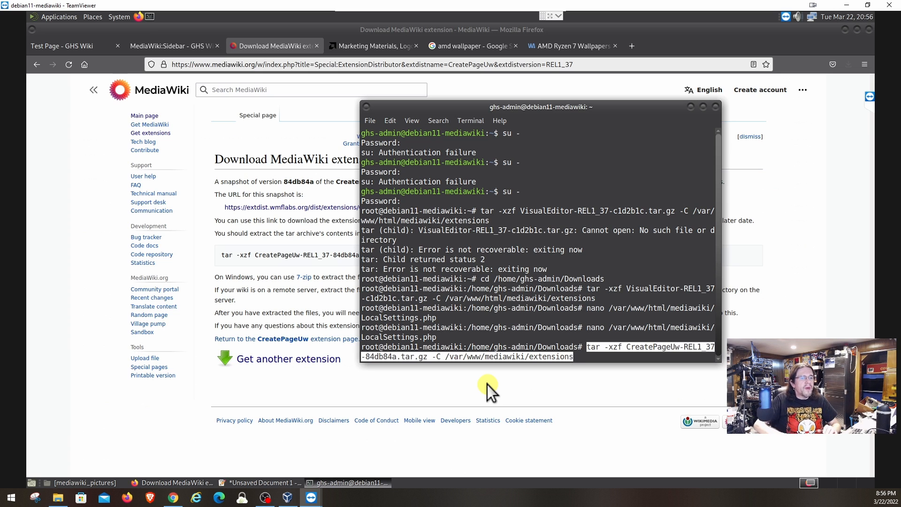
{"action": "key", "text": "Left"}
{"action": "key", "text": "Left"}
{"action": "key", "text": "Left"}
{"action": "key", "text": "Left"}
{"action": "key", "text": "Left"}
{"action": "key", "text": "Left"}
{"action": "key", "text": "Left"}
{"action": "key", "text": "Left"}
{"action": "key", "text": "Left"}
{"action": "key", "text": "Left"}
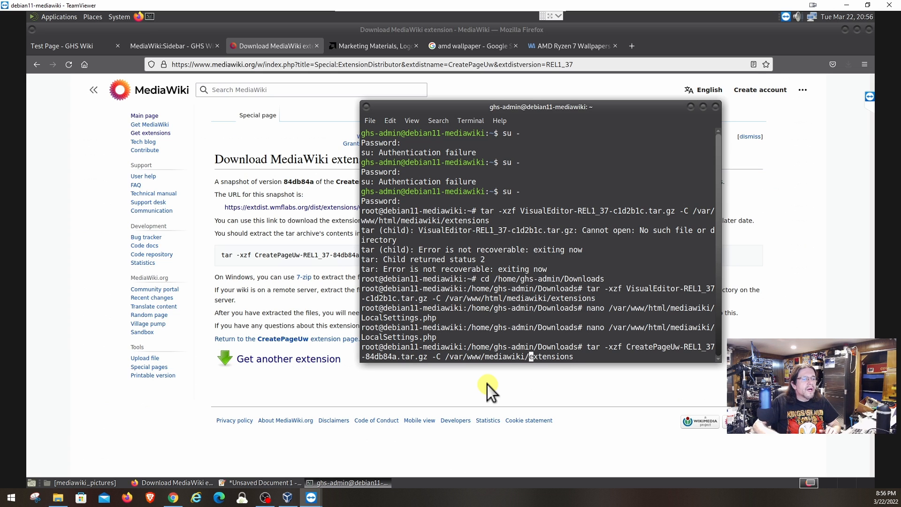
{"action": "key", "text": "Left"}
{"action": "key", "text": "Left"}
{"action": "key", "text": "Left"}
{"action": "key", "text": "Left"}
{"action": "key", "text": "Left"}
{"action": "key", "text": "Left"}
{"action": "key", "text": "Left"}
{"action": "key", "text": "Left"}
{"action": "key", "text": "Left"}
{"action": "key", "text": "Left"}
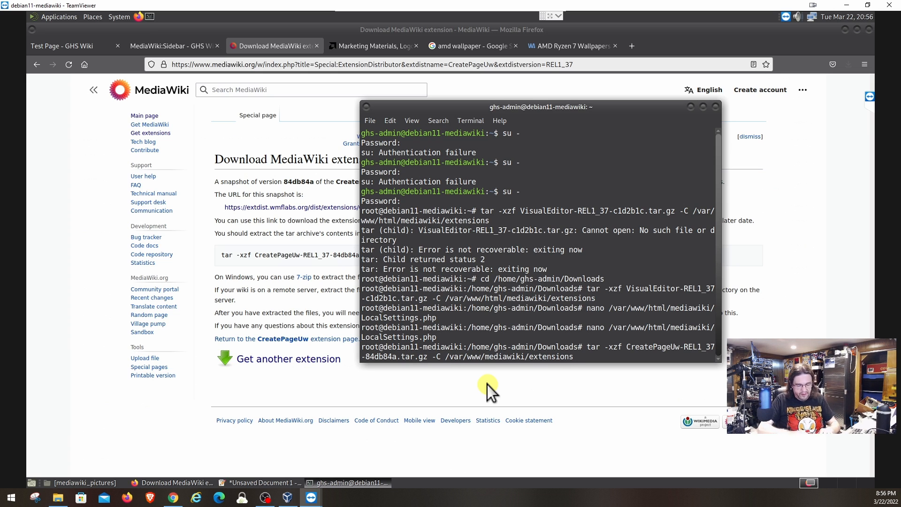
{"action": "type", "text": "html"}
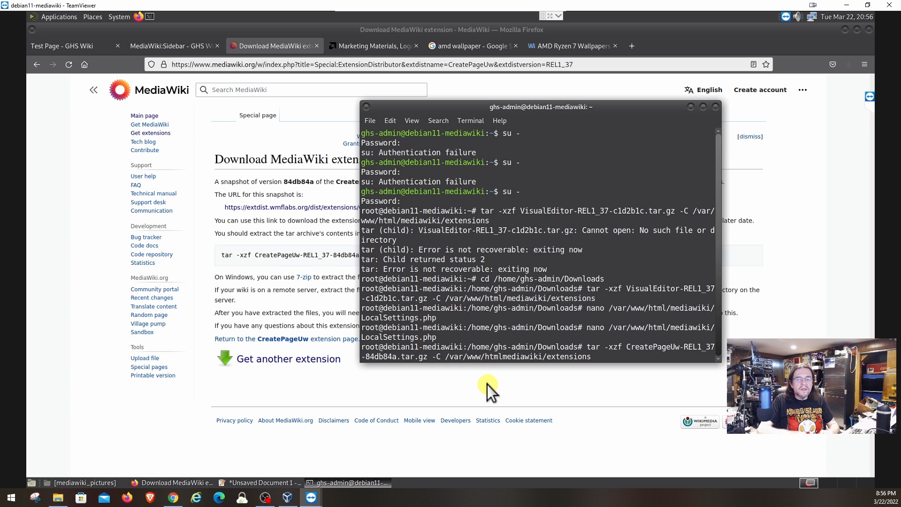
{"action": "type", "text": "/"}
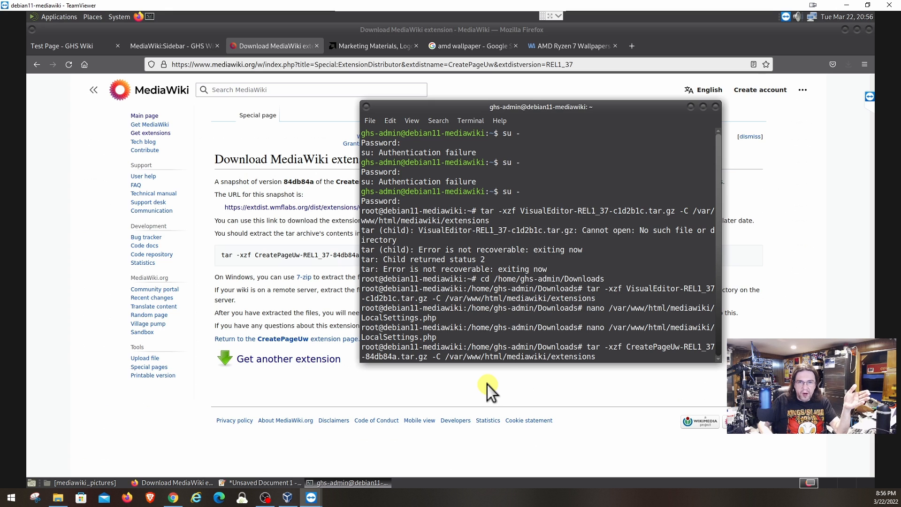
{"action": "key", "text": "Return"}
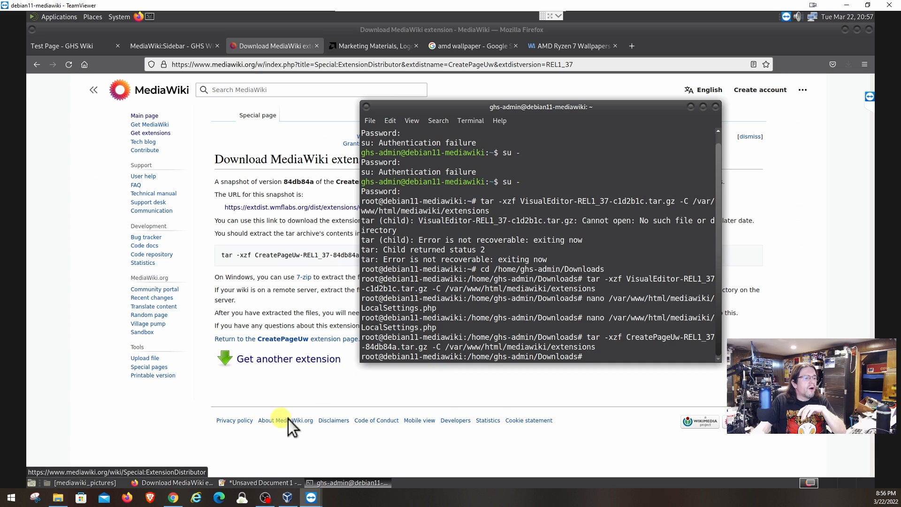
Open LocalSettings.php in nano and add a '# CreatePage' comment at the end.
{"action": "key", "text": "Up"}
{"action": "key", "text": "Up"}
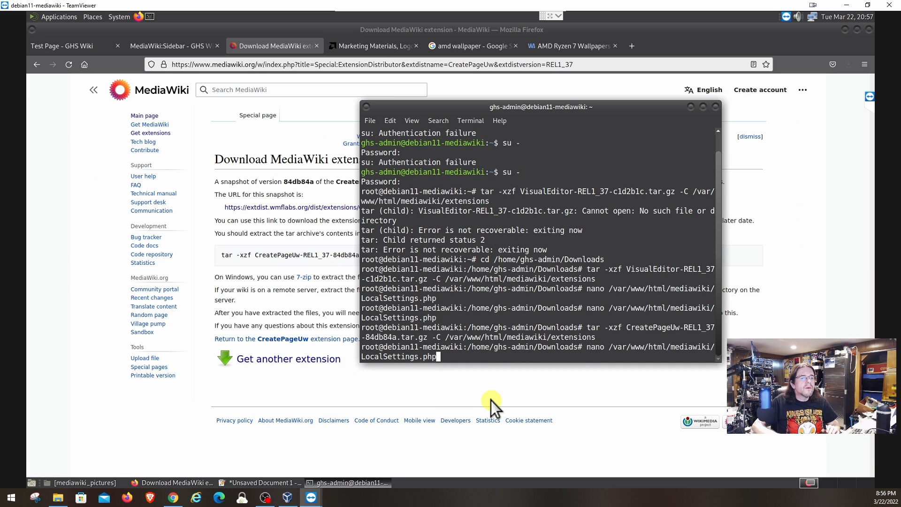
{"action": "key", "text": "Return"}
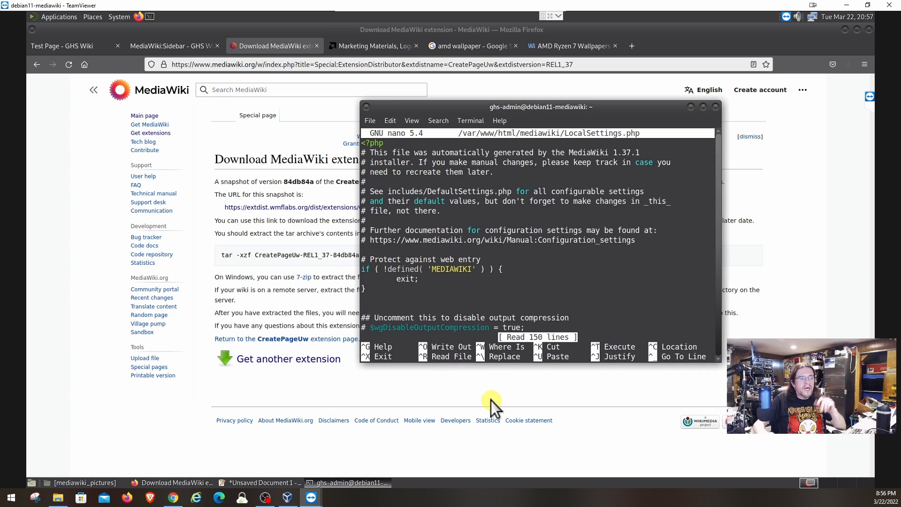
{"action": "key", "text": "Down"}
{"action": "key", "text": "Down"}
{"action": "key", "text": "Down"}
{"action": "key", "text": "Down"}
{"action": "key", "text": "Down"}
{"action": "key", "text": "Down"}
{"action": "key", "text": "Down"}
{"action": "key", "text": "Down"}
{"action": "key", "text": "Down"}
{"action": "key", "text": "Down"}
{"action": "key", "text": "Down"}
{"action": "key", "text": "Down"}
{"action": "key", "text": "Down"}
{"action": "key", "text": "Down"}
{"action": "key", "text": "Down"}
{"action": "key", "text": "Down"}
{"action": "key", "text": "Down"}
{"action": "key", "text": "Down"}
{"action": "key", "text": "Down"}
{"action": "key", "text": "Down"}
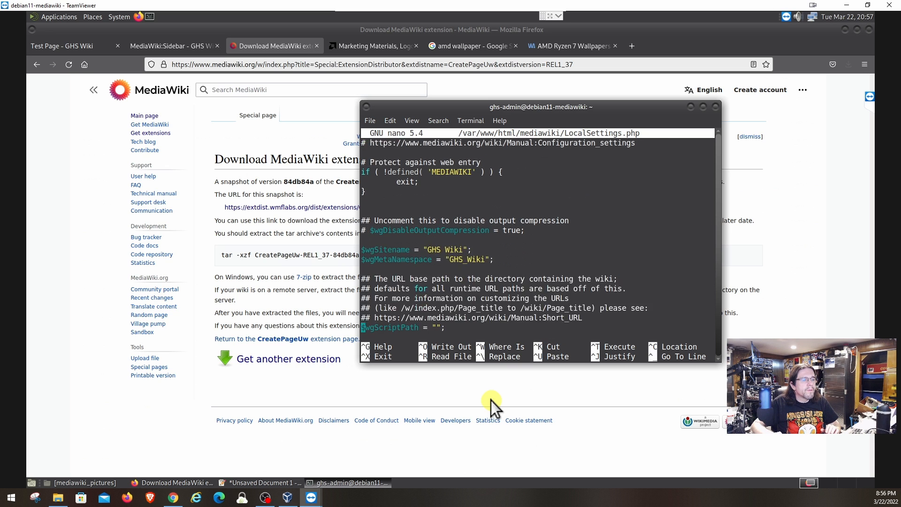
{"action": "key", "text": "Down"}
{"action": "key", "text": "Down"}
{"action": "key", "text": "Down"}
{"action": "key", "text": "Down"}
{"action": "key", "text": "Down"}
{"action": "key", "text": "Down"}
{"action": "key", "text": "Down"}
{"action": "key", "text": "Down"}
{"action": "key", "text": "Down"}
{"action": "key", "text": "Down"}
{"action": "key", "text": "Down"}
{"action": "key", "text": "Down"}
{"action": "key", "text": "Down"}
{"action": "key", "text": "Down"}
{"action": "key", "text": "Down"}
{"action": "key", "text": "Down"}
{"action": "key", "text": "Down"}
{"action": "key", "text": "Down"}
{"action": "key", "text": "Down"}
{"action": "key", "text": "Down"}
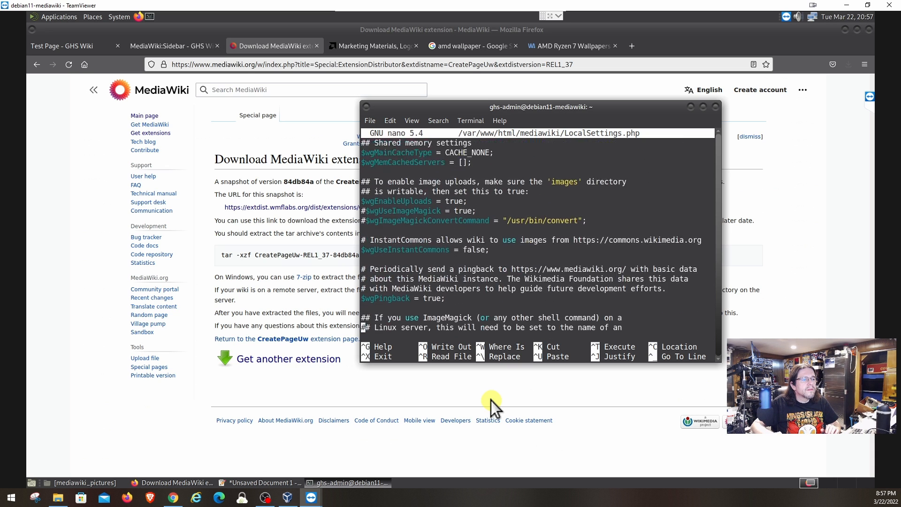
{"action": "key", "text": "Down"}
{"action": "key", "text": "Down"}
{"action": "key", "text": "Down"}
{"action": "key", "text": "Down"}
{"action": "key", "text": "Down"}
{"action": "key", "text": "Down"}
{"action": "key", "text": "Down"}
{"action": "key", "text": "Down"}
{"action": "key", "text": "Down"}
{"action": "key", "text": "Down"}
{"action": "key", "text": "Down"}
{"action": "key", "text": "Down"}
{"action": "key", "text": "Down"}
{"action": "key", "text": "Down"}
{"action": "key", "text": "Down"}
{"action": "key", "text": "Down"}
{"action": "key", "text": "Down"}
{"action": "key", "text": "Down"}
{"action": "key", "text": "Down"}
{"action": "key", "text": "Down"}
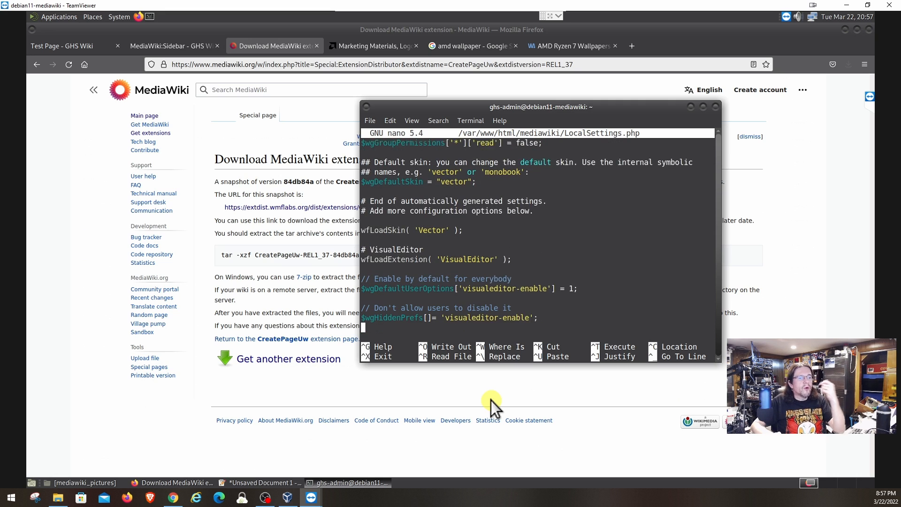
{"action": "key", "text": "Return"}
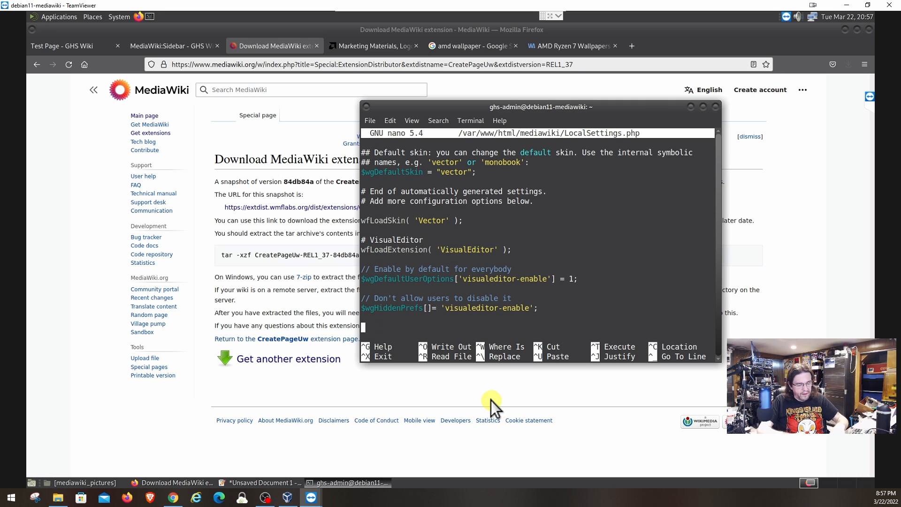
{"action": "type", "text": "# Crea"}
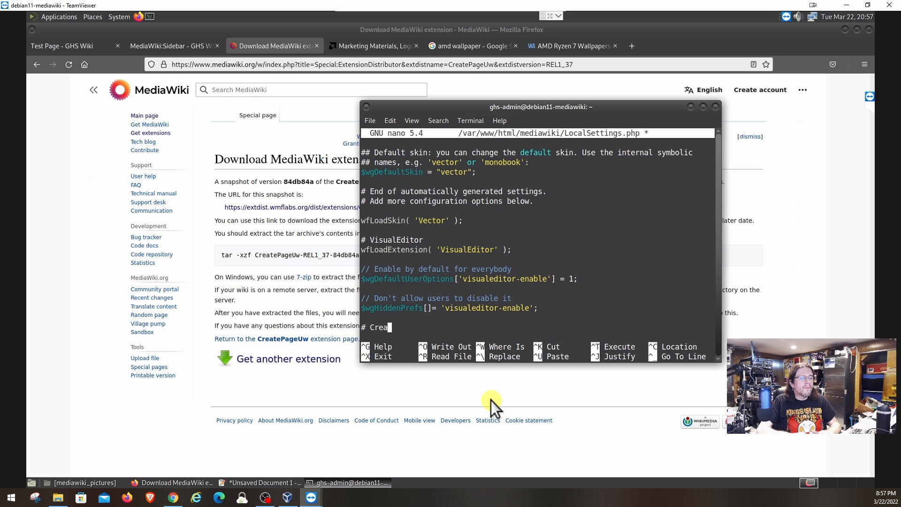
{"action": "type", "text": "tePage"}
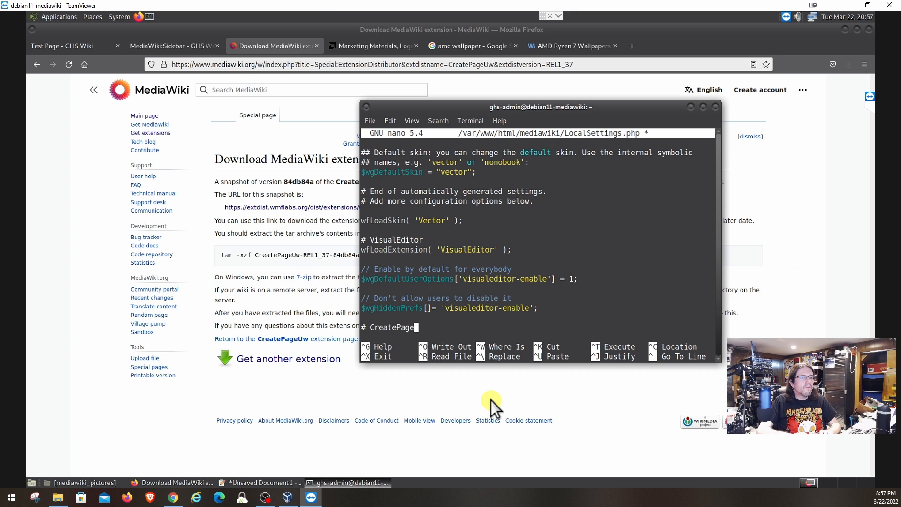
{"action": "key", "text": "Return"}
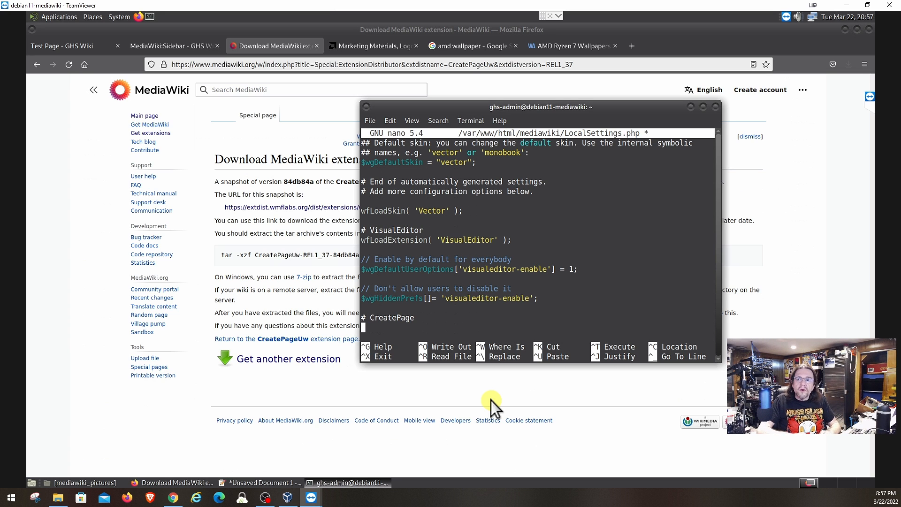
Add wfLoadExtension( 'CreatePageUw' ); and $wgCreatePageUwUseVE = true; lines.
{"action": "type", "text": "wfL"}
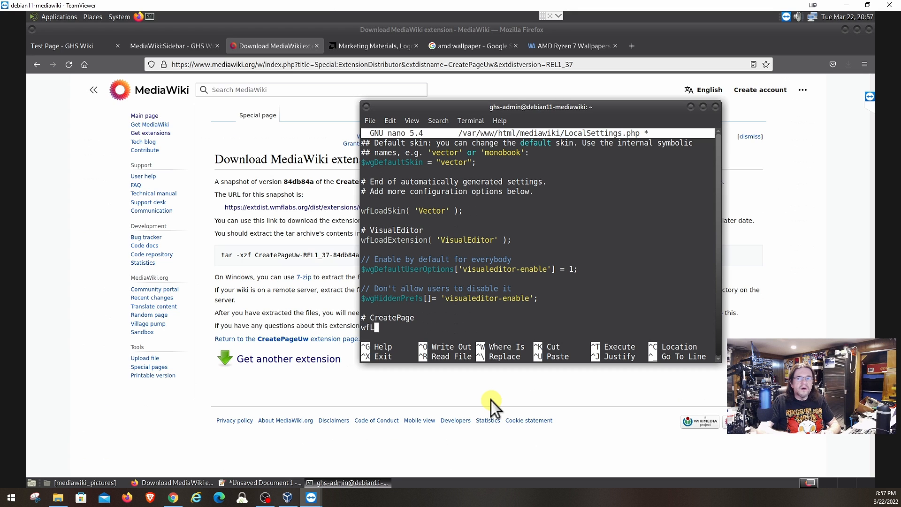
{"action": "type", "text": "oadExten"}
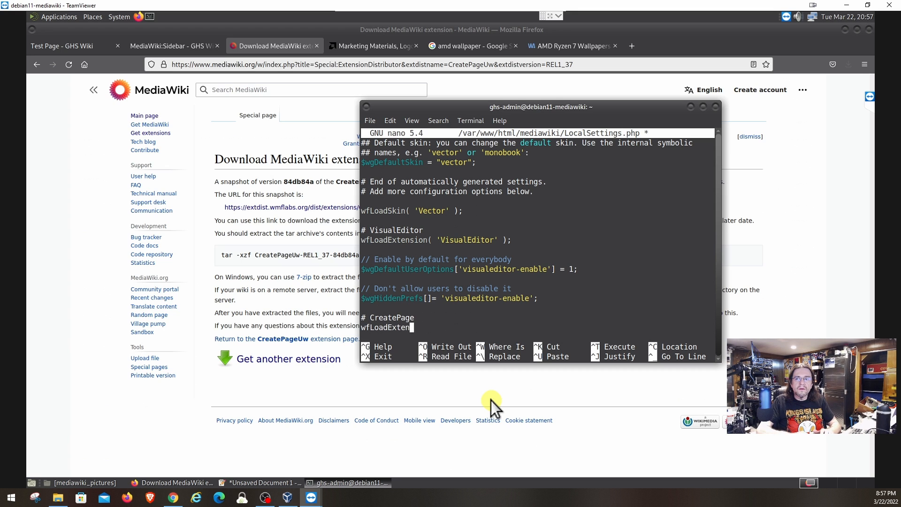
{"action": "type", "text": "sion("}
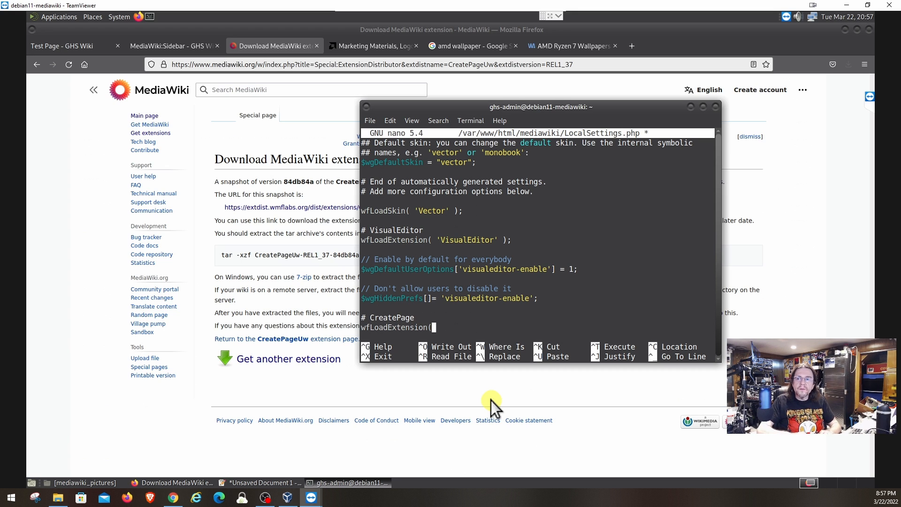
{"action": "type", "text": " 'Crea"}
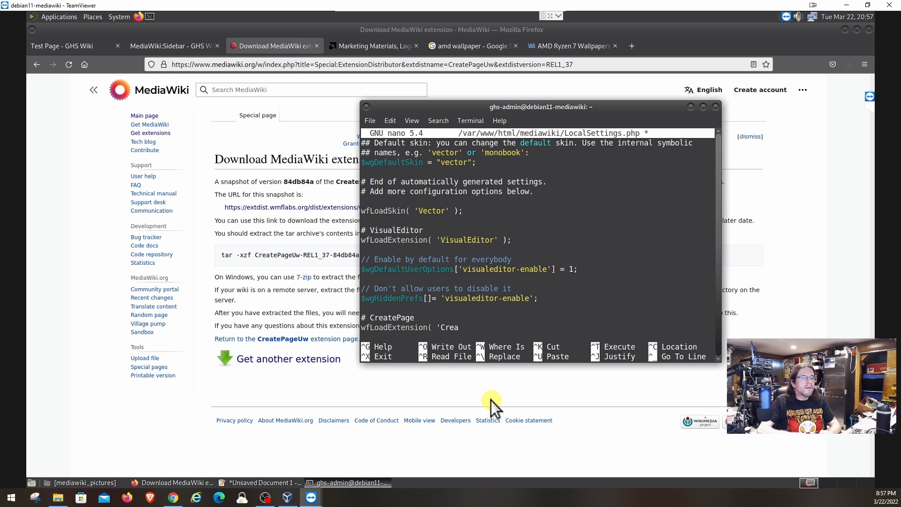
{"action": "type", "text": "te"}
{"action": "type", "text": "Pag"}
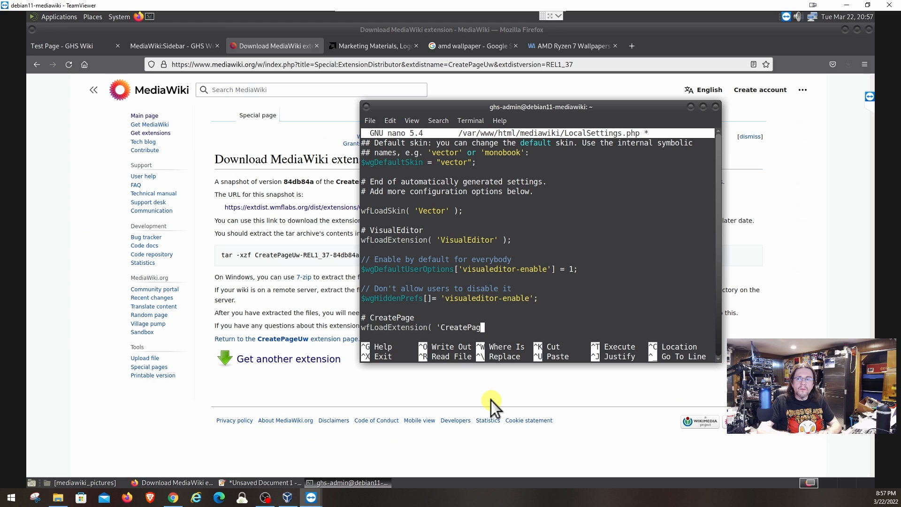
{"action": "type", "text": "eU"}
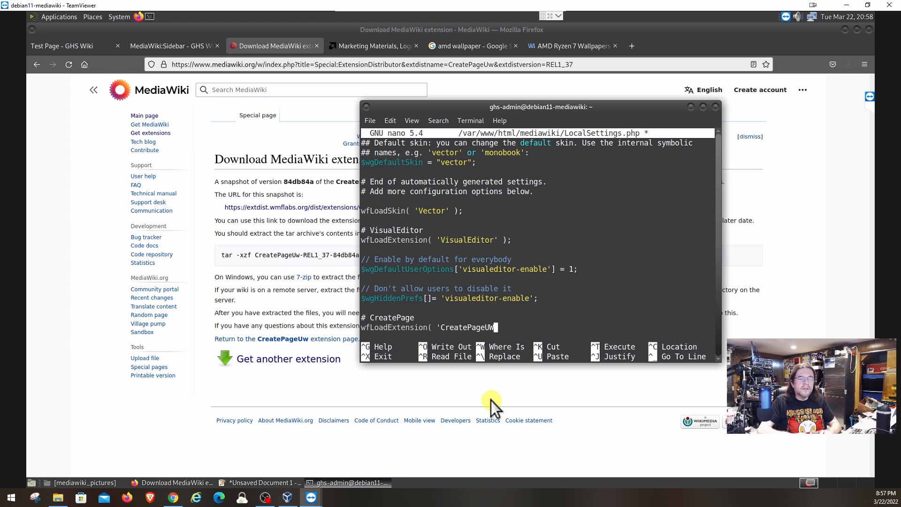
{"action": "type", "text": "w"}
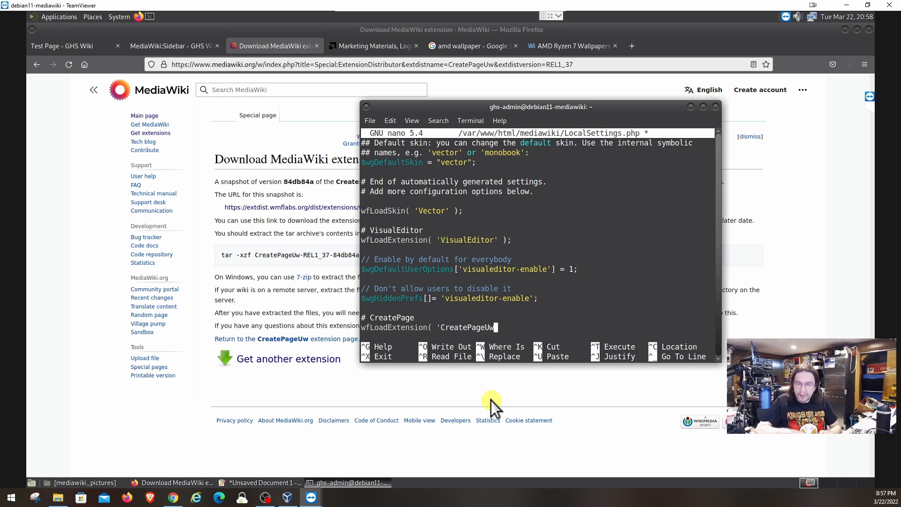
{"action": "type", "text": "'"}
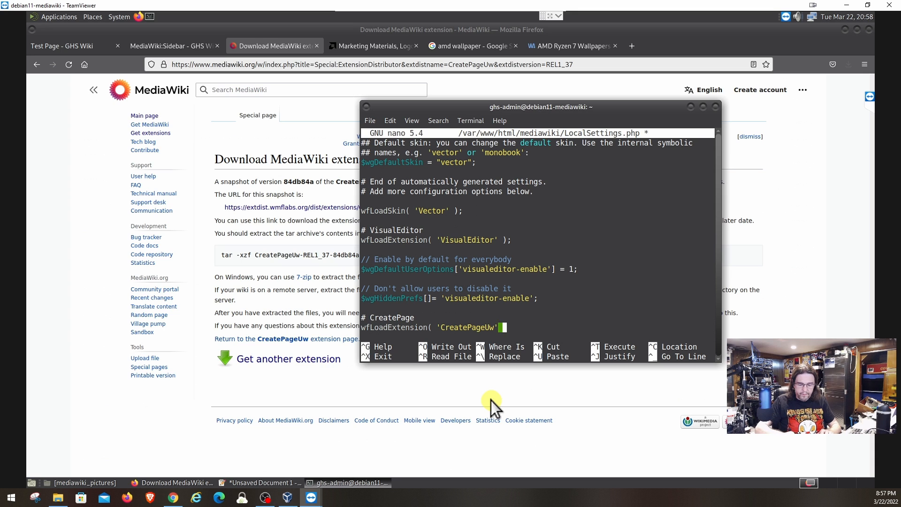
{"action": "type", "text": " ) ;"}
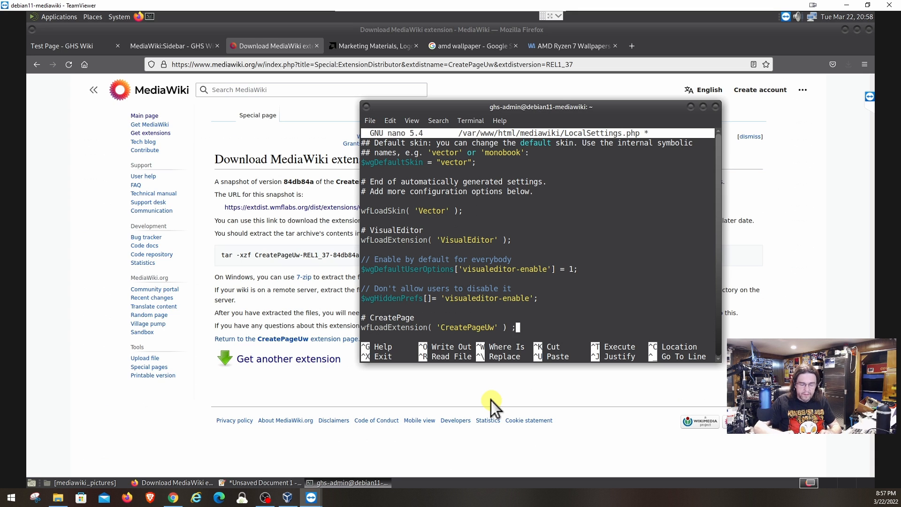
{"action": "key", "text": "Return"}
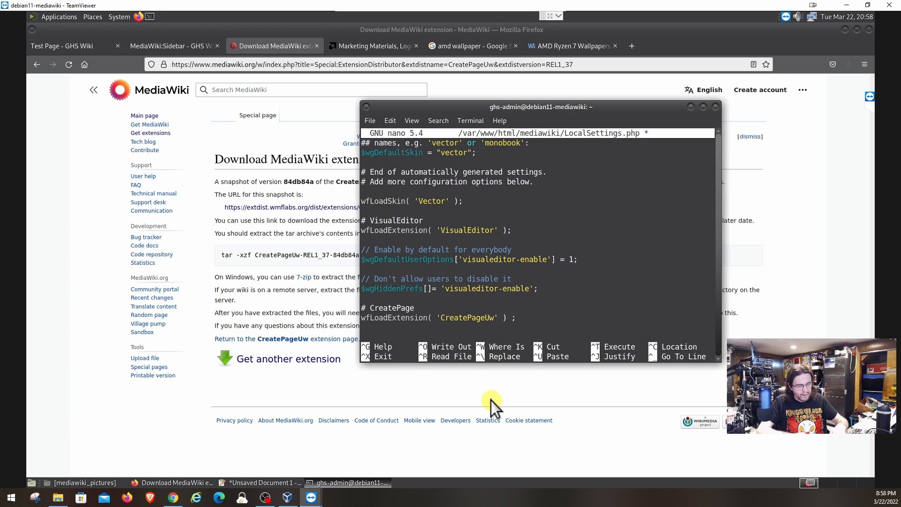
{"action": "type", "text": "$wg"}
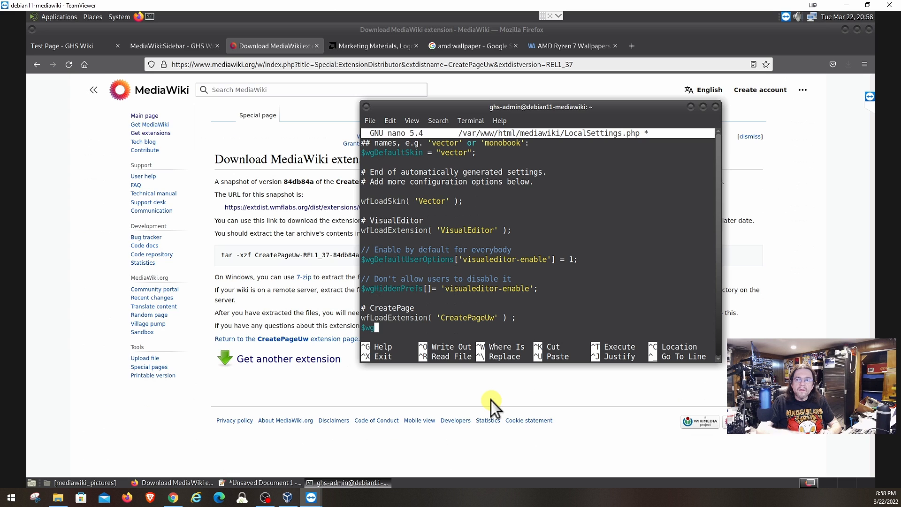
{"action": "type", "text": "Crea"}
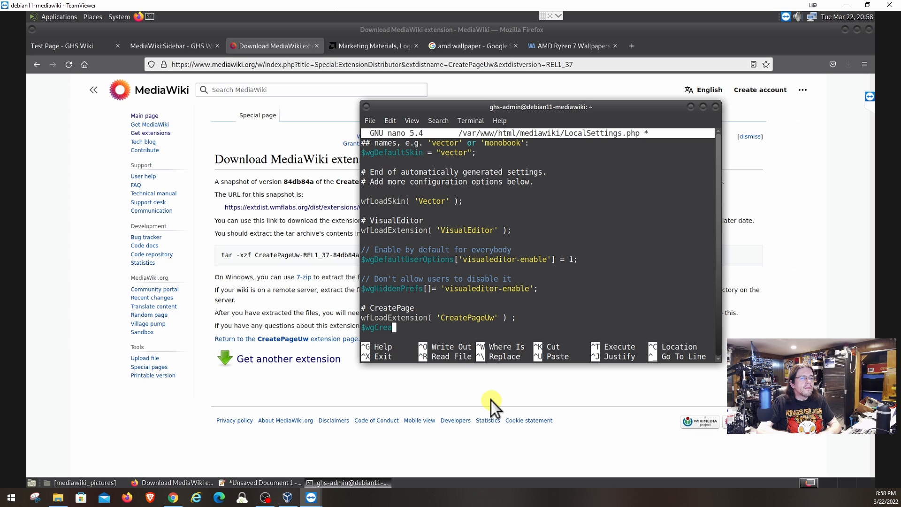
{"action": "type", "text": "tePageU"}
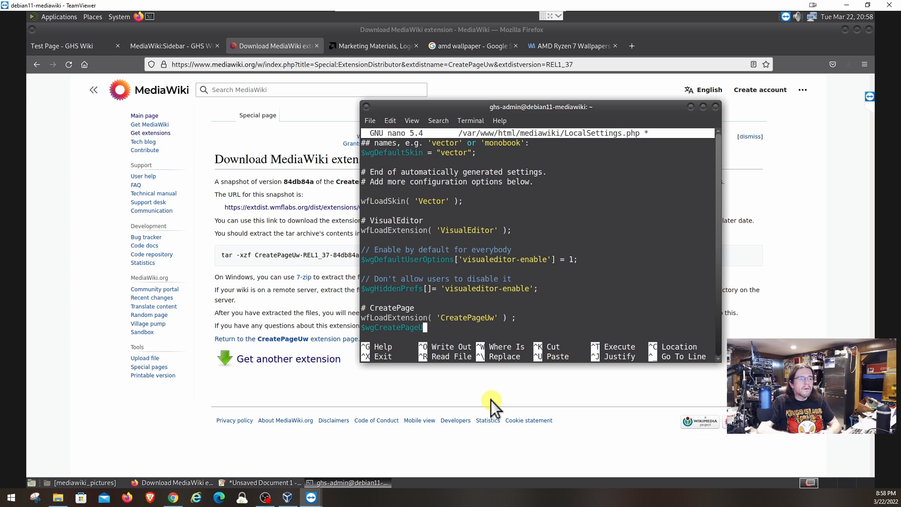
{"action": "type", "text": "w"}
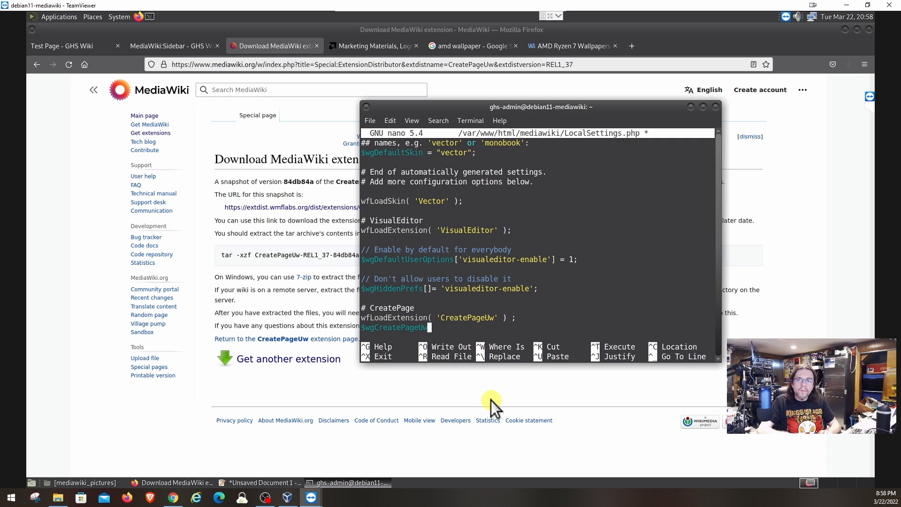
{"action": "type", "text": "Use"}
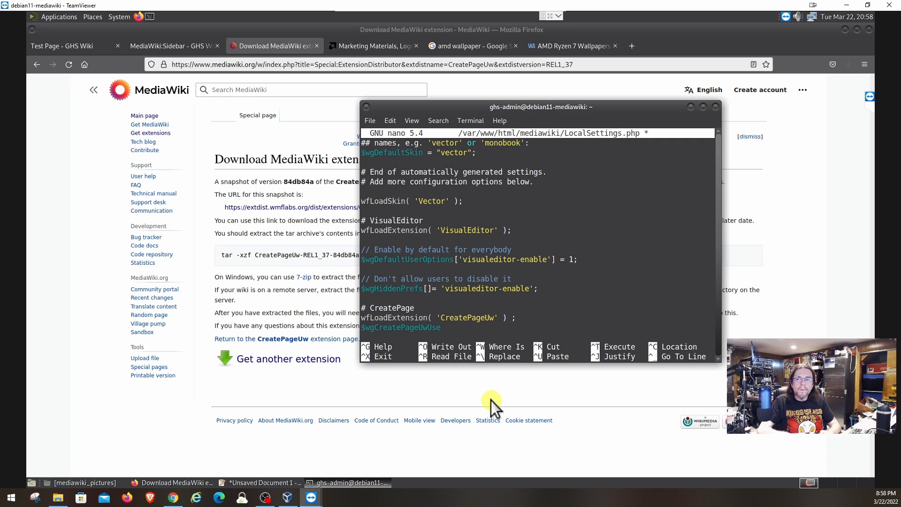
{"action": "type", "text": "VE"}
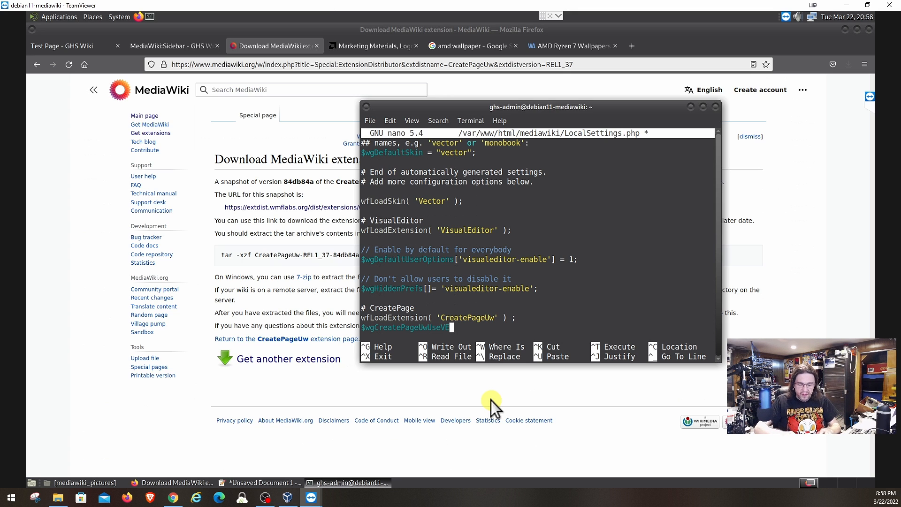
{"action": "type", "text": "="}
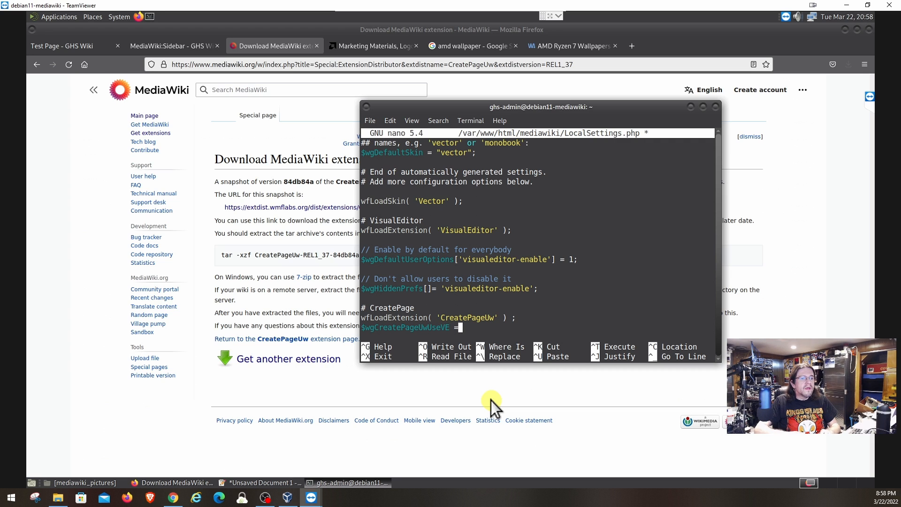
{"action": "type", "text": " tru"}
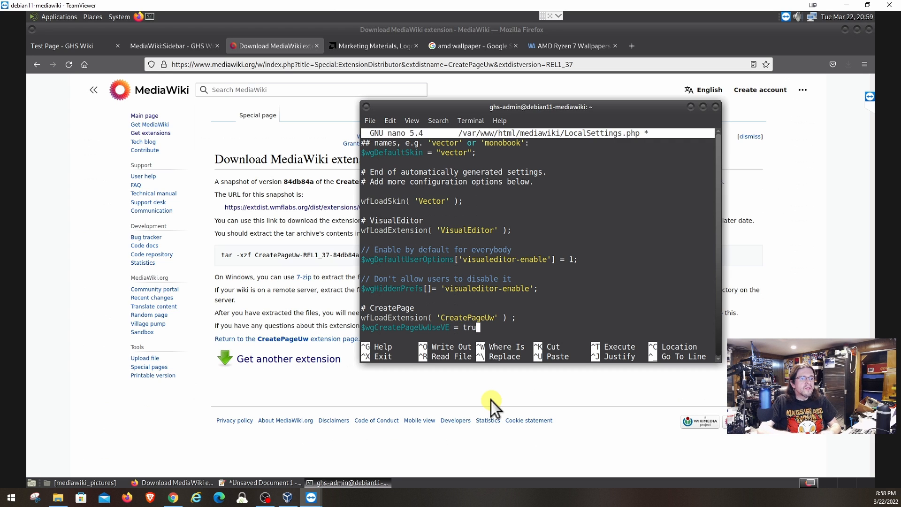
{"action": "type", "text": "e;"}
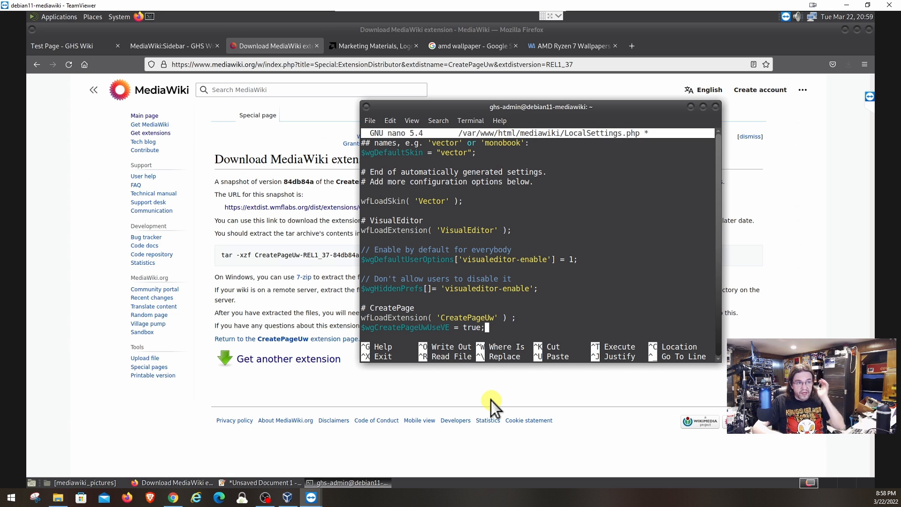
{"action": "key", "text": "Return"}
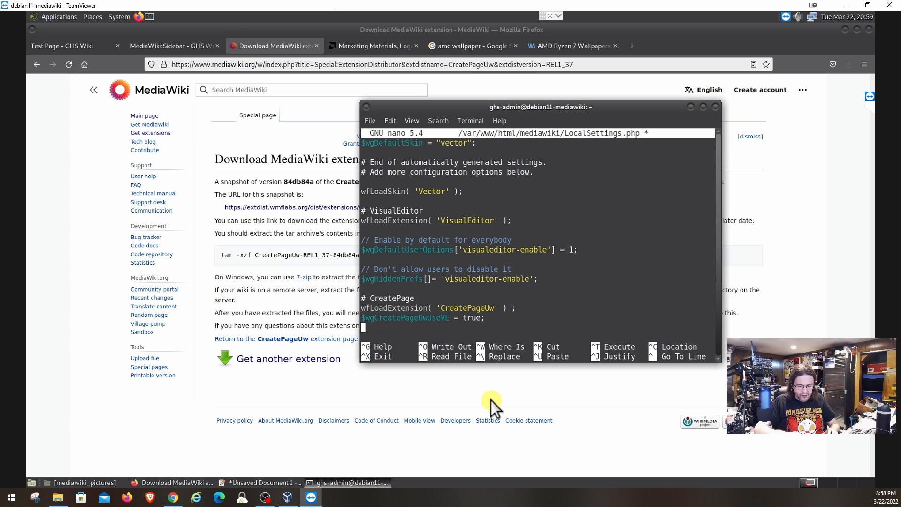
Write LocalSettings.php to disk and exit nano.
{"action": "key", "text": "ctrl+o"}
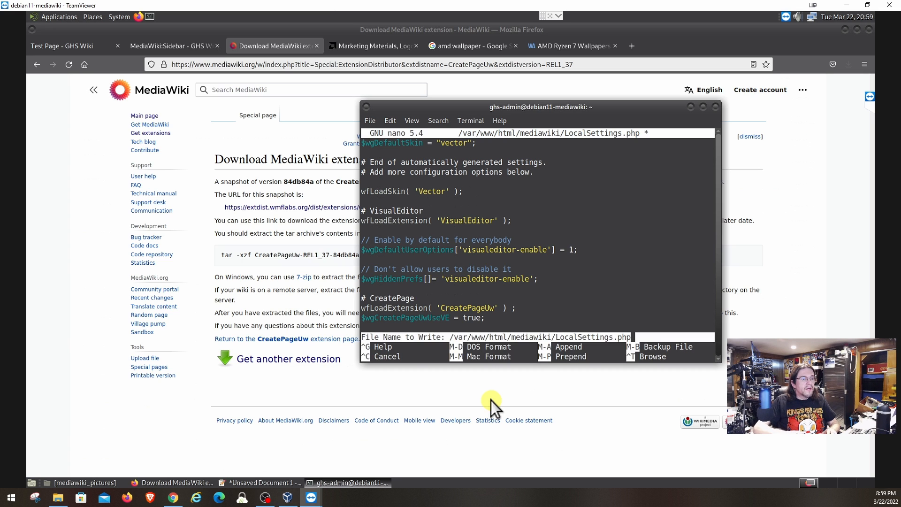
{"action": "key", "text": "Return"}
{"action": "key", "text": "ctrl+x"}
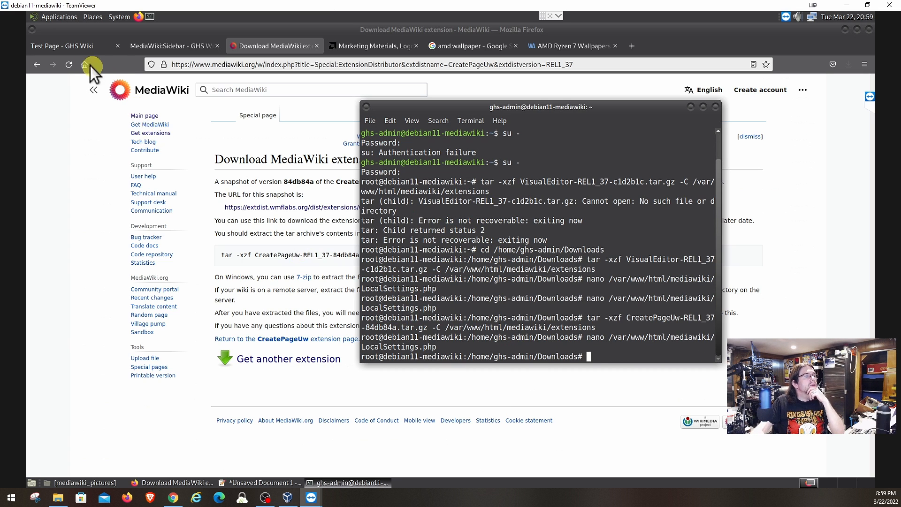
Reload the wiki's Main Page to apply the config, then switch to the MediaWiki:Sidebar page.
{"action": "left_click", "coordinate": [63, 45]}
{"action": "left_click", "coordinate": [64, 45]}
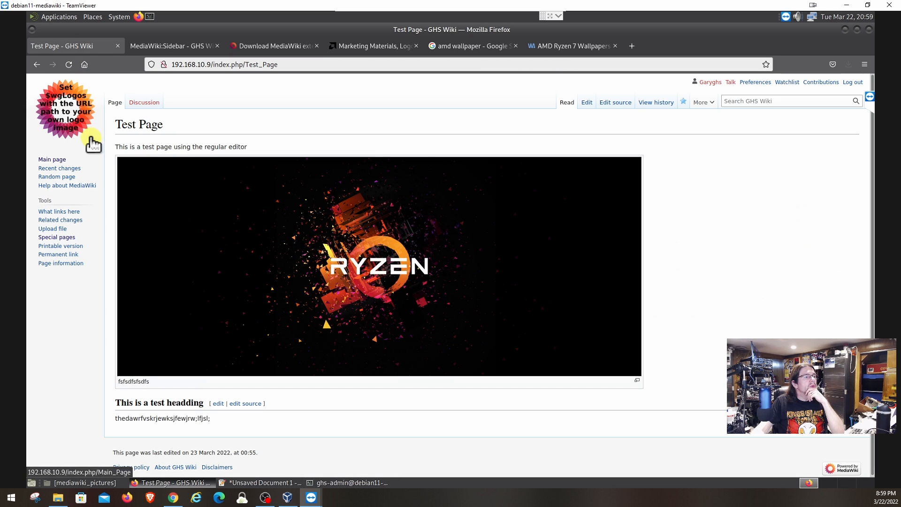
{"action": "left_click", "coordinate": [58, 159]}
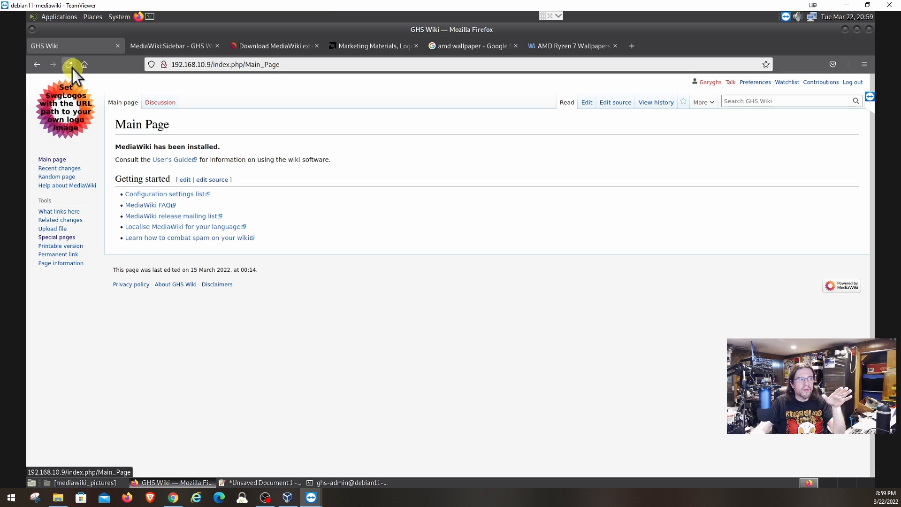
{"action": "left_click", "coordinate": [68, 65]}
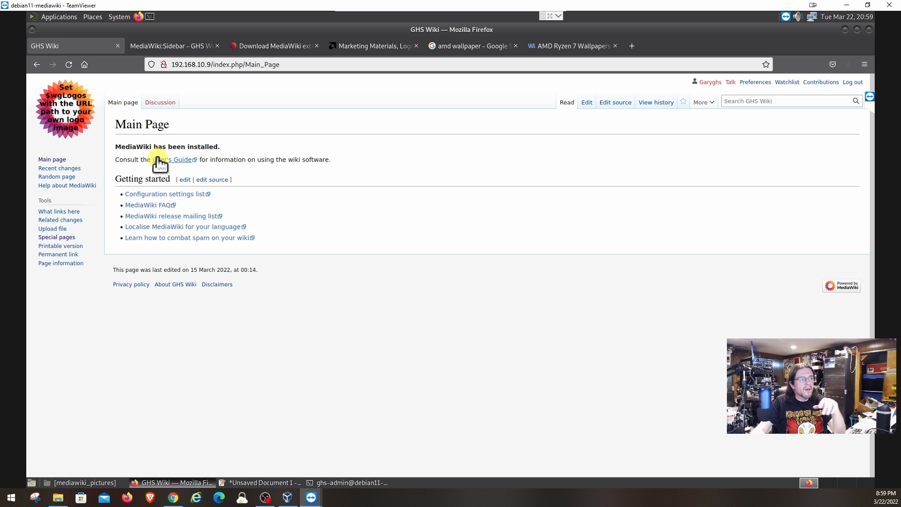
{"action": "left_click", "coordinate": [176, 46]}
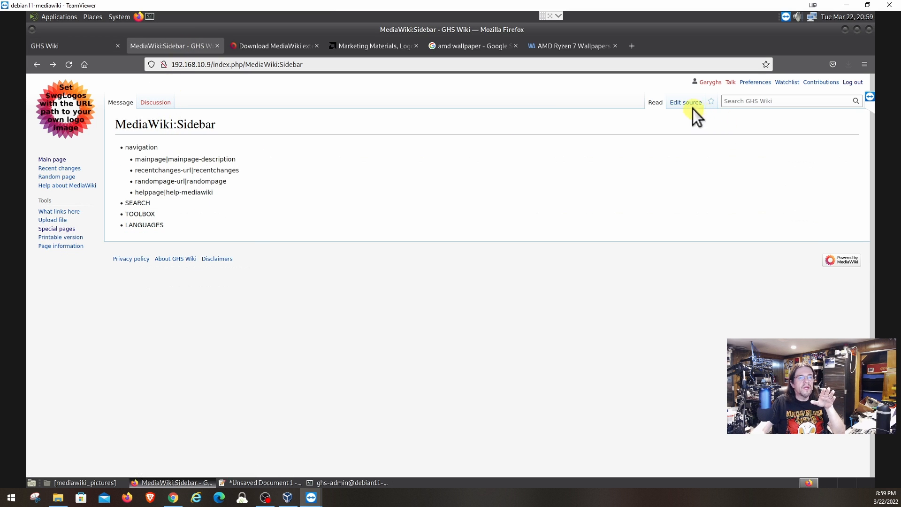
Edit the sidebar source, adding '** Special:CreatePage|Create a Page' below the main page entry.
{"action": "left_click", "coordinate": [692, 106]}
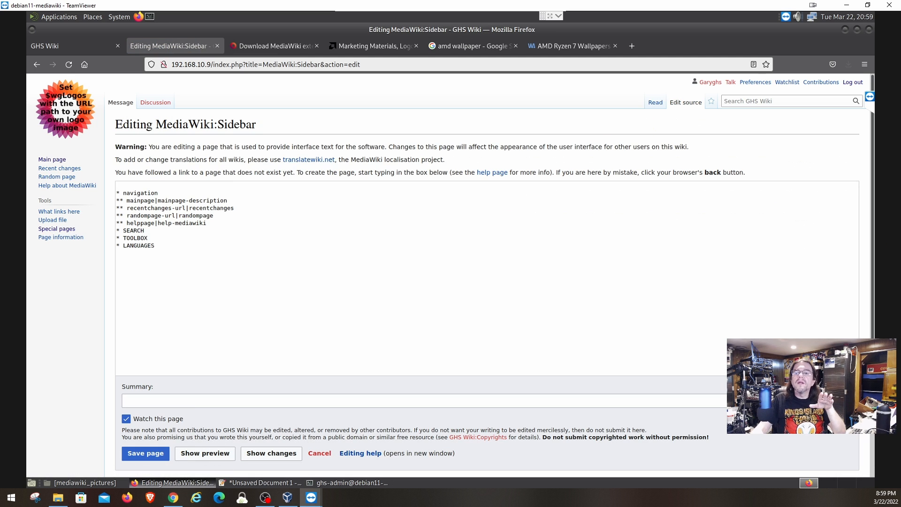
{"action": "key", "text": "alt+Tab"}
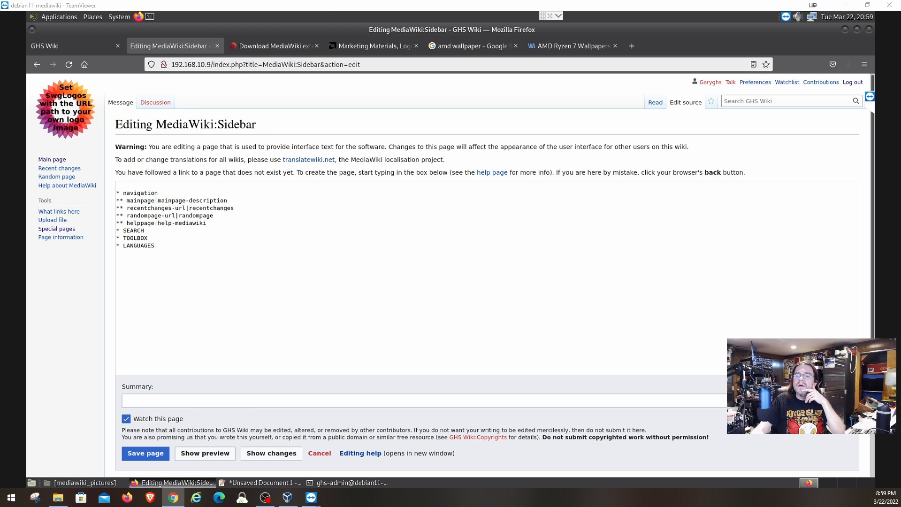
{"action": "key", "text": "alt+Tab"}
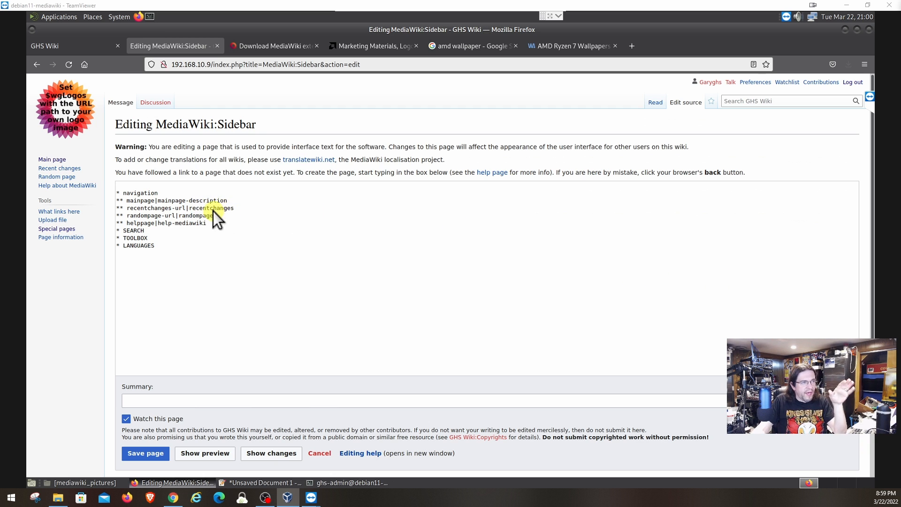
{"action": "left_click", "coordinate": [230, 201]}
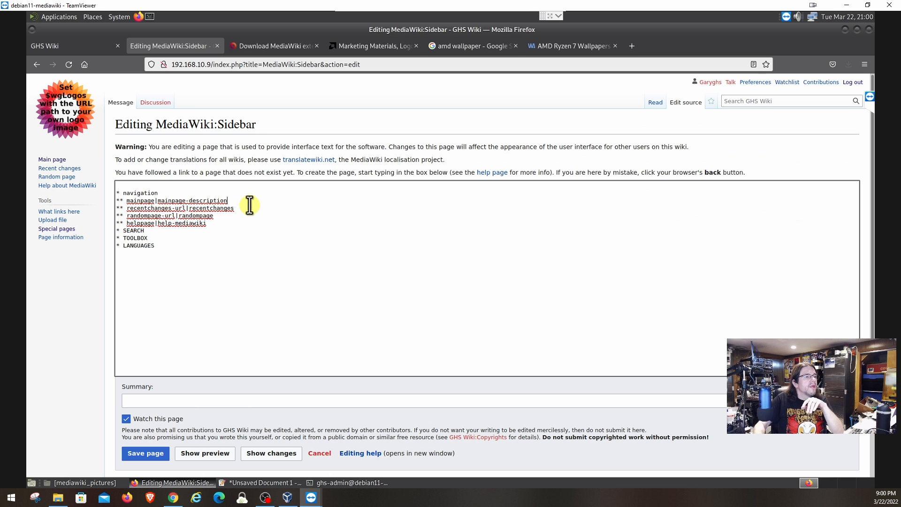
{"action": "key", "text": "Return"}
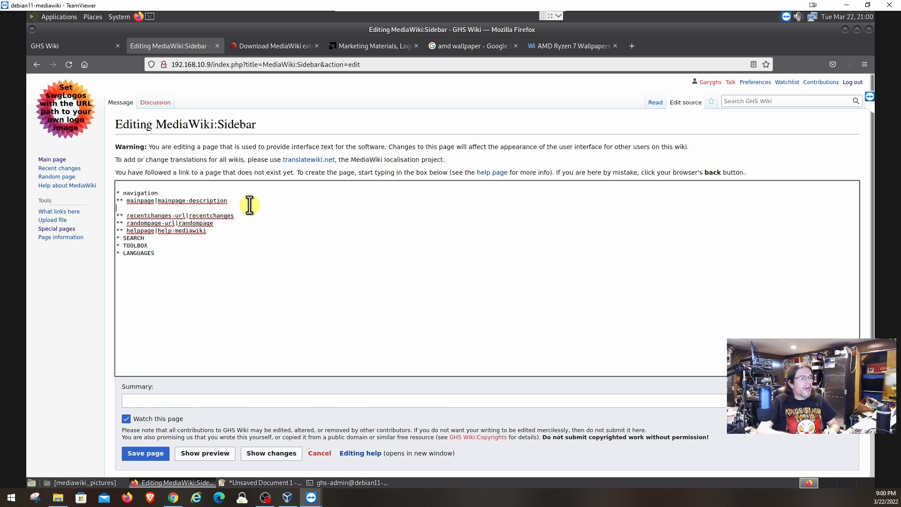
{"action": "type", "text": "**"}
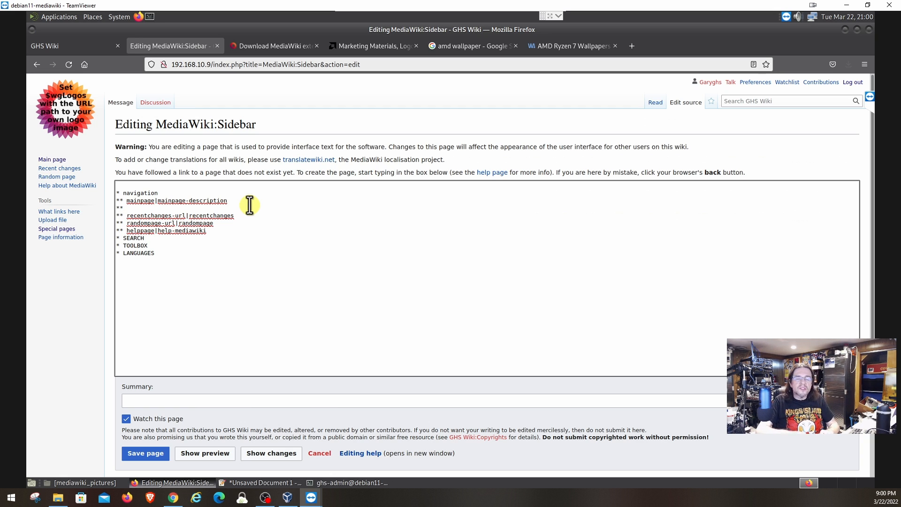
{"action": "type", "text": " Special"}
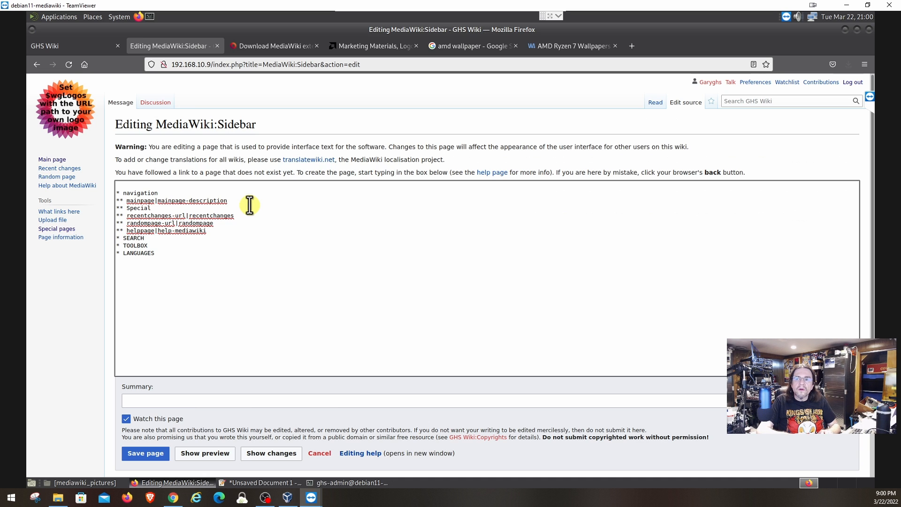
{"action": "type", "text": ":"}
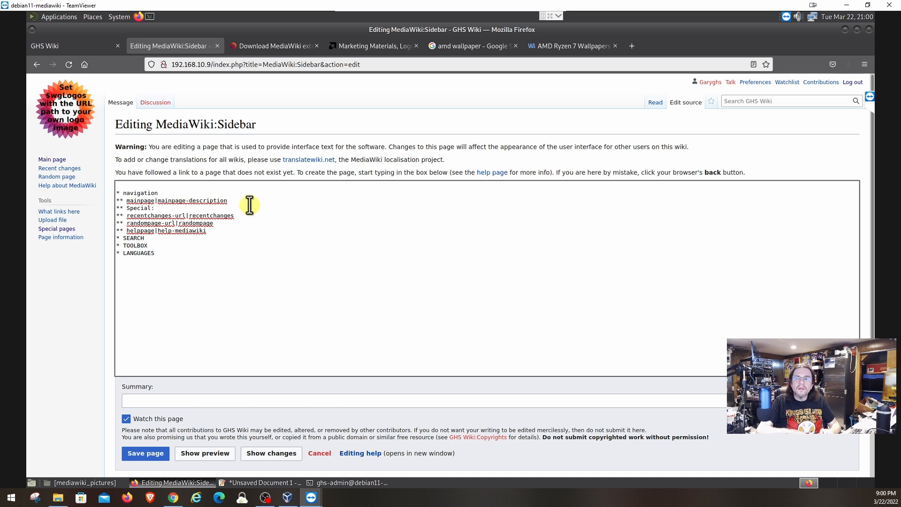
{"action": "type", "text": "CreatePage"}
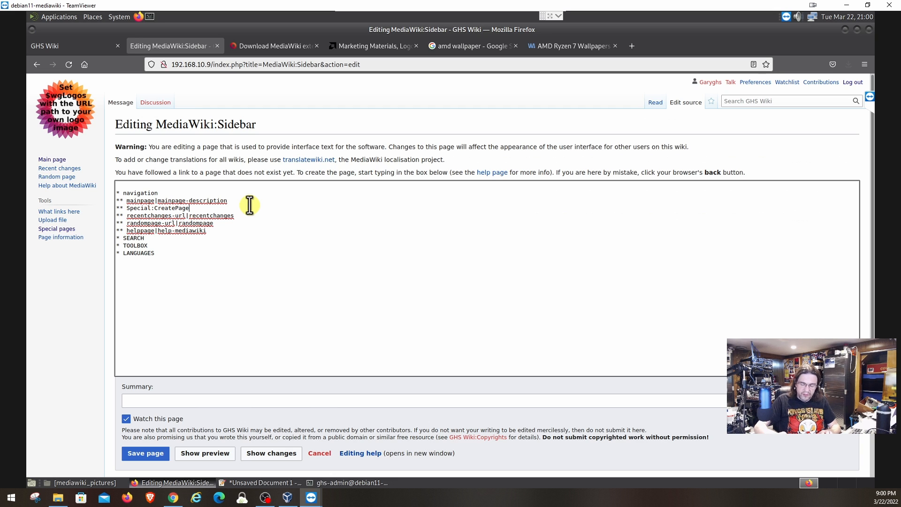
{"action": "type", "text": "|"}
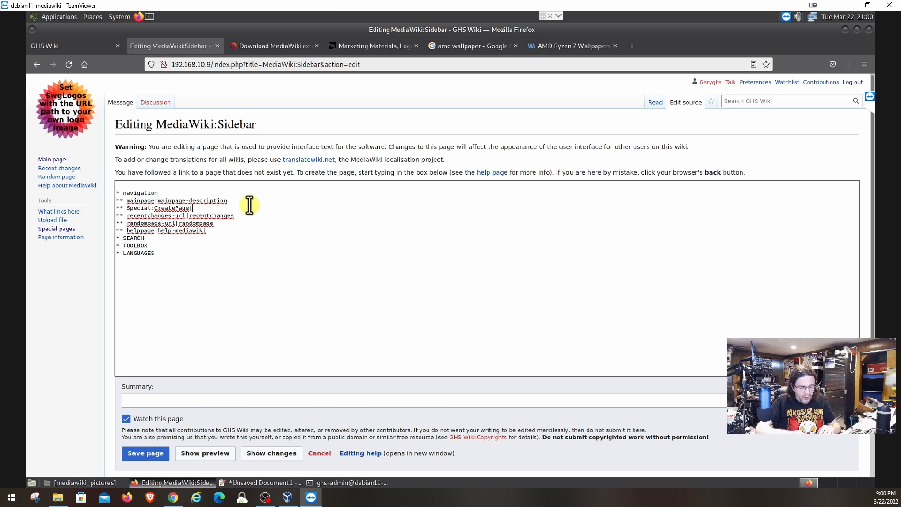
{"action": "type", "text": "Create"}
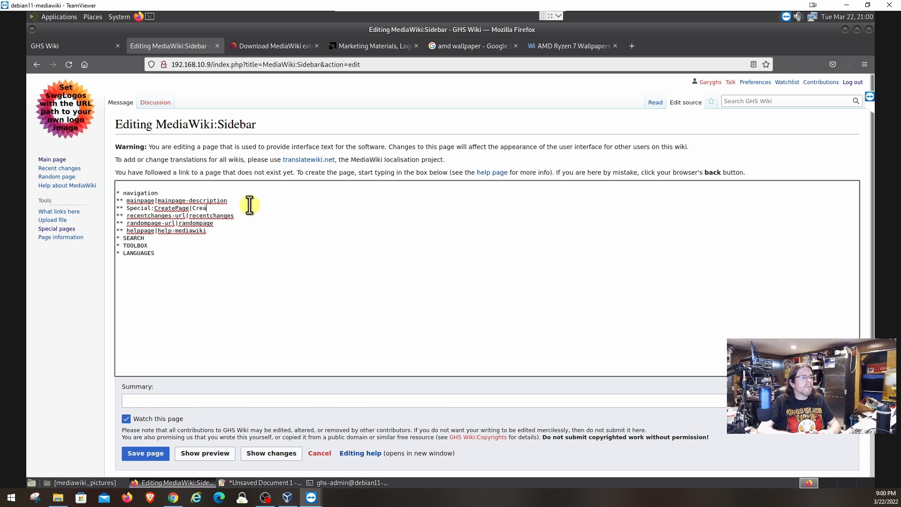
{"action": "type", "text": " a "}
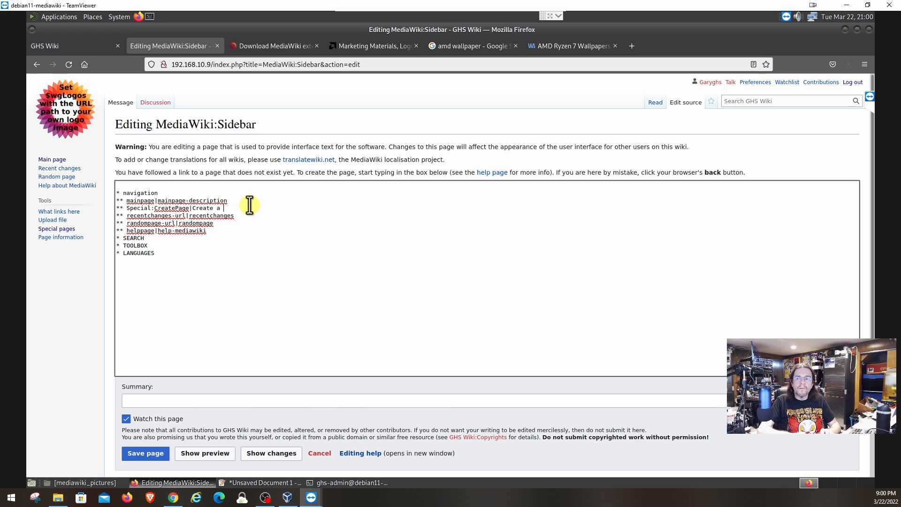
{"action": "type", "text": "Page"}
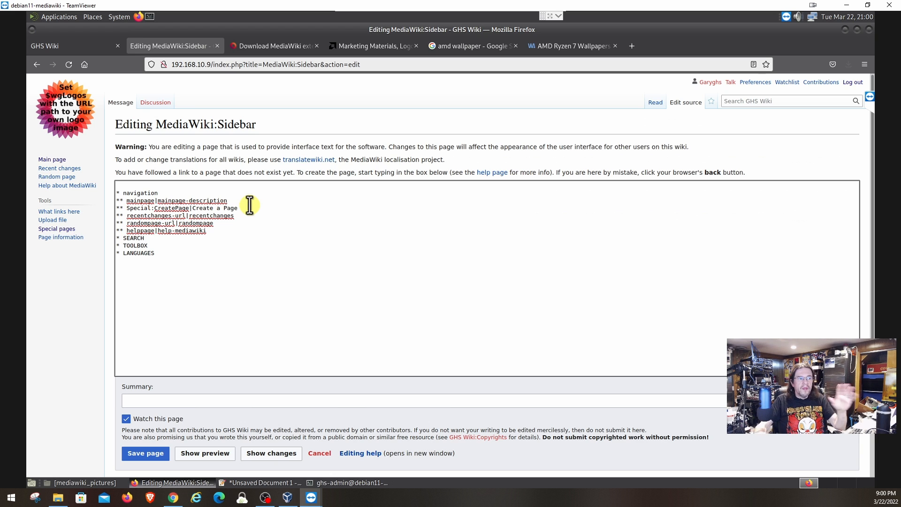
Save the sidebar and reload the Main Page to show the Create a Page link.
{"action": "left_click", "coordinate": [145, 454]}
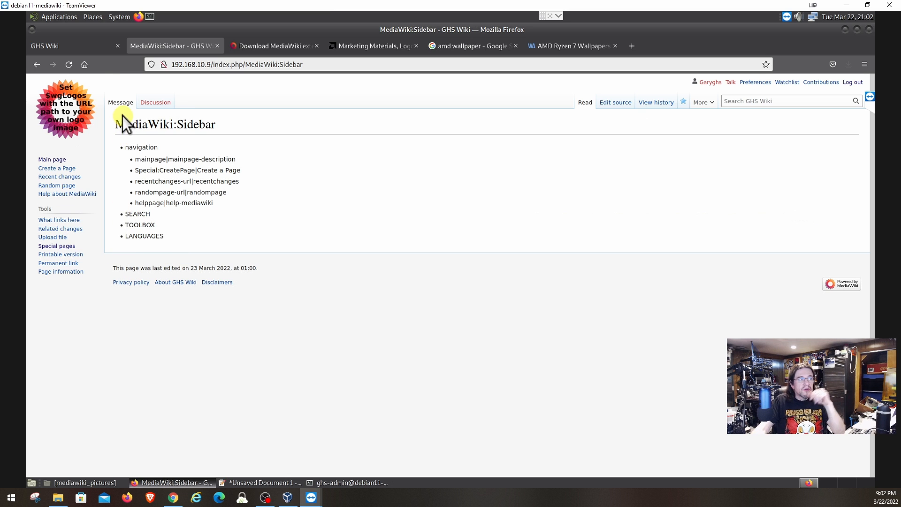
{"action": "left_click", "coordinate": [72, 50]}
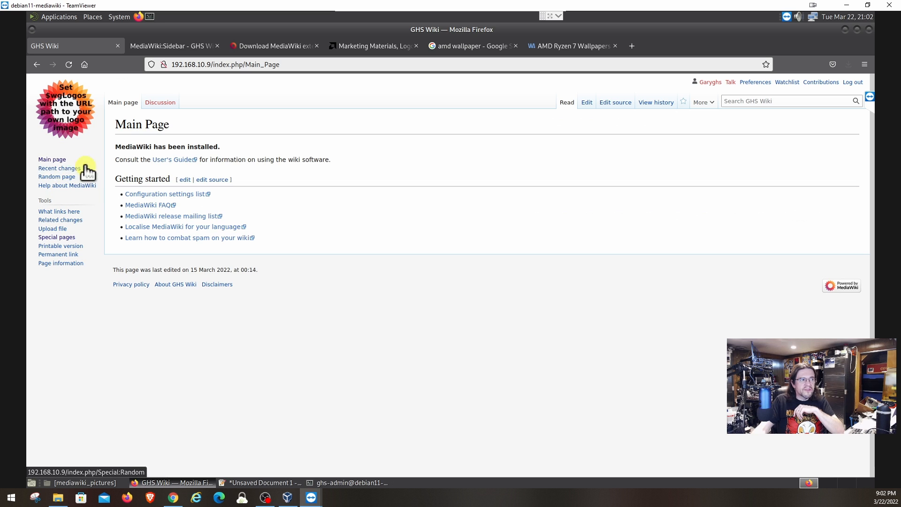
{"action": "left_click", "coordinate": [69, 64]}
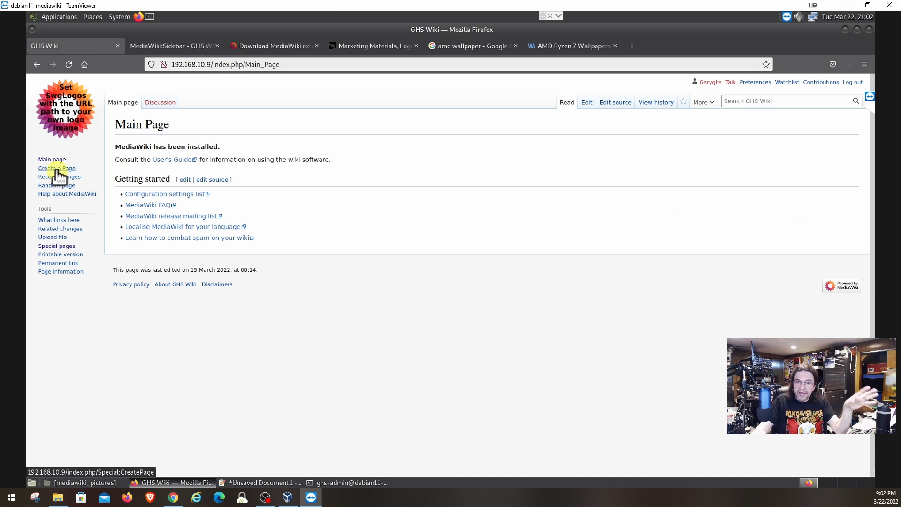
Start a new page titled 'Fred Flinstone' via the Create a Page link.
{"action": "left_click", "coordinate": [56, 169]}
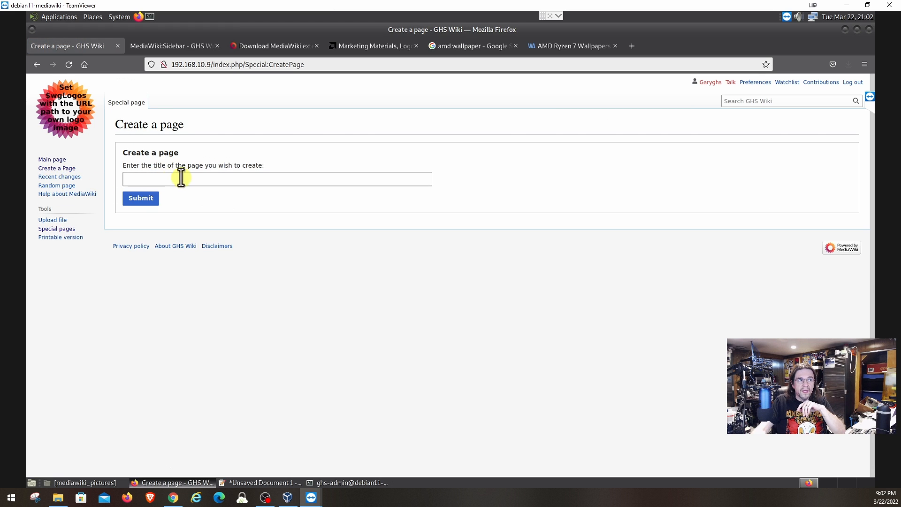
{"action": "left_click", "coordinate": [211, 180]}
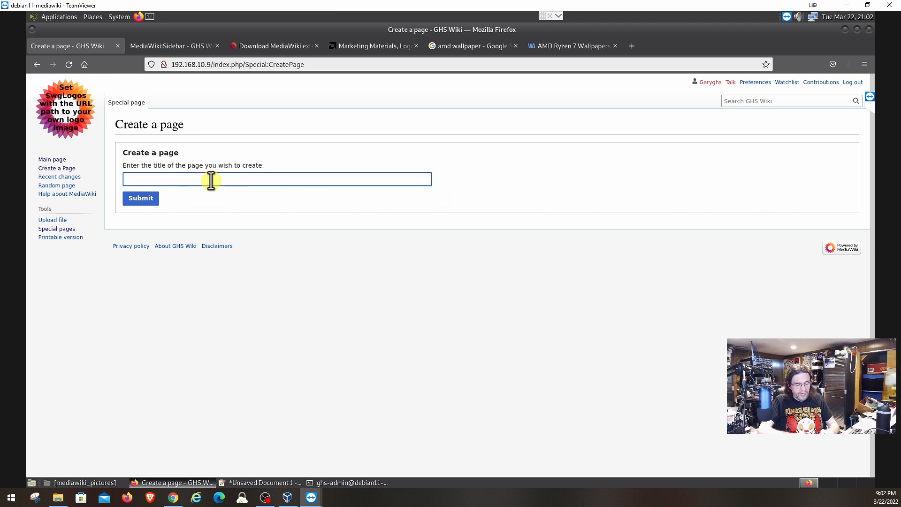
{"action": "type", "text": "Fred "}
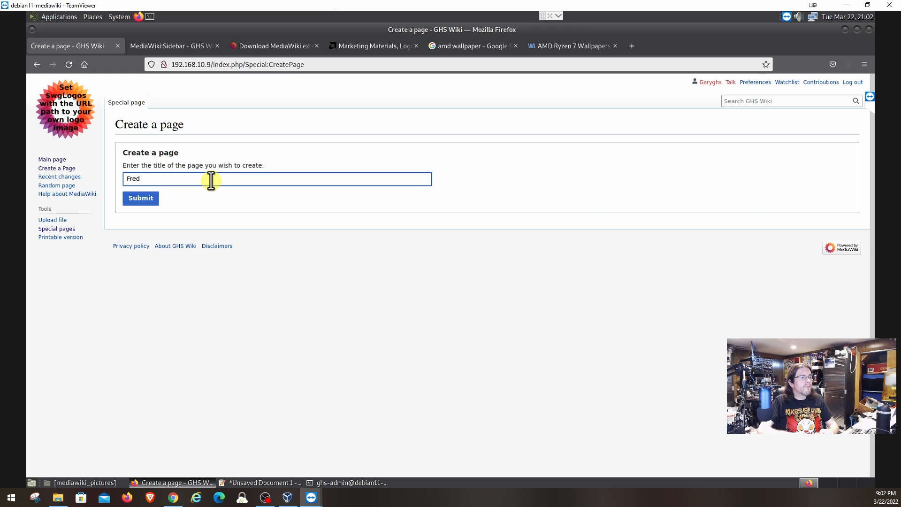
{"action": "type", "text": "Flinstone"}
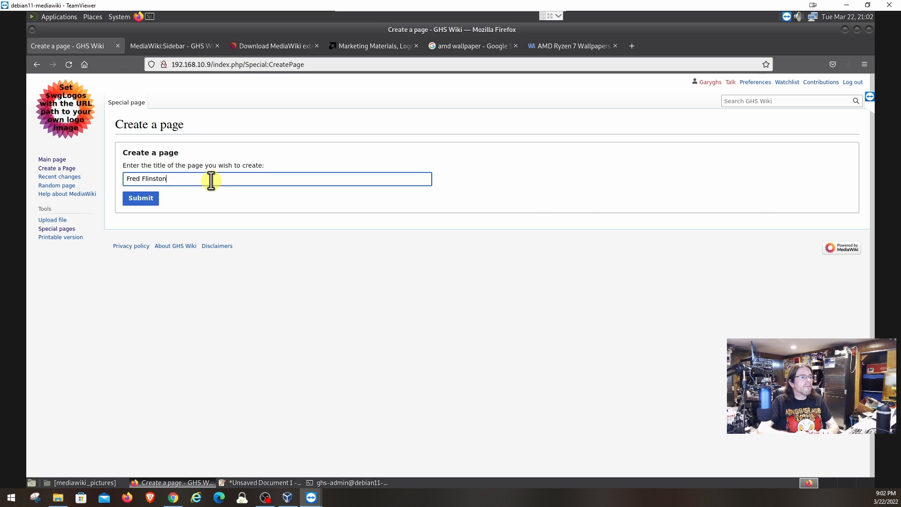
{"action": "left_click", "coordinate": [149, 201]}
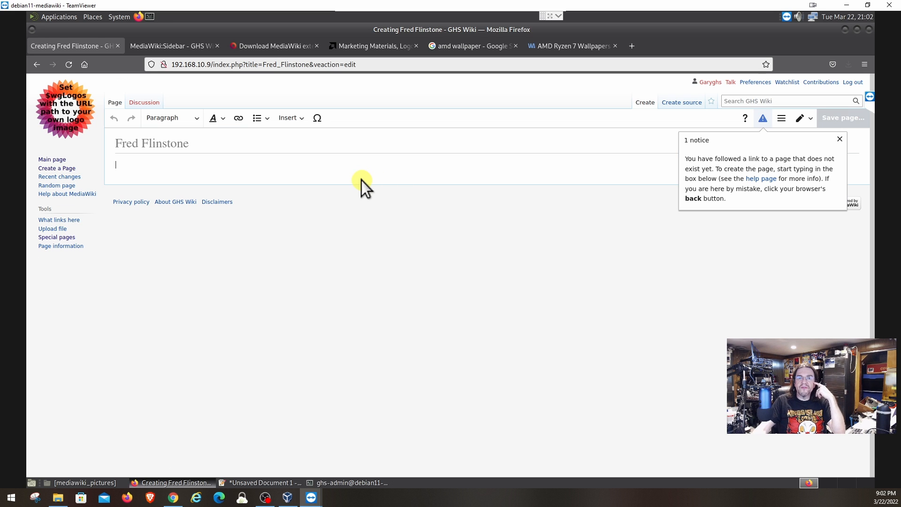
Type 'Yabba Dabba Doo!!!' as the page body, dismiss the notice, and show the editing modes.
{"action": "type", "text": "Y"}
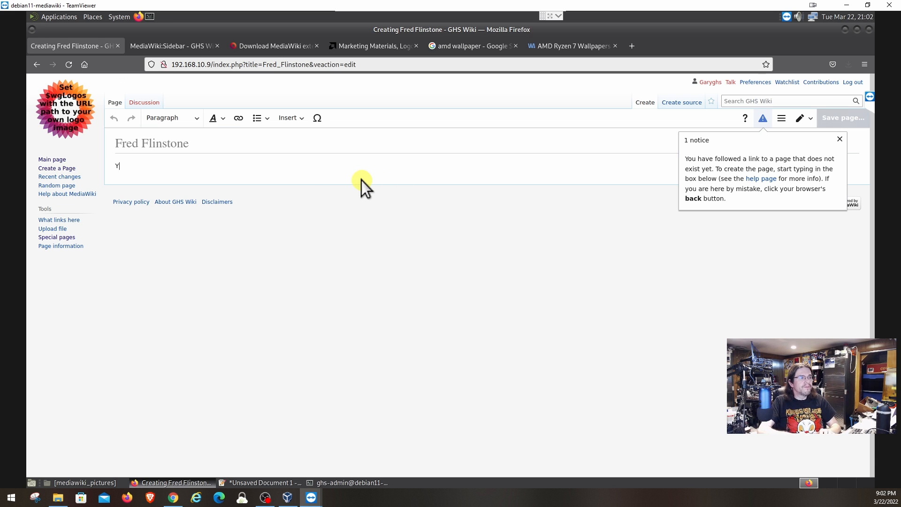
{"action": "type", "text": "abba"}
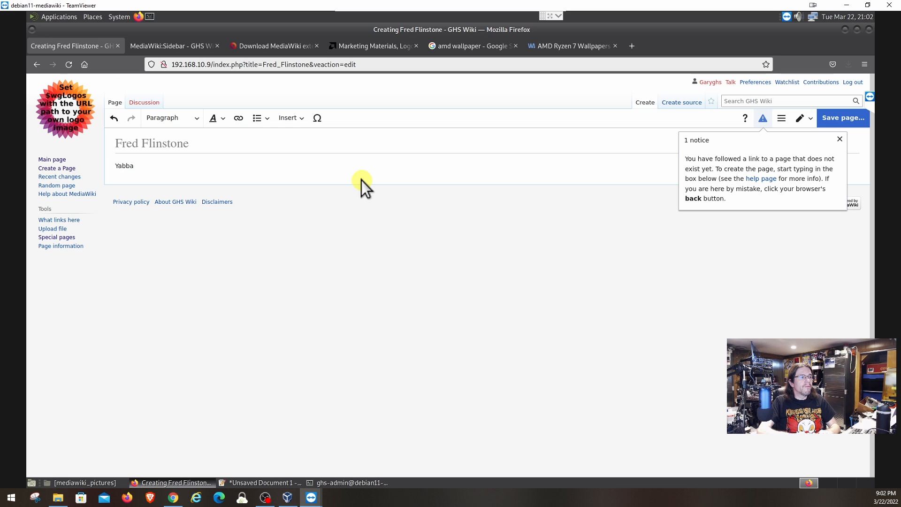
{"action": "type", "text": " Dabba "}
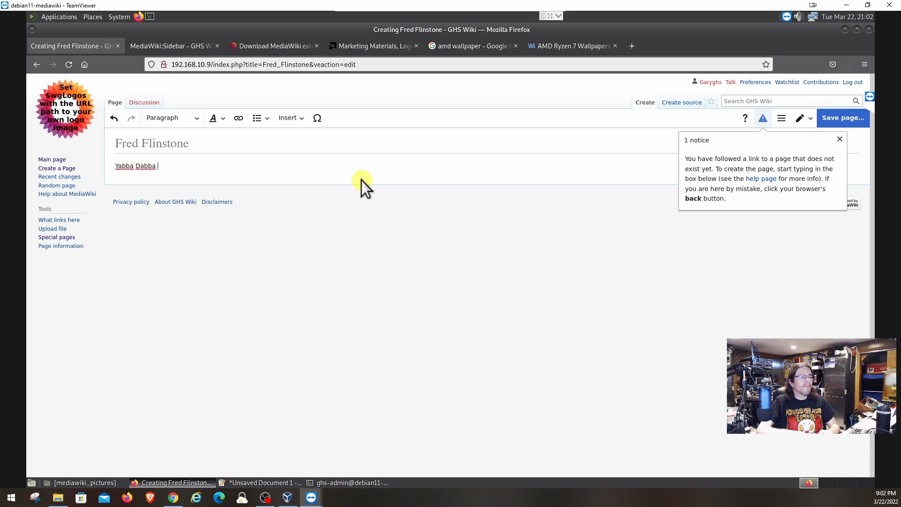
{"action": "type", "text": "Doo!"}
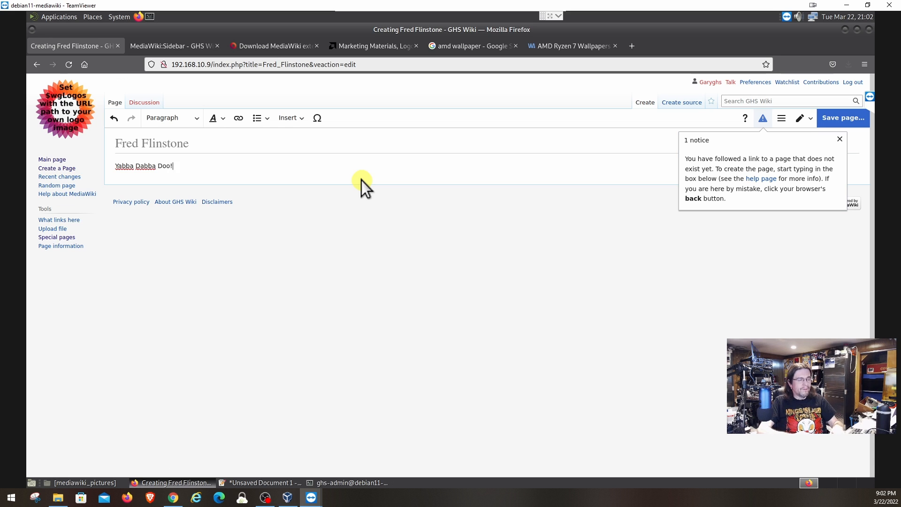
{"action": "type", "text": "!!"}
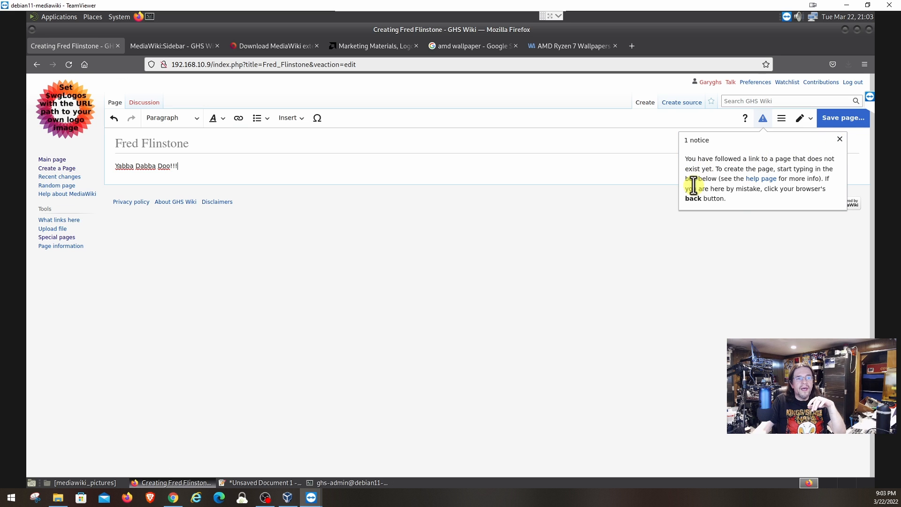
{"action": "left_click", "coordinate": [840, 139]}
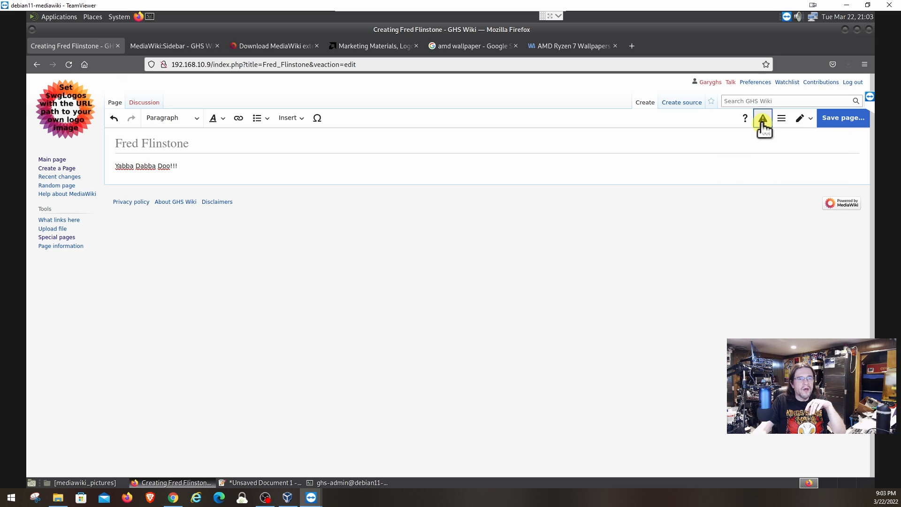
{"action": "left_click", "coordinate": [806, 120]}
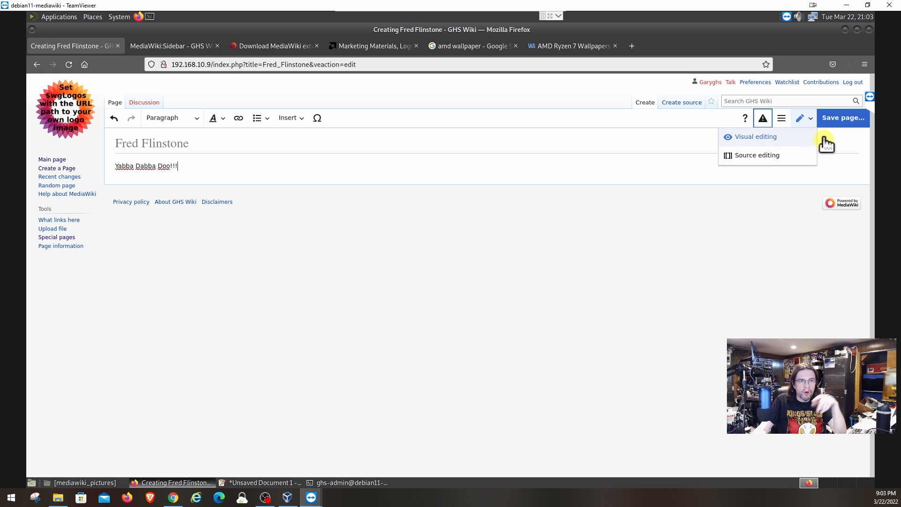
Publish the new Fred Flinstone page with the edit summary 'Fred Flinstone page'.
{"action": "left_click", "coordinate": [837, 121]}
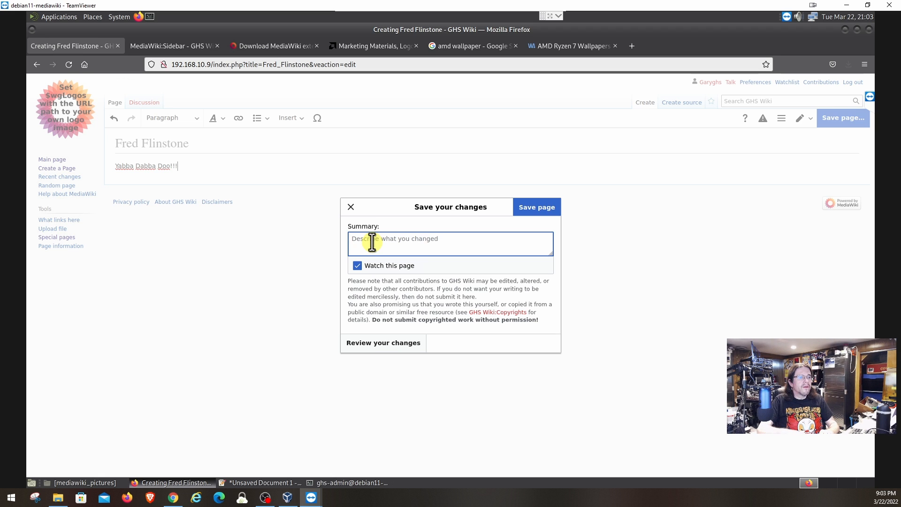
{"action": "type", "text": "Fred"}
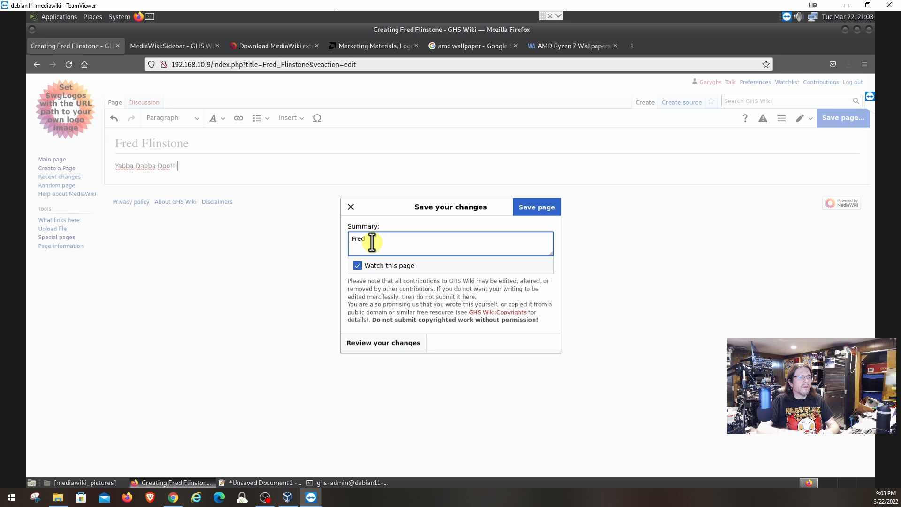
{"action": "type", "text": " Flinstone page"}
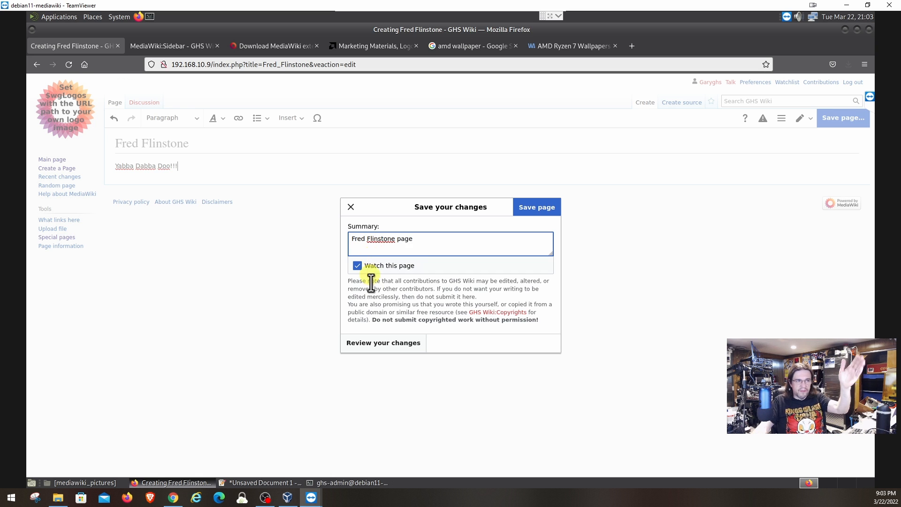
{"action": "left_click", "coordinate": [527, 209]}
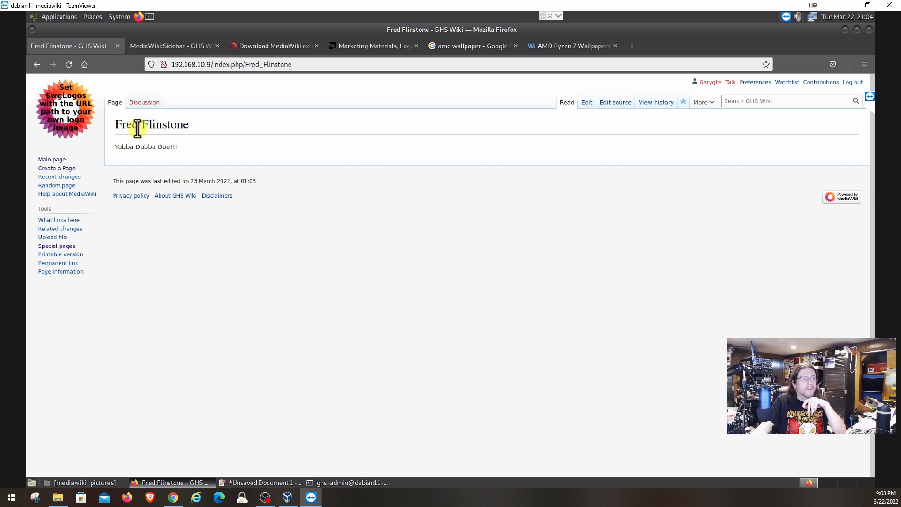
Open the MediaWiki:Sidebar source and insert a blank line after the helppage entry.
{"action": "left_click", "coordinate": [164, 47]}
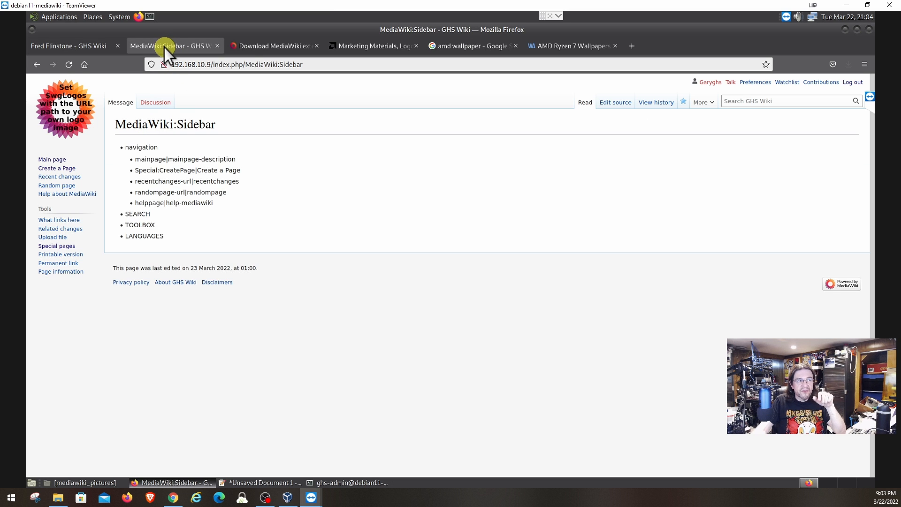
{"action": "left_click", "coordinate": [615, 102]}
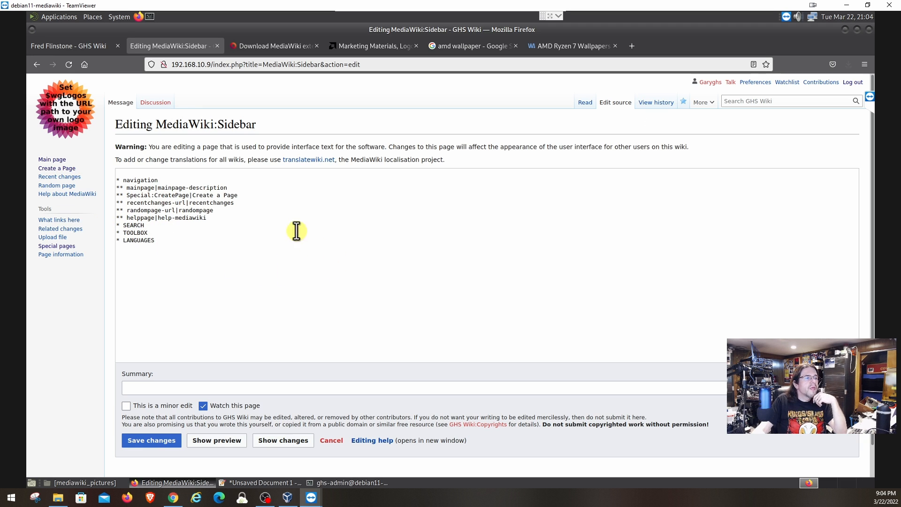
{"action": "left_click", "coordinate": [226, 220]}
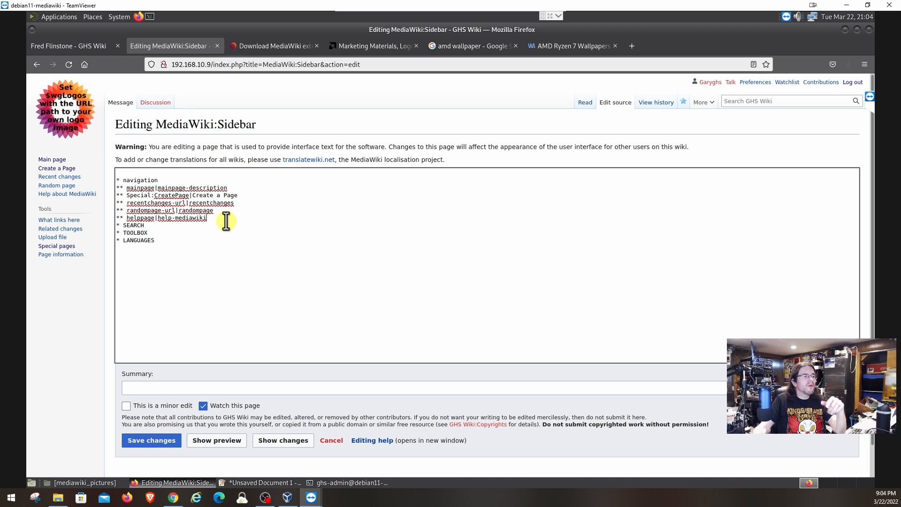
{"action": "key", "text": "Return"}
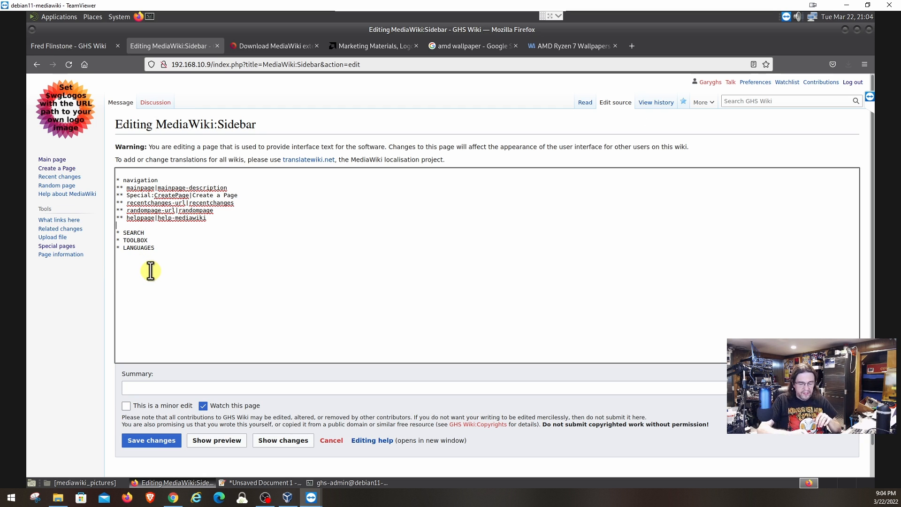
Add '* The Flinstones' and '** Fred Flinstone|All about Fred' to the sidebar source, then save.
{"action": "type", "text": "8"}
{"action": "key", "text": "BackSpace"}
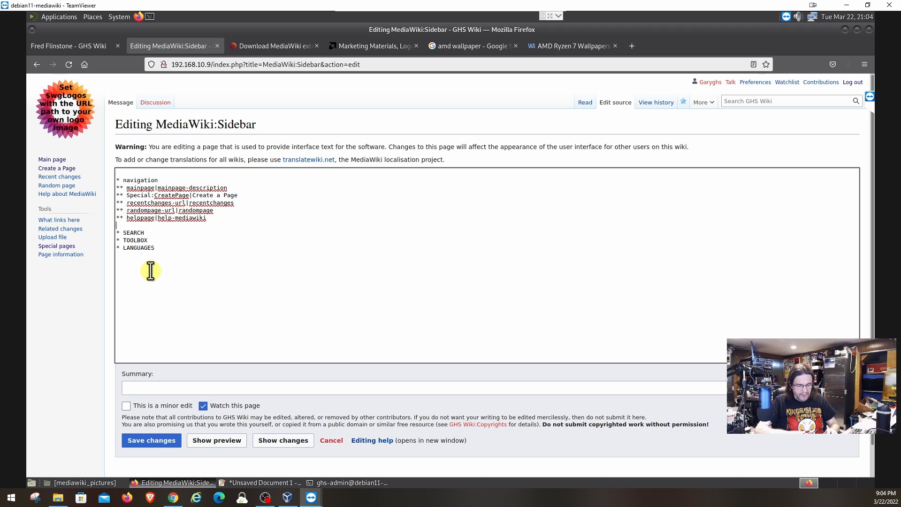
{"action": "type", "text": "*"}
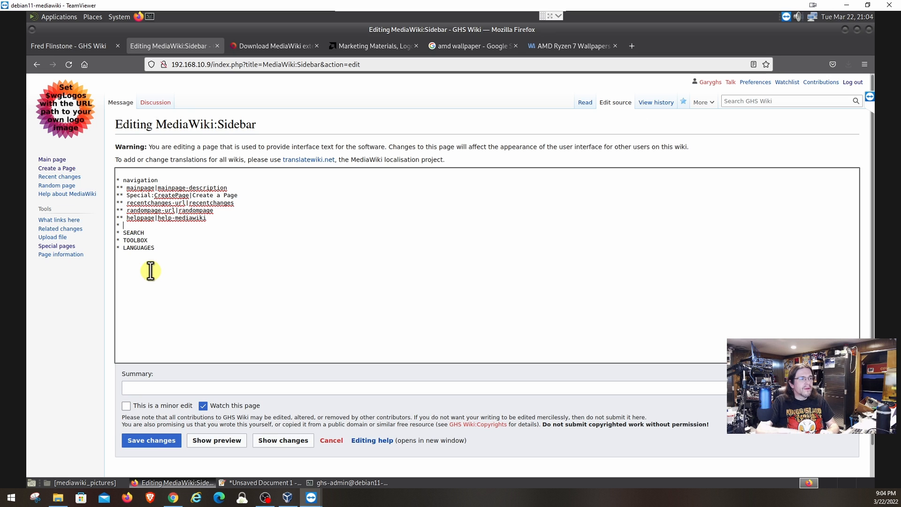
{"action": "type", "text": " The Flin"}
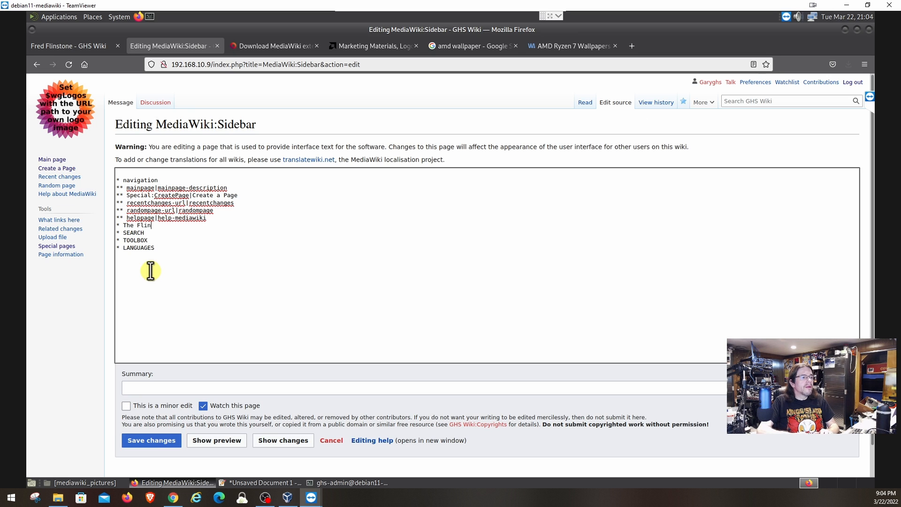
{"action": "type", "text": "stones"}
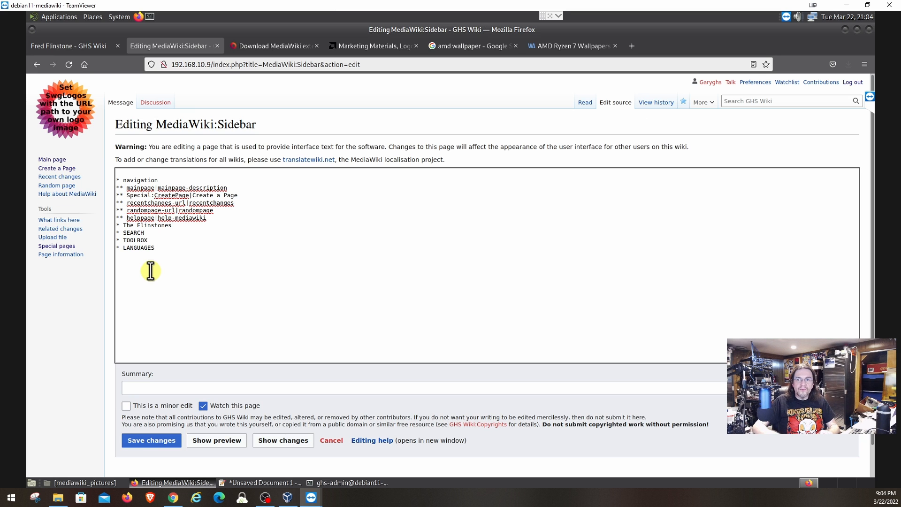
{"action": "key", "text": "Return"}
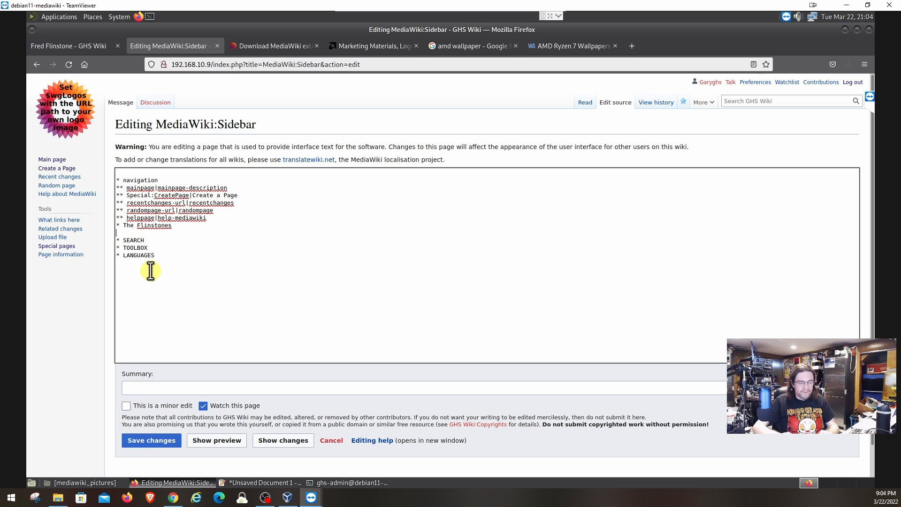
{"action": "type", "text": "**"}
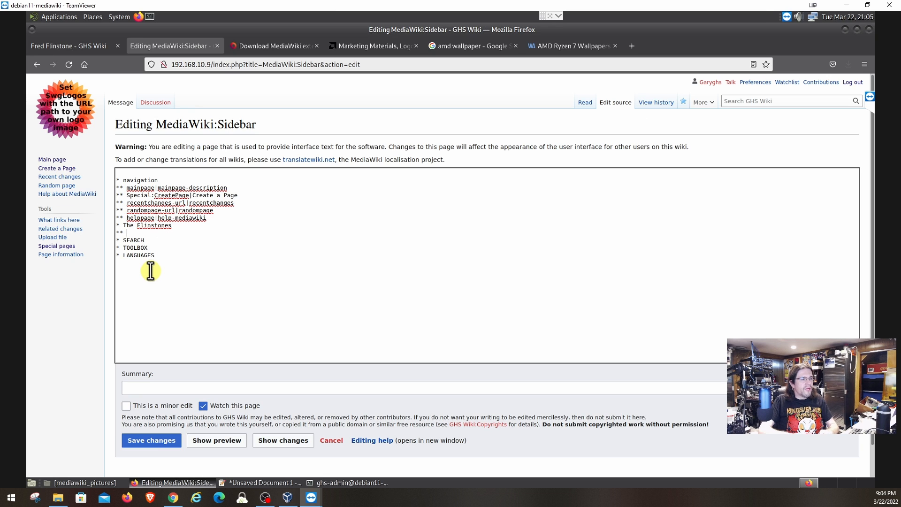
{"action": "type", "text": "red"}
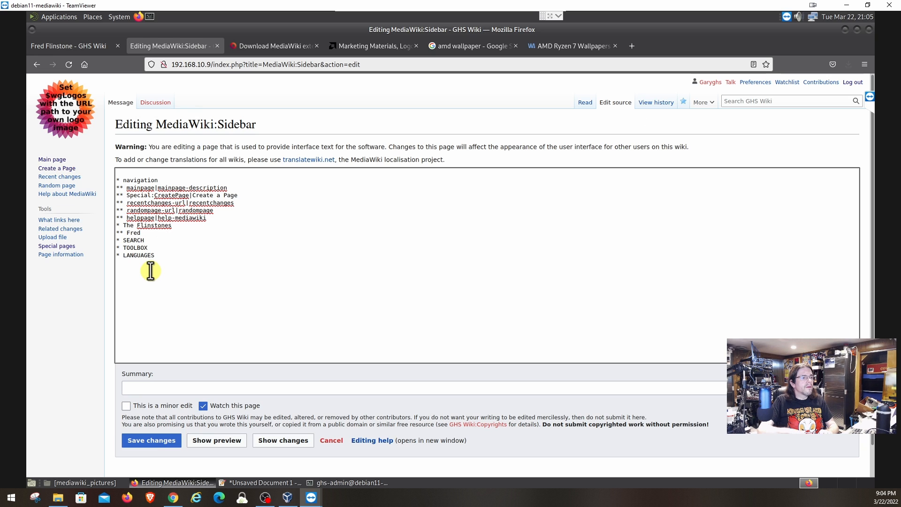
{"action": "type", "text": " Flinstone"}
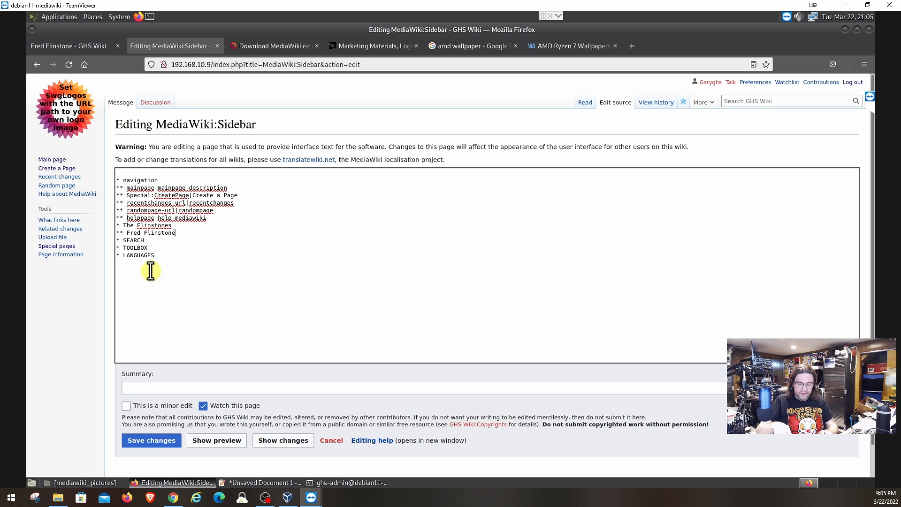
{"action": "type", "text": "|"}
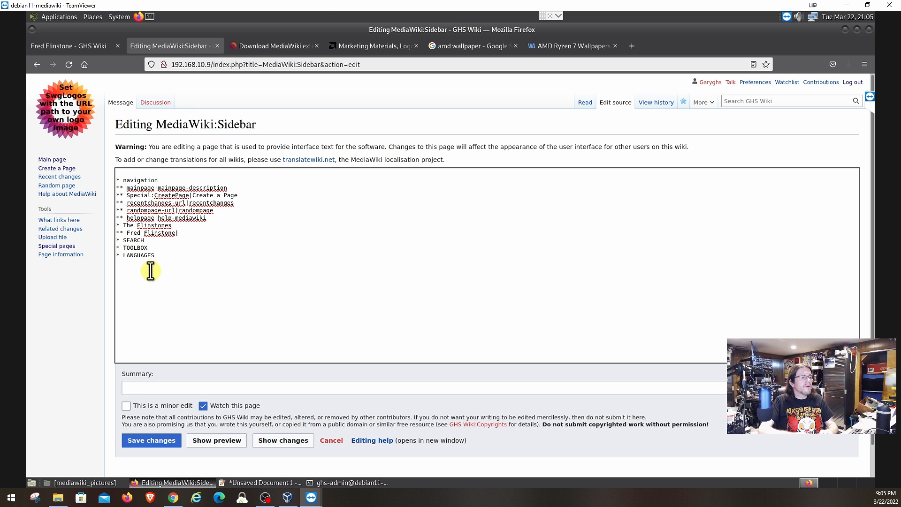
{"action": "type", "text": "All A"}
{"action": "key", "text": "BackSpace"}
{"action": "type", "text": "a"}
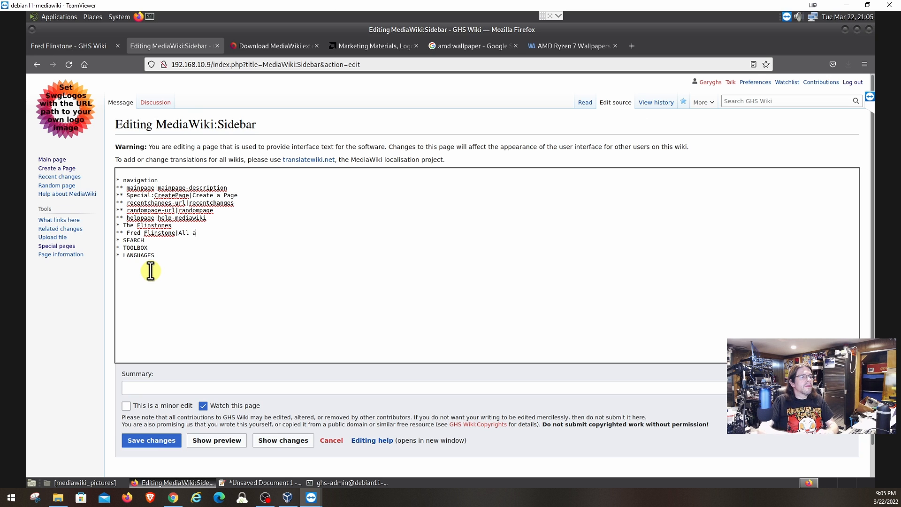
{"action": "type", "text": "bout Fred"}
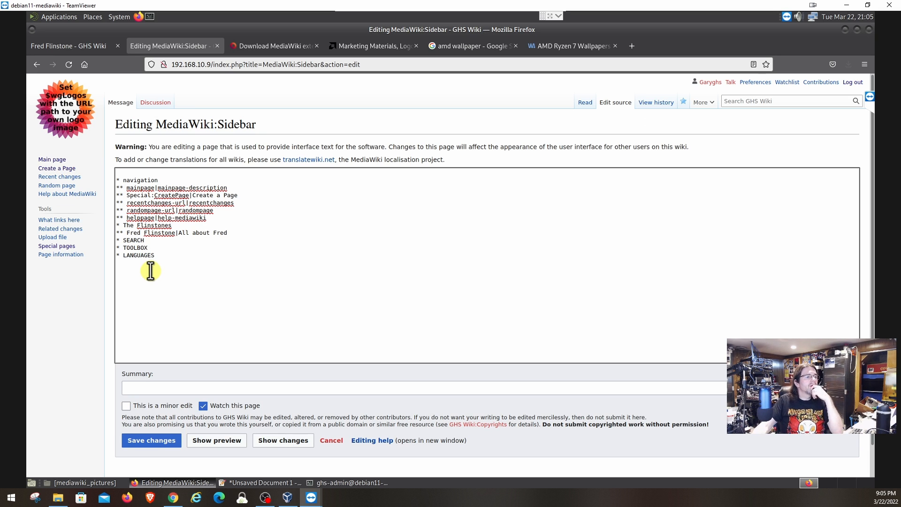
{"action": "left_click", "coordinate": [160, 442]}
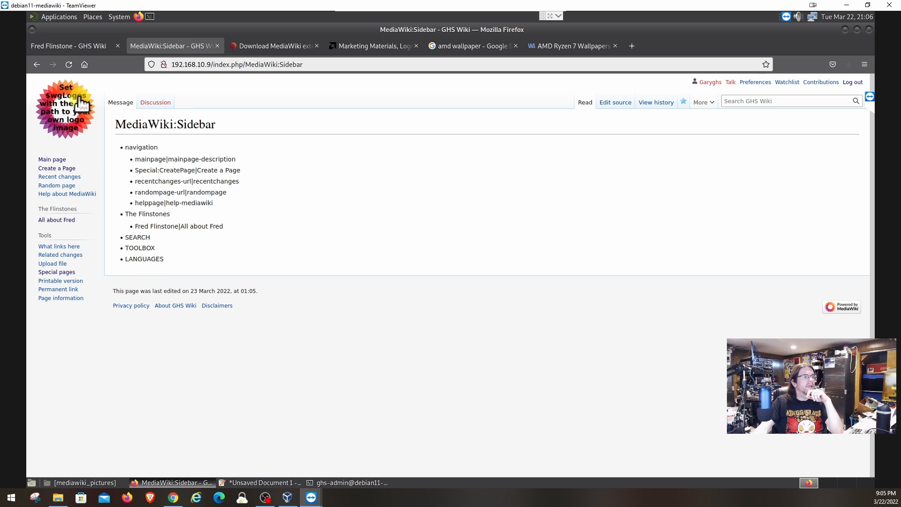
Check the new sidebar link to Fred Flinstone's page, then reload the Main Page to inspect the logo.
{"action": "left_click", "coordinate": [60, 45]}
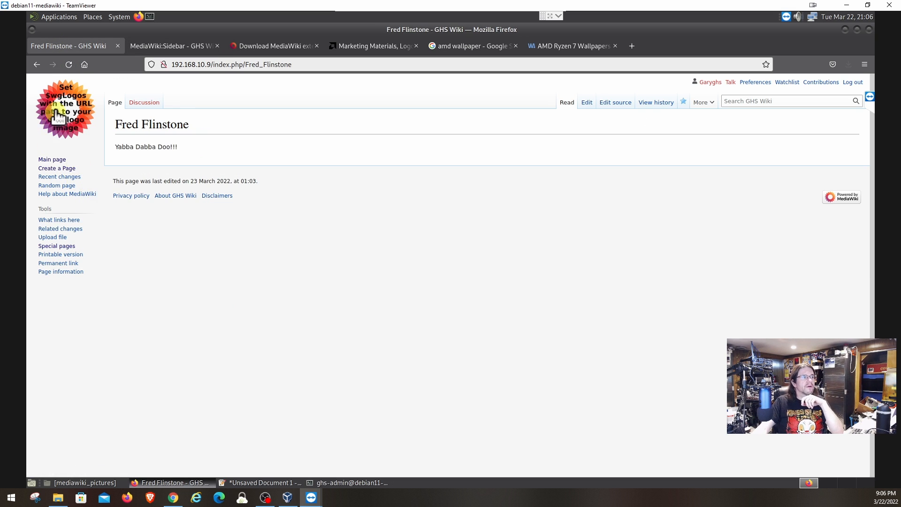
{"action": "left_click", "coordinate": [67, 66]}
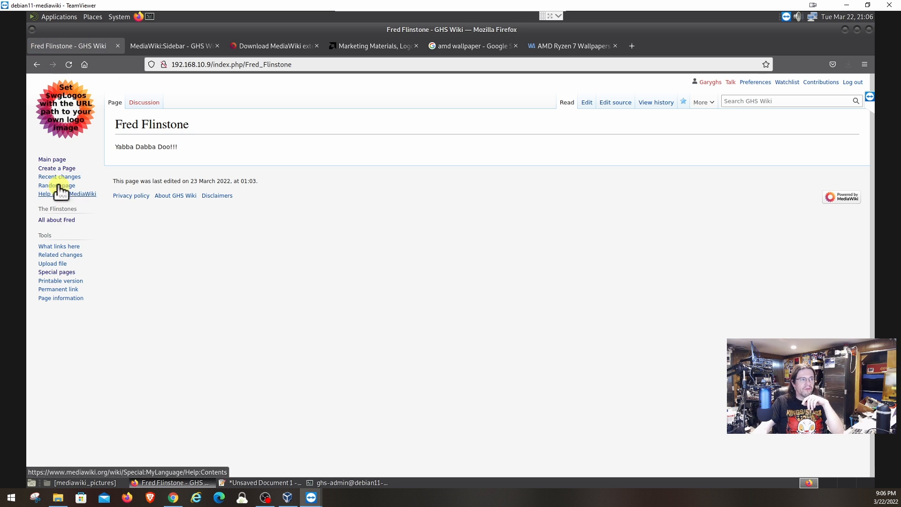
{"action": "left_click", "coordinate": [51, 160]}
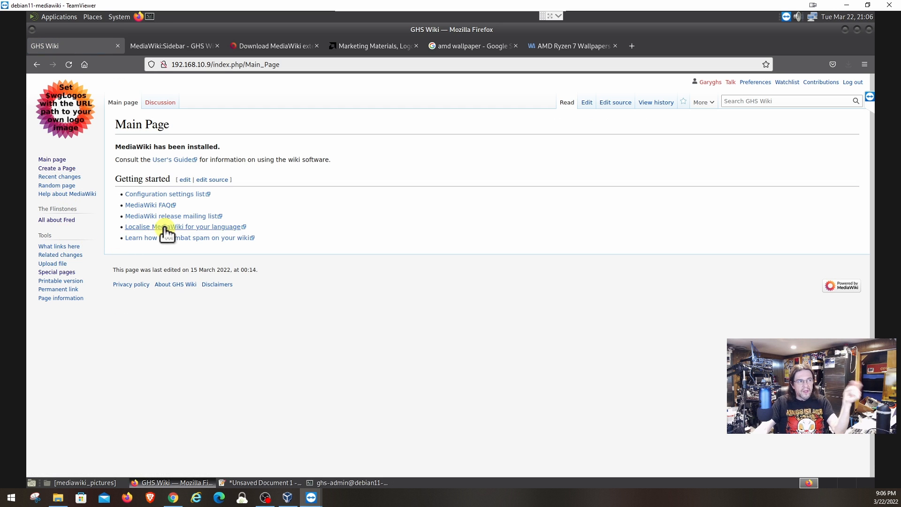
{"action": "left_click", "coordinate": [56, 220]}
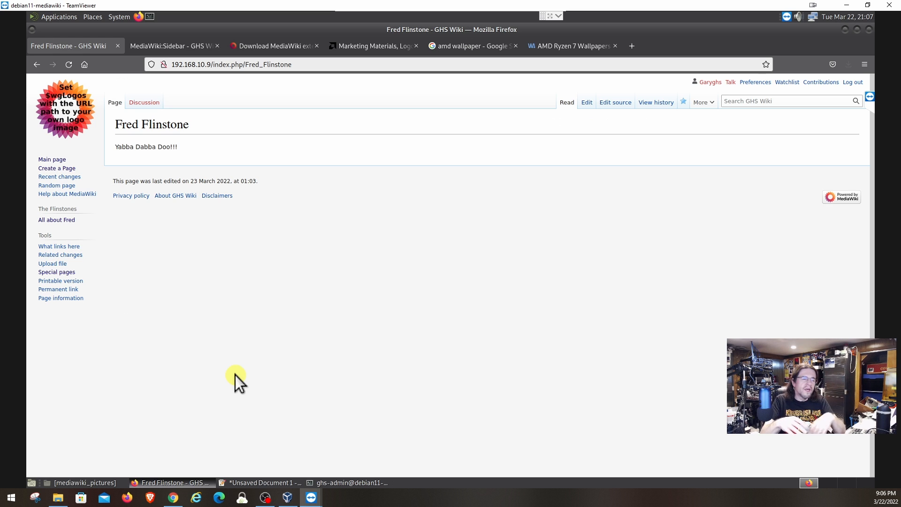
{"action": "left_click", "coordinate": [59, 108]}
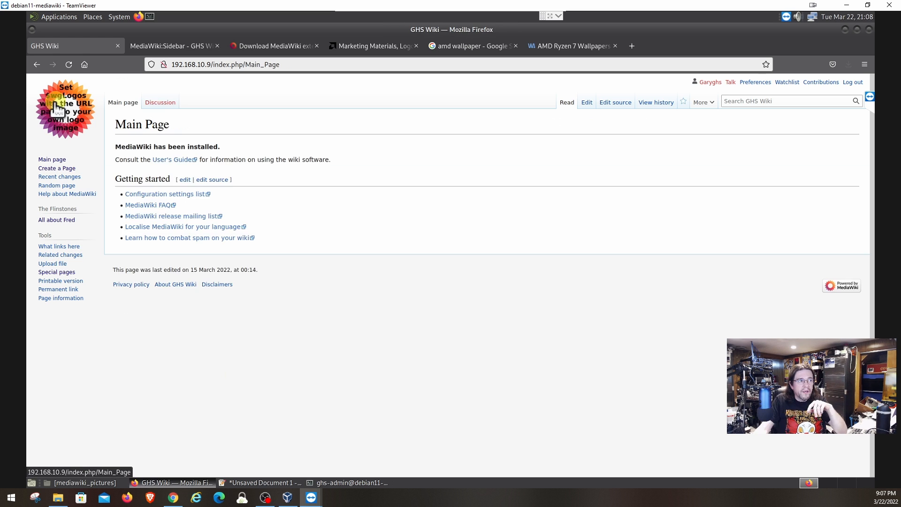
{"action": "left_click", "coordinate": [69, 113]}
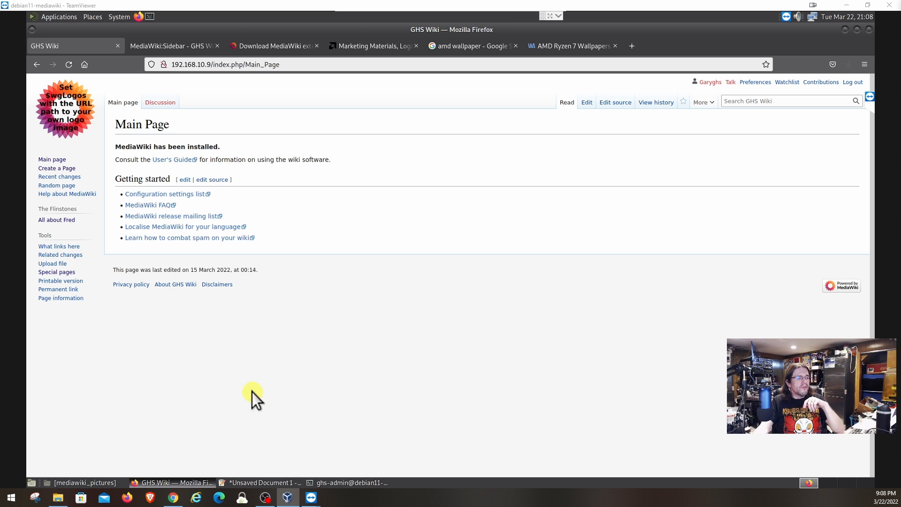
Bring up the ghs-admin root terminal and the mediawiki_pictures folder holding the logo JPG.
{"action": "left_click", "coordinate": [337, 483]}
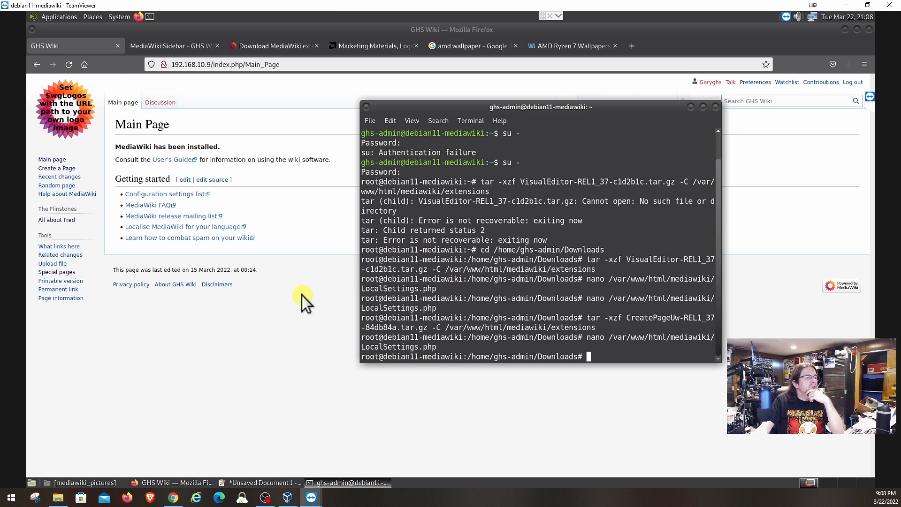
{"action": "left_click", "coordinate": [100, 487]}
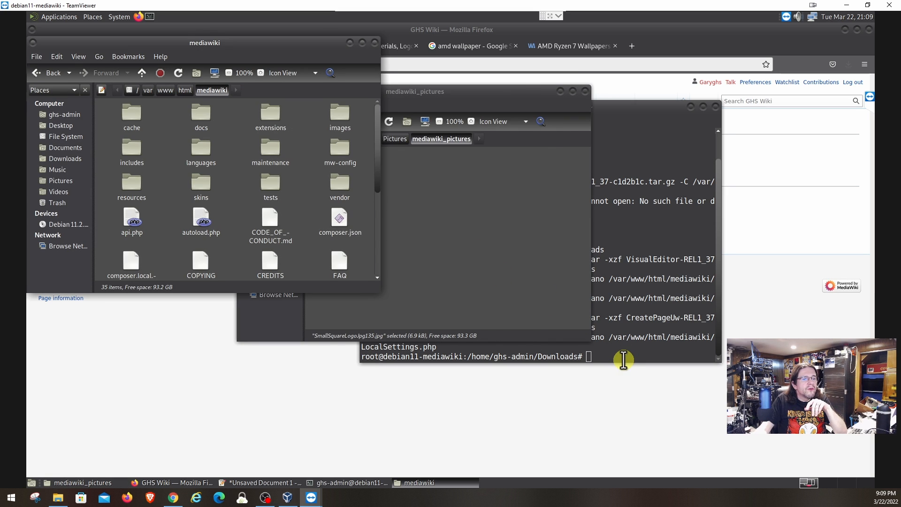
In the terminal, go up with cd .., enter Pictures and list its contents.
{"action": "left_click", "coordinate": [624, 360]}
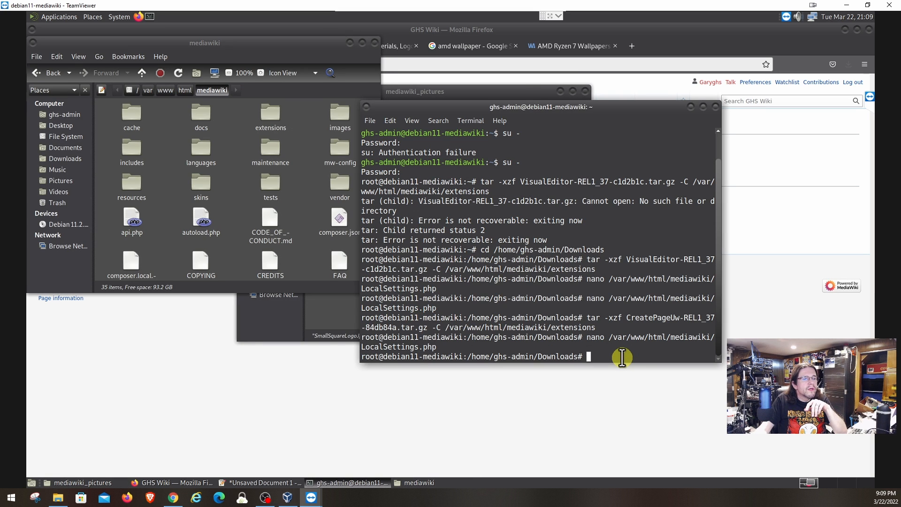
{"action": "type", "text": "cd "}
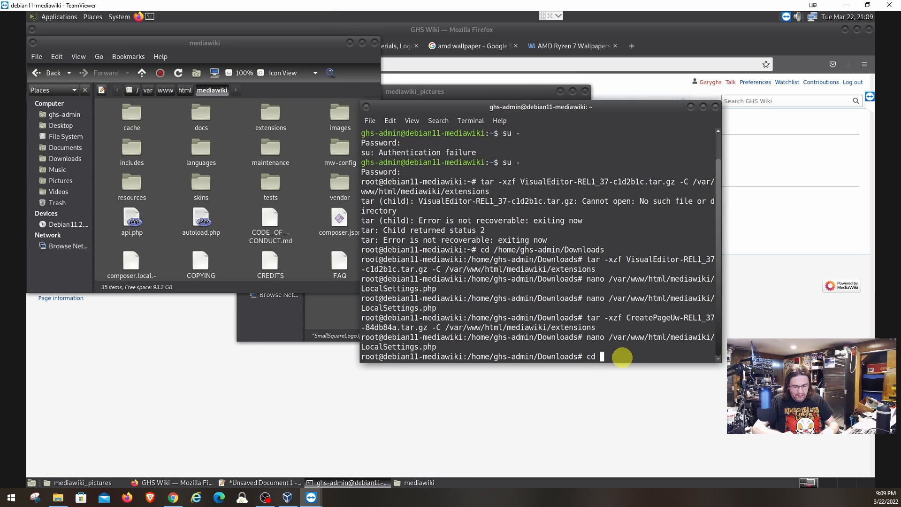
{"action": "type", "text": ".."}
{"action": "key", "text": "Return"}
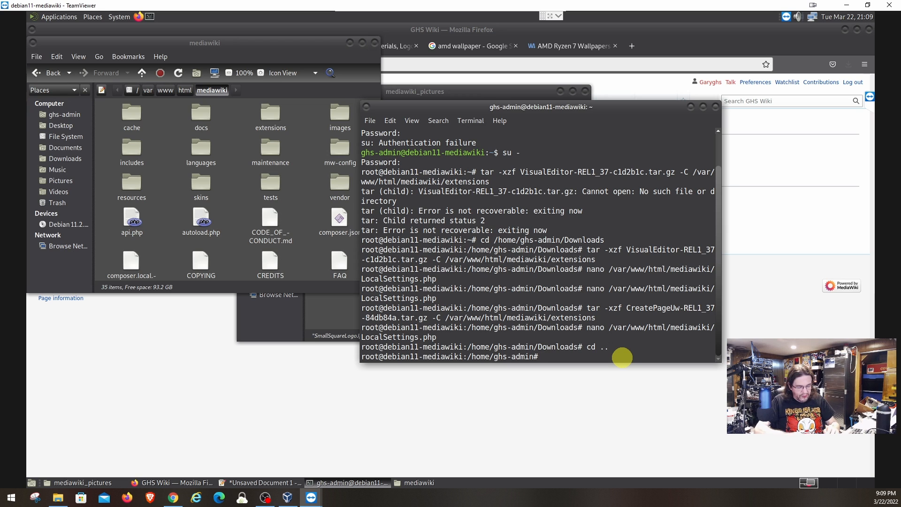
{"action": "type", "text": "cd Pic"}
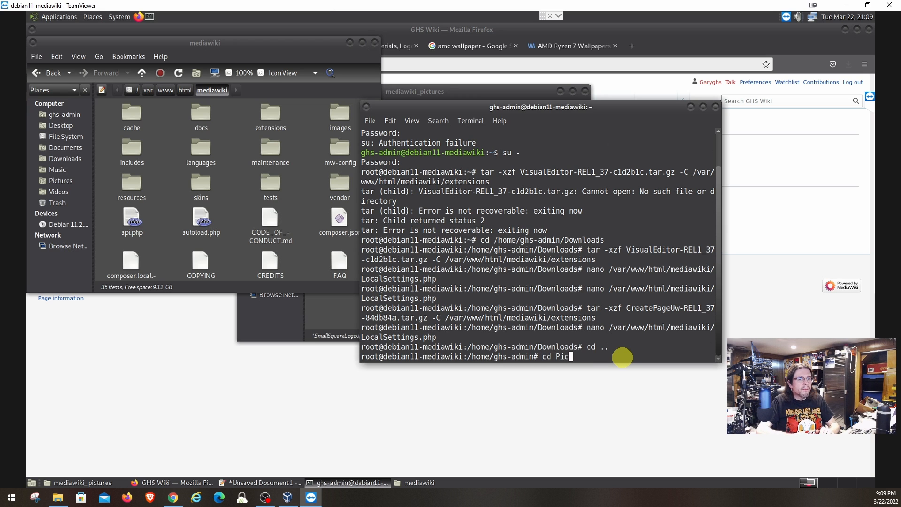
{"action": "type", "text": "tures"}
{"action": "key", "text": "Return"}
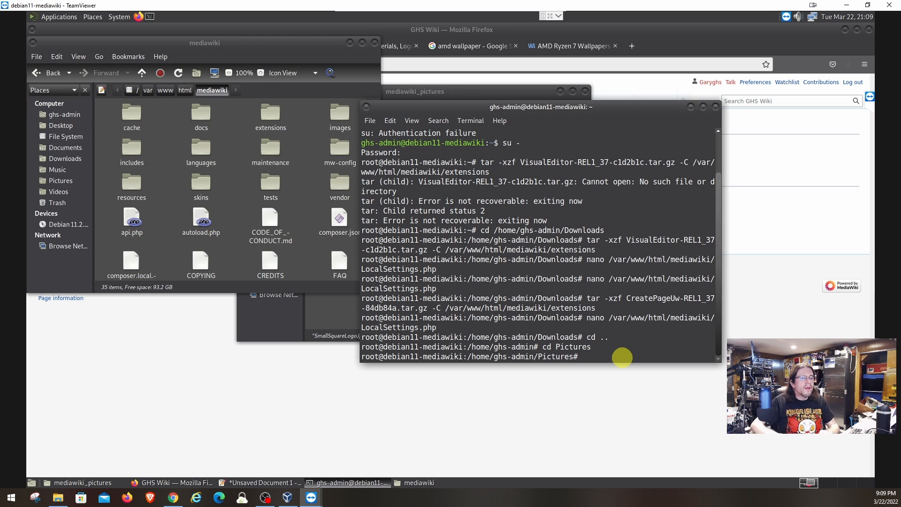
{"action": "type", "text": "cd"}
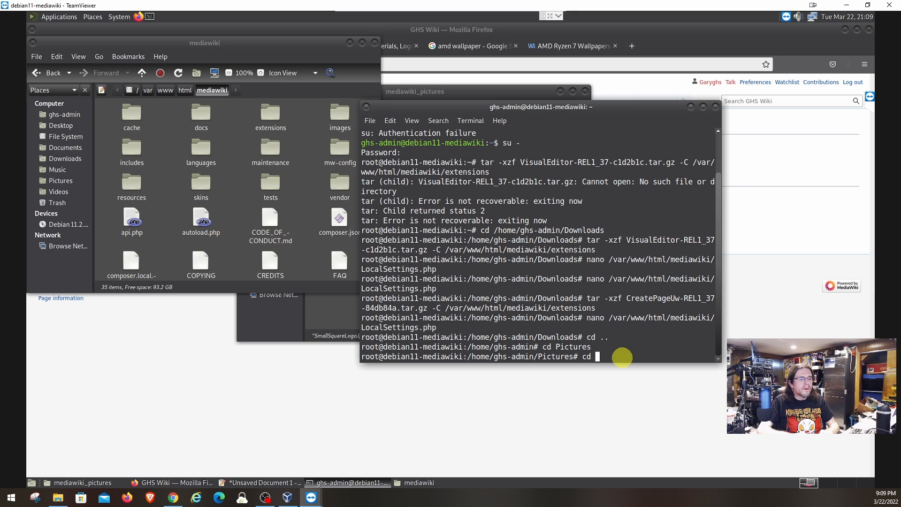
{"action": "key", "text": "BackSpace"}
{"action": "key", "text": "BackSpace"}
{"action": "key", "text": "BackSpace"}
{"action": "type", "text": "ls"}
{"action": "key", "text": "Return"}
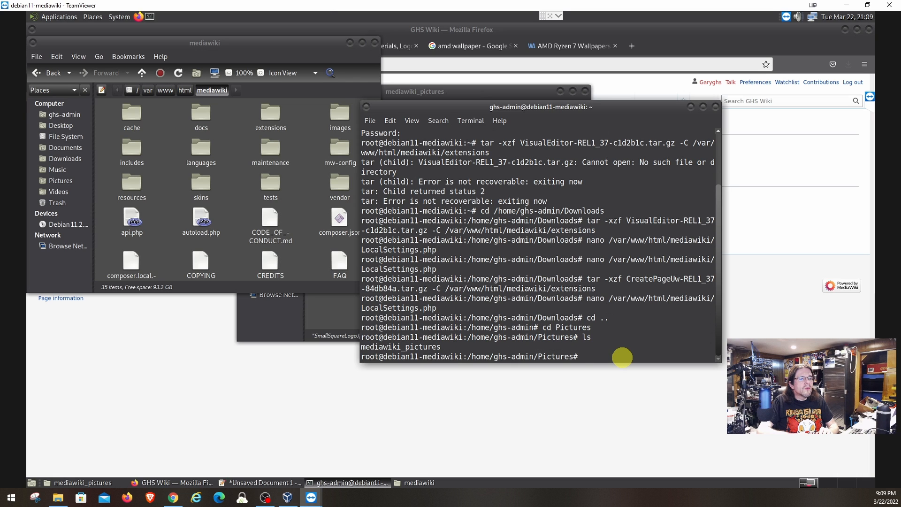
Enter mediawiki_pictures and copy *.jpg into /var/www/html/mediawiki/resources/assets.
{"action": "type", "text": "cd m"}
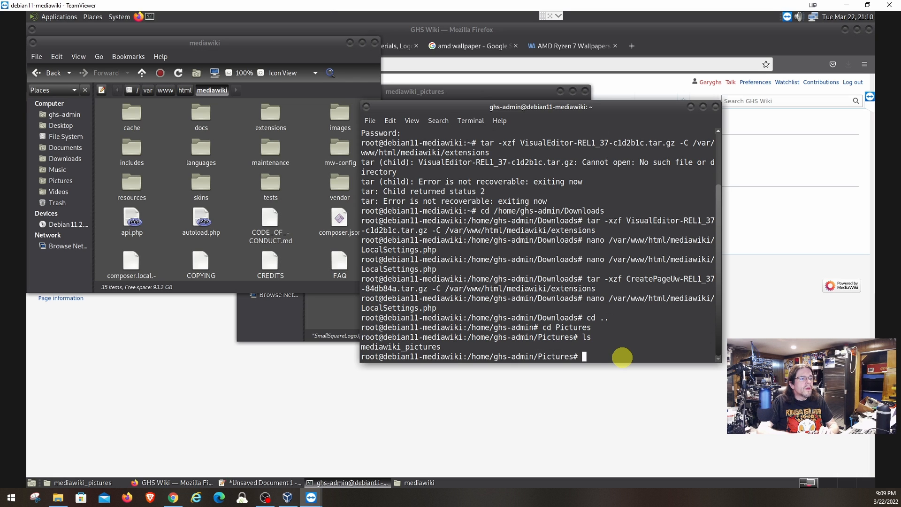
{"action": "type", "text": "ediawiki"}
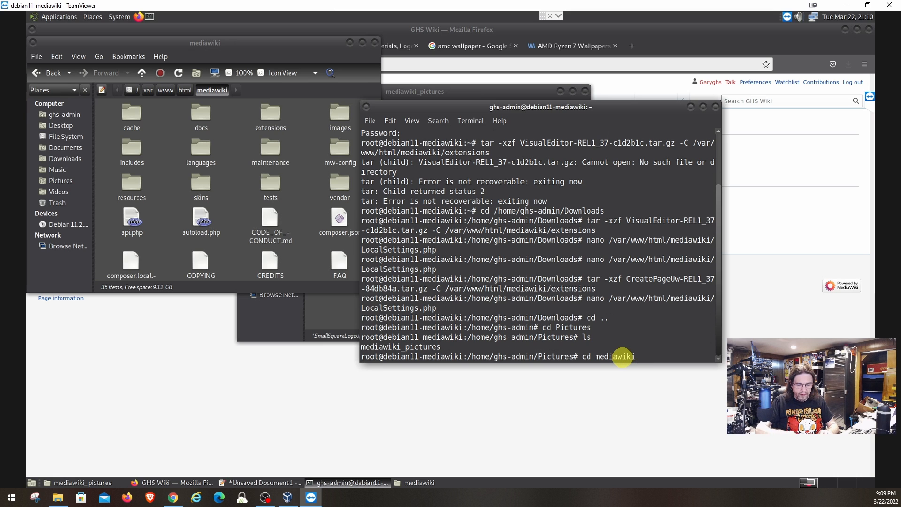
{"action": "type", "text": "_p;"}
{"action": "key", "text": "BackSpace"}
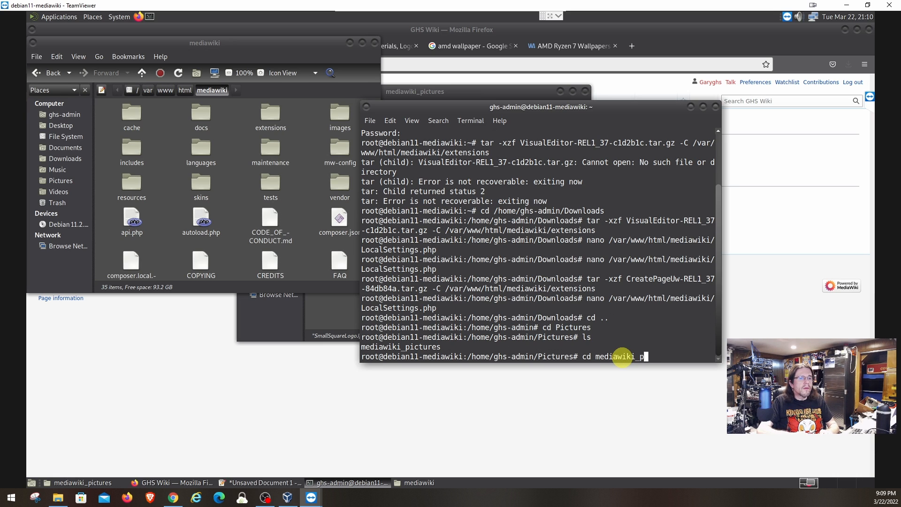
{"action": "type", "text": "ictures"}
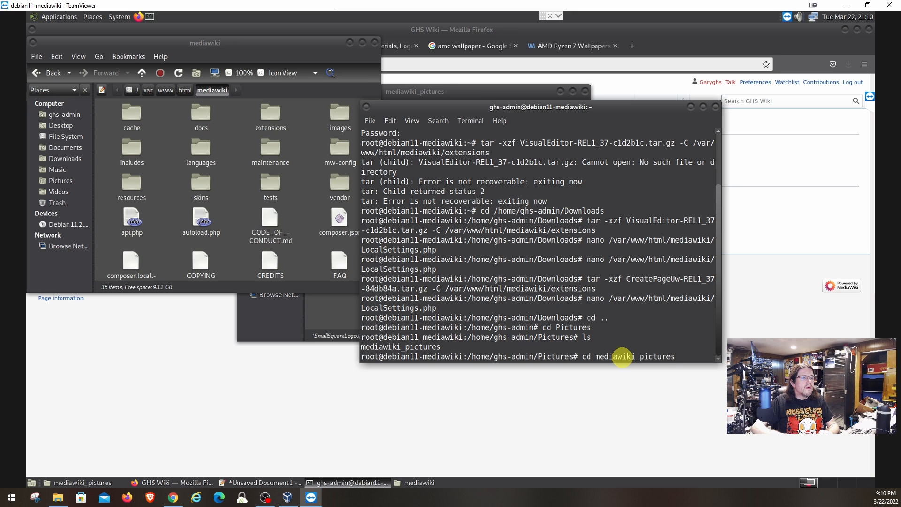
{"action": "key", "text": "Return"}
{"action": "type", "text": "cp"}
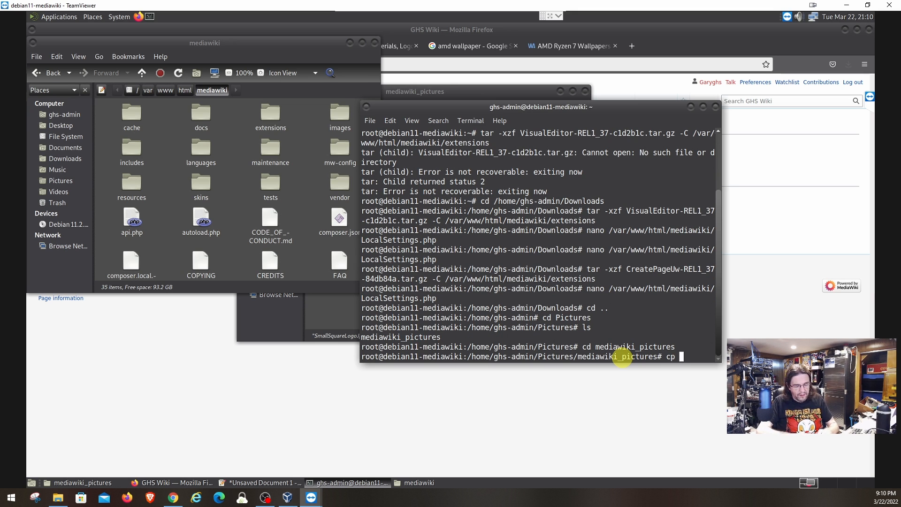
{"action": "type", "text": " *.jpg"}
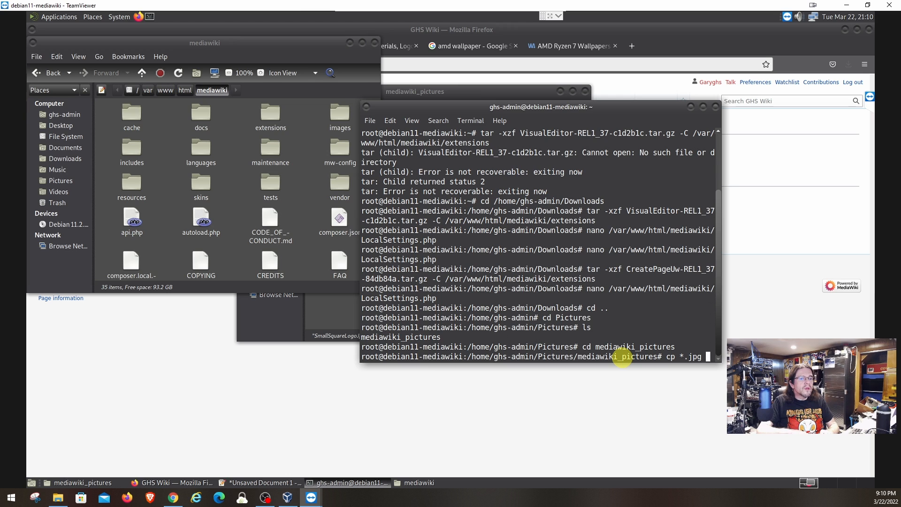
{"action": "type", "text": " /var"}
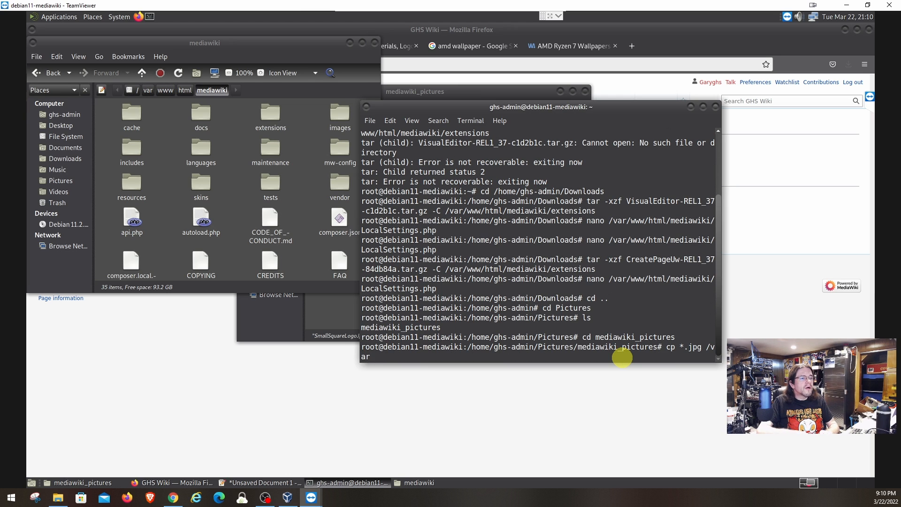
{"action": "type", "text": "/www/"}
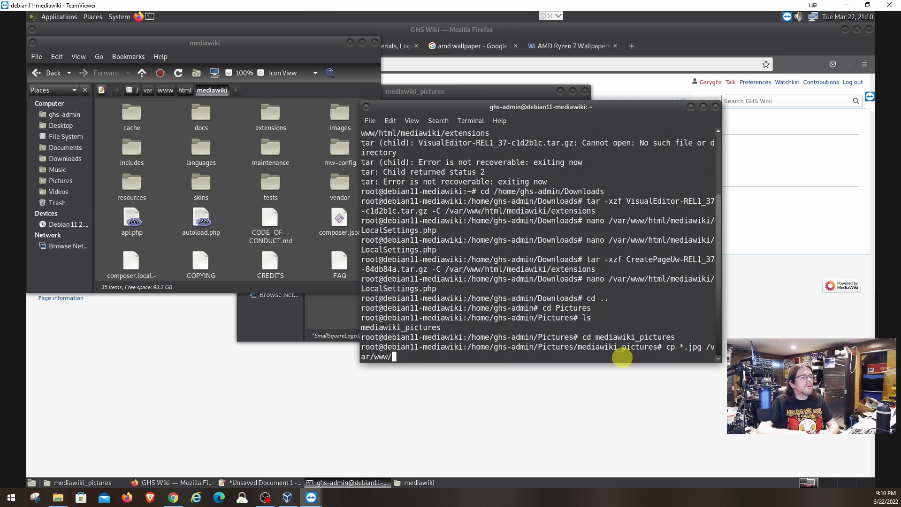
{"action": "type", "text": "htm"}
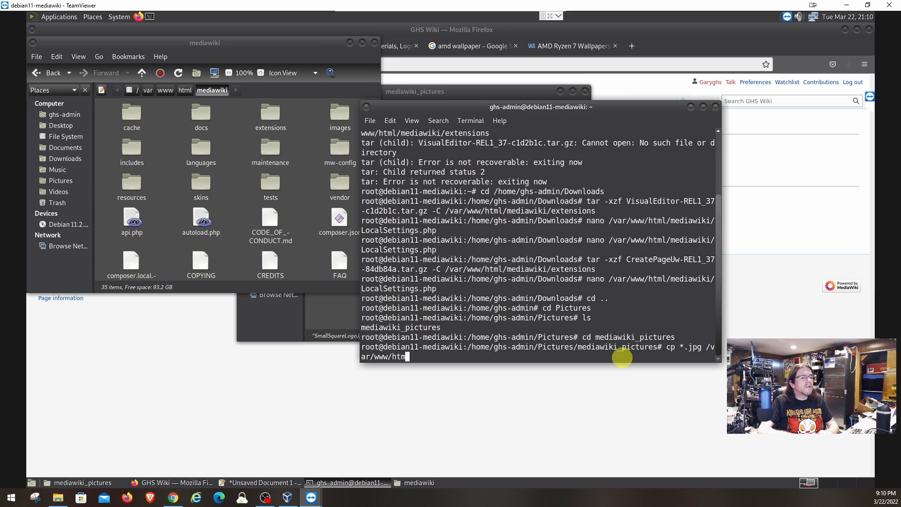
{"action": "type", "text": "l/"}
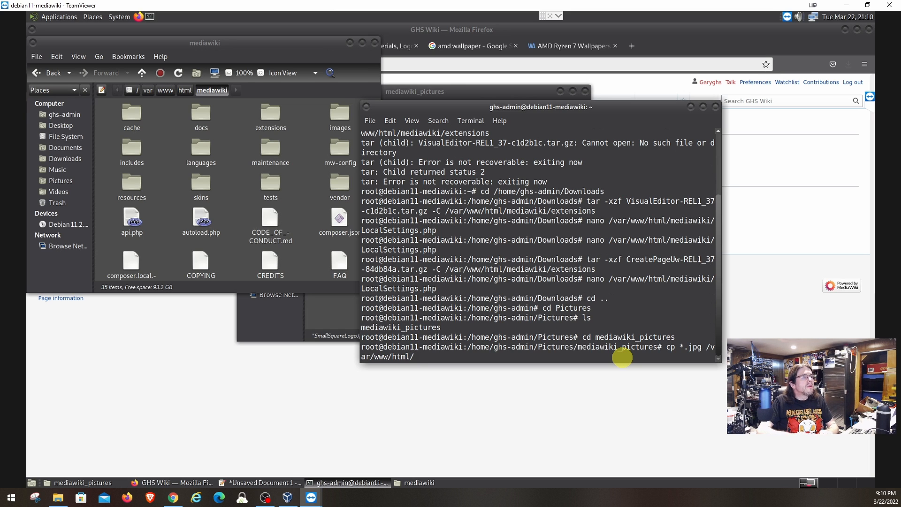
{"action": "type", "text": "mediaw"}
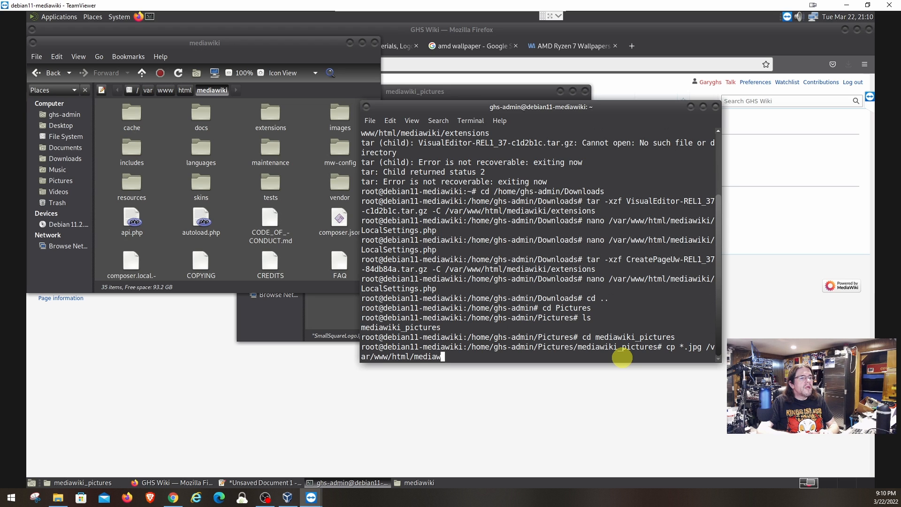
{"action": "type", "text": "iki/"}
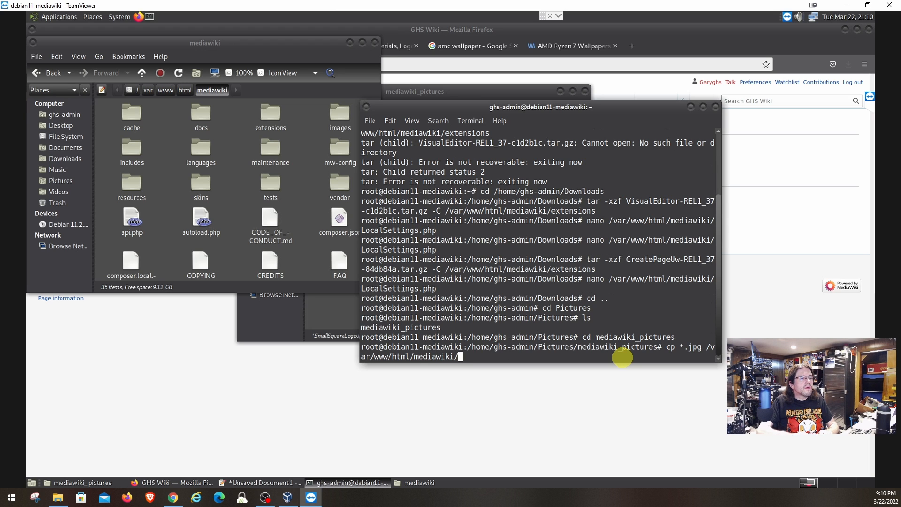
{"action": "type", "text": "resou"}
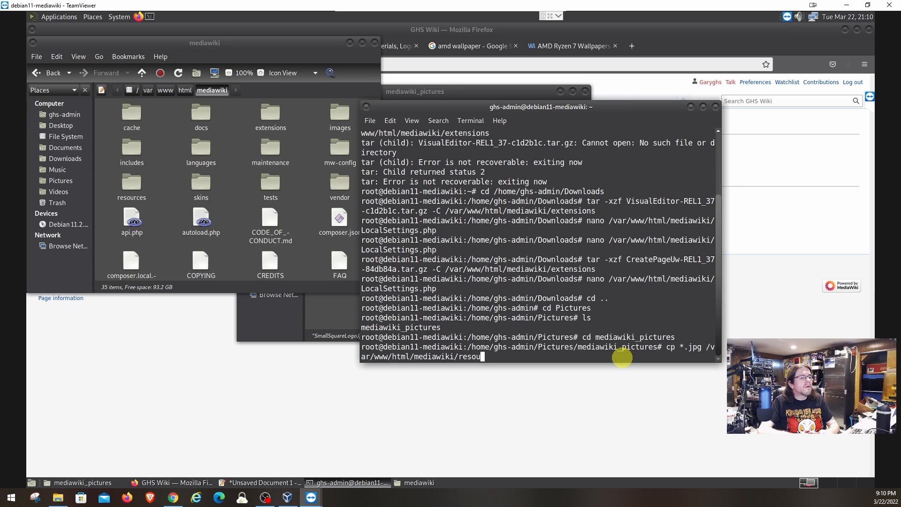
{"action": "type", "text": "rces/"}
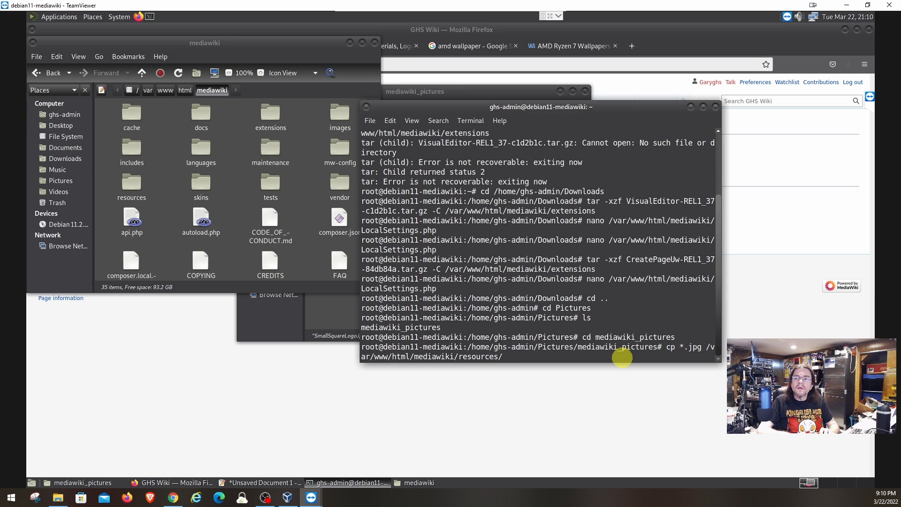
{"action": "type", "text": "asse"}
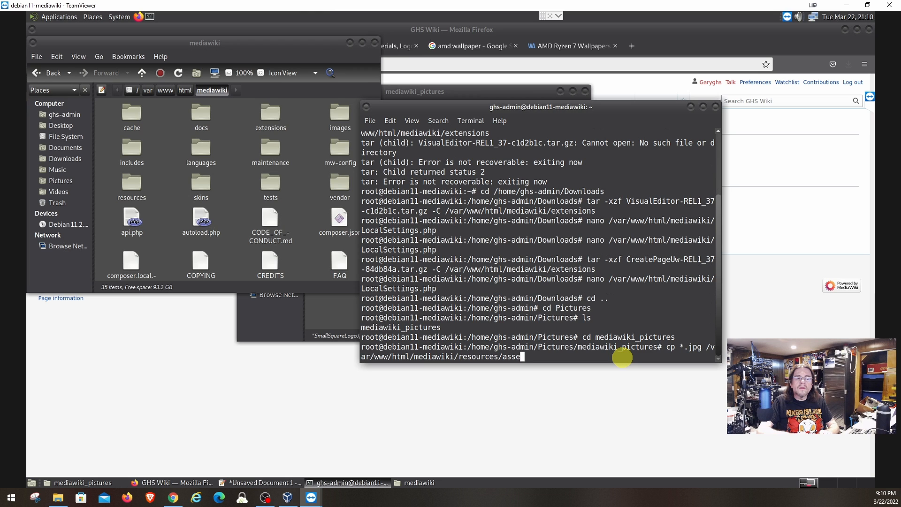
{"action": "type", "text": "t"}
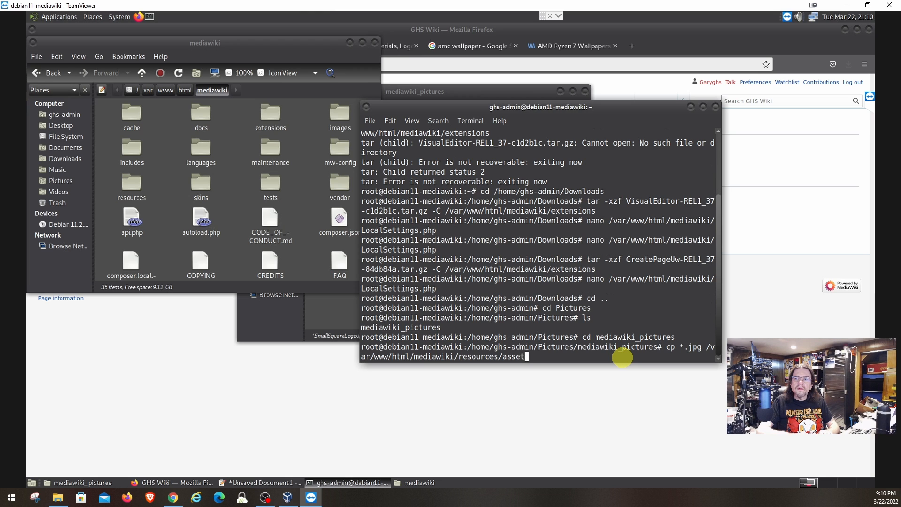
{"action": "type", "text": "s"}
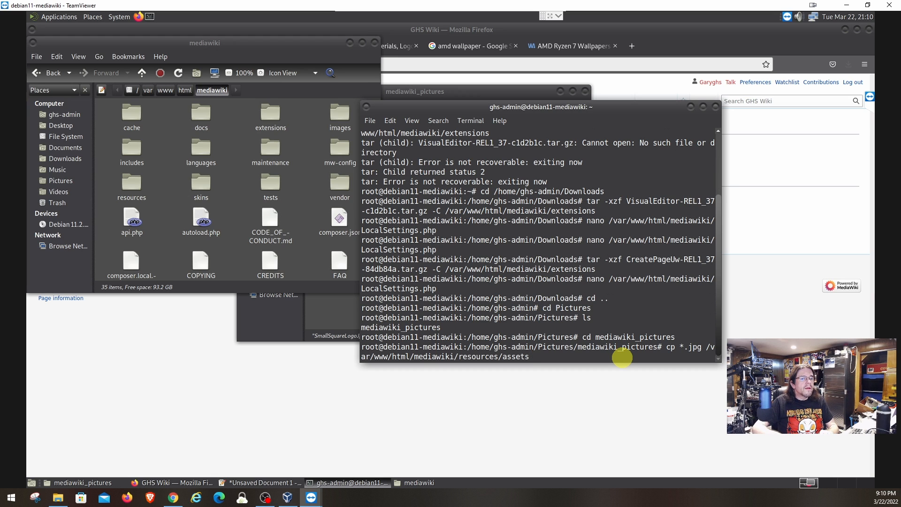
{"action": "key", "text": "Return"}
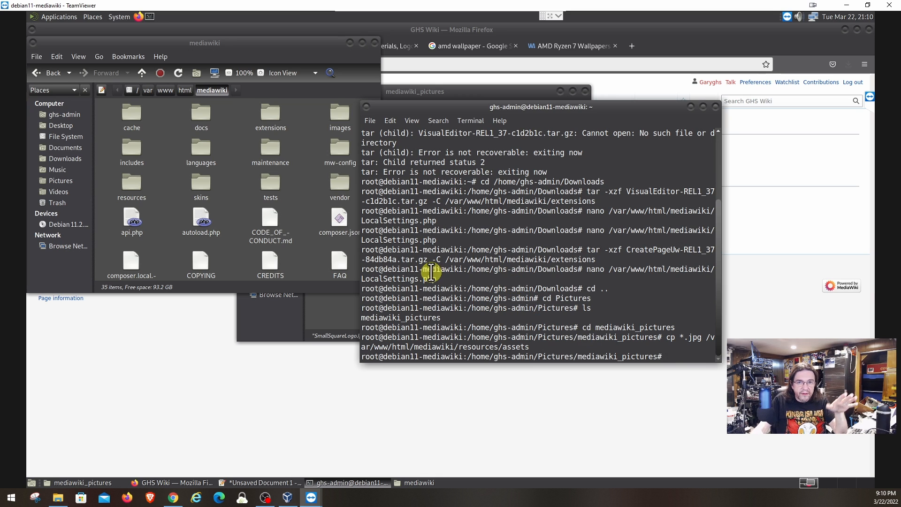
Browse to resources/assets and confirm the copied SmallSquareLogoJpg135.jpg is there.
{"action": "double_click", "coordinate": [131, 185]}
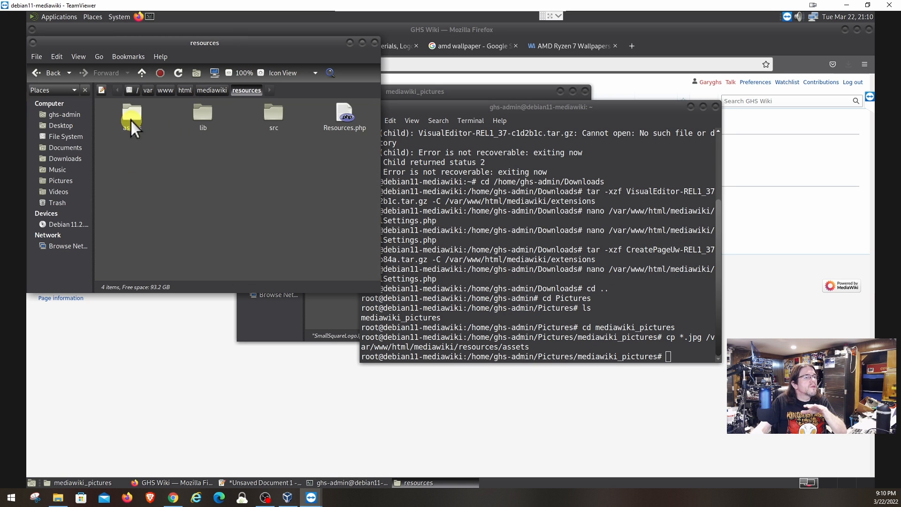
{"action": "double_click", "coordinate": [130, 119]}
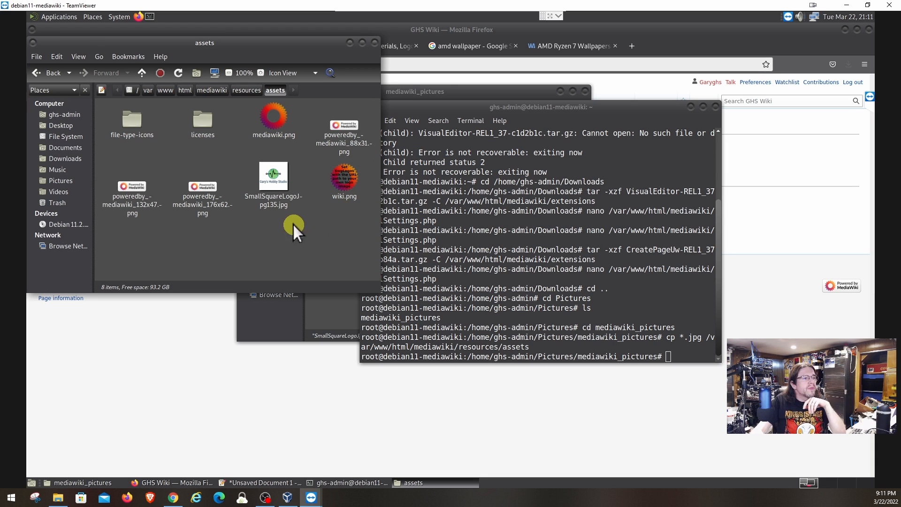
{"action": "left_click", "coordinate": [270, 198]}
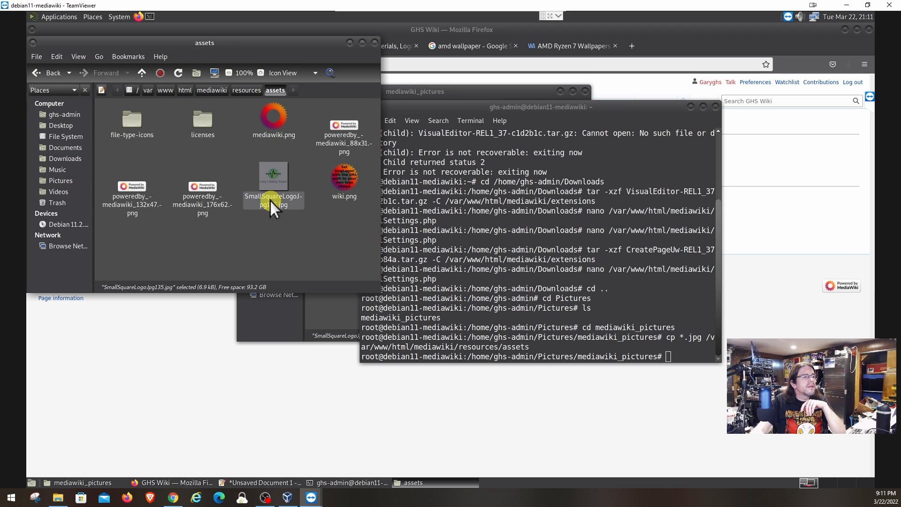
{"action": "right_click", "coordinate": [272, 201]}
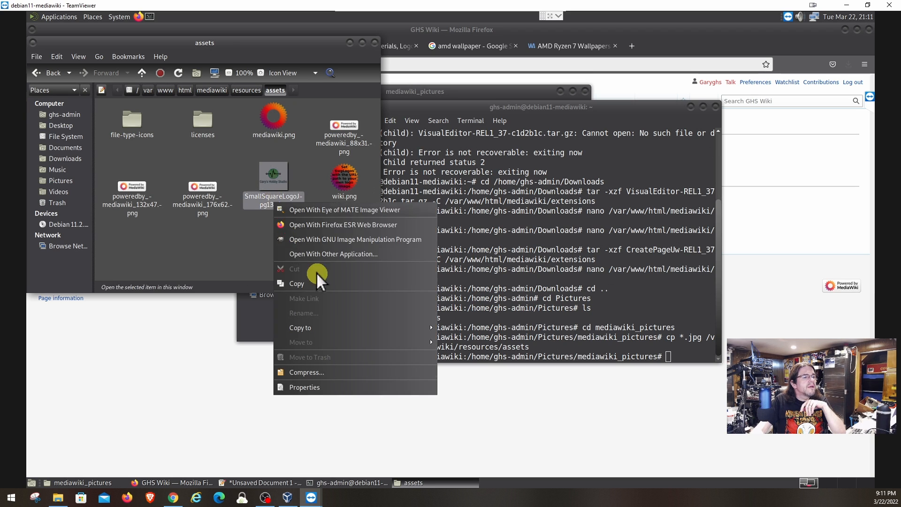
{"action": "left_click", "coordinate": [257, 198]}
Select the original logo in mediawiki_pictures, start renaming it, then return to the terminal.
{"action": "left_click", "coordinate": [325, 314]}
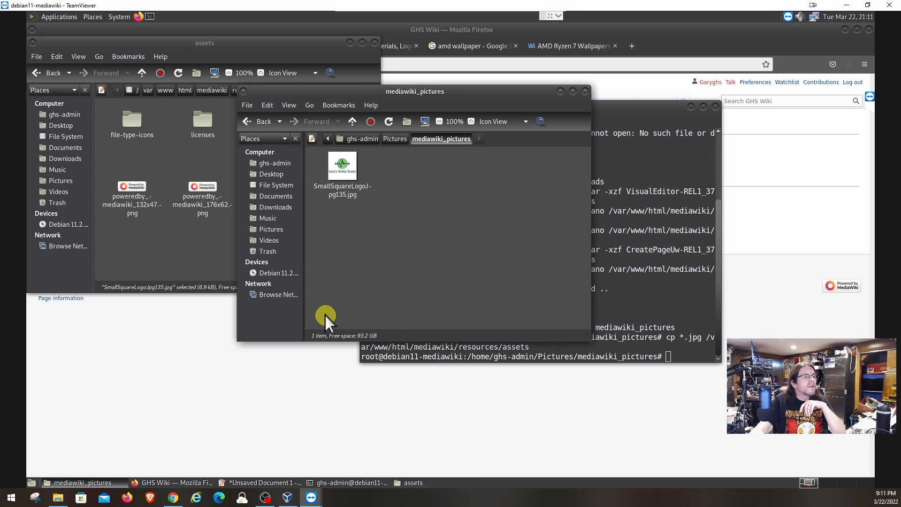
{"action": "left_click", "coordinate": [344, 186]}
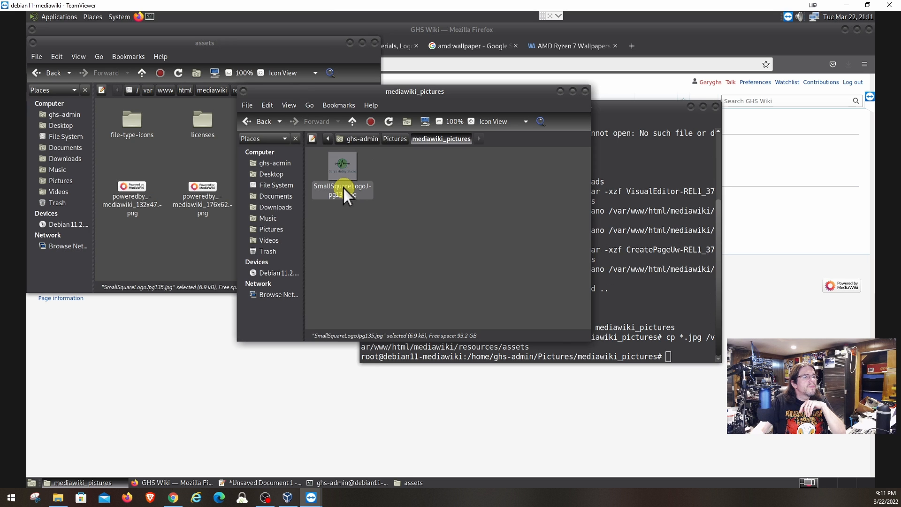
{"action": "right_click", "coordinate": [343, 187]}
{"action": "left_click", "coordinate": [391, 300]}
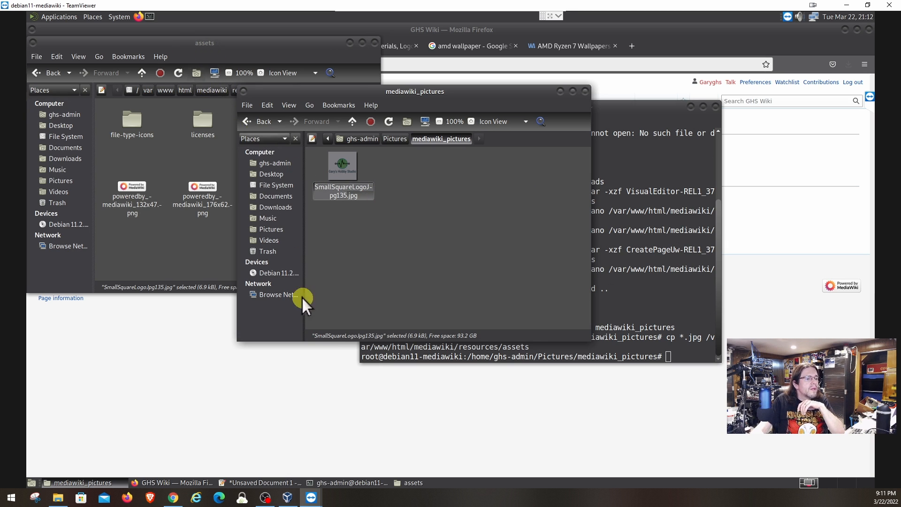
{"action": "left_click", "coordinate": [336, 480]}
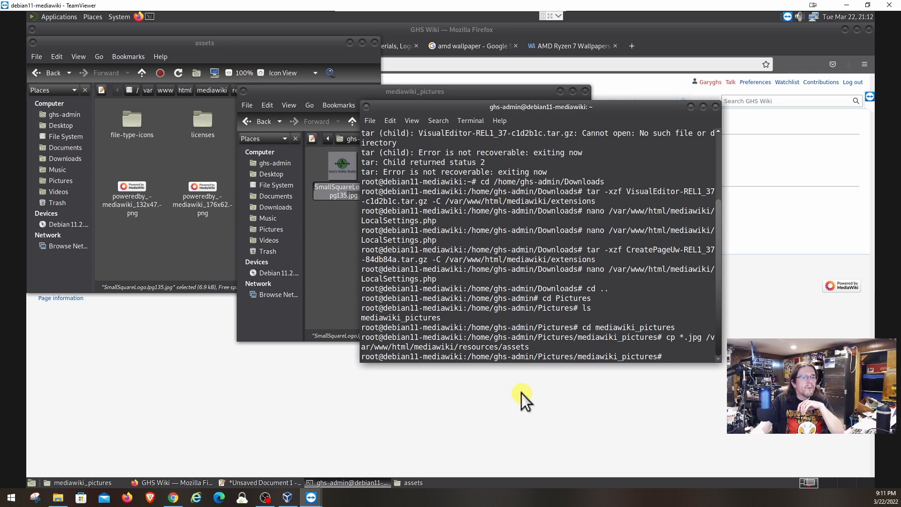
Reopen LocalSettings.php in nano from history and place the cursor on wiki.png in $wgLogos.
{"action": "key", "text": "Up"}
{"action": "key", "text": "Up"}
{"action": "key", "text": "Up"}
{"action": "key", "text": "Up"}
{"action": "key", "text": "Up"}
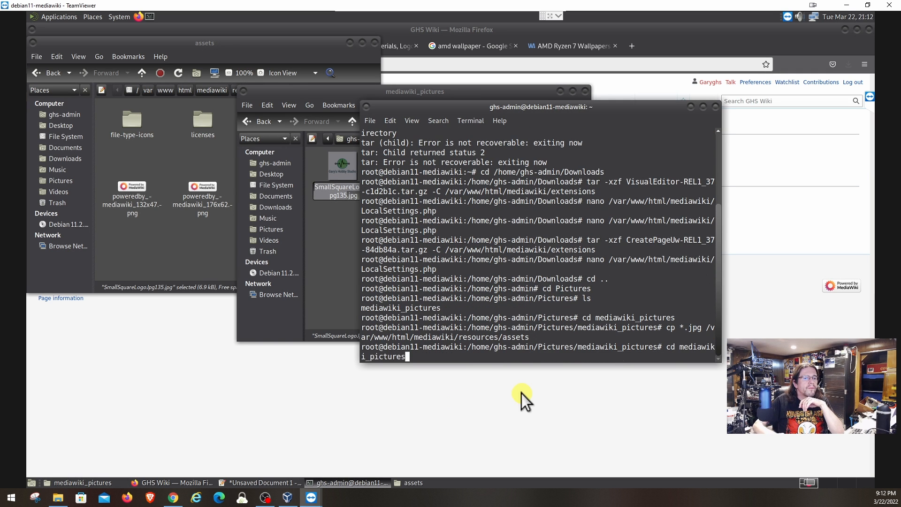
{"action": "key", "text": "Up"}
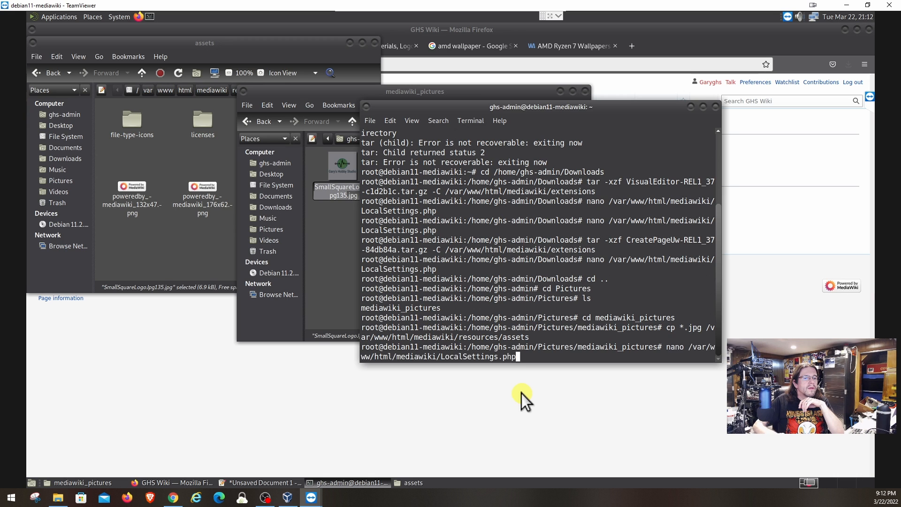
{"action": "key", "text": "Return"}
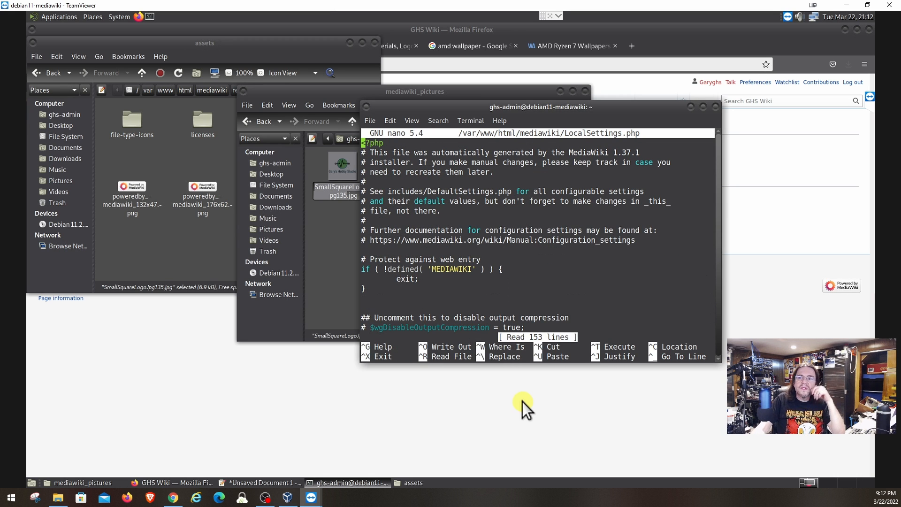
{"action": "key", "text": "Down"}
{"action": "key", "text": "Down"}
{"action": "key", "text": "Down"}
{"action": "key", "text": "Down"}
{"action": "key", "text": "Down"}
{"action": "key", "text": "Down"}
{"action": "key", "text": "Down"}
{"action": "key", "text": "Down"}
{"action": "key", "text": "Down"}
{"action": "key", "text": "Down"}
{"action": "key", "text": "Down"}
{"action": "key", "text": "Down"}
{"action": "key", "text": "Down"}
{"action": "key", "text": "Down"}
{"action": "key", "text": "Down"}
{"action": "key", "text": "Down"}
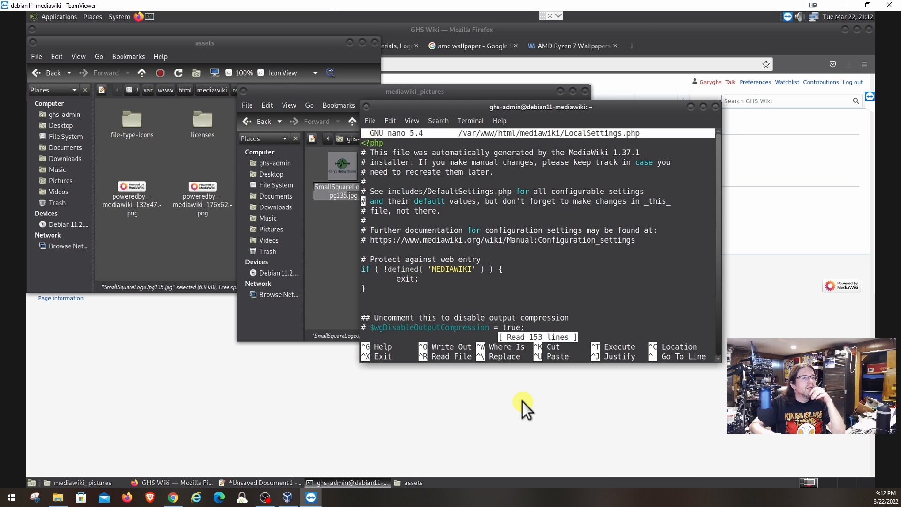
{"action": "key", "text": "Down"}
{"action": "key", "text": "Down"}
{"action": "key", "text": "Down"}
{"action": "key", "text": "Down"}
{"action": "key", "text": "Down"}
{"action": "key", "text": "Down"}
{"action": "key", "text": "Down"}
{"action": "key", "text": "Down"}
{"action": "key", "text": "Down"}
{"action": "key", "text": "Down"}
{"action": "key", "text": "Down"}
{"action": "key", "text": "Down"}
{"action": "key", "text": "Down"}
{"action": "key", "text": "Down"}
{"action": "key", "text": "Down"}
{"action": "key", "text": "Down"}
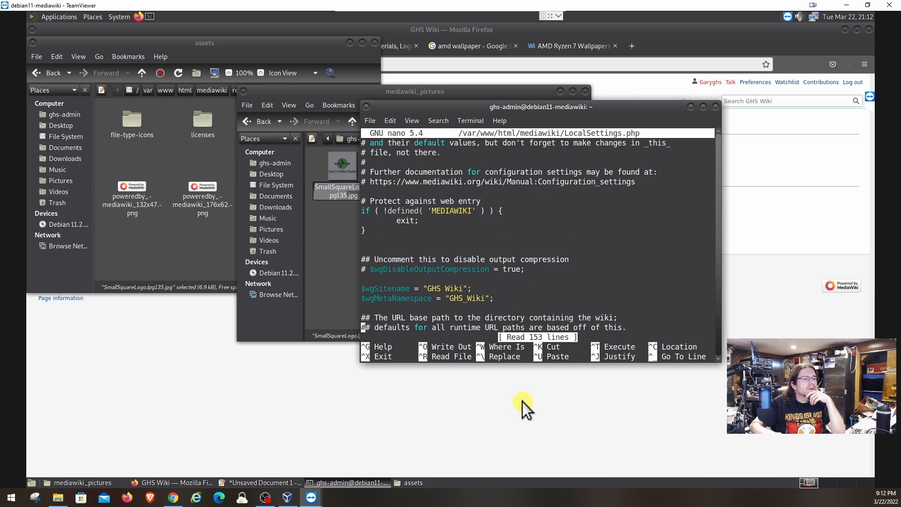
{"action": "key", "text": "Down"}
{"action": "key", "text": "Down"}
{"action": "key", "text": "Down"}
{"action": "key", "text": "Down"}
{"action": "key", "text": "Down"}
{"action": "key", "text": "Down"}
{"action": "key", "text": "Down"}
{"action": "key", "text": "Down"}
{"action": "key", "text": "Down"}
{"action": "key", "text": "Down"}
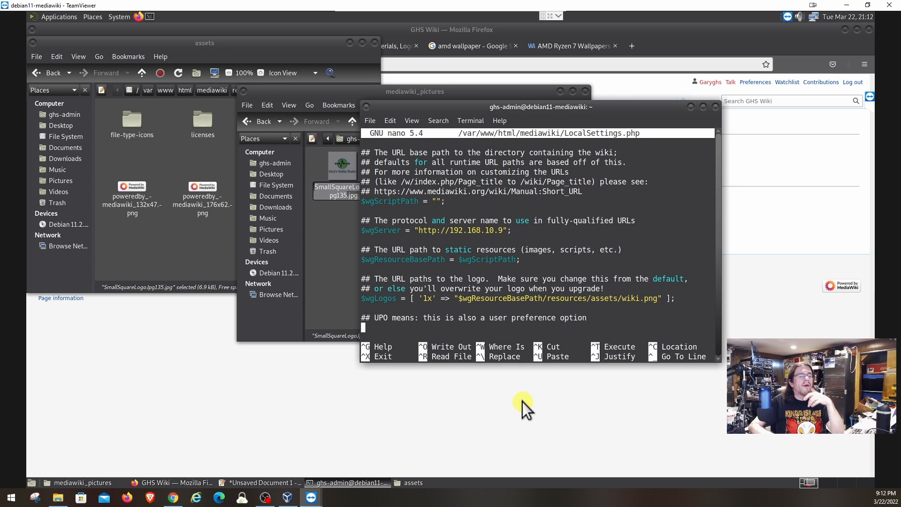
{"action": "key", "text": "Up"}
{"action": "key", "text": "Up"}
{"action": "key", "text": "Up"}
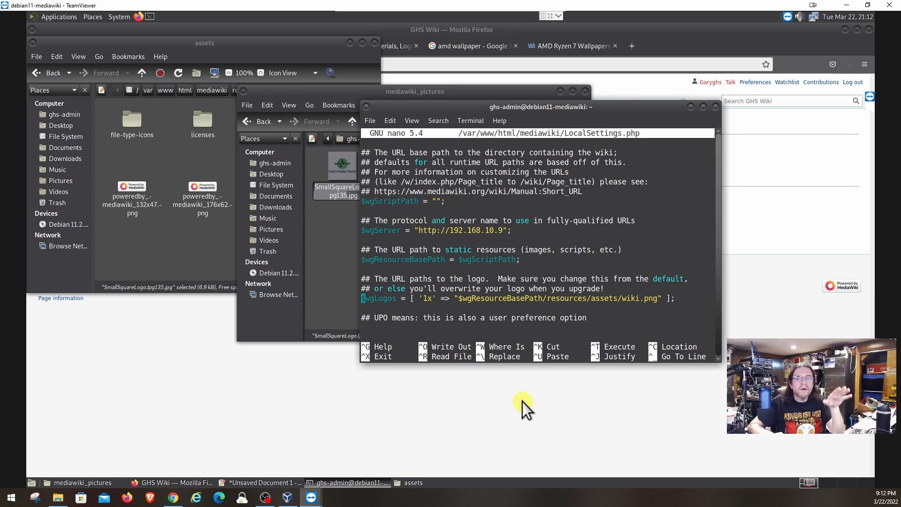
{"action": "key", "text": "Right"}
{"action": "key", "text": "Right"}
{"action": "key", "text": "Right"}
{"action": "key", "text": "Right"}
{"action": "key", "text": "Right"}
{"action": "key", "text": "Right"}
{"action": "key", "text": "Right"}
{"action": "key", "text": "Right"}
{"action": "key", "text": "Right"}
{"action": "key", "text": "Right"}
{"action": "key", "text": "Right"}
{"action": "key", "text": "Right"}
{"action": "key", "text": "Right"}
{"action": "key", "text": "Right"}
{"action": "key", "text": "Right"}
{"action": "key", "text": "Right"}
{"action": "key", "text": "Right"}
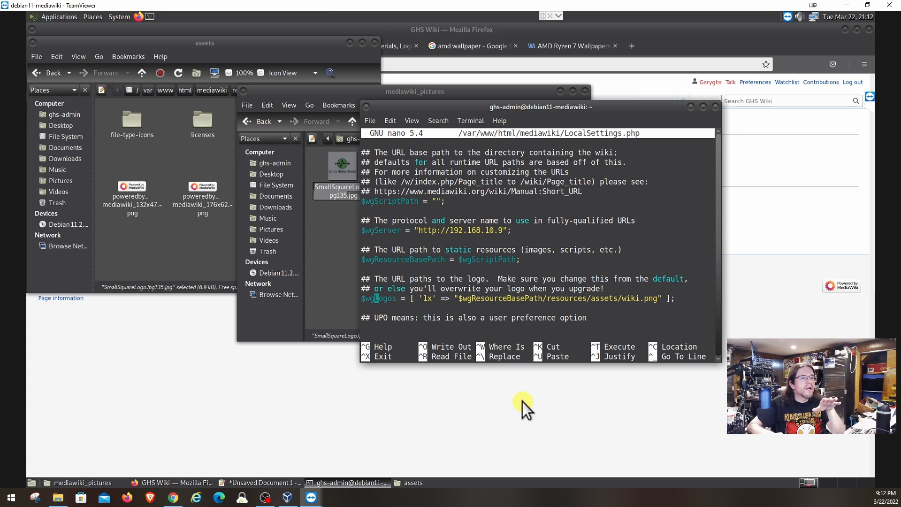
{"action": "key", "text": "Right"}
{"action": "key", "text": "Right"}
{"action": "key", "text": "Right"}
{"action": "key", "text": "Right"}
{"action": "key", "text": "Right"}
{"action": "key", "text": "Right"}
{"action": "key", "text": "Right"}
{"action": "key", "text": "Right"}
{"action": "key", "text": "Right"}
{"action": "key", "text": "Right"}
{"action": "key", "text": "Right"}
{"action": "key", "text": "Right"}
{"action": "key", "text": "Right"}
{"action": "key", "text": "Right"}
{"action": "key", "text": "Right"}
{"action": "key", "text": "Right"}
{"action": "key", "text": "Right"}
{"action": "key", "text": "Right"}
{"action": "key", "text": "Right"}
{"action": "key", "text": "Right"}
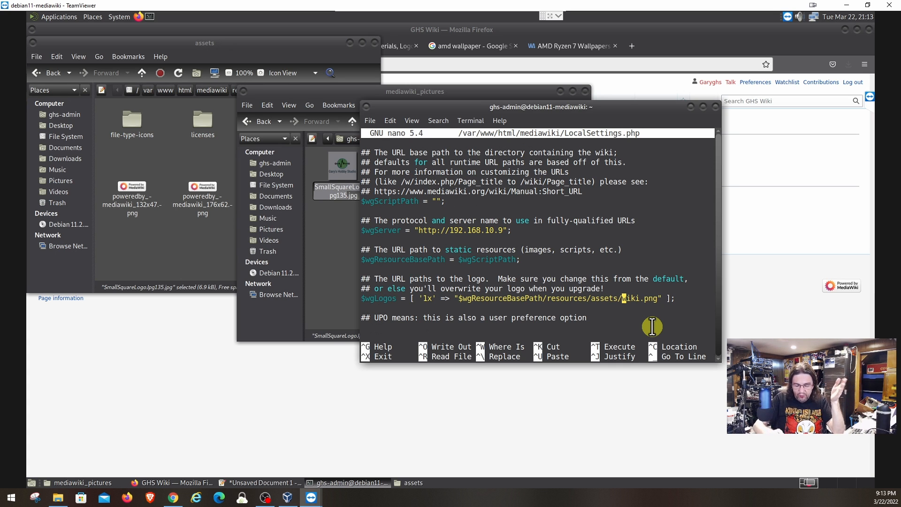
Change the $wgLogos '1x' file name from wiki.png to SmallSquareLogoJpg135.jpg.
{"action": "key", "text": "Delete"}
{"action": "key", "text": "Delete"}
{"action": "key", "text": "Delete"}
{"action": "key", "text": "Delete"}
{"action": "key", "text": "Delete"}
{"action": "key", "text": "Delete"}
{"action": "key", "text": "Delete"}
{"action": "key", "text": "Delete"}
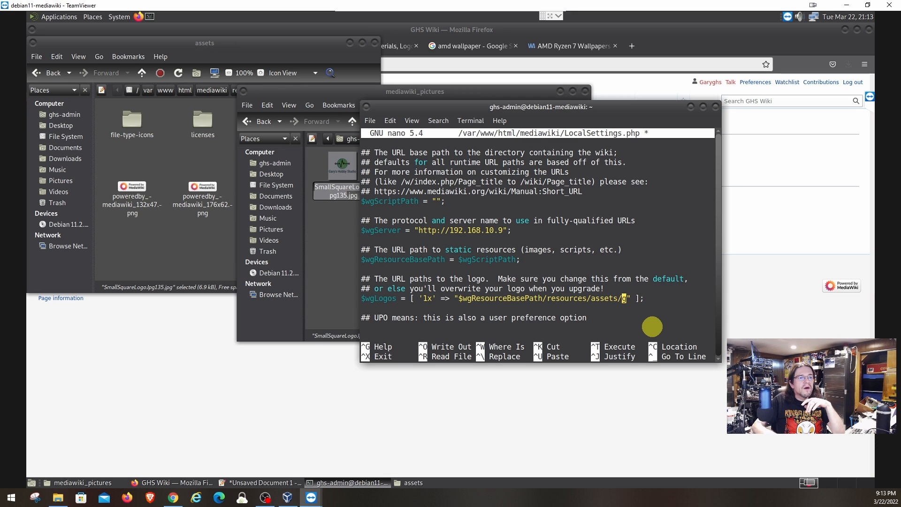
{"action": "key", "text": "Delete"}
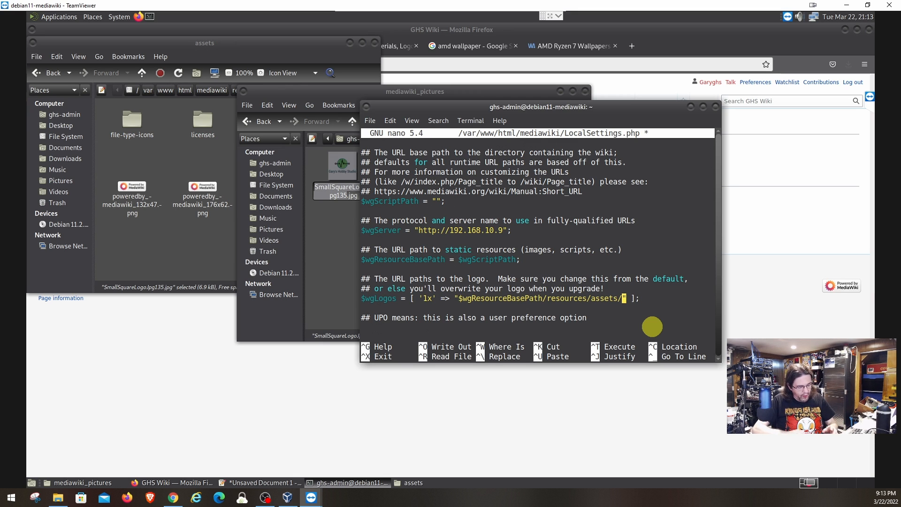
{"action": "key", "text": "ctrl+shift+v"}
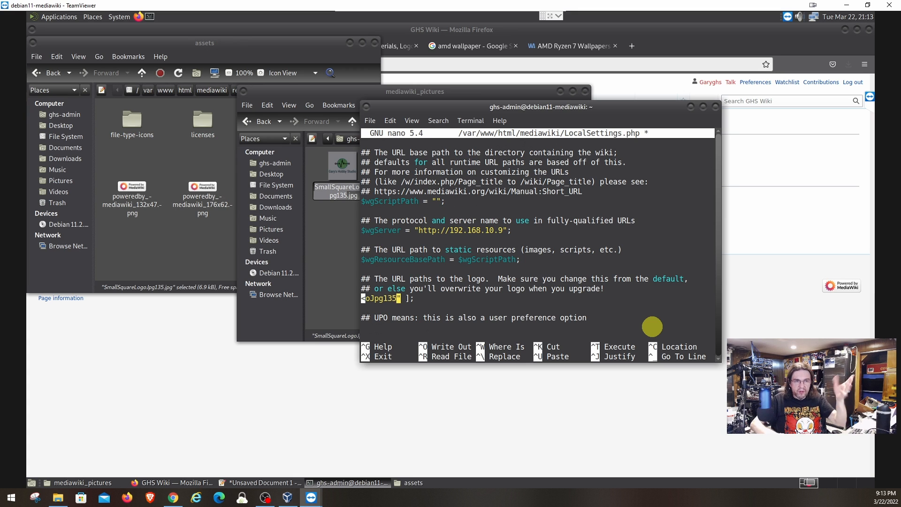
{"action": "key", "text": "Left"}
{"action": "key", "text": "Left"}
{"action": "key", "text": "Left"}
{"action": "key", "text": "Left"}
{"action": "key", "text": "Left"}
{"action": "key", "text": "Left"}
{"action": "key", "text": "Left"}
{"action": "key", "text": "Left"}
{"action": "key", "text": "Left"}
{"action": "key", "text": "Left"}
{"action": "key", "text": "Left"}
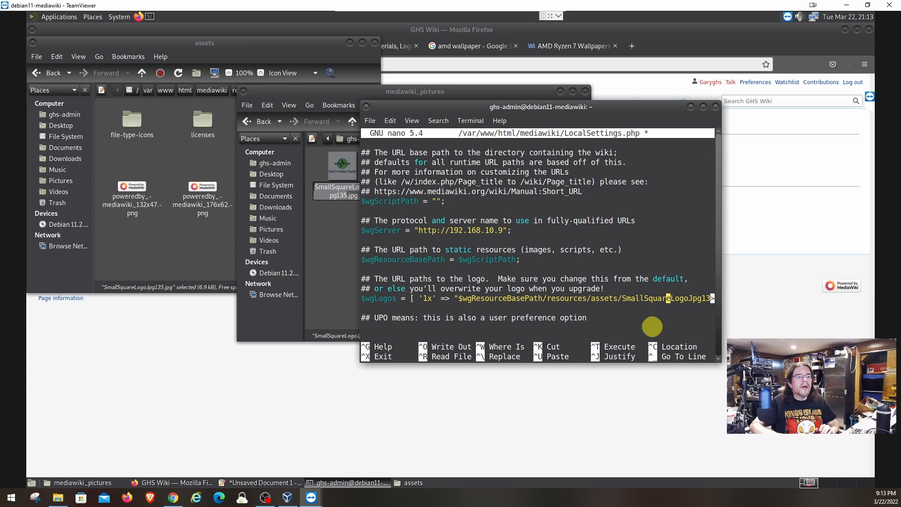
{"action": "key", "text": "Right"}
{"action": "key", "text": "Right"}
{"action": "key", "text": "Right"}
{"action": "key", "text": "Right"}
{"action": "key", "text": "Right"}
{"action": "key", "text": "Right"}
{"action": "key", "text": "Right"}
{"action": "key", "text": "Right"}
{"action": "key", "text": "Right"}
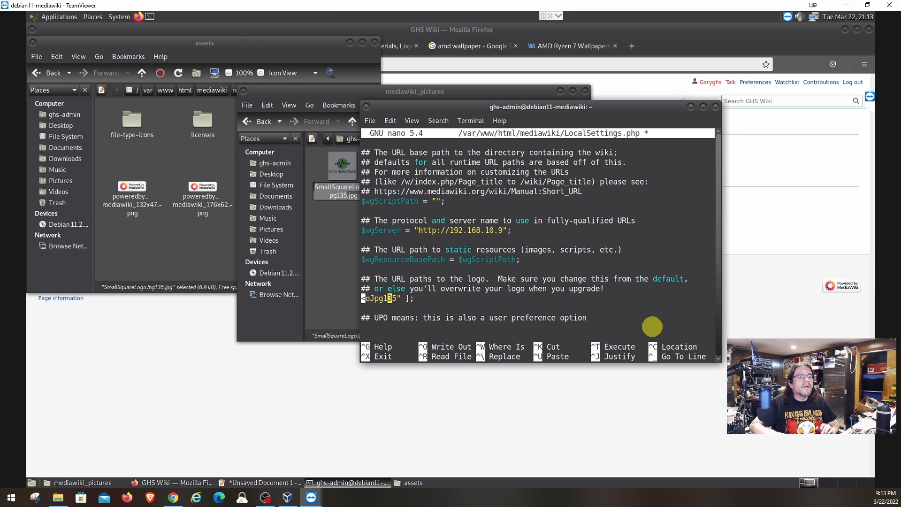
{"action": "key", "text": "Right"}
{"action": "key", "text": "Right"}
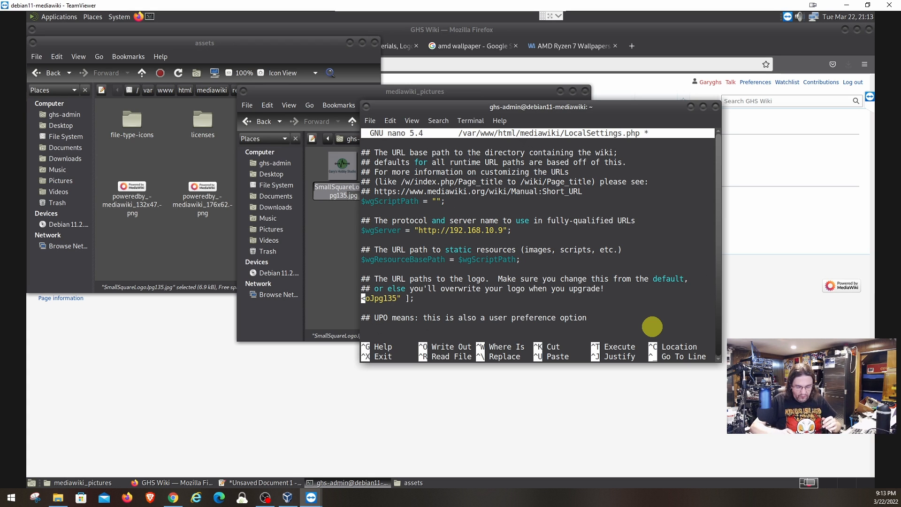
{"action": "type", "text": ".j"}
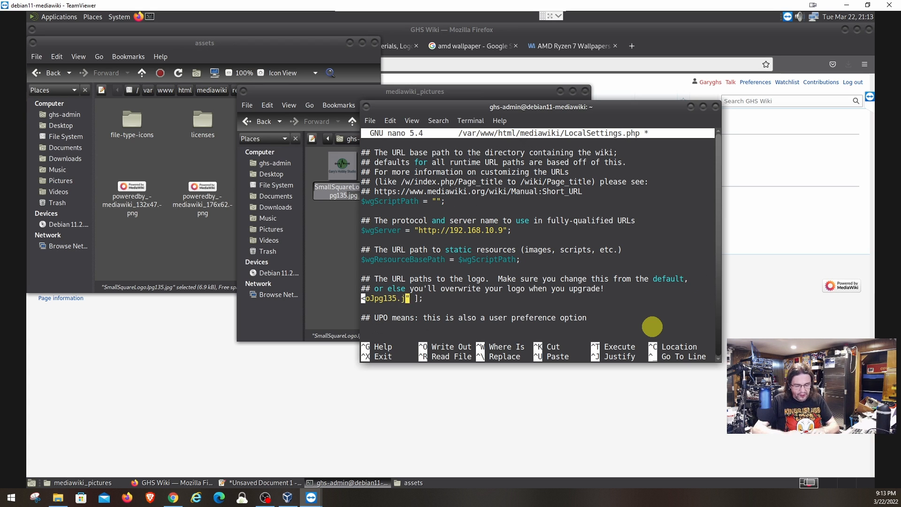
{"action": "type", "text": "pg"}
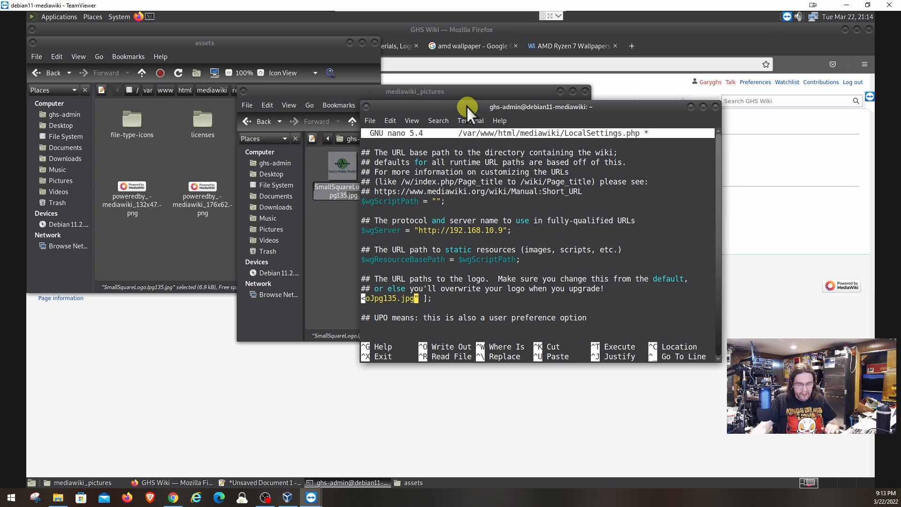
Save LocalSettings.php under the same name and exit nano.
{"action": "key", "text": "ctrl+o"}
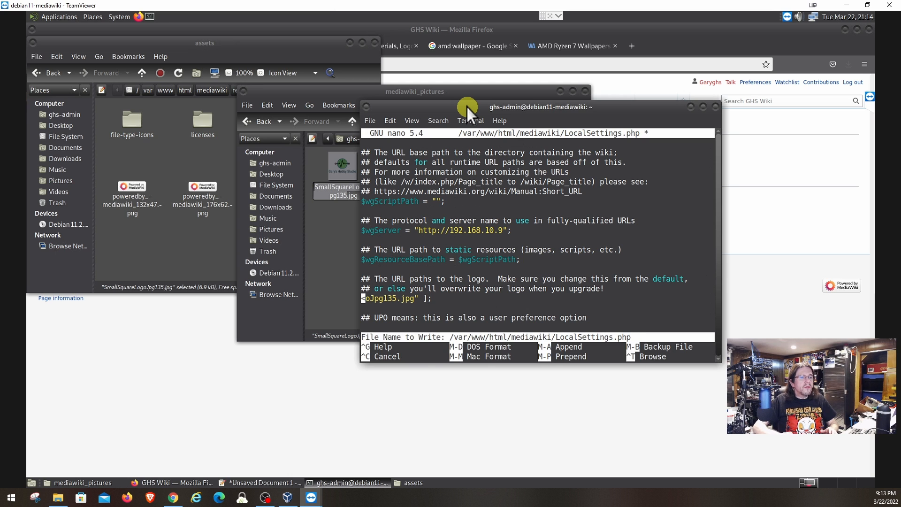
{"action": "key", "text": "Return"}
{"action": "key", "text": "ctrl+x"}
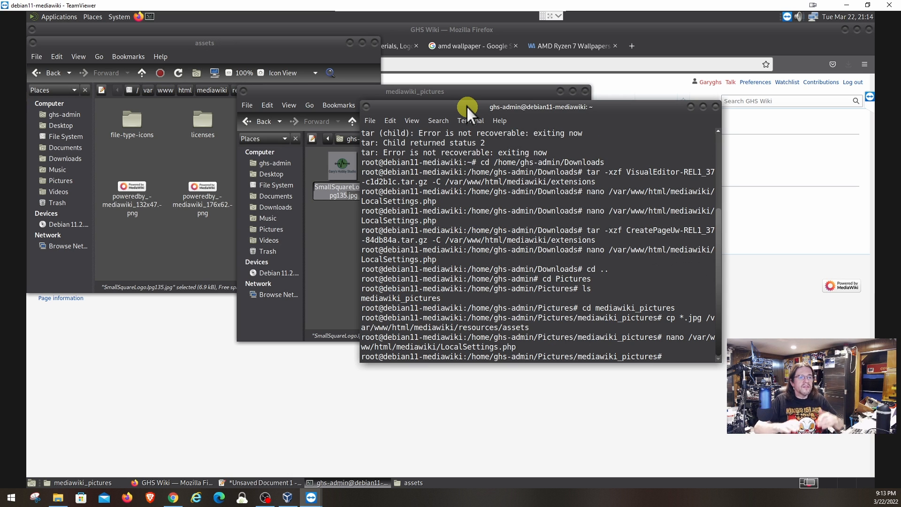
Raise the Firefox window and reload the GHS Wiki Main Page.
{"action": "left_click", "coordinate": [140, 346]}
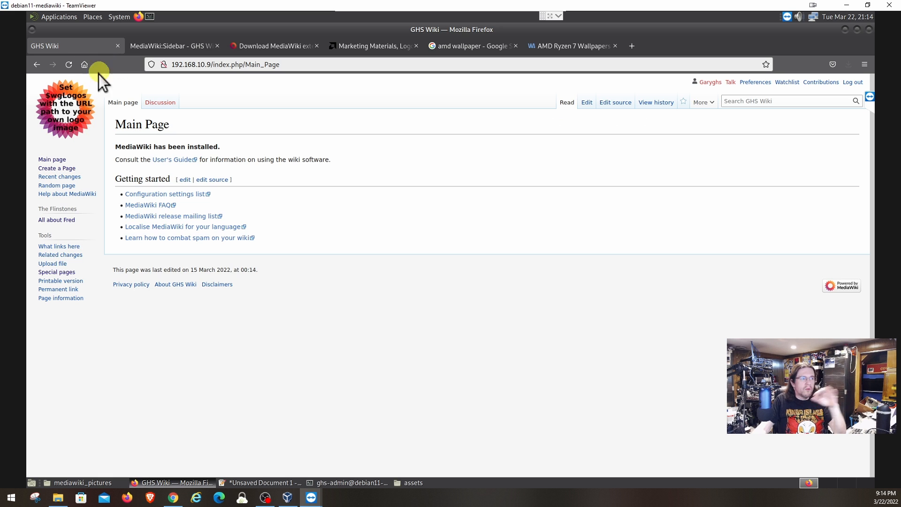
{"action": "left_click", "coordinate": [69, 64]}
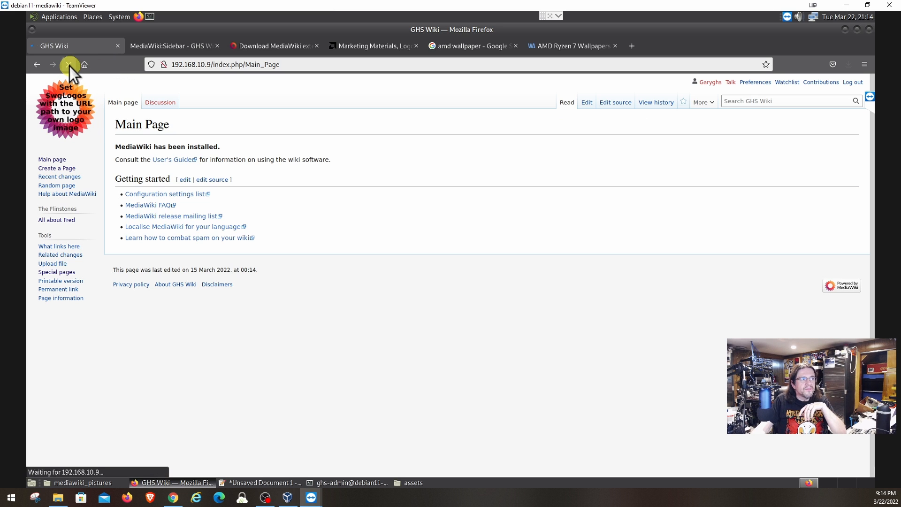